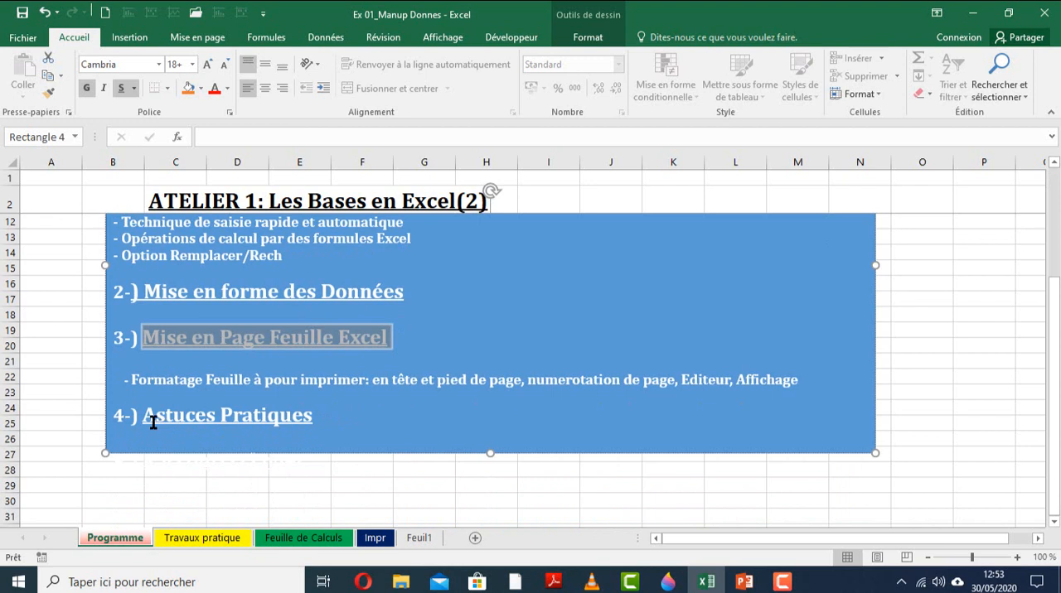
Append ", Raccourci clavier" to the "Astuces Pratiques" heading in the Programme sheet's blue text box.
drag(146, 419, 307, 418)
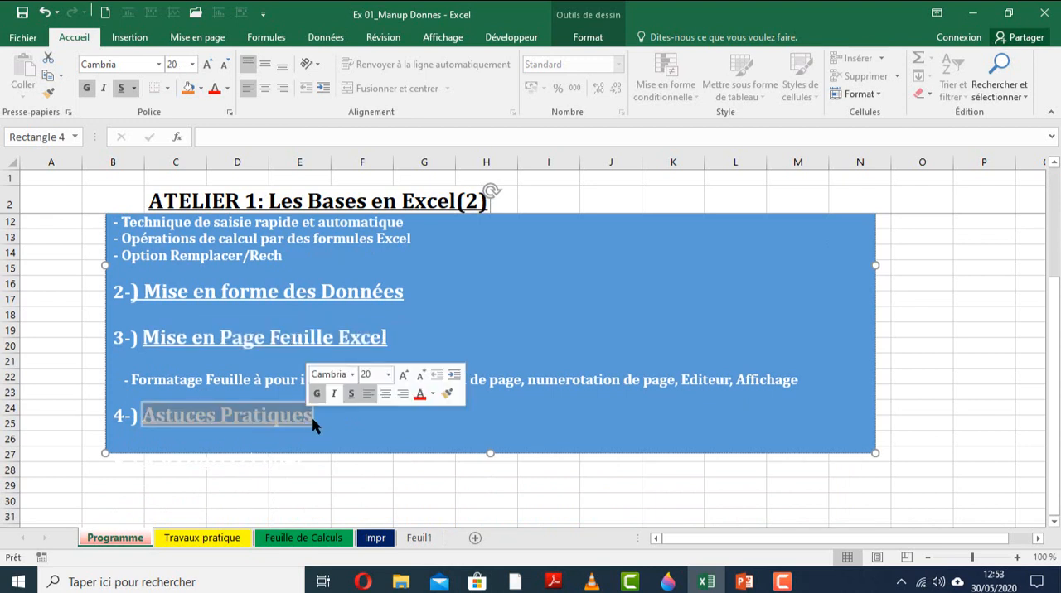
click(316, 422)
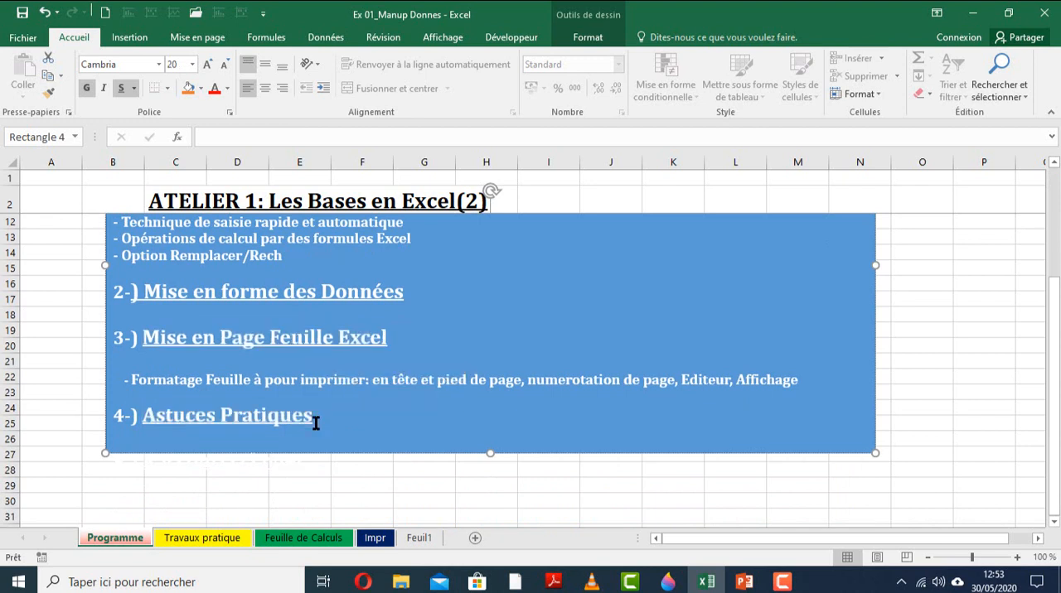
text(?)
text( r)
key(BackSpace)
key(BackSpace)
key(BackSpace)
text(, Raccourci cl)
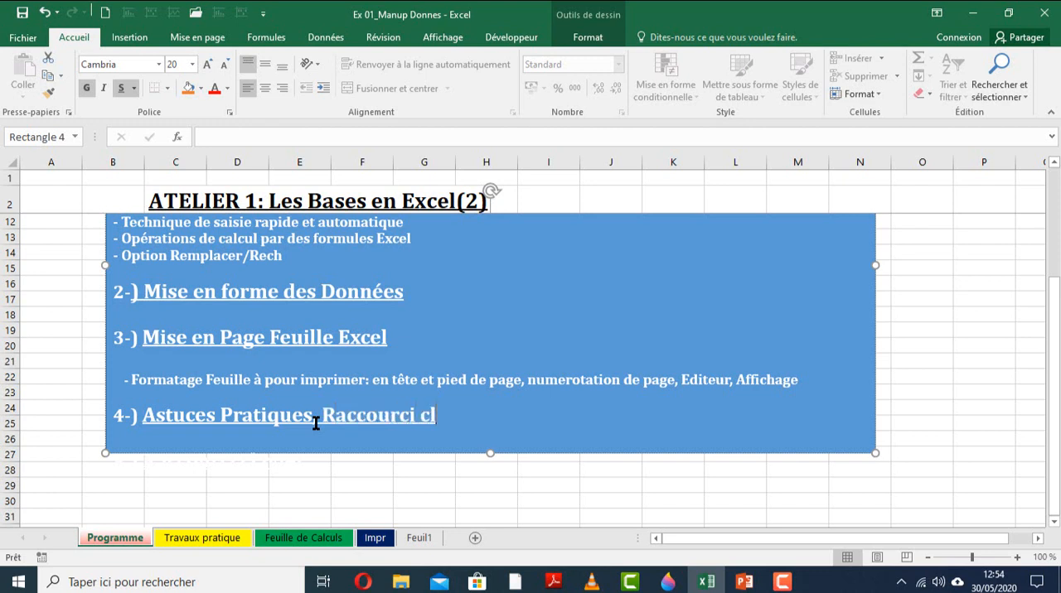
text(avier)
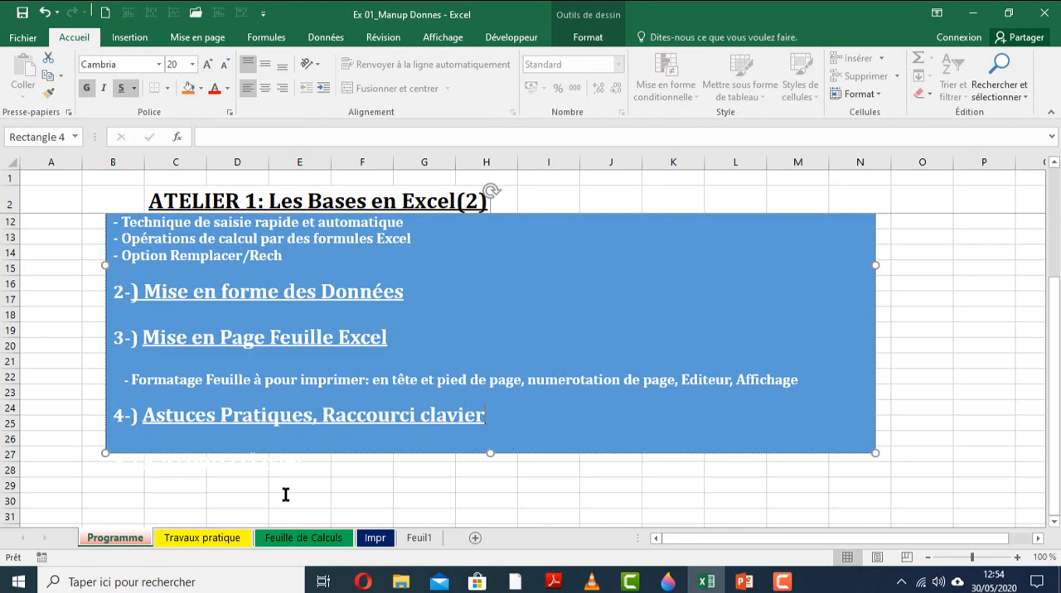
key(Escape)
Review the first task on the Travaux pratique sheet and open the Feuille de Calculs sheet it refers to.
click(184, 540)
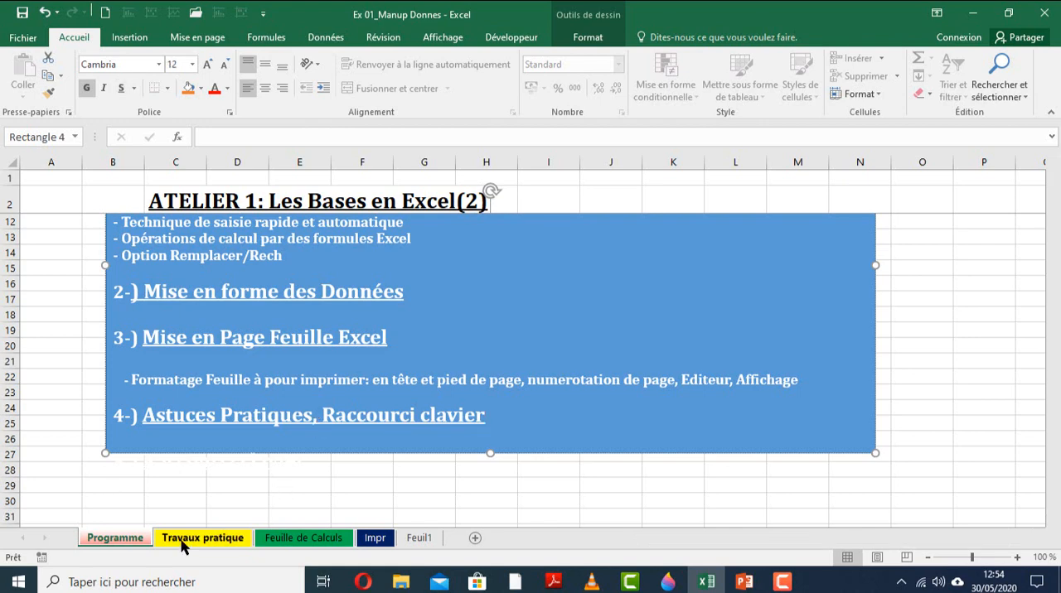
click(137, 207)
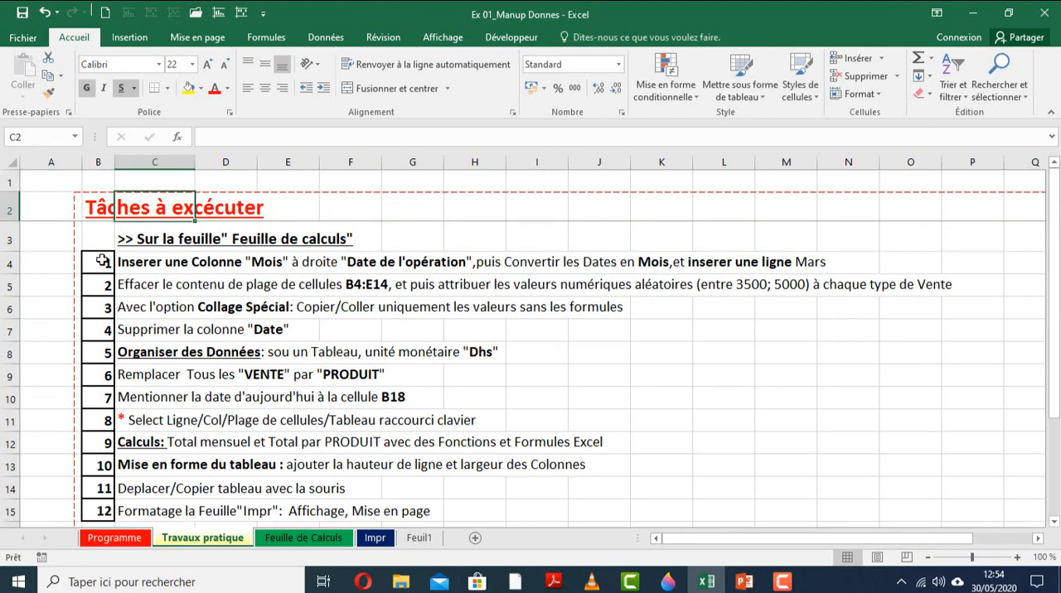
click(5, 239)
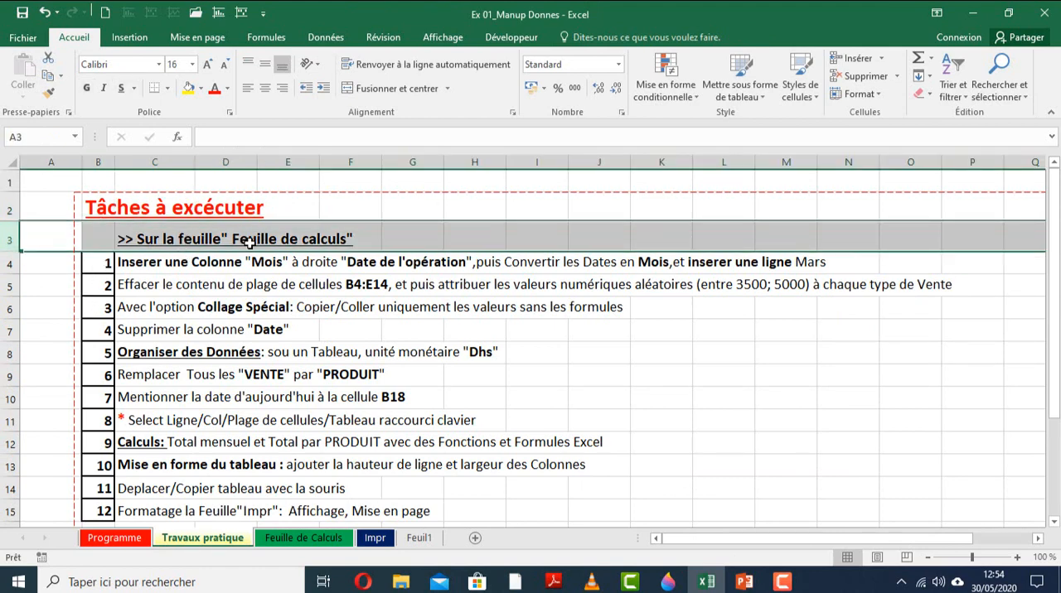
click(292, 541)
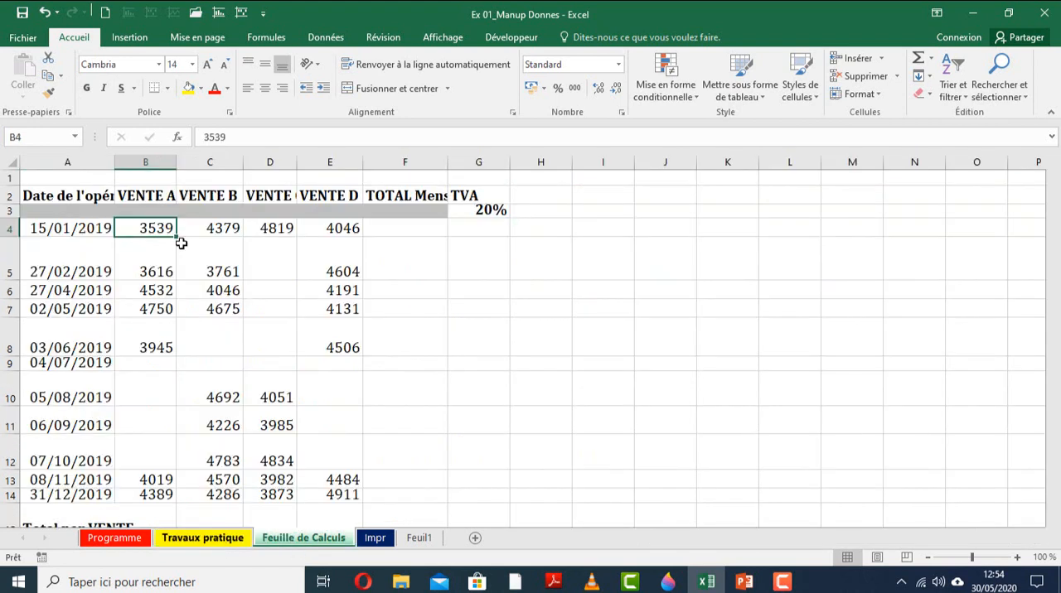
key(ctrl+Page_Up)
click(7, 264)
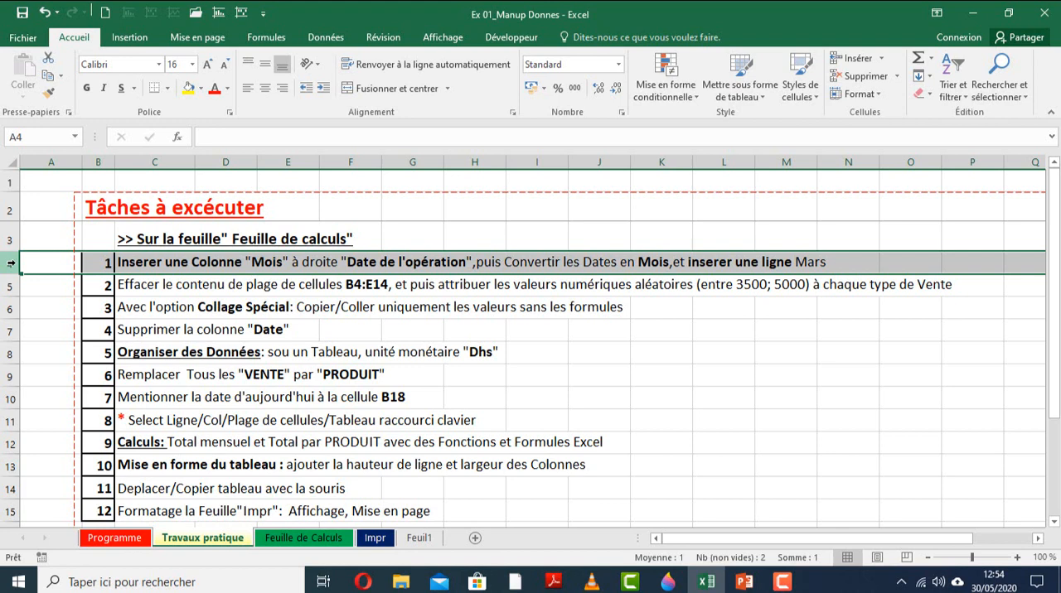
click(474, 262)
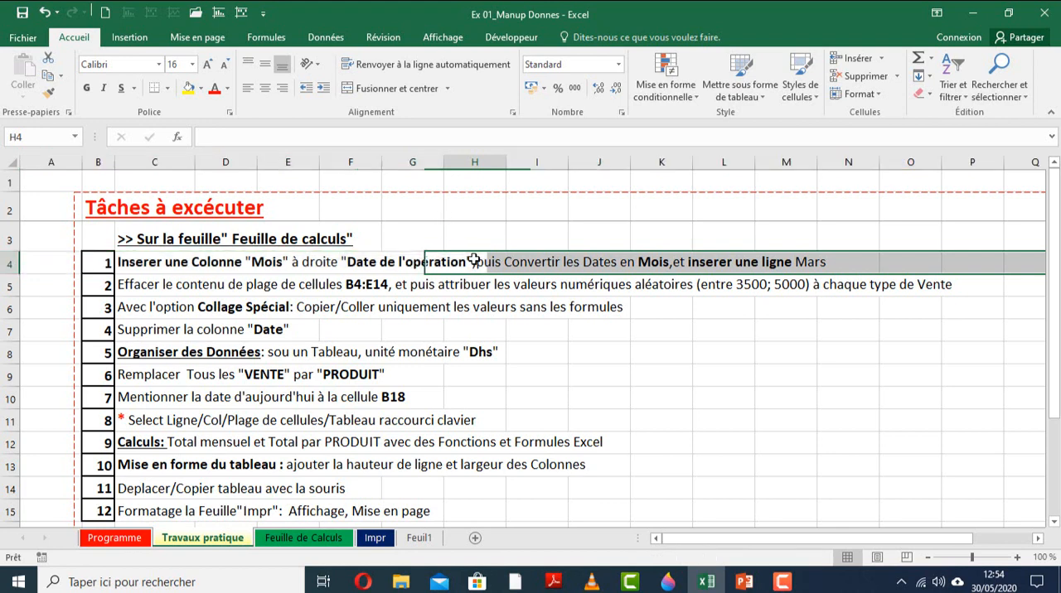
click(10, 264)
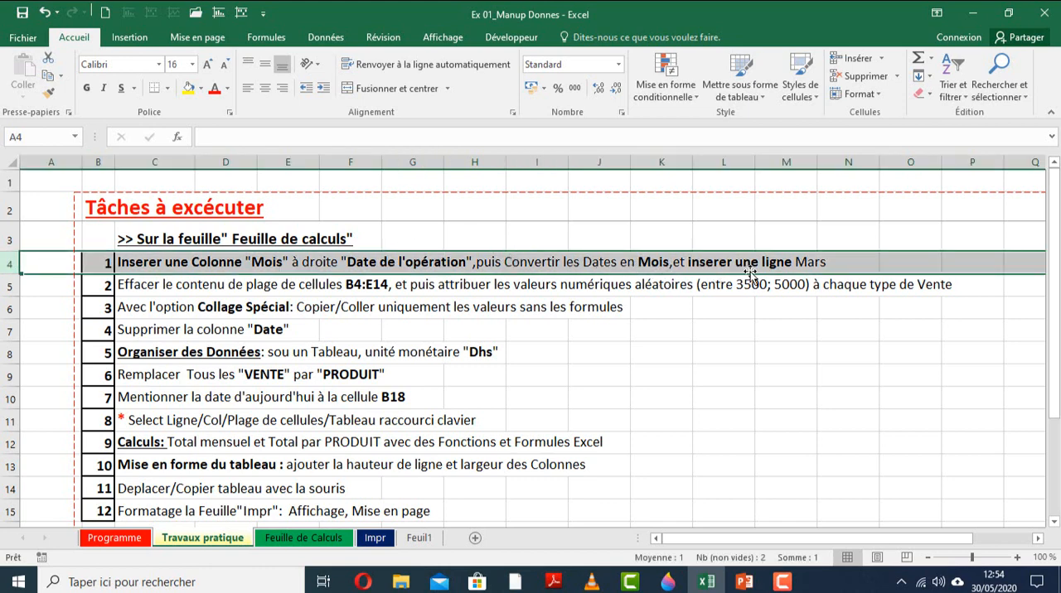
click(301, 540)
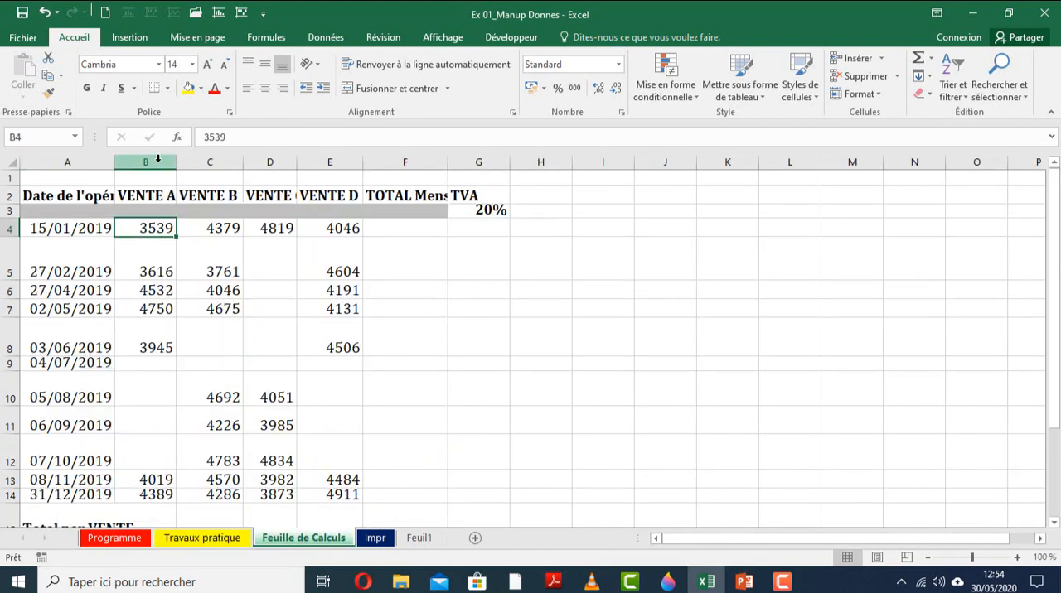
Try inserting a blank column between the Date de l'opération and VENTE A columns.
click(158, 159)
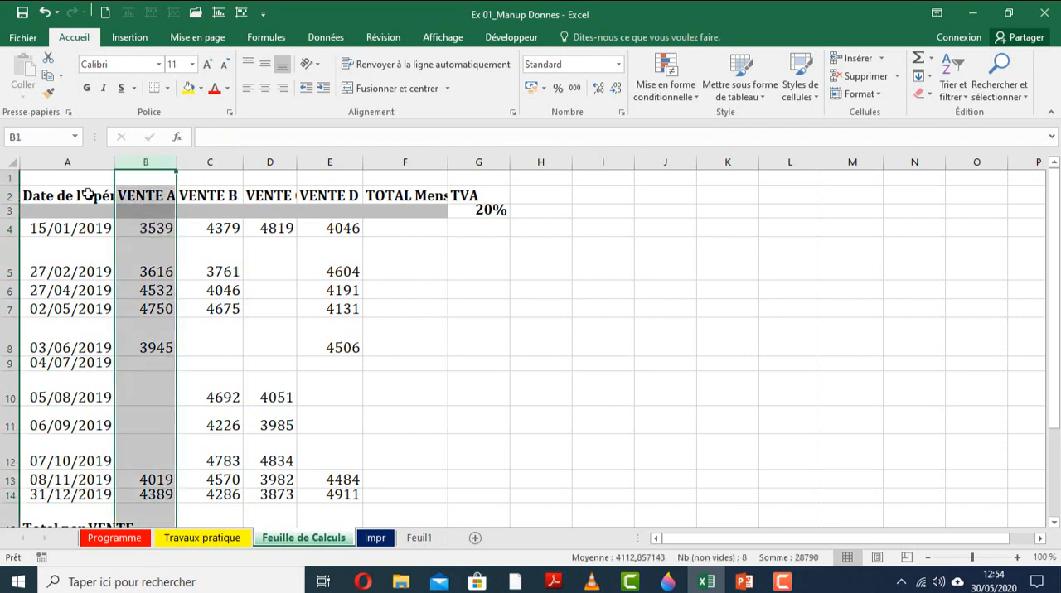
click(79, 195)
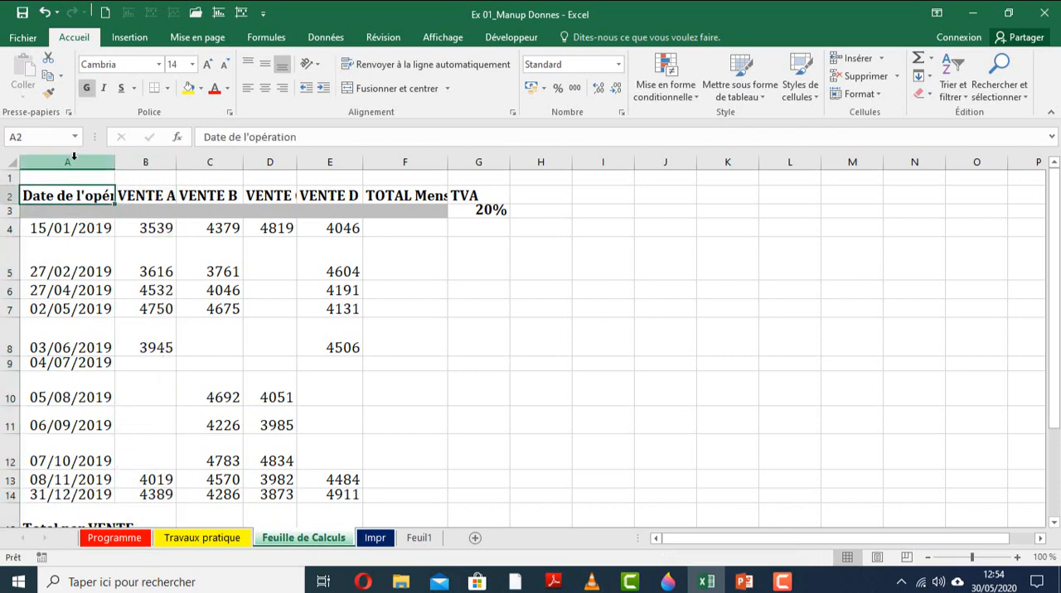
click(74, 158)
click(79, 199)
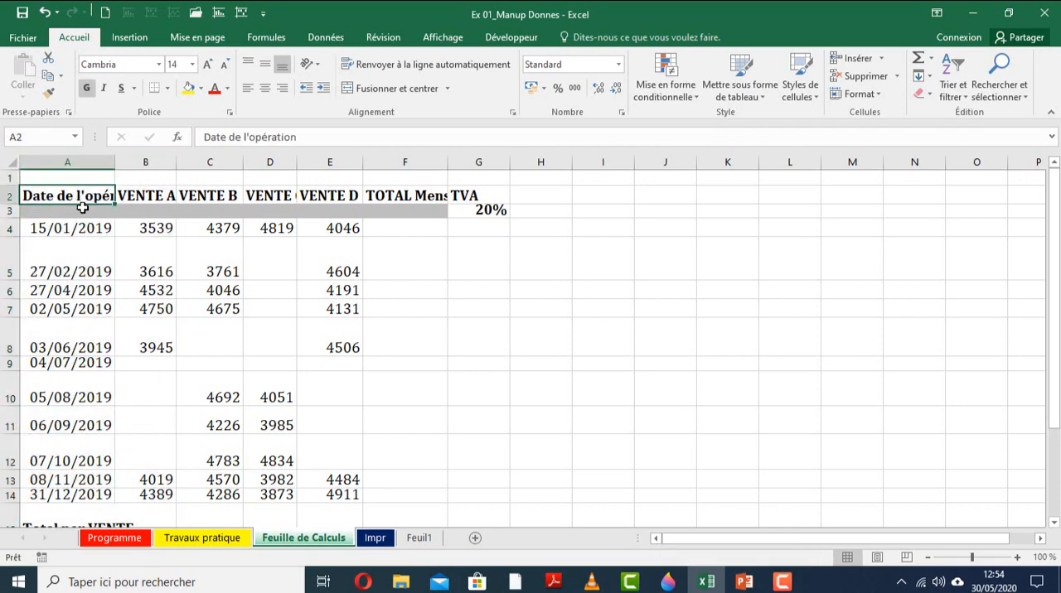
click(144, 163)
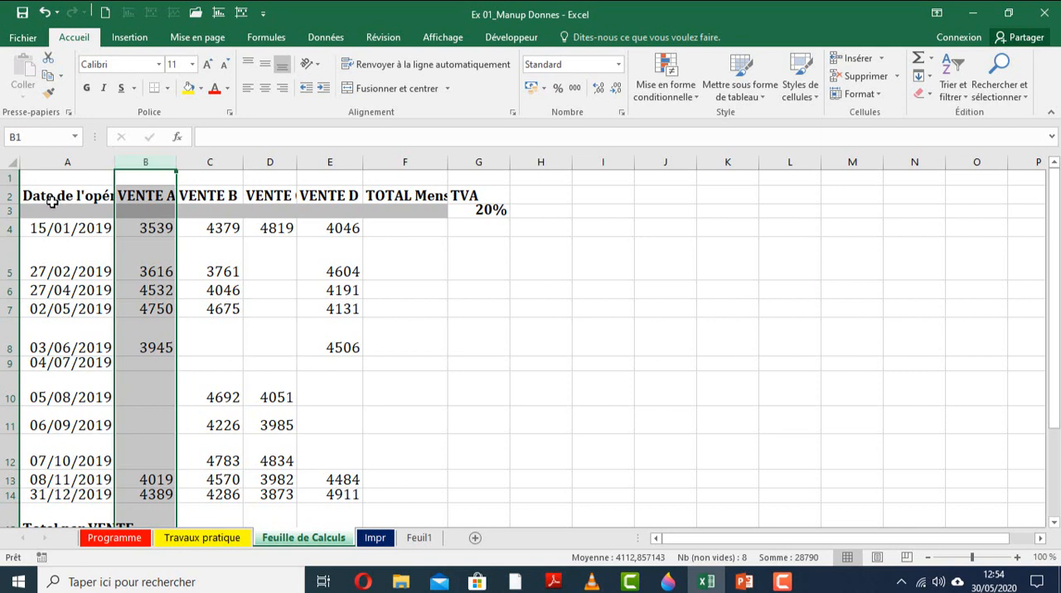
right_click(147, 219)
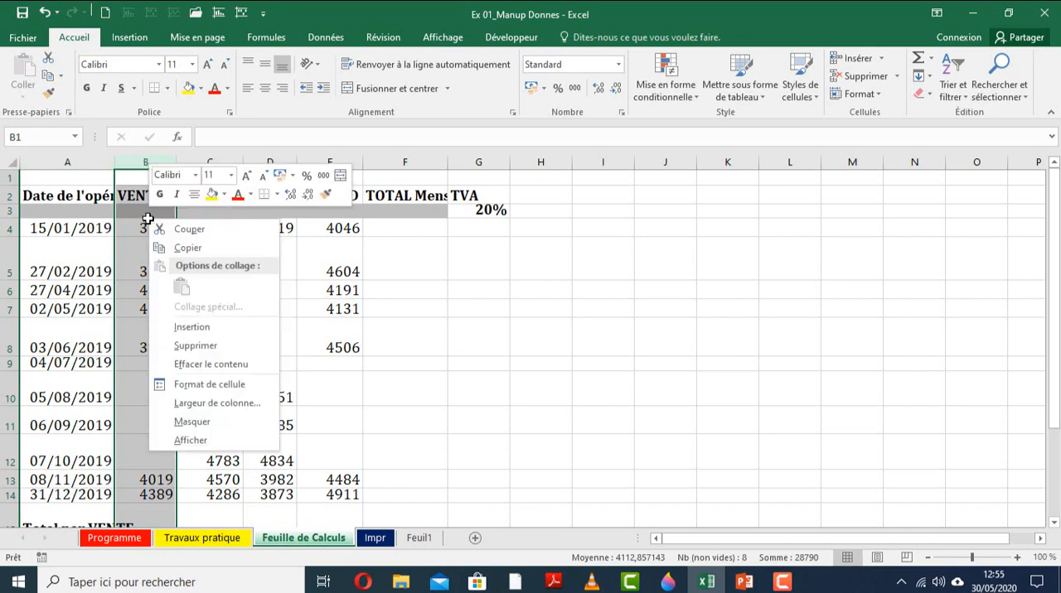
click(195, 331)
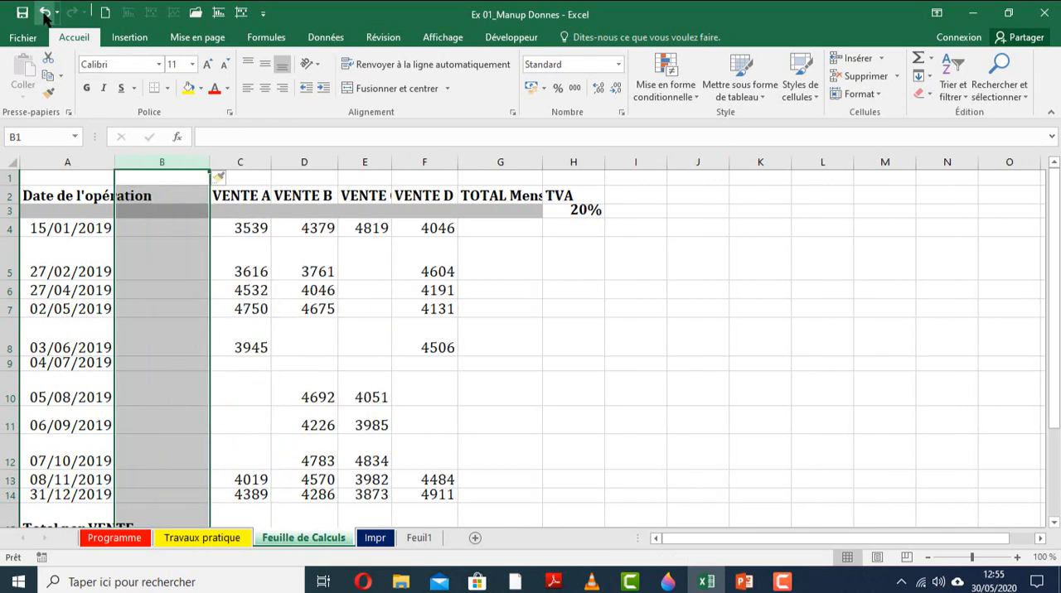
key(ctrl+z)
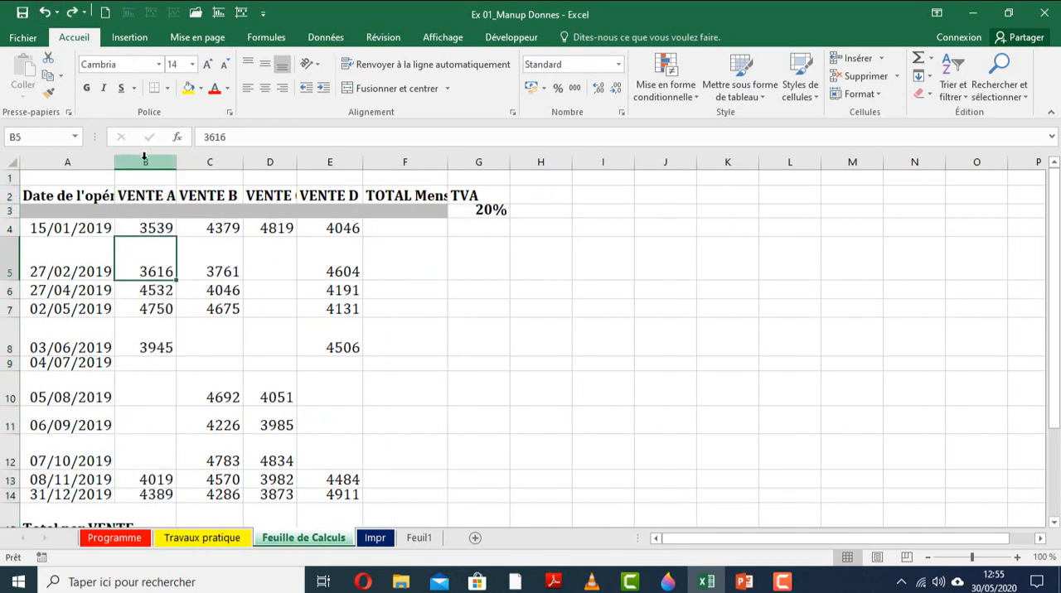
Insert a column between Date de l'opération and VENTE A and give it the header "Mois" in B2.
click(145, 162)
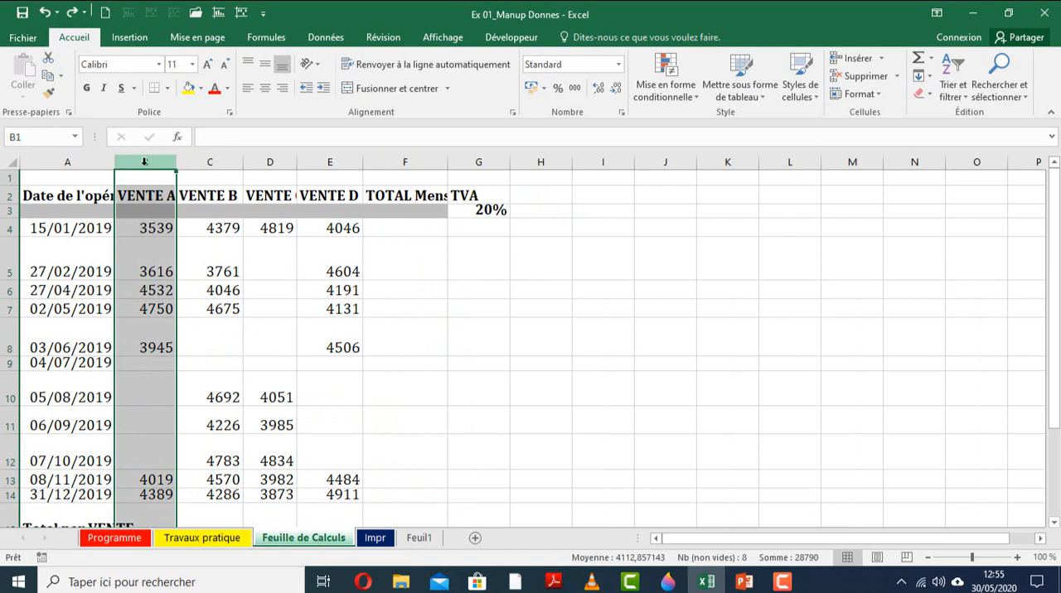
click(854, 58)
click(178, 192)
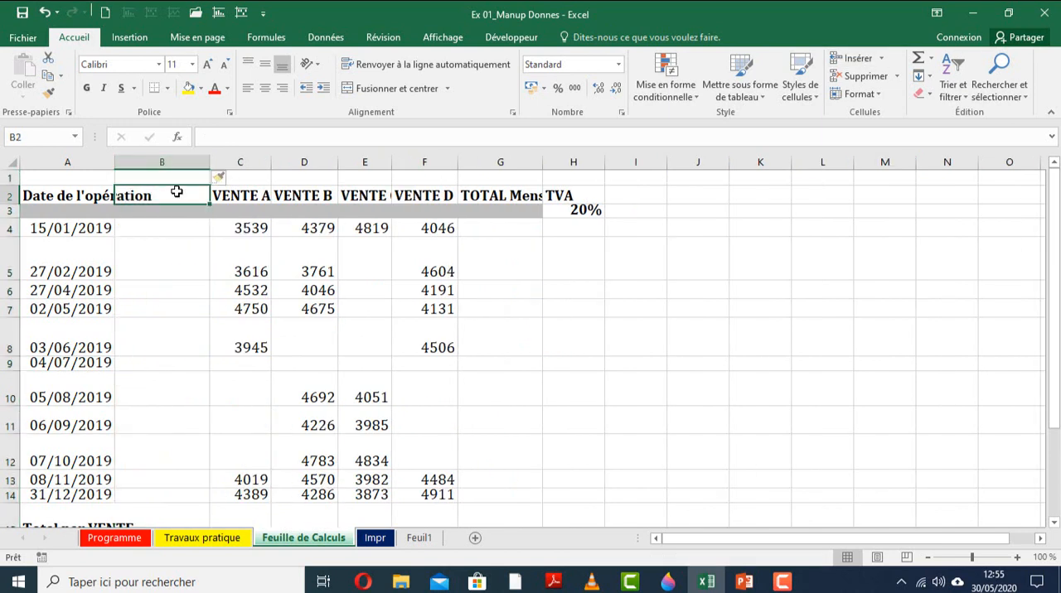
text(Mois)
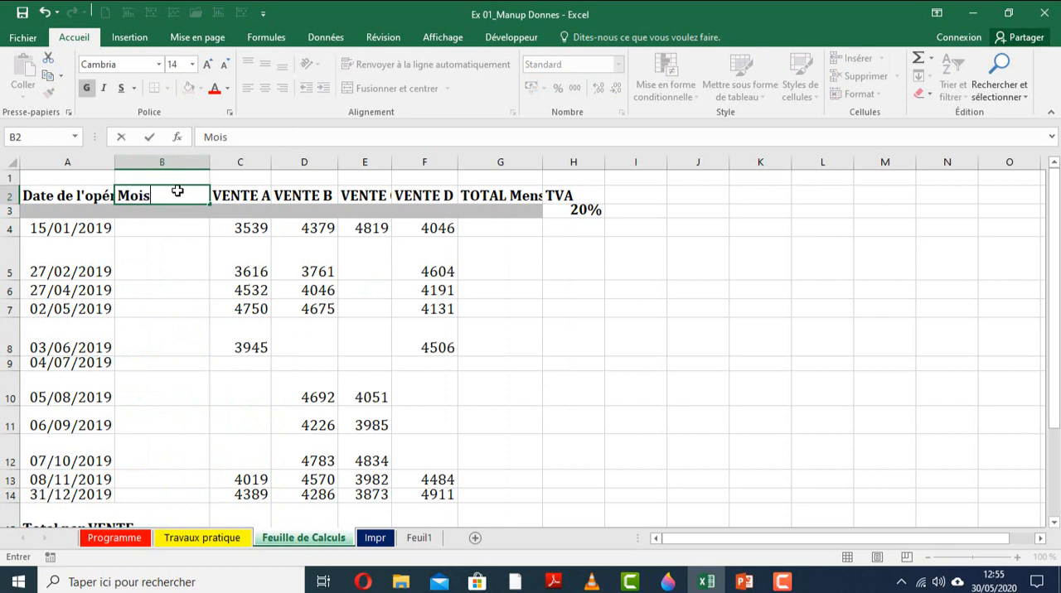
key(Return)
Enter the months Janvier, Fevrier and Avril in B4:B6 beside their corresponding operation dates.
click(144, 230)
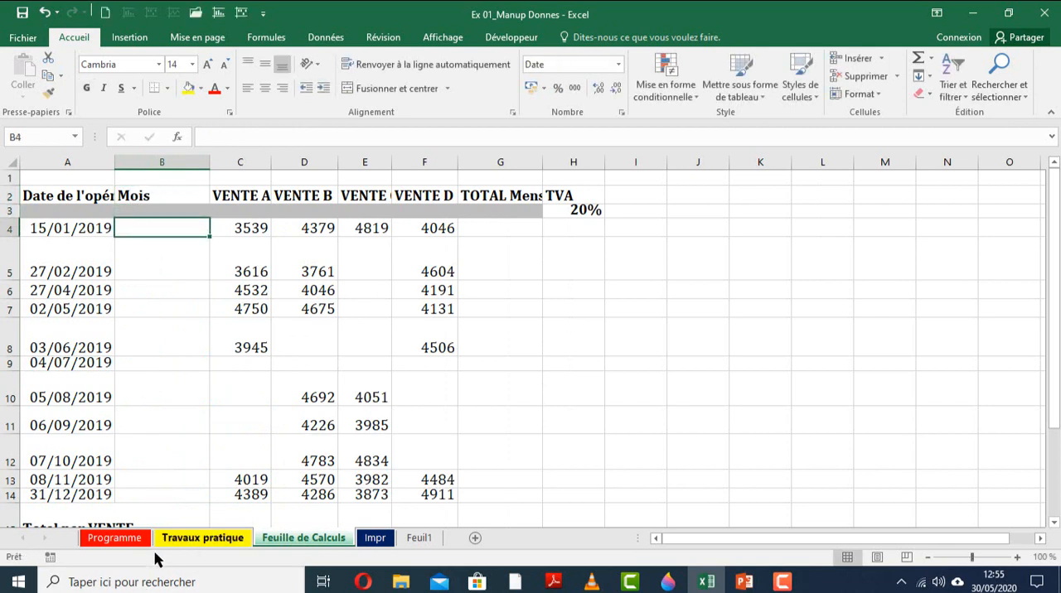
click(206, 539)
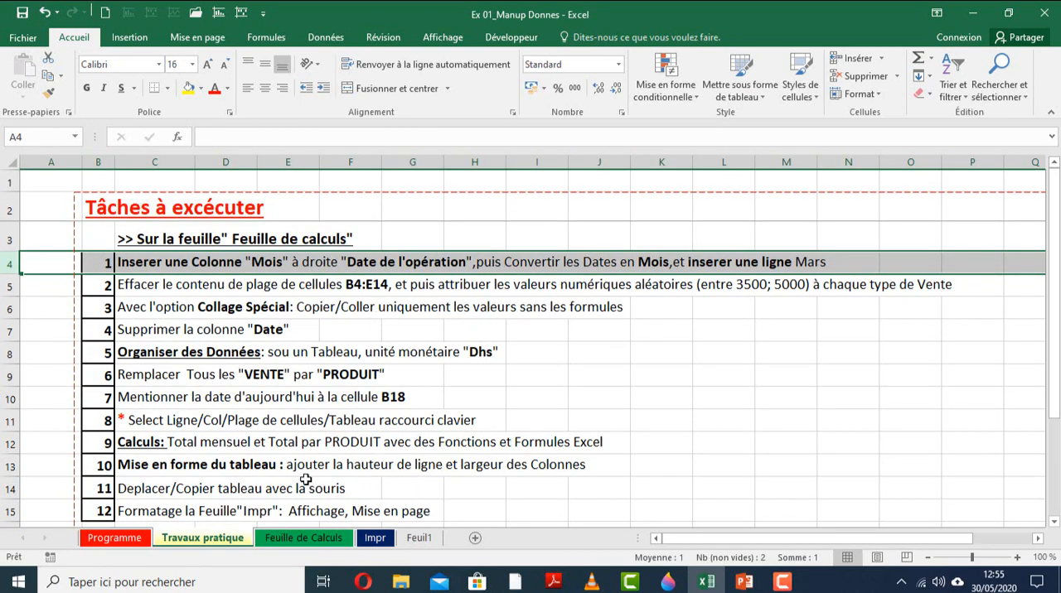
click(303, 543)
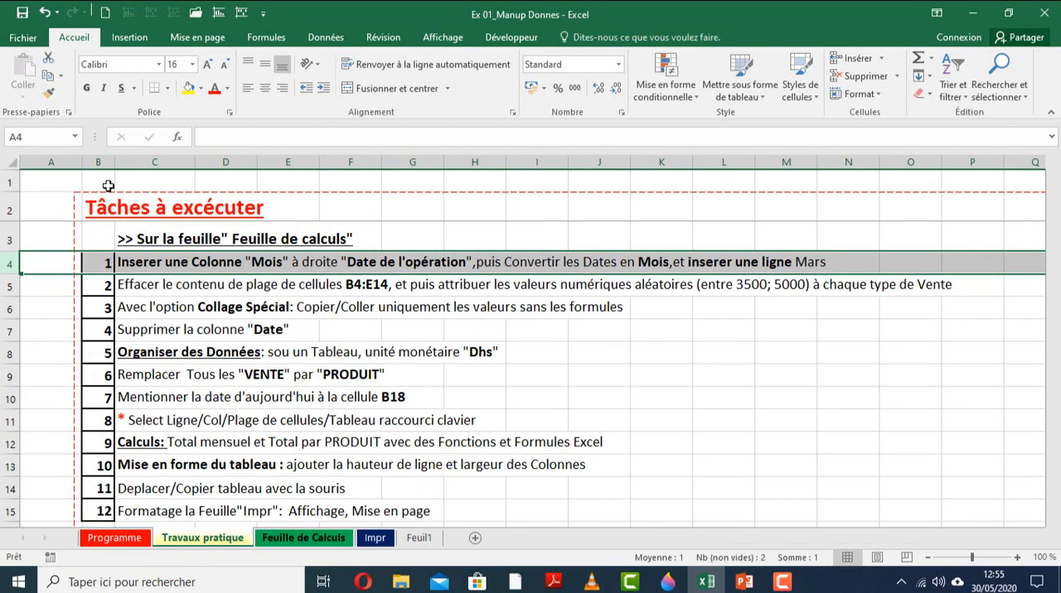
click(100, 234)
click(137, 222)
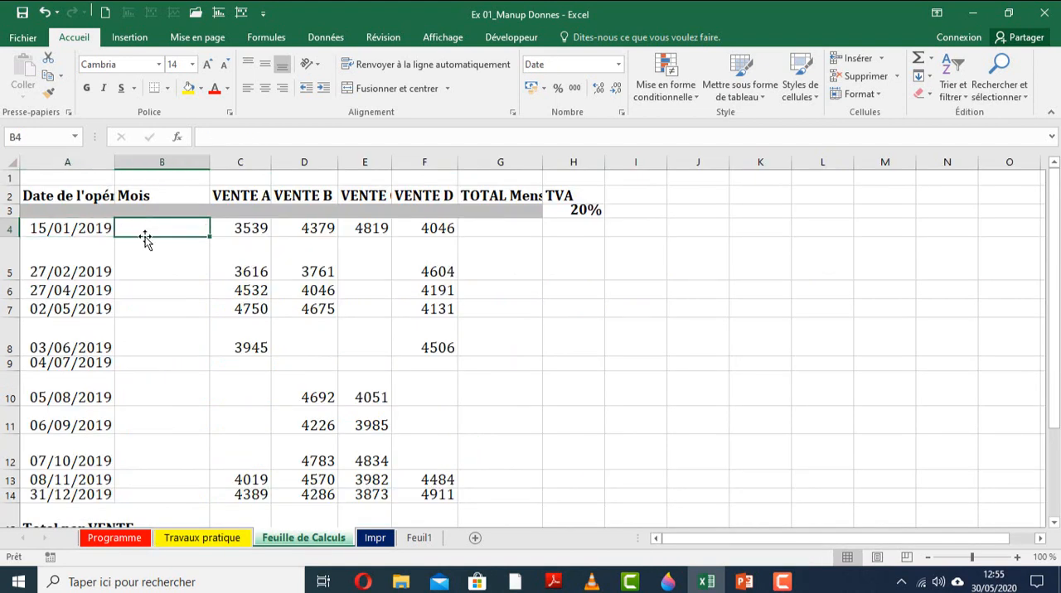
click(60, 233)
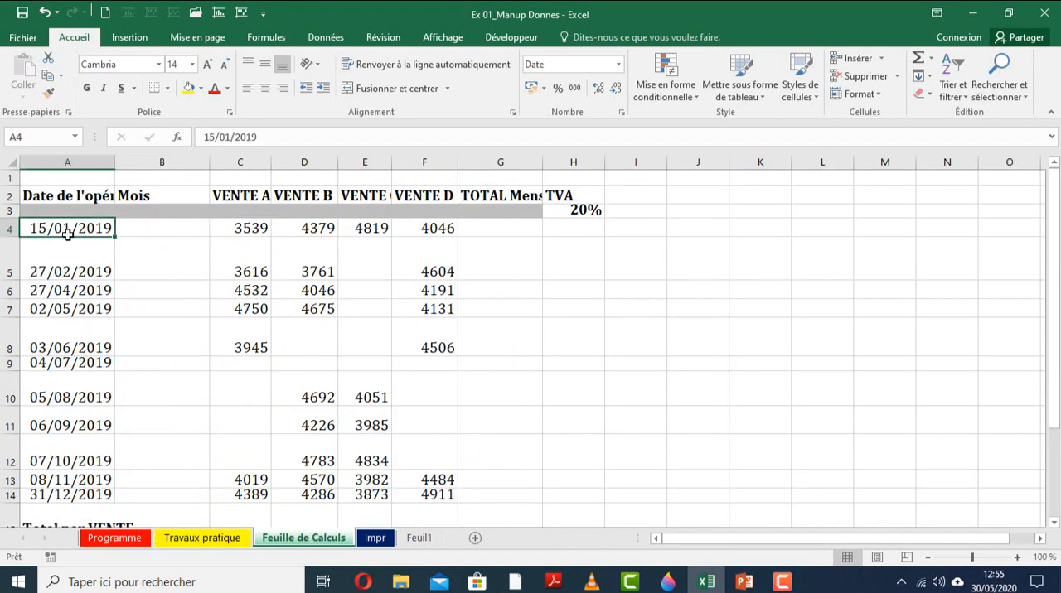
click(132, 232)
text(Janvier)
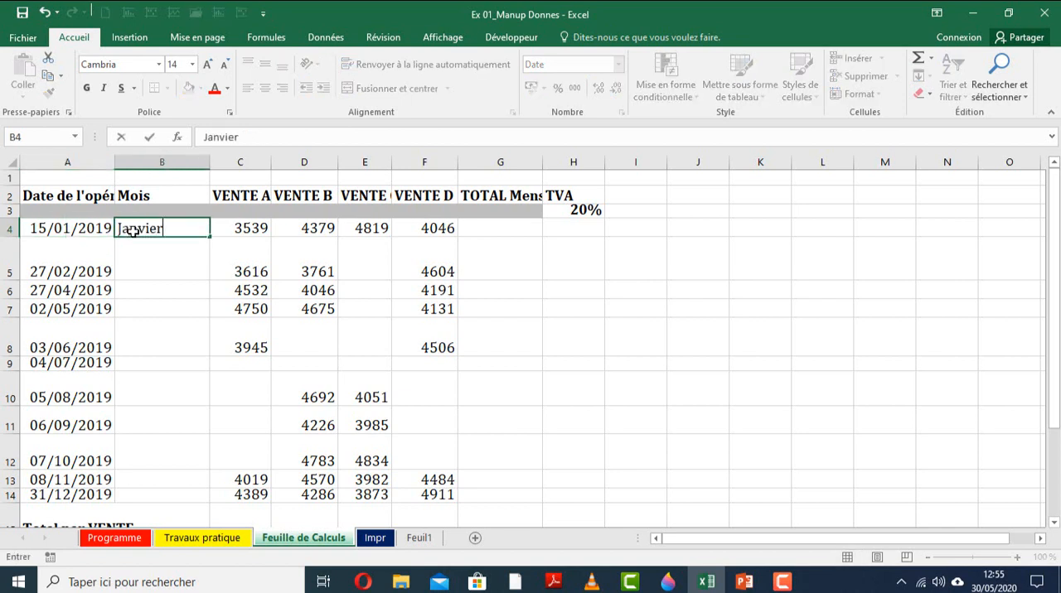
key(Return)
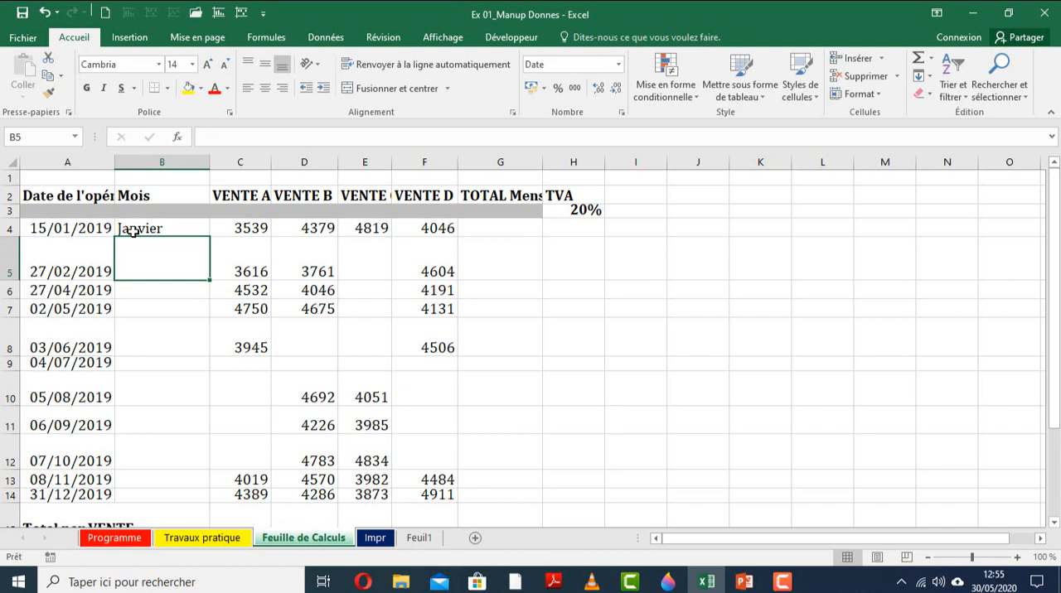
text(Fevrier)
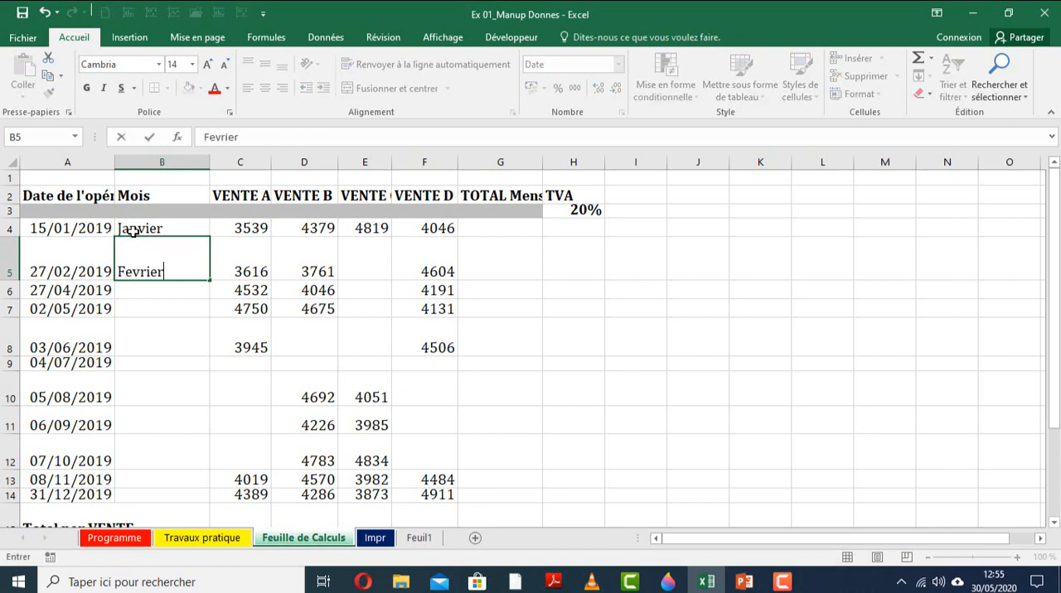
key(Return)
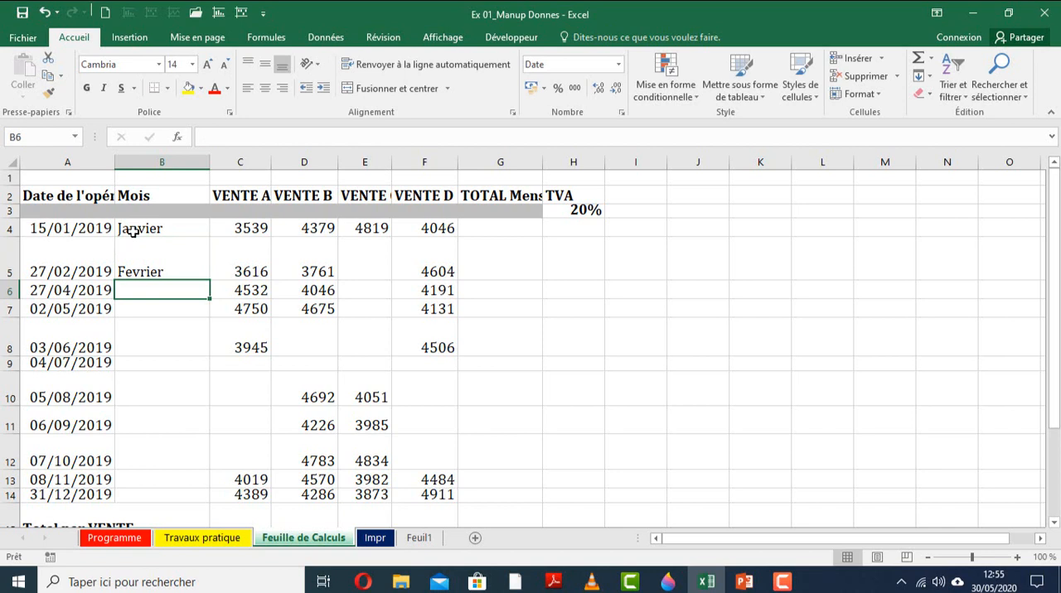
text(Av)
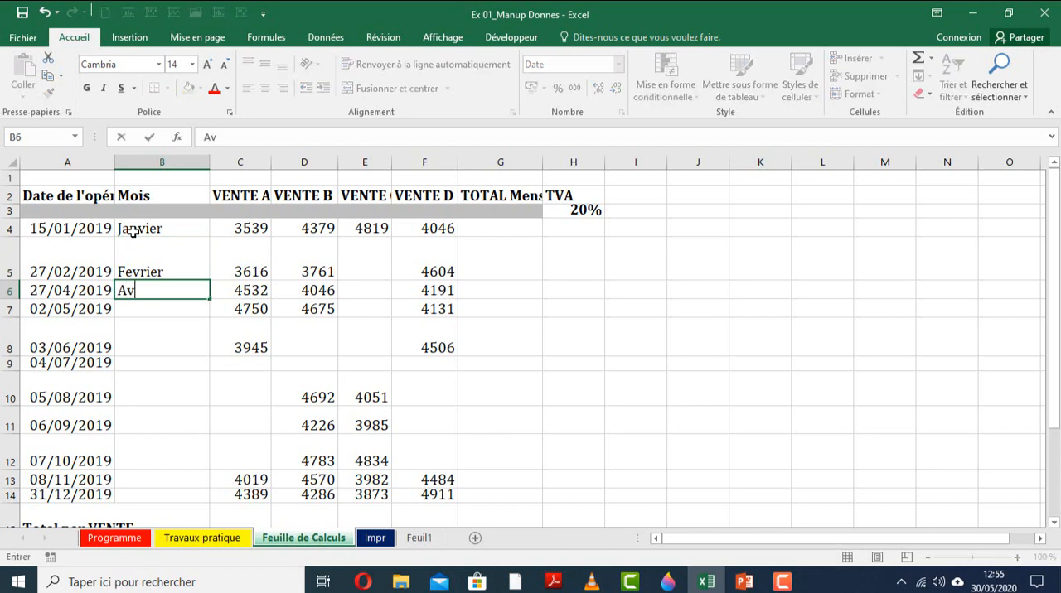
text(ril)
key(Return)
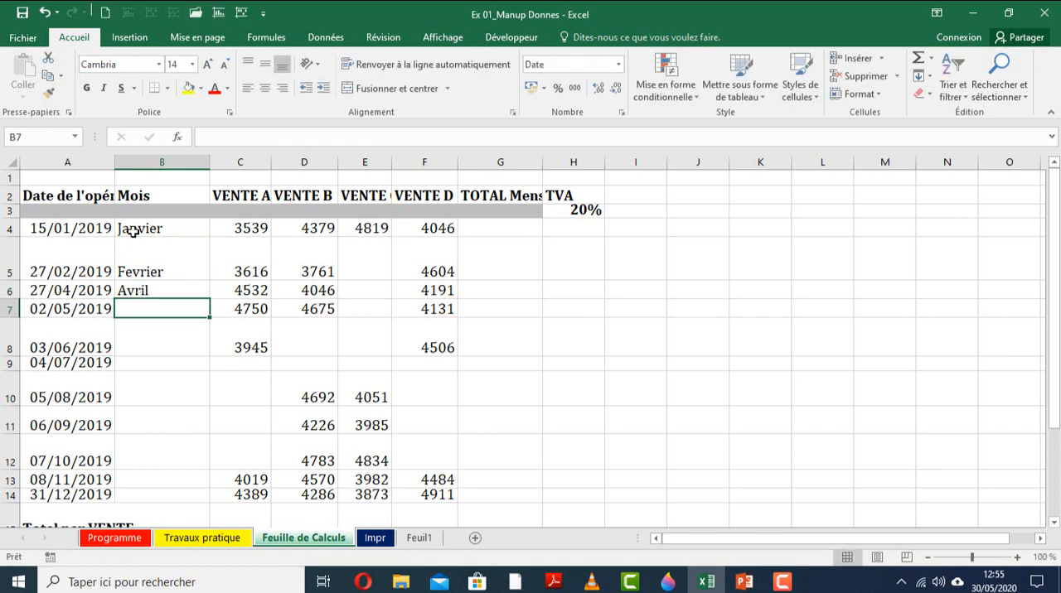
Clear the manually entered month names from B4:B6.
drag(155, 218, 157, 288)
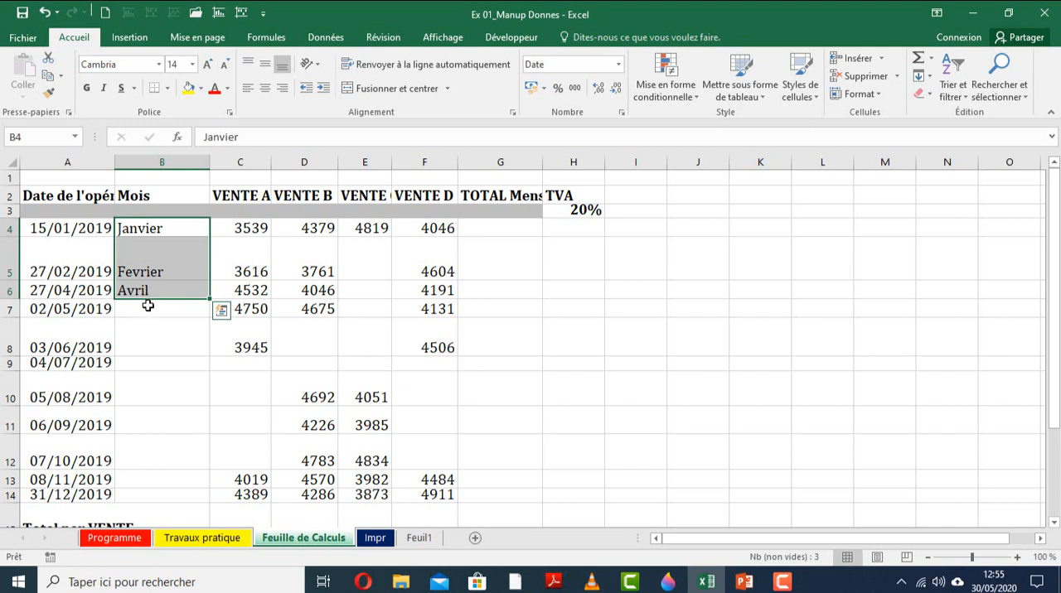
click(147, 306)
drag(161, 229, 162, 294)
key(Delete)
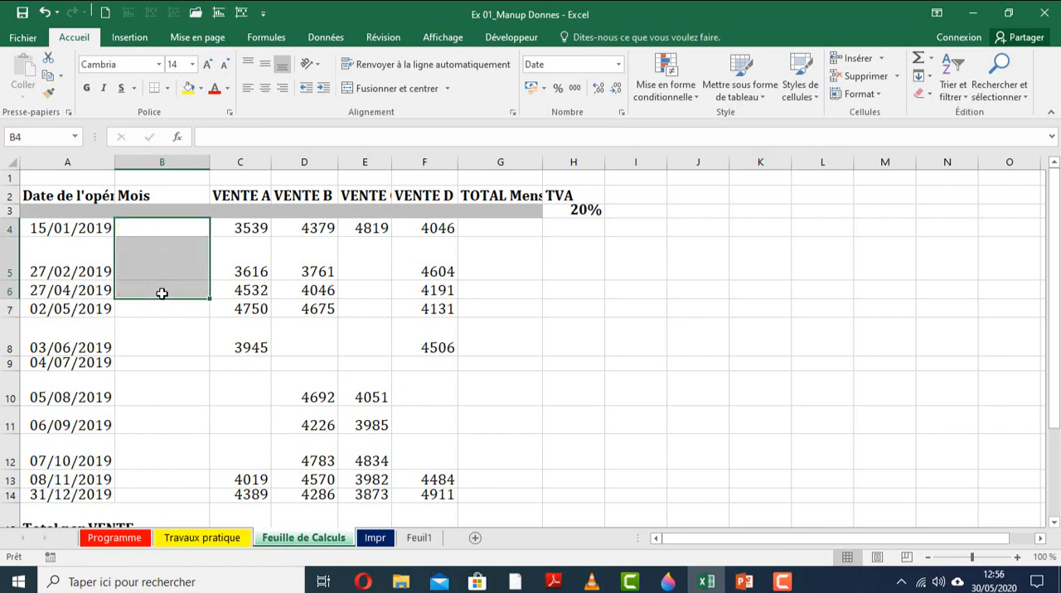
Select the empty Mois cells B4:B14 beside the operation dates.
click(142, 233)
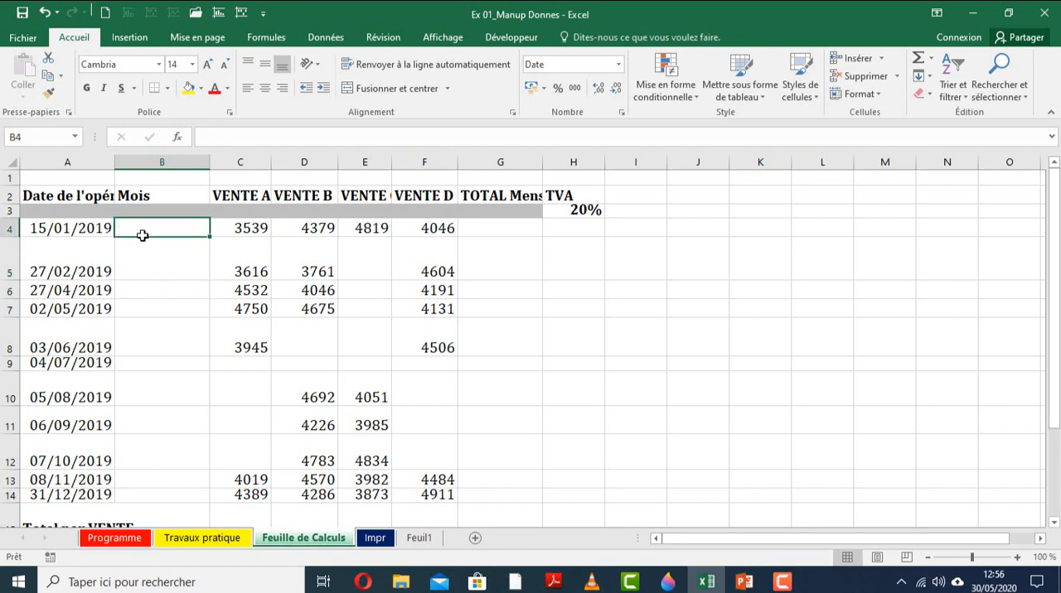
drag(144, 237, 159, 493)
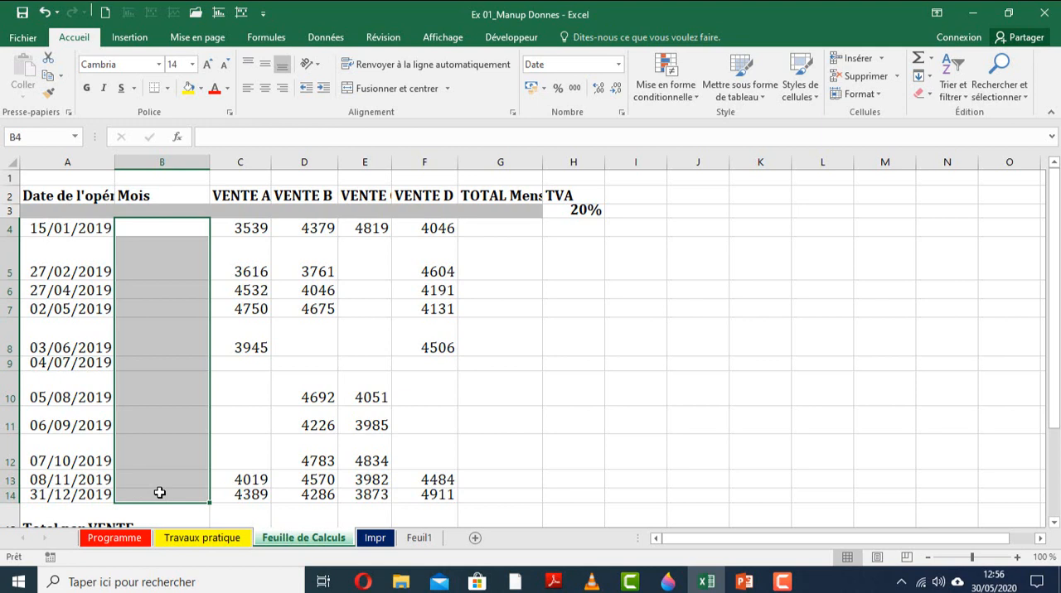
text(=te)
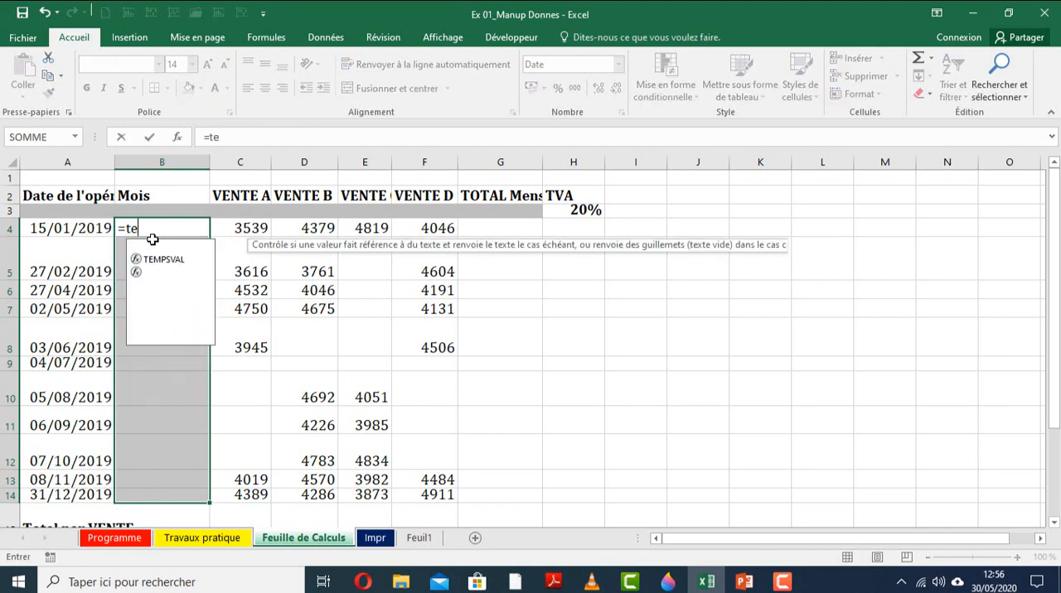
text(xte()
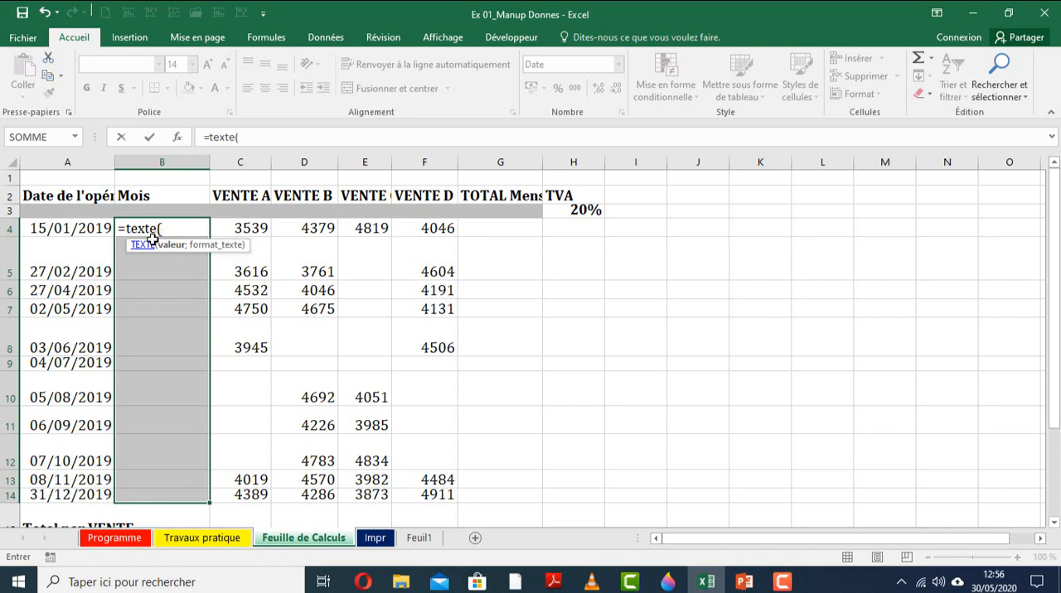
text("mmmm)
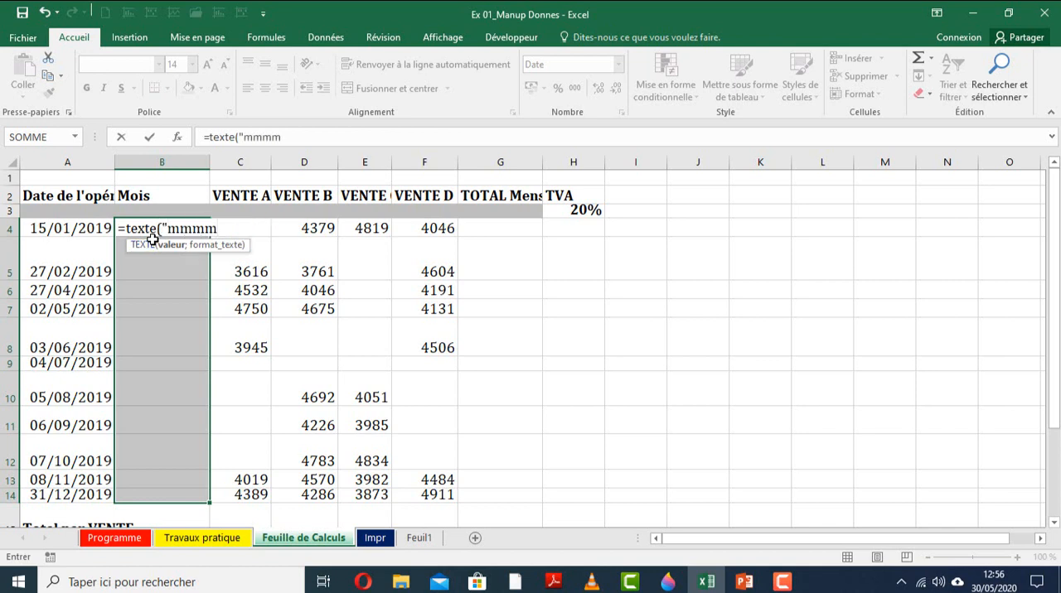
text("))
click(163, 230)
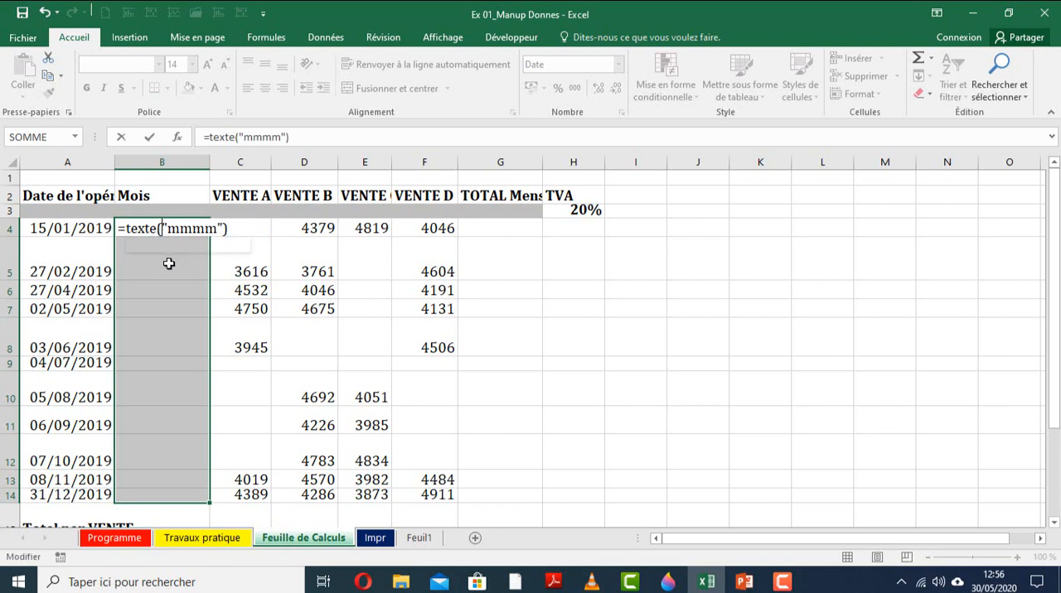
key(Delete)
key(Delete)
key(Delete)
key(Delete)
key(Delete)
key(Delete)
key(Delete)
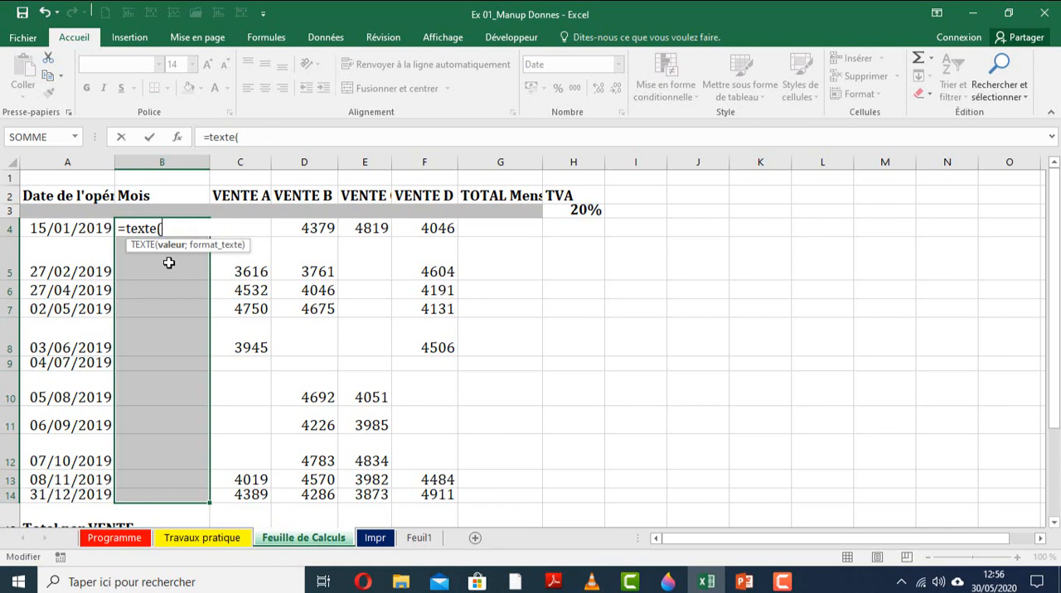
key(BackSpace)
key(BackSpace)
key(BackSpace)
key(BackSpace)
key(BackSpace)
key(BackSpace)
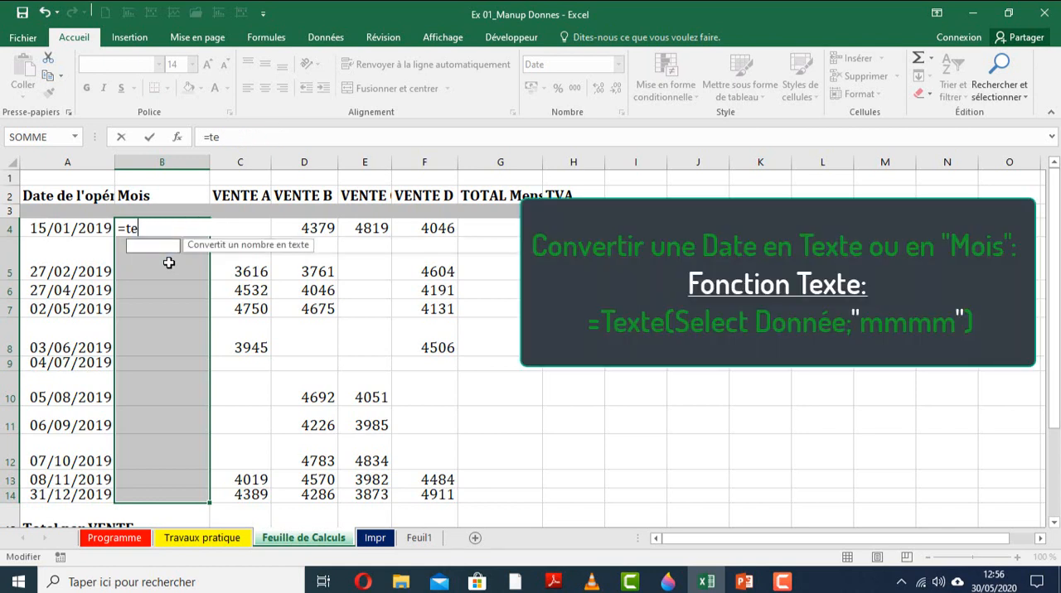
Fill all of B4:B14 at once with the formula =TEXTE(A4;"mmmm") to convert the operation dates into month names.
text(texte)
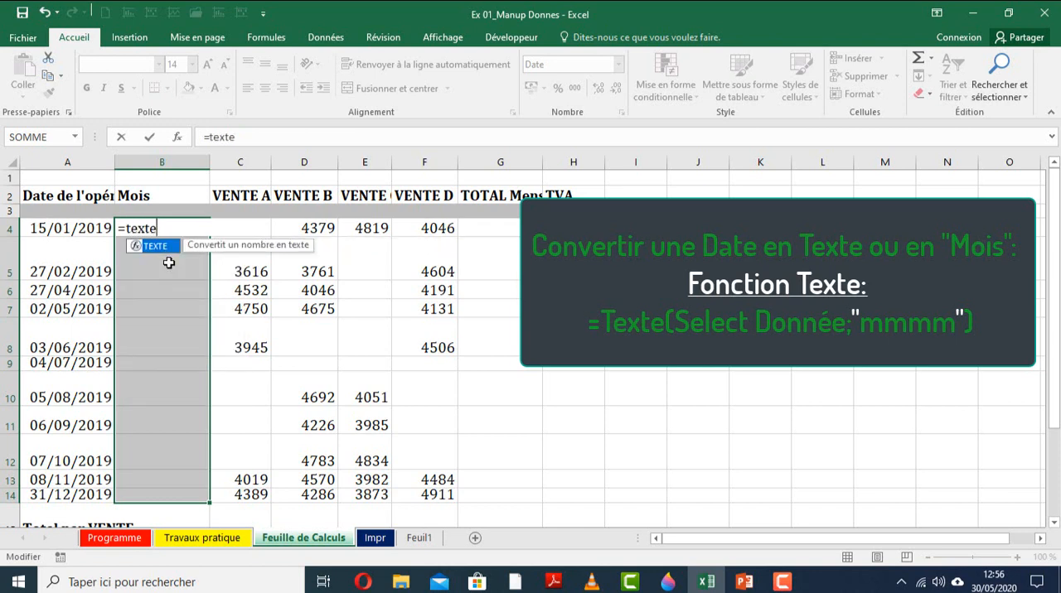
text(()
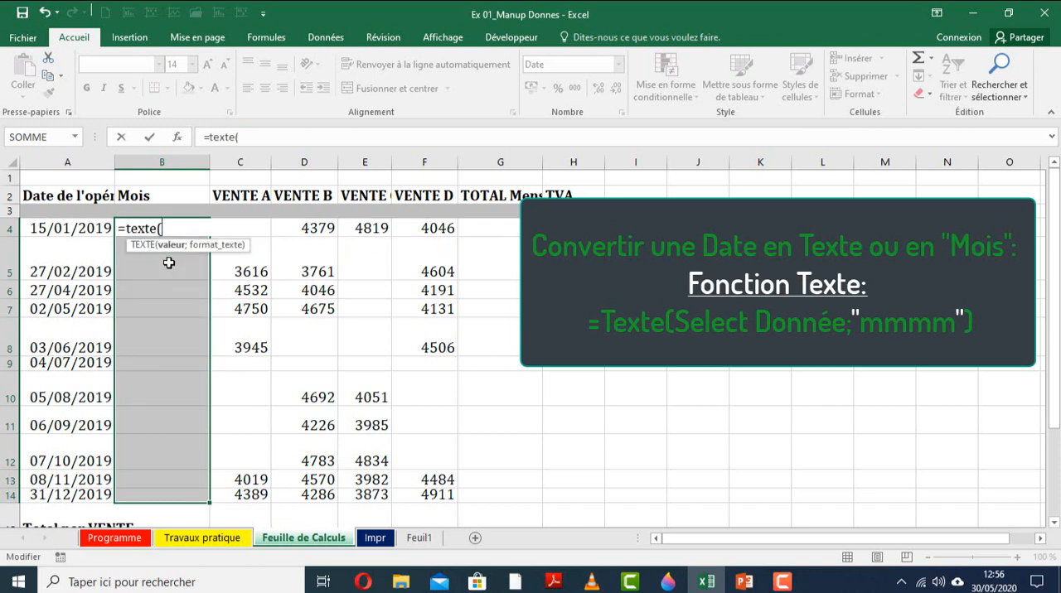
click(60, 228)
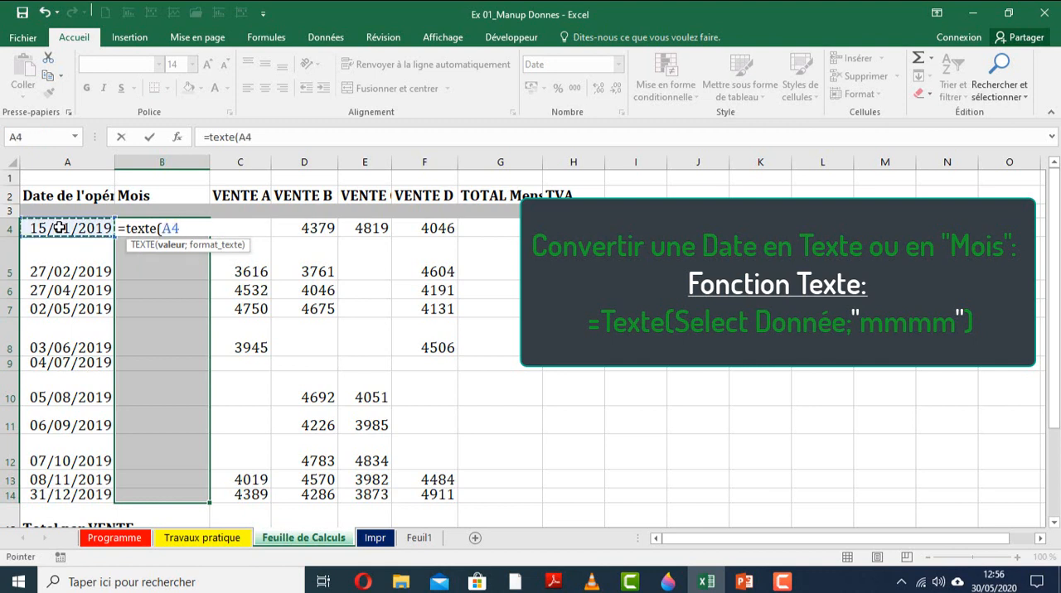
text(;)
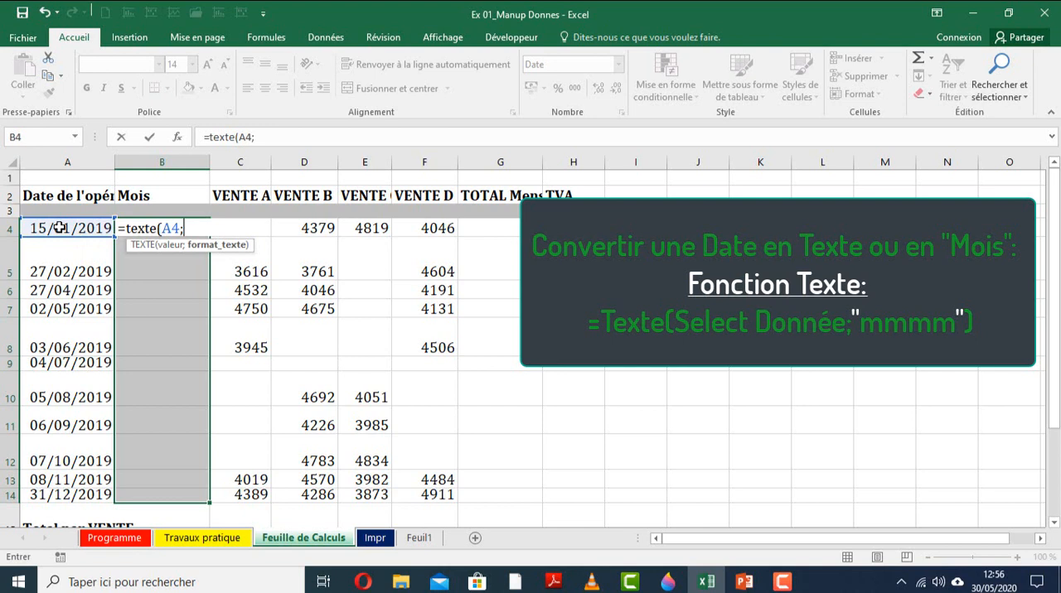
text("mmmm)
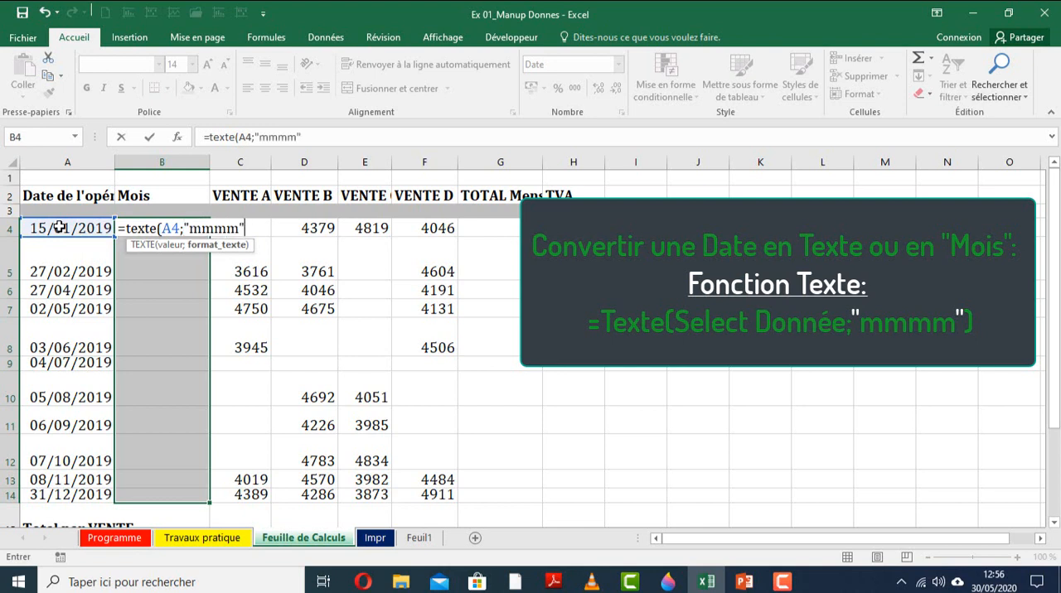
text("))
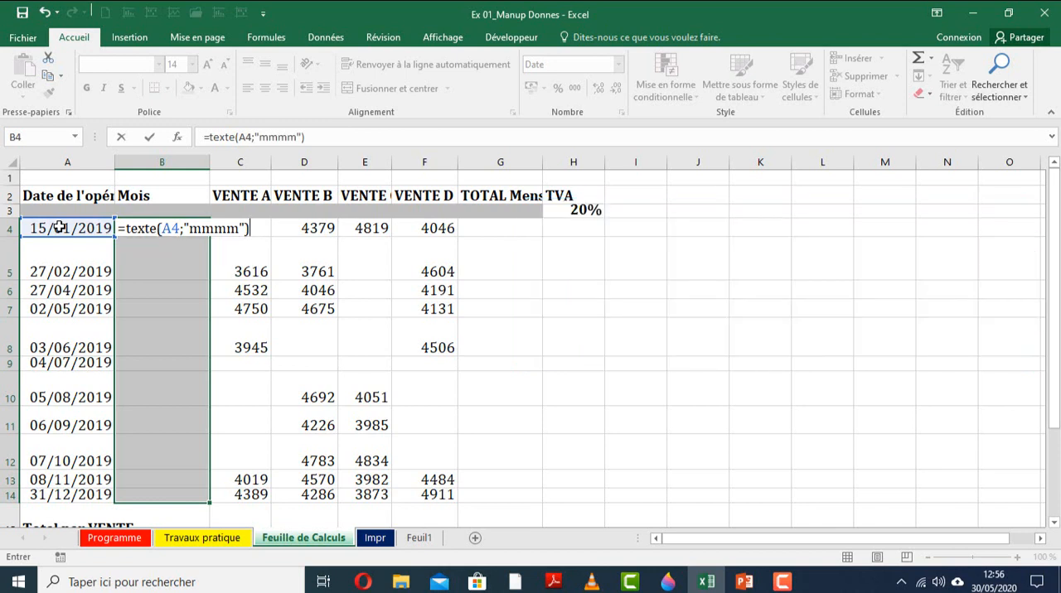
key(ctrl+Return)
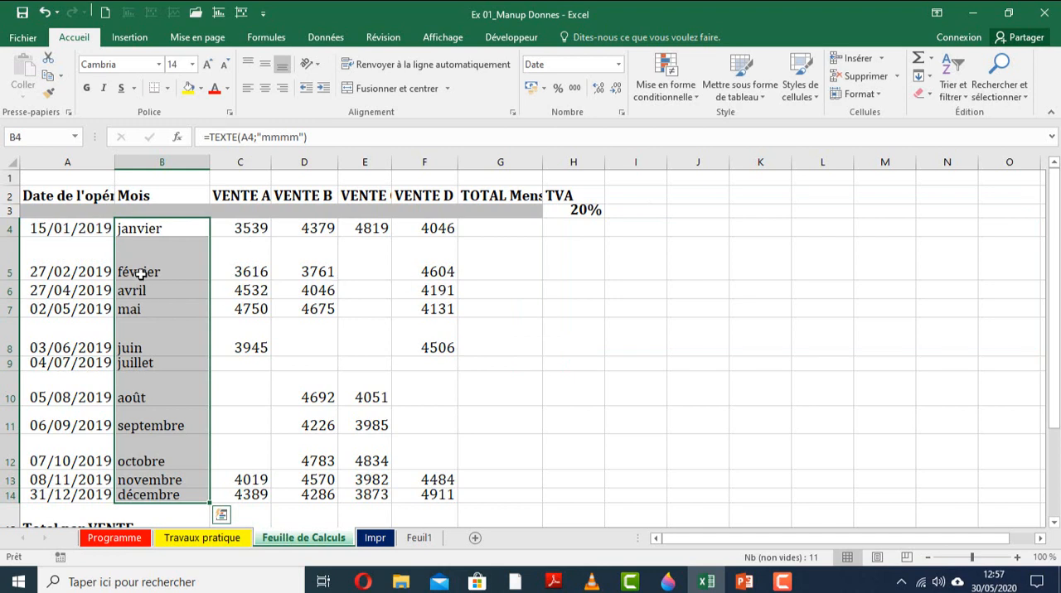
click(100, 252)
click(162, 228)
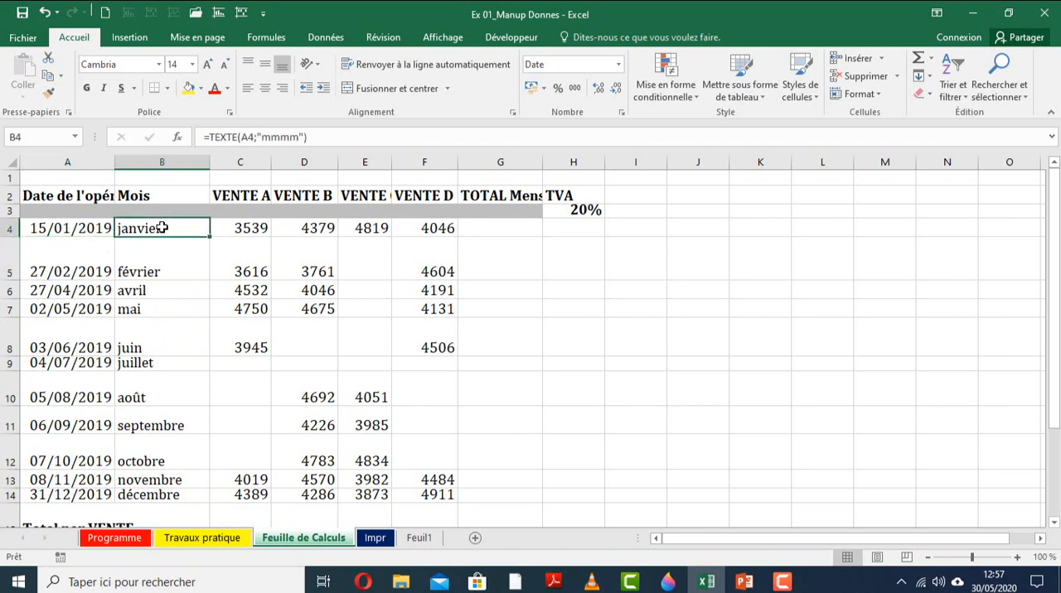
click(156, 264)
click(137, 294)
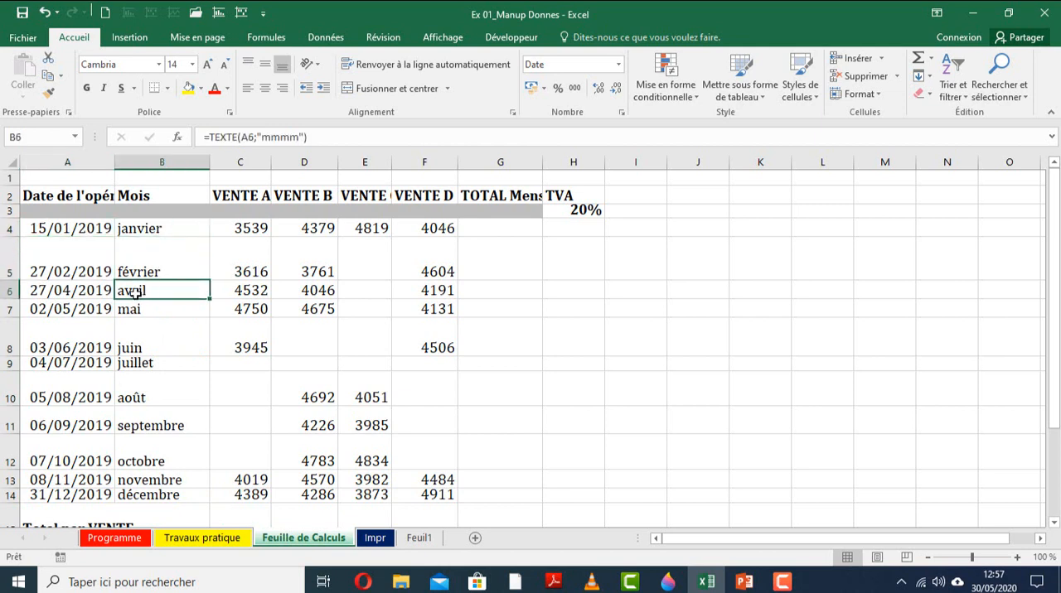
Insert a blank row above the 27/04/2019 row and enter "Mars" in B6.
click(5, 292)
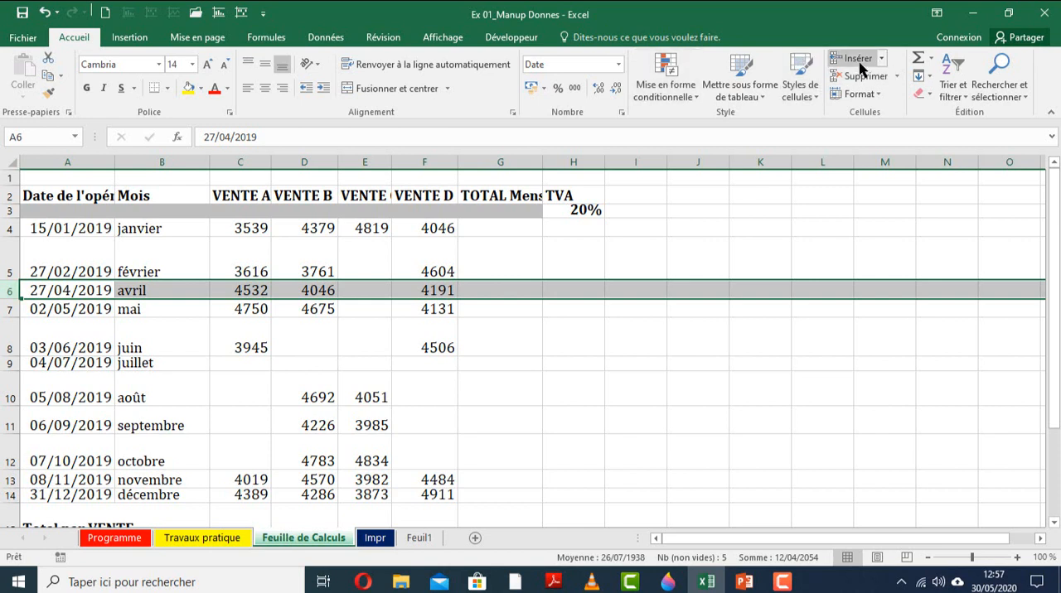
click(78, 307)
click(162, 311)
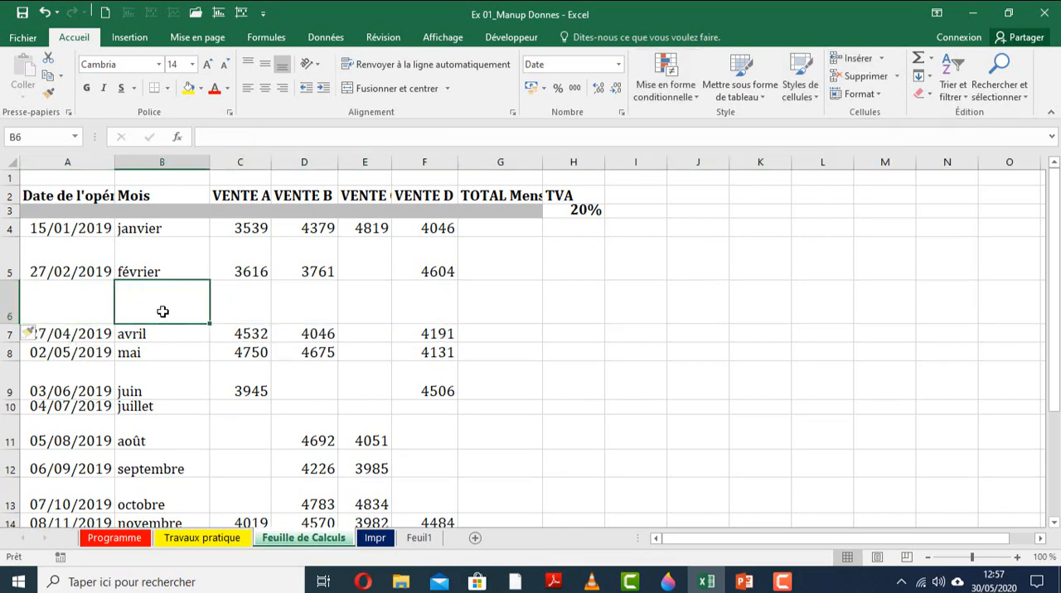
text(M)
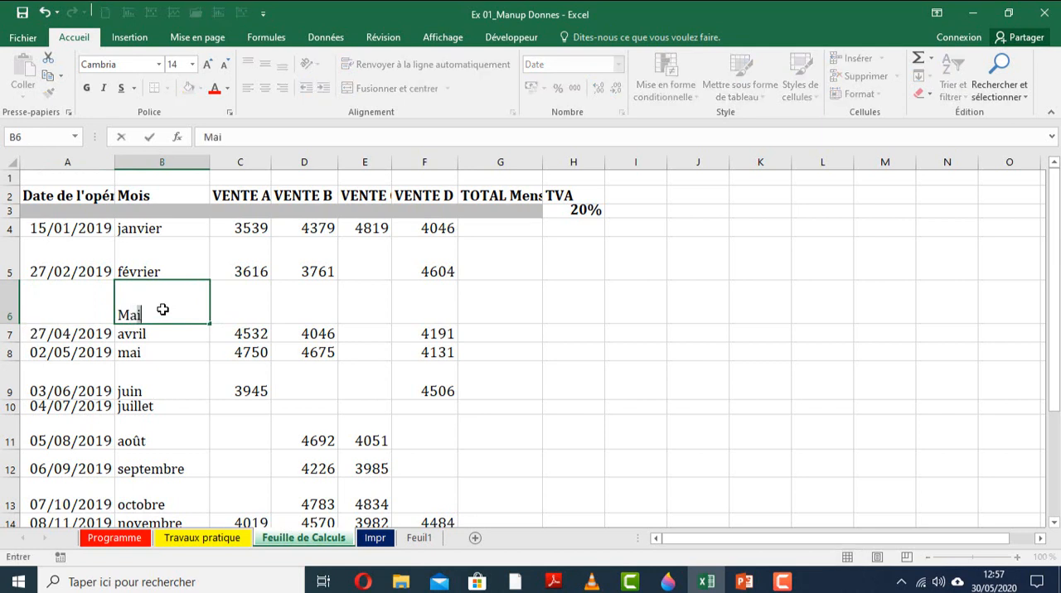
text(ars)
Enter the operation date 03/03/2019 in A6.
click(73, 316)
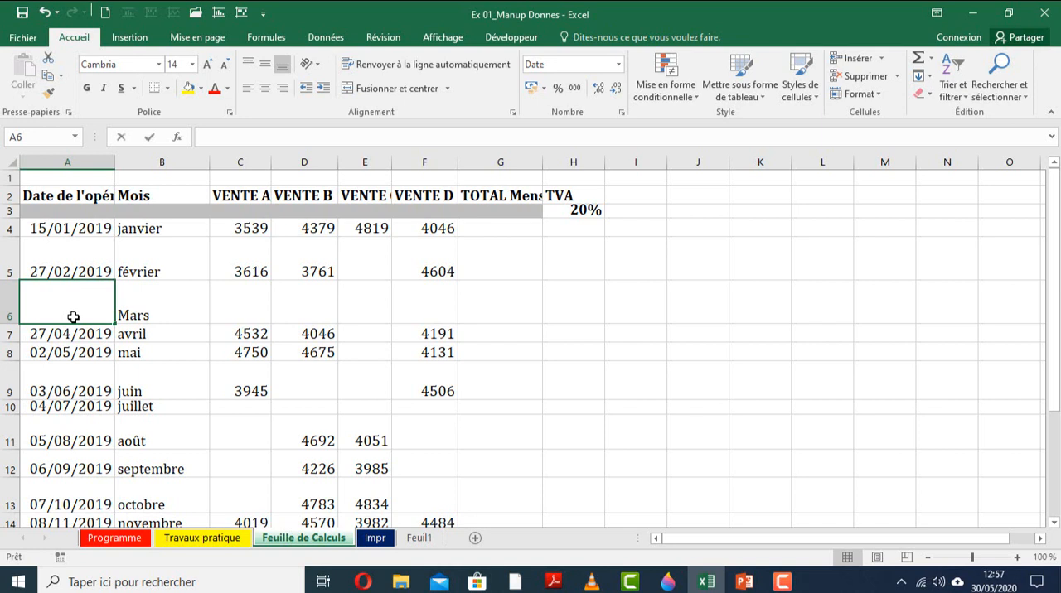
text(03/03/2)
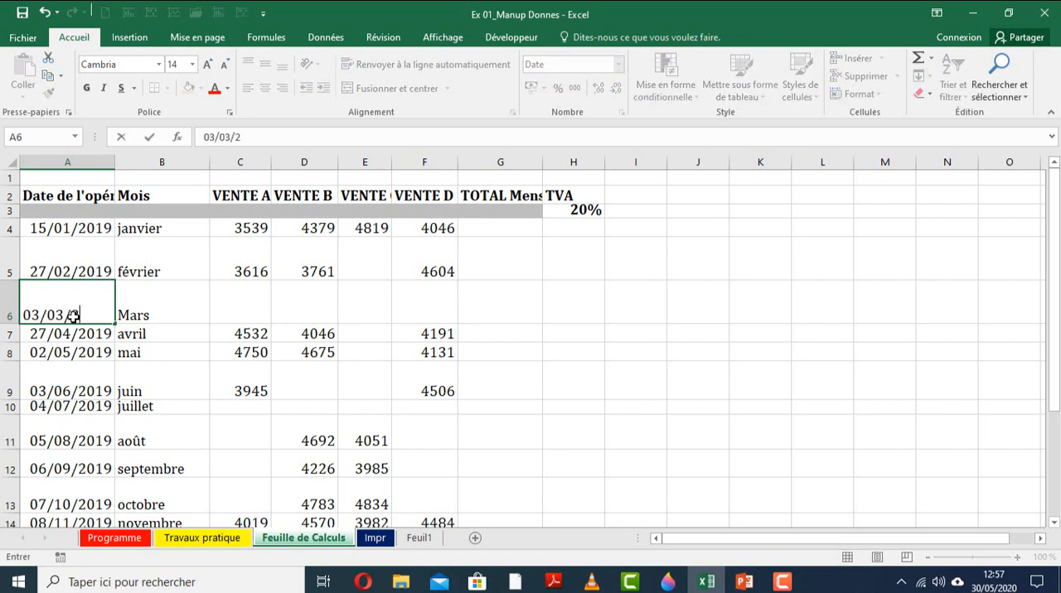
text(019)
key(Return)
Replace the manually entered month in B6 with the TEXTE formula filled down from B5.
click(166, 282)
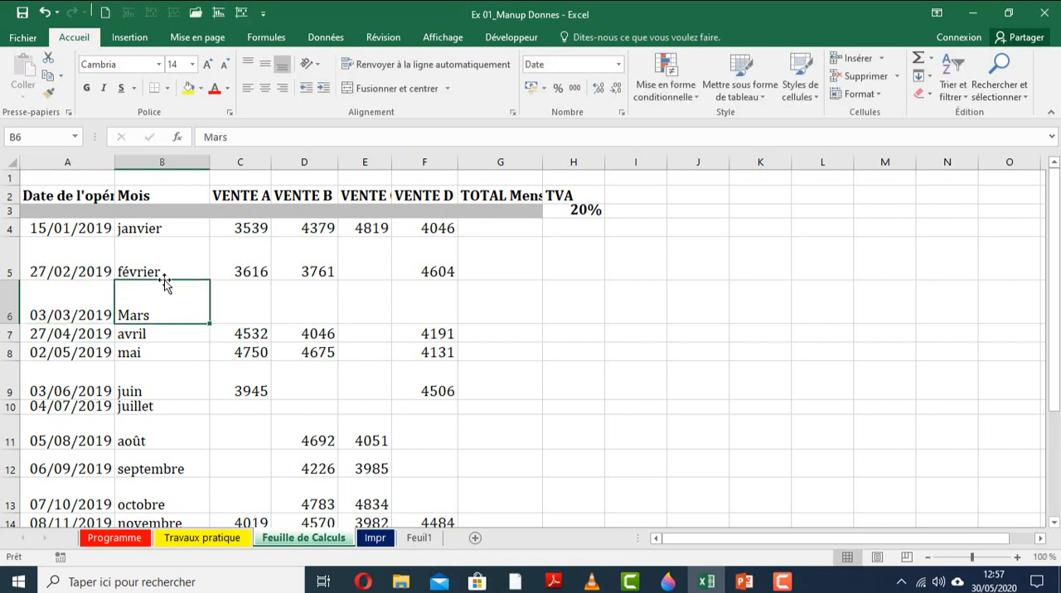
click(171, 270)
click(152, 315)
key(Delete)
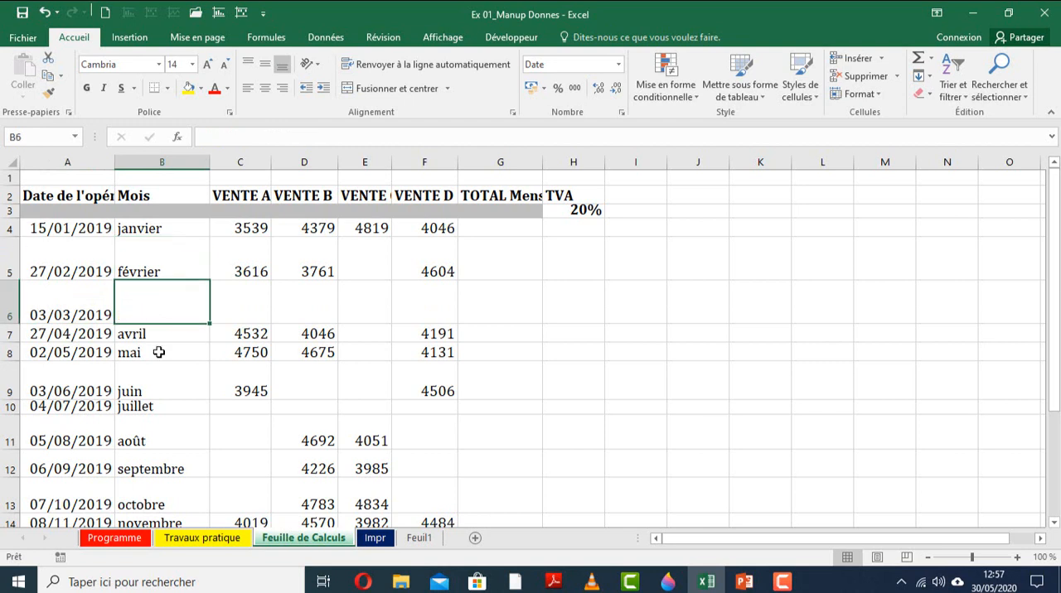
click(152, 351)
click(183, 289)
drag(210, 281, 177, 304)
click(176, 315)
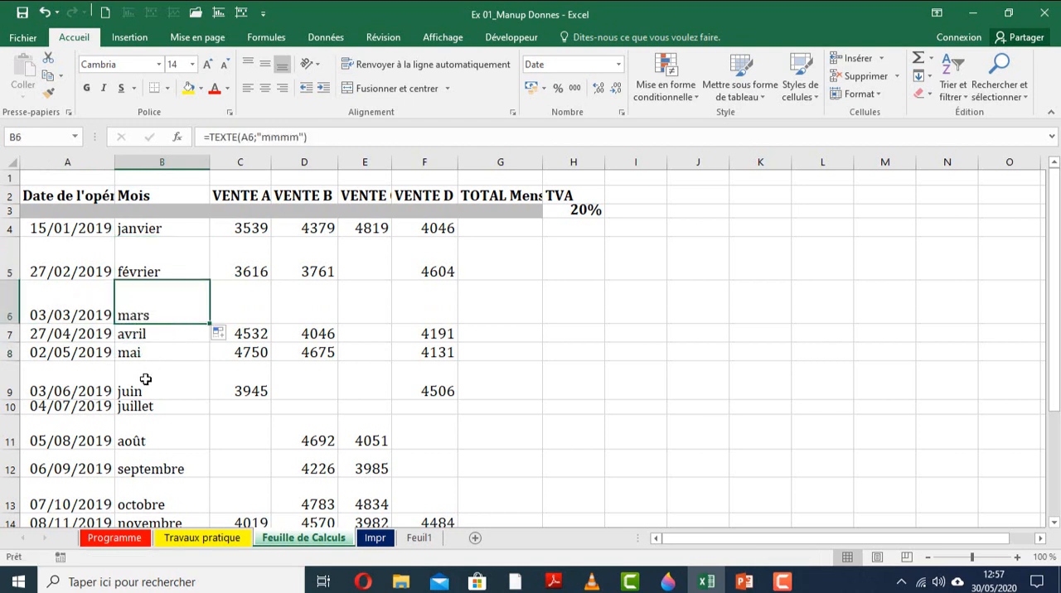
Review task 2 on the Travaux pratique sheet and return to Feuille de Calculs.
click(202, 538)
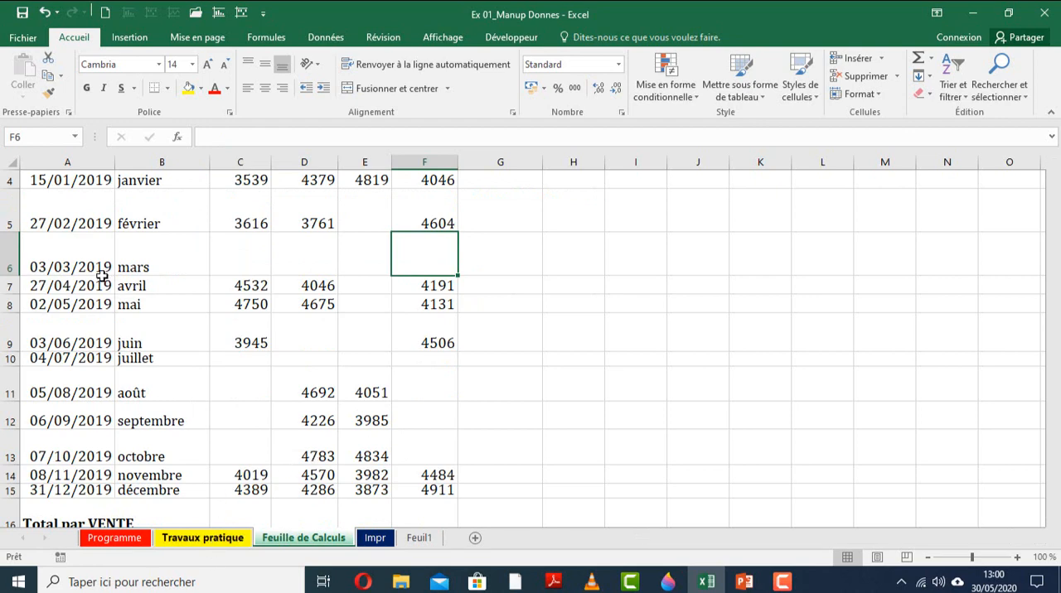
key(ctrl+Page_Up)
click(8, 285)
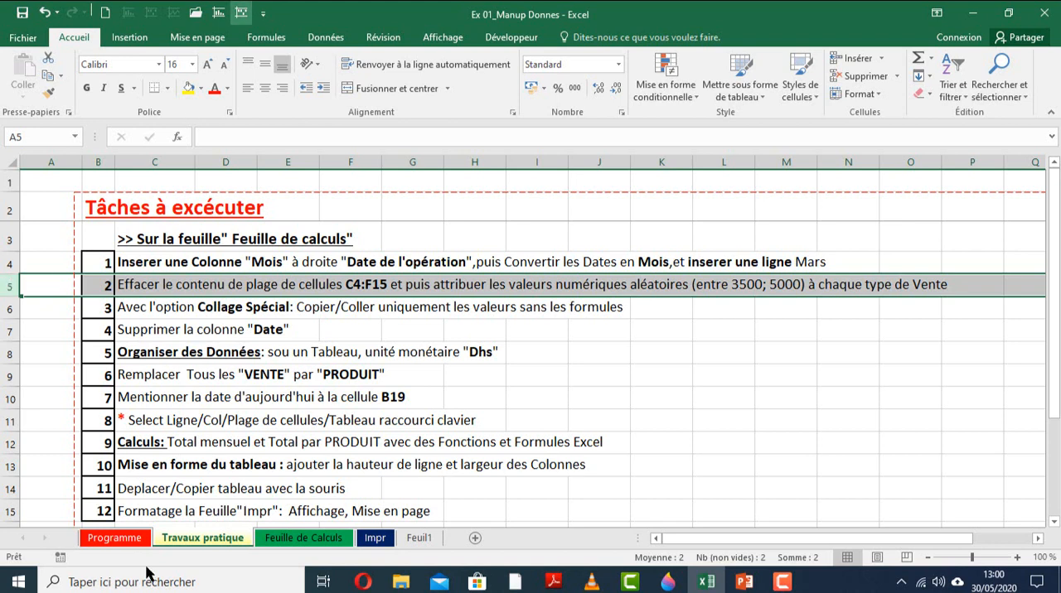
click(274, 537)
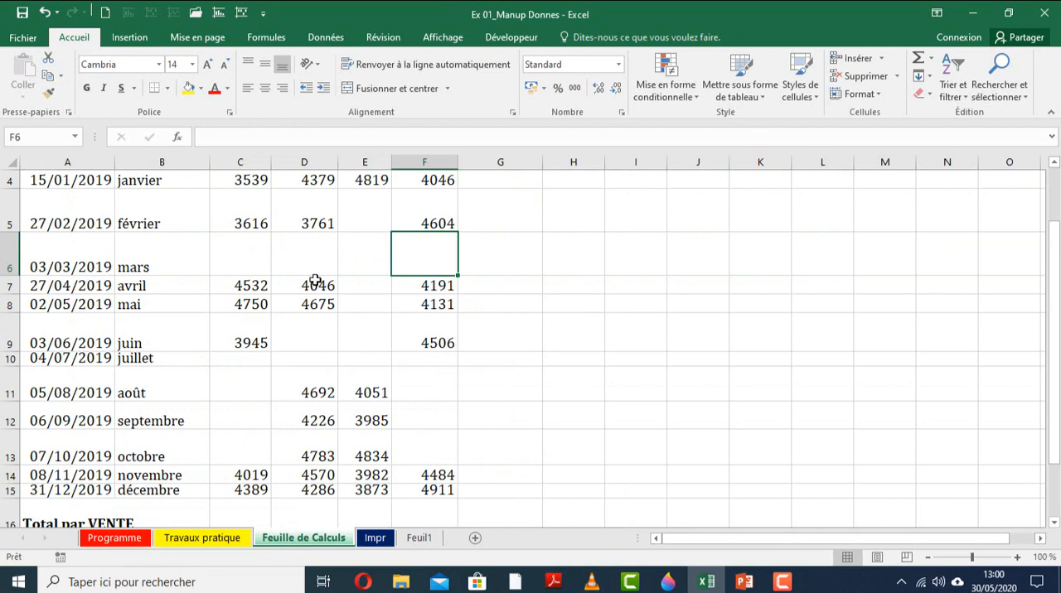
Locate cell C4 by its row and column, and select the sales range C4:F15 named in task 2.
scroll(313, 279, up, 1)
drag(246, 197, 424, 198)
drag(246, 230, 220, 225)
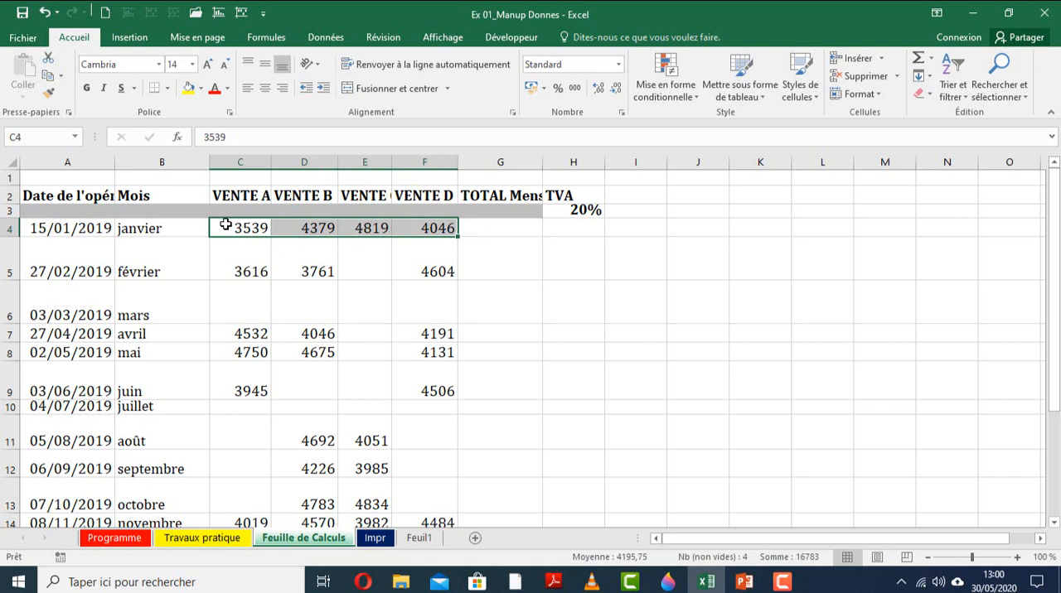
click(5, 228)
click(245, 162)
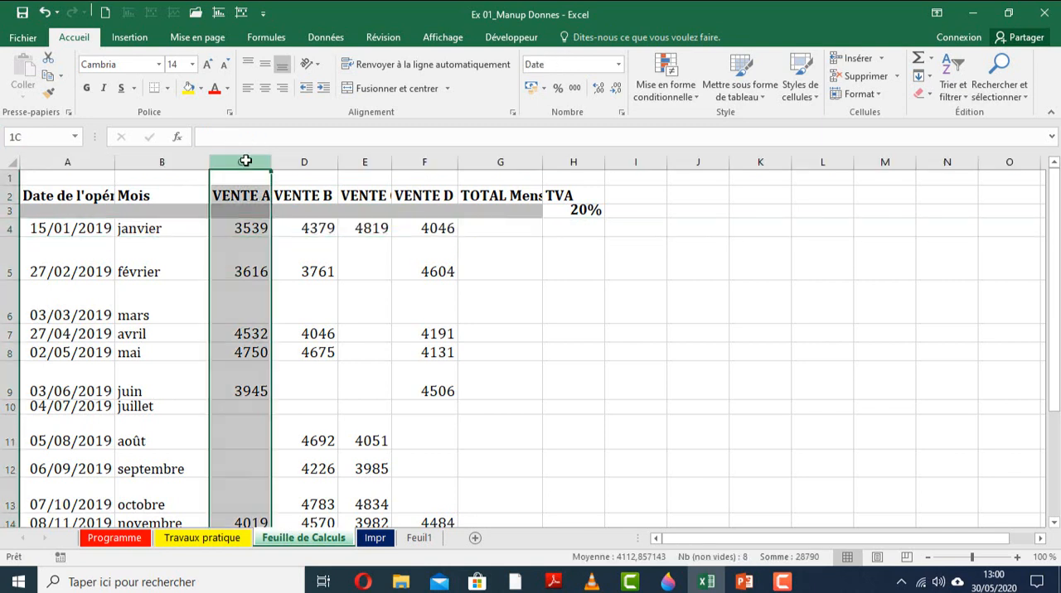
click(3, 228)
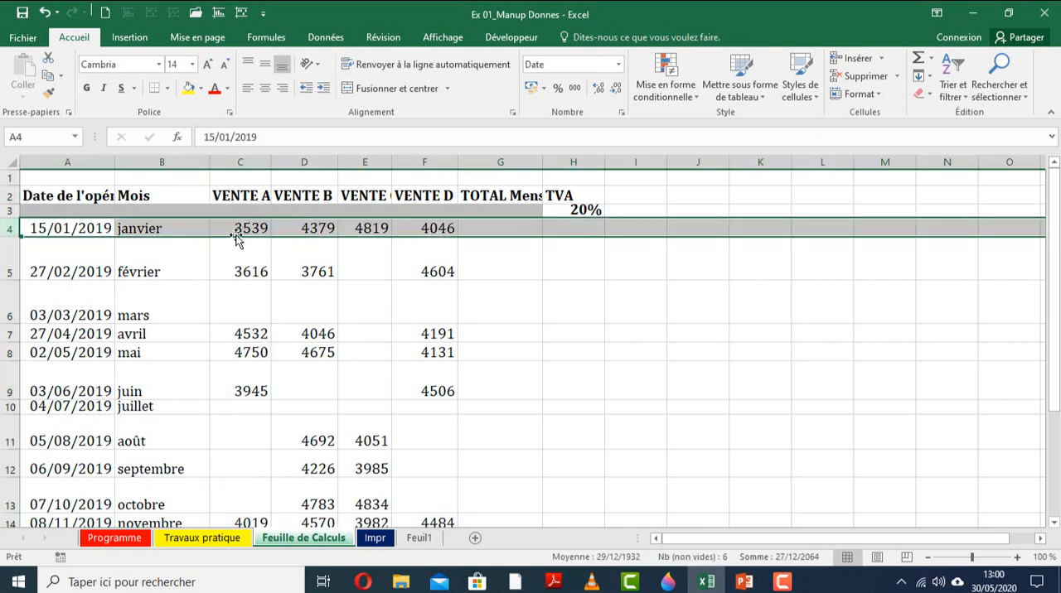
click(240, 227)
drag(241, 227, 448, 470)
scroll(447, 469, up, 2)
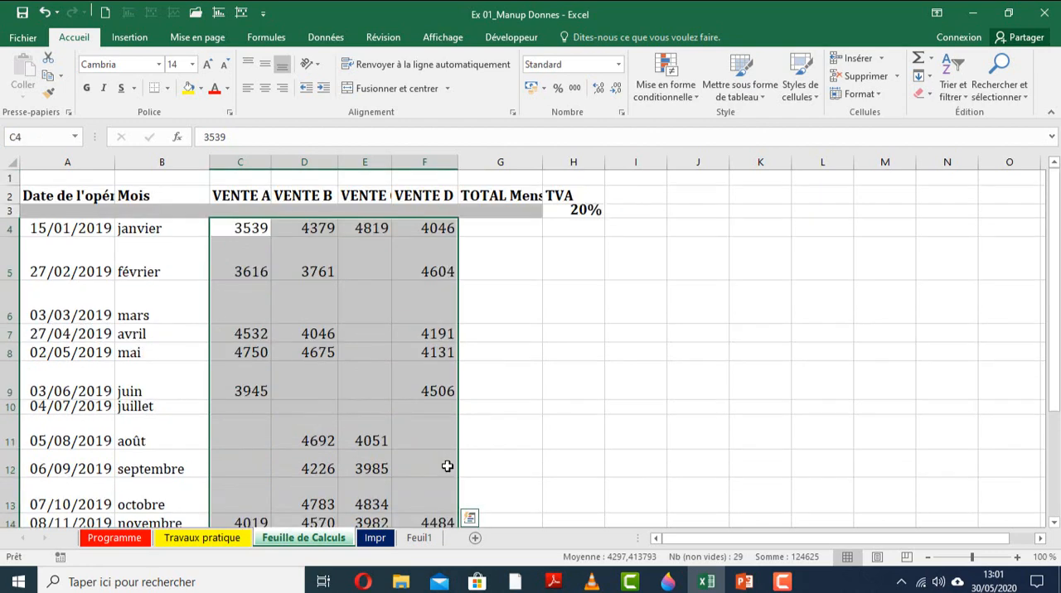
Clear the January sales values in C4, D4, E4 and F4 one cell at a time.
click(252, 228)
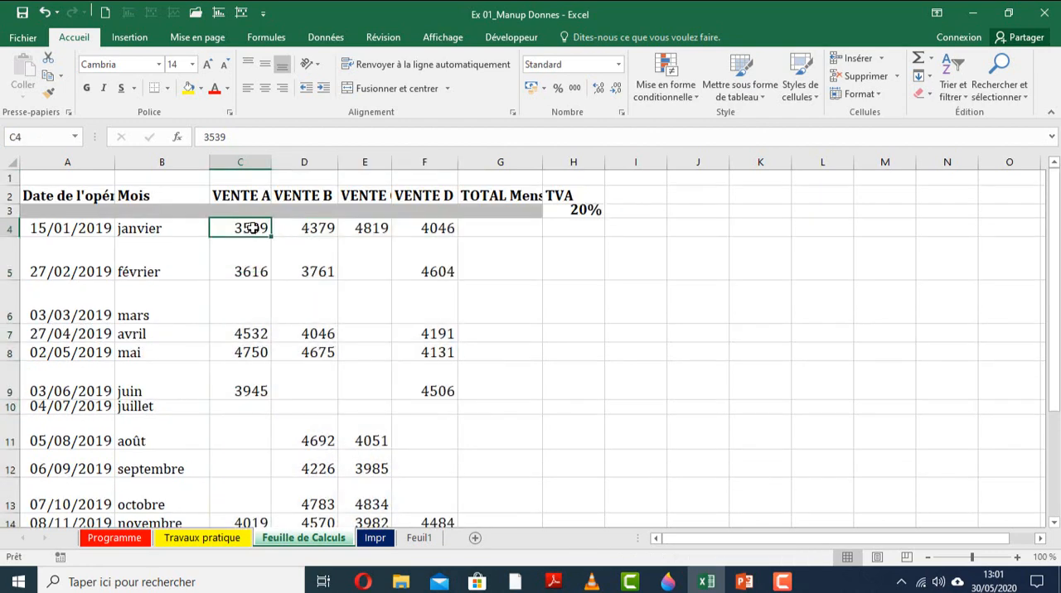
key(Delete)
click(315, 230)
key(Delete)
click(350, 229)
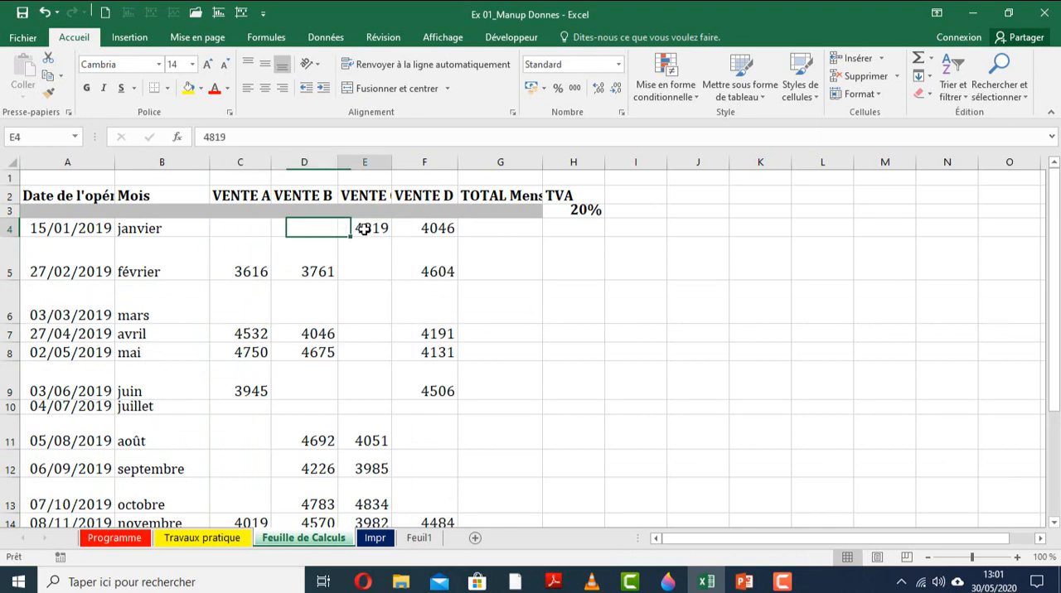
key(Delete)
click(423, 230)
key(Delete)
click(373, 286)
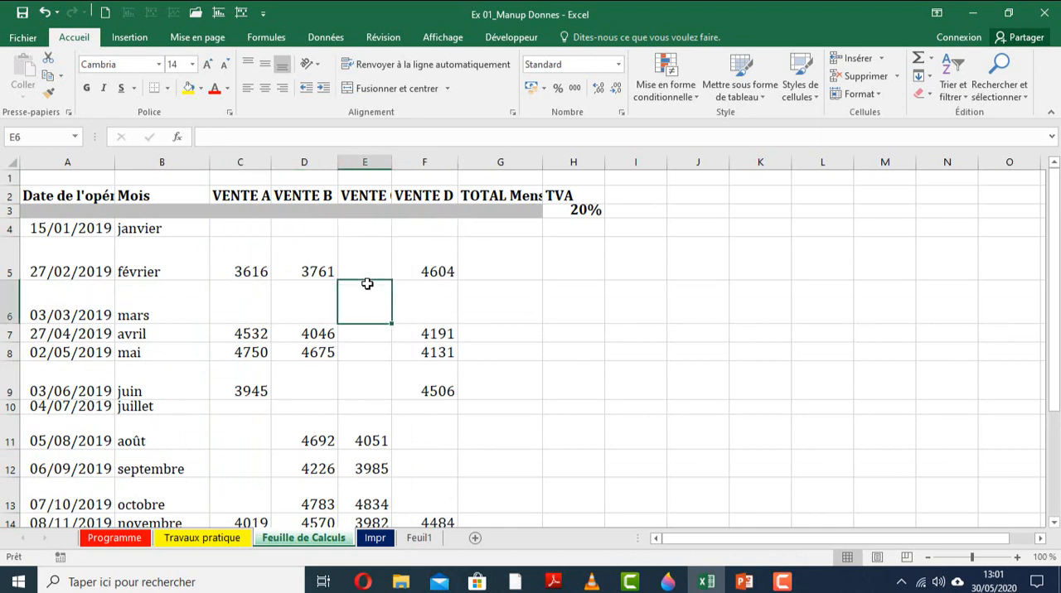
Clear the contents of the whole sales range C4:F15.
drag(237, 231, 419, 450)
scroll(419, 449, up, 2)
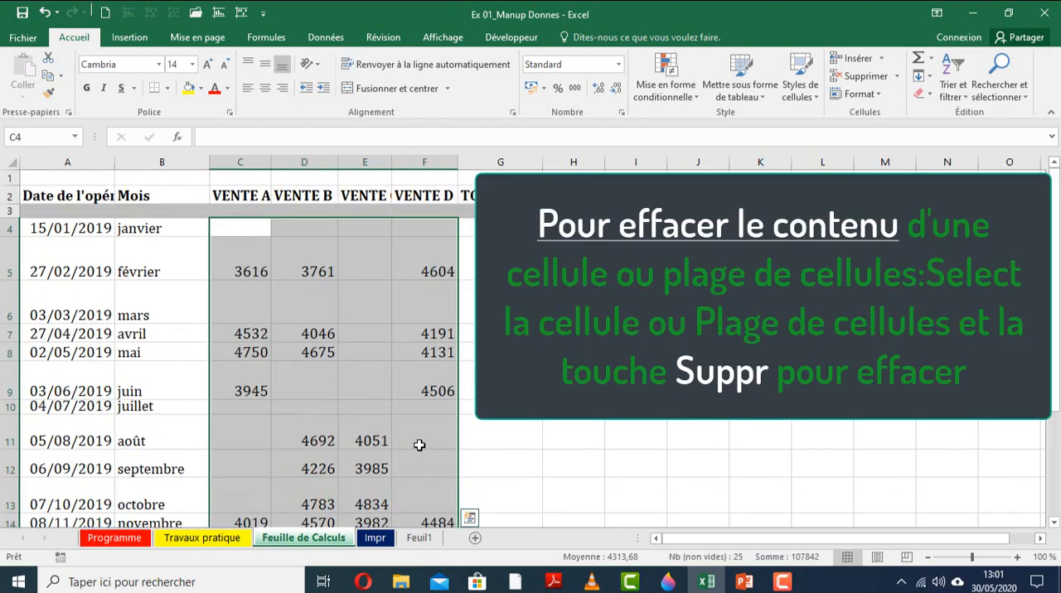
key(Delete)
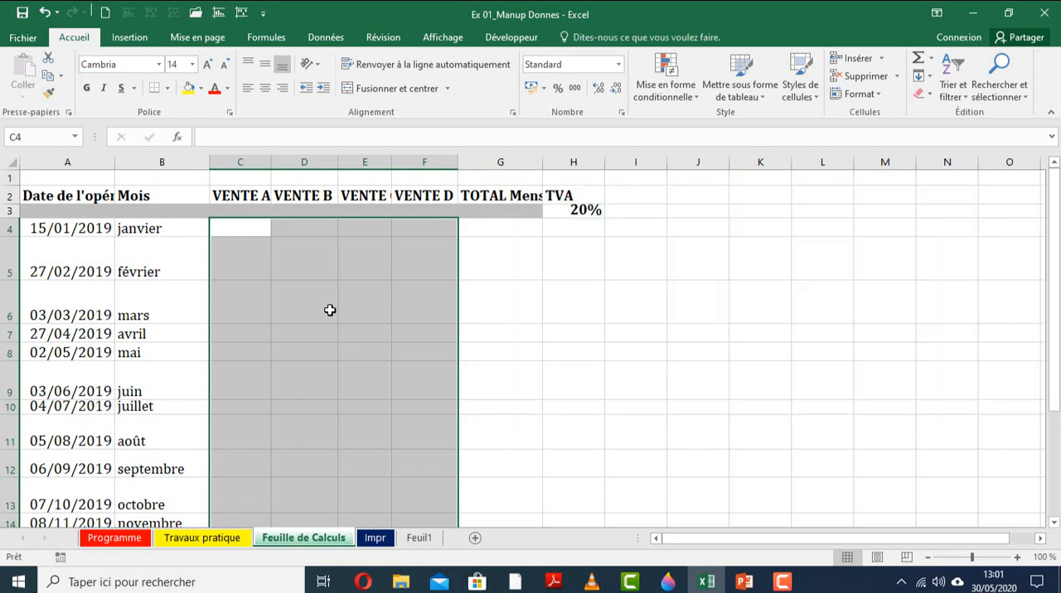
Fill every cell of C4:F15 with the random formula +ALEA.ENTRE.BORNES(3500;5000).
text(+ALE)
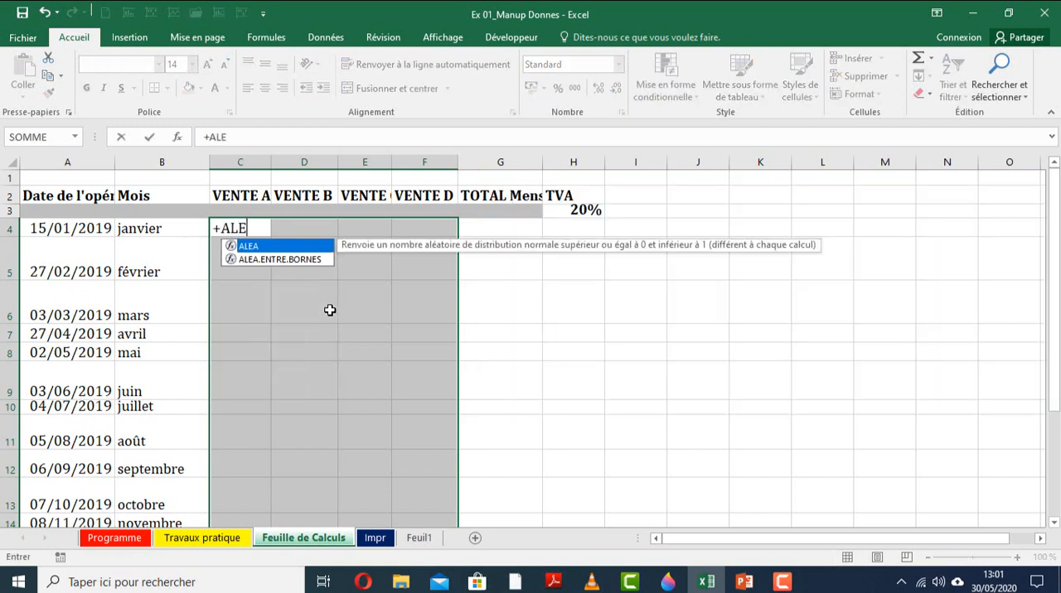
click(278, 262)
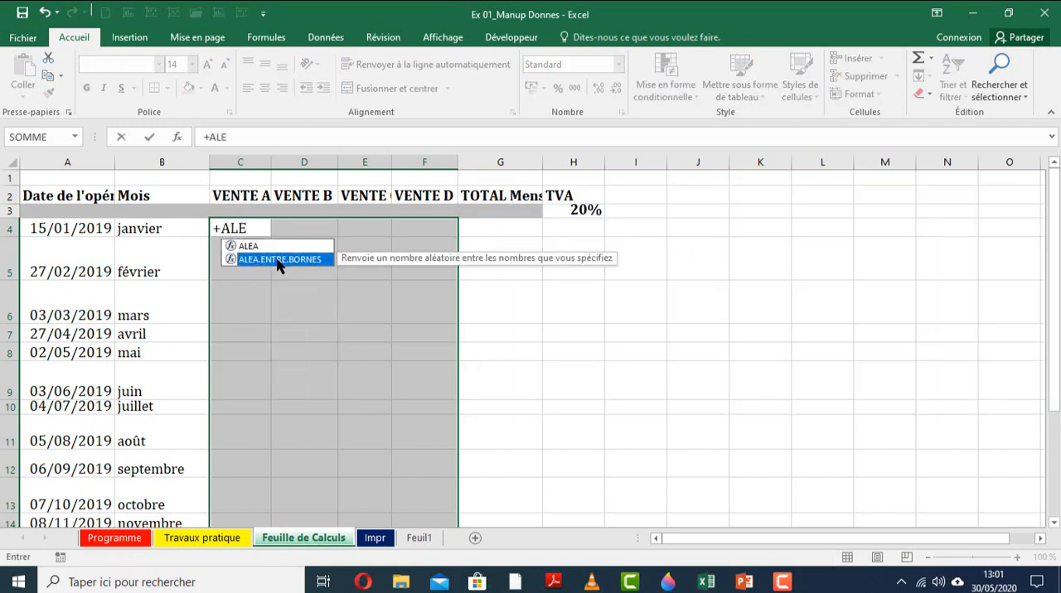
double_click(278, 260)
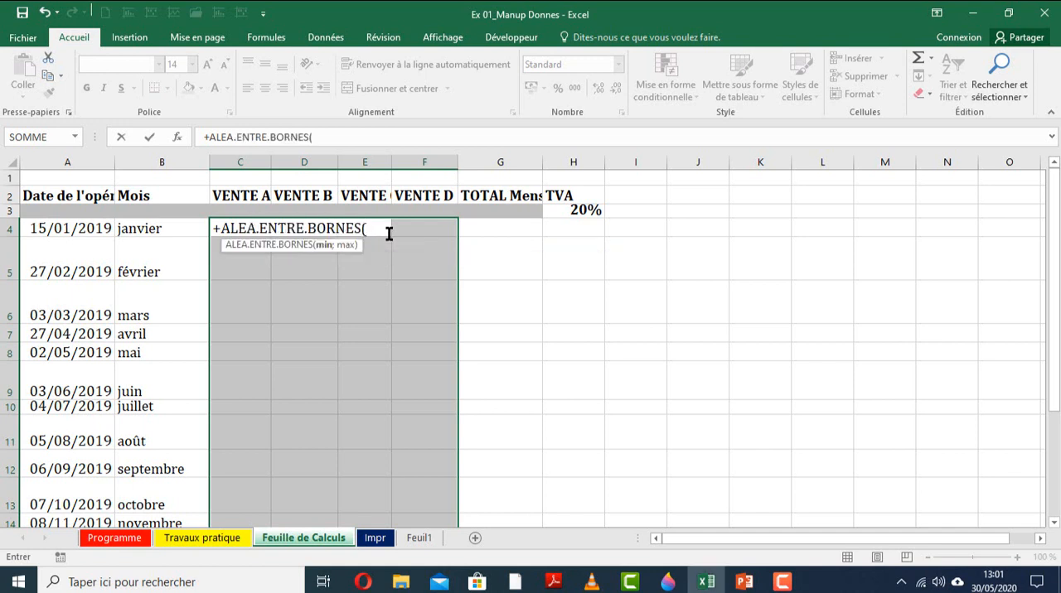
text(3500)
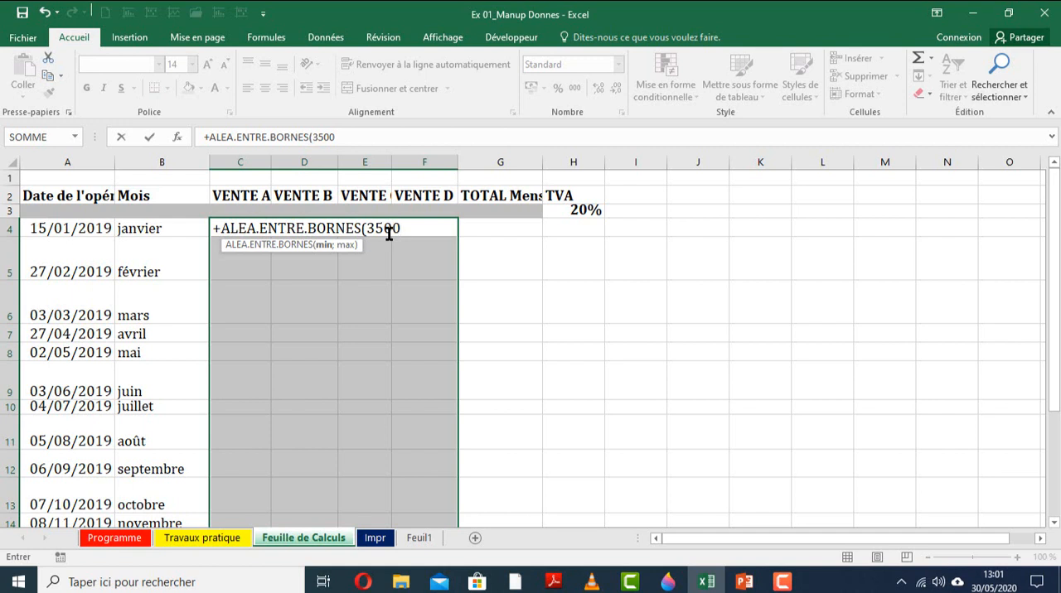
text(;5000)
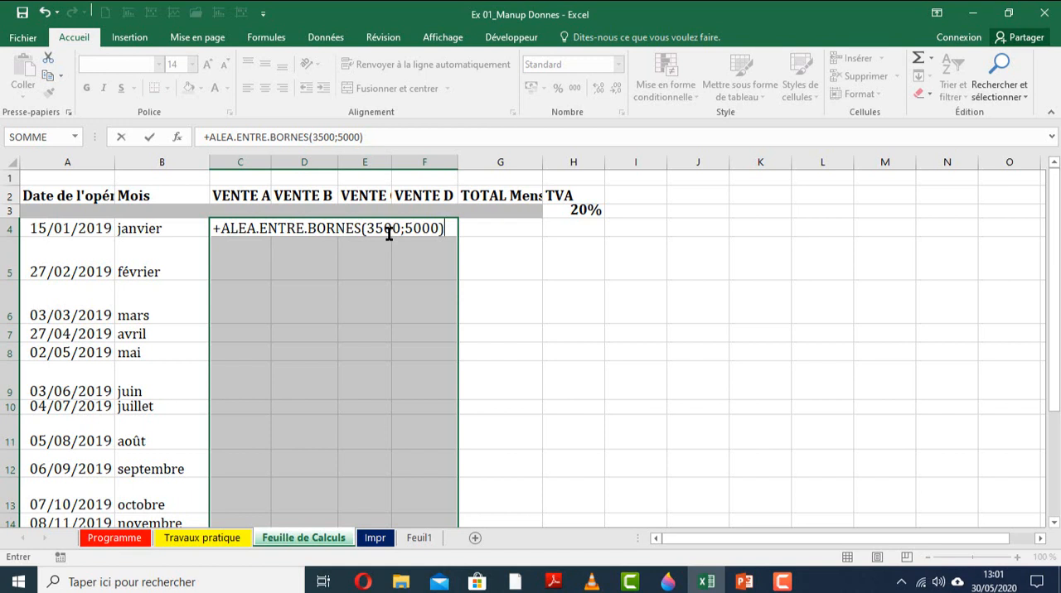
key(ctrl+Return)
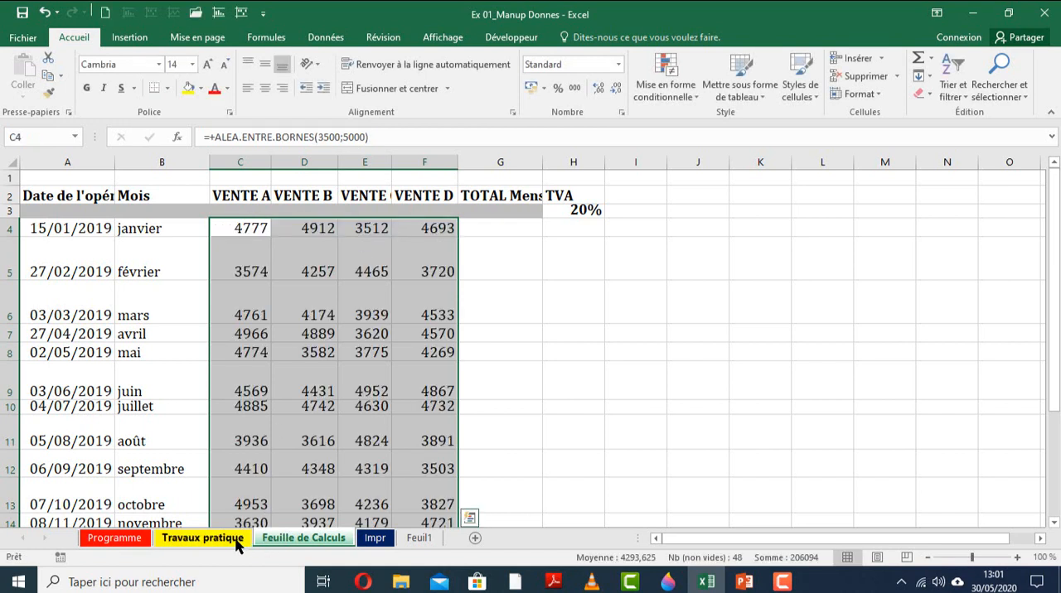
Review task 3 on the Travaux pratique sheet and return to Feuille de Calculs.
click(203, 538)
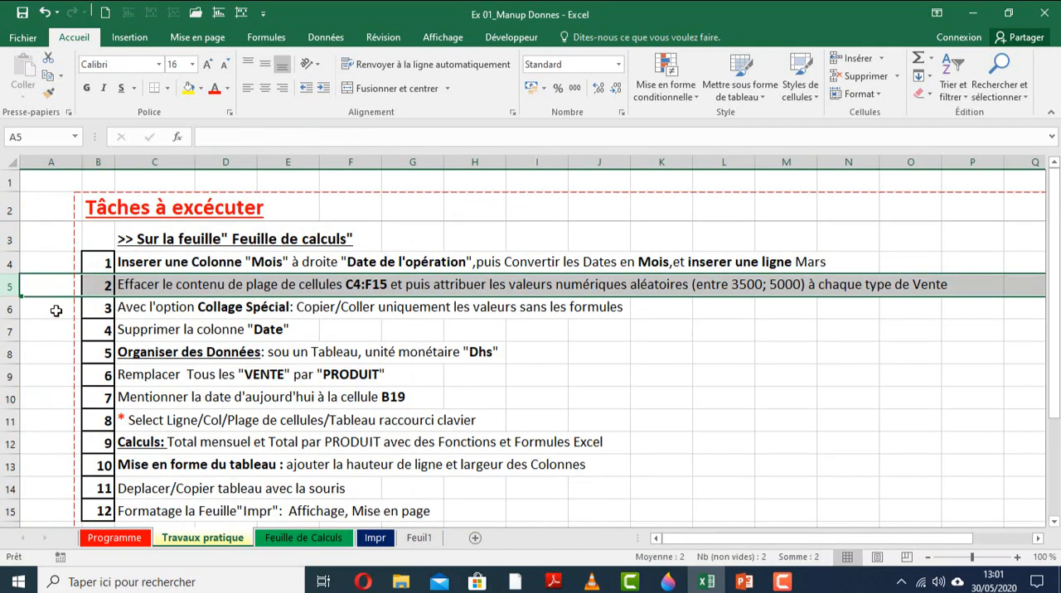
click(3, 311)
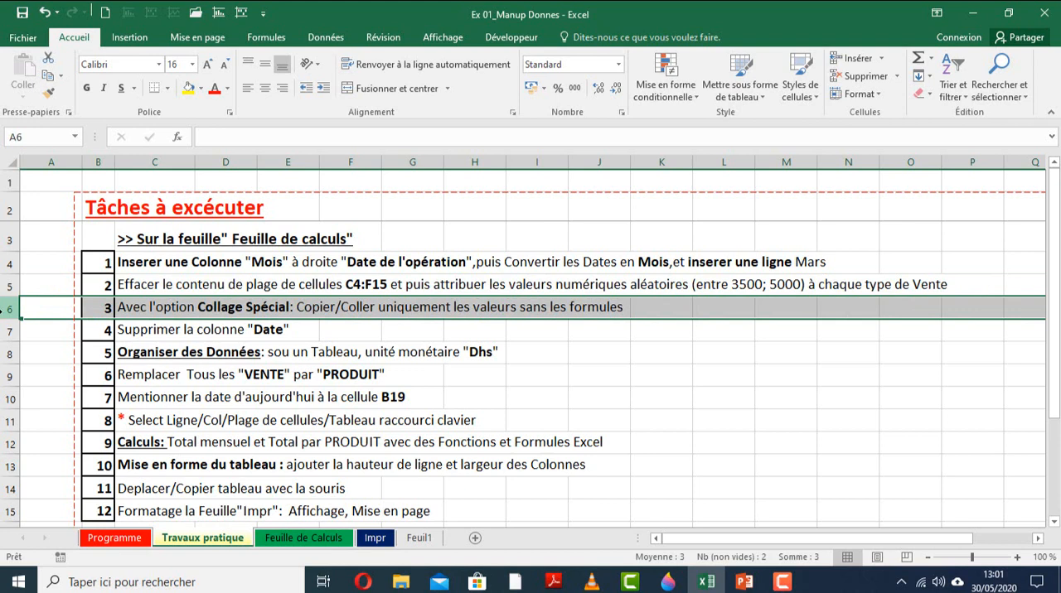
click(303, 538)
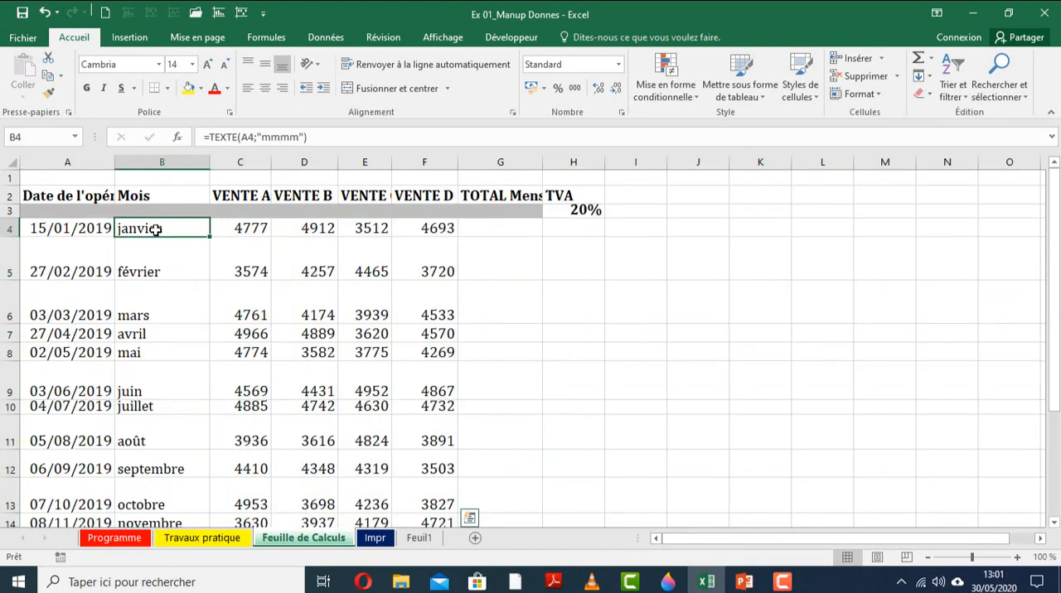
Examine the formulas behind the first months in column B and the January sales value in C4.
click(154, 232)
click(157, 255)
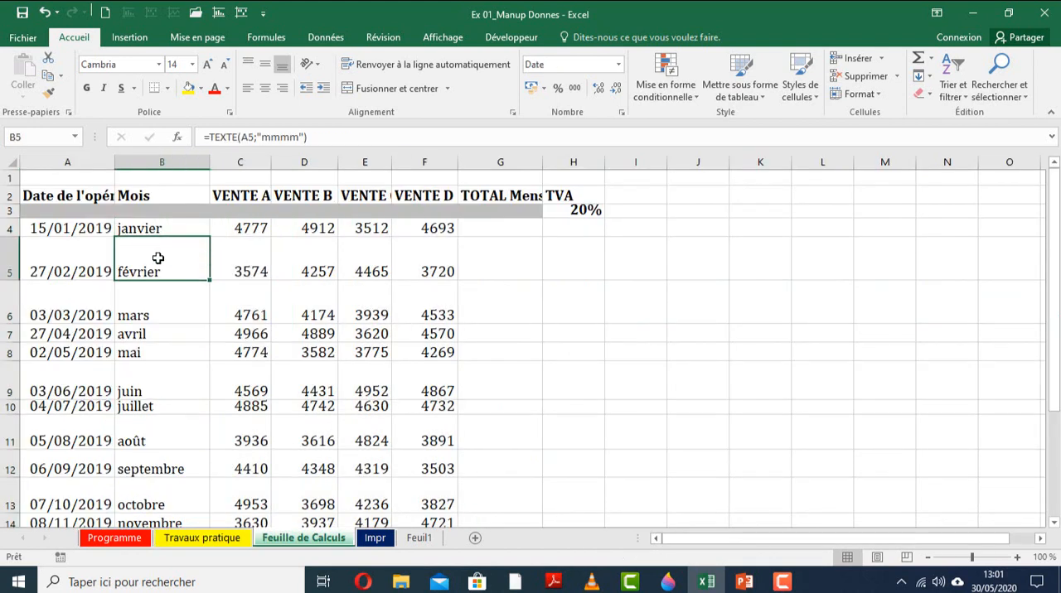
click(162, 230)
click(166, 253)
click(166, 292)
click(165, 267)
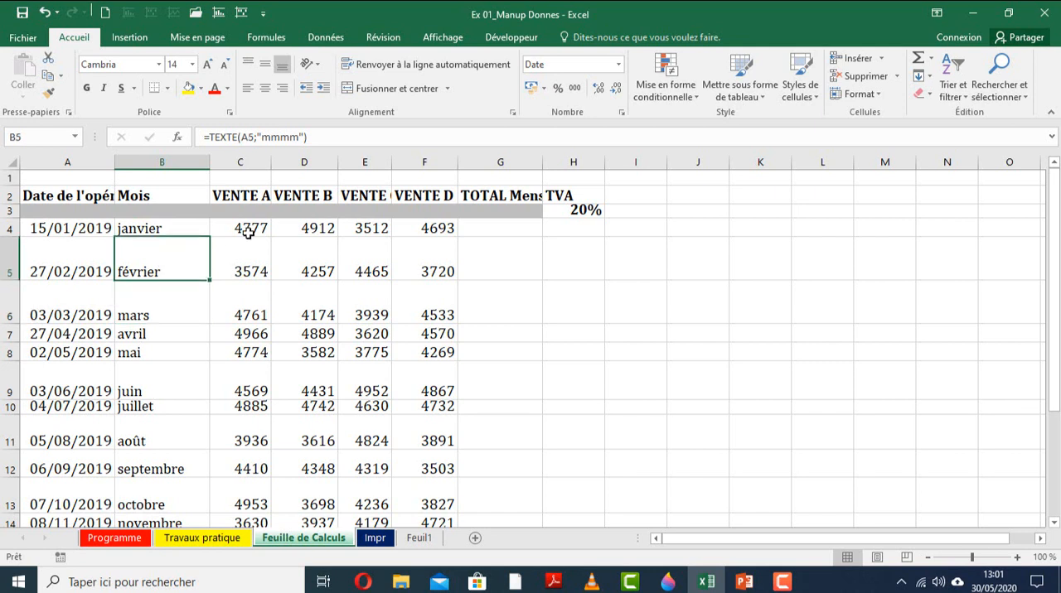
click(165, 230)
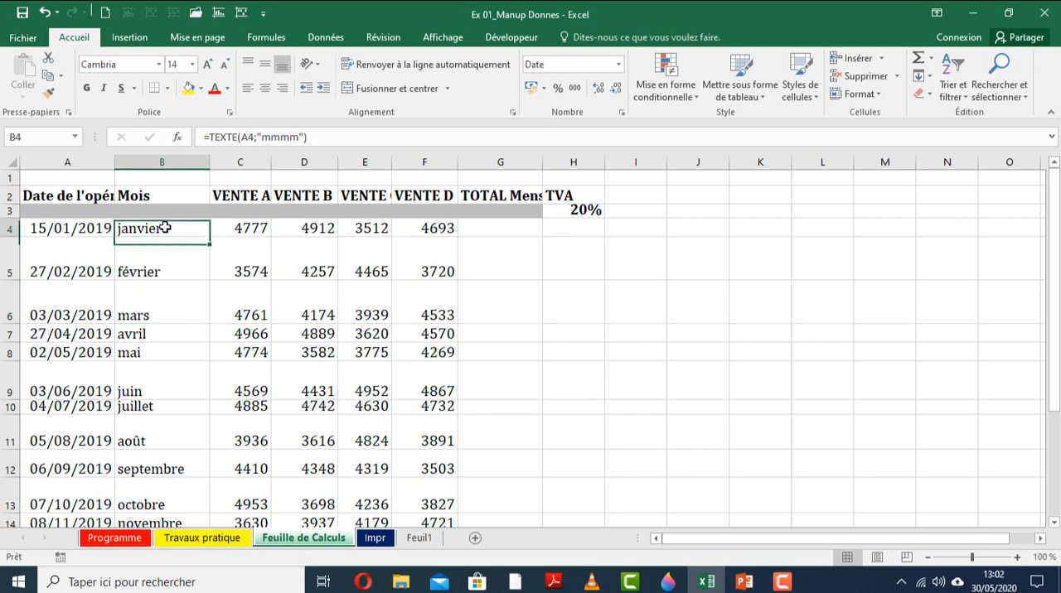
click(238, 230)
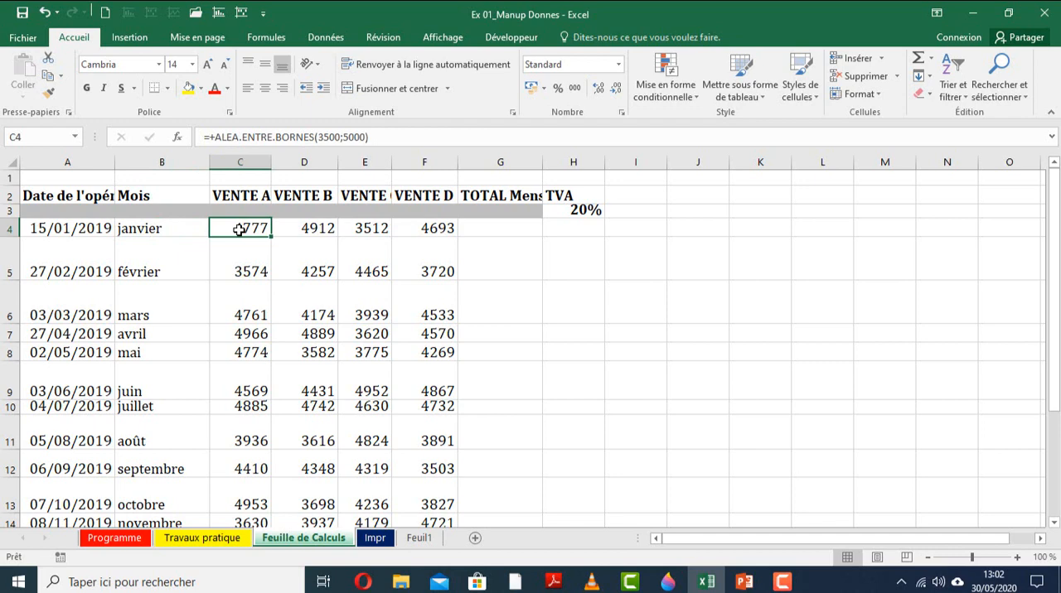
click(147, 231)
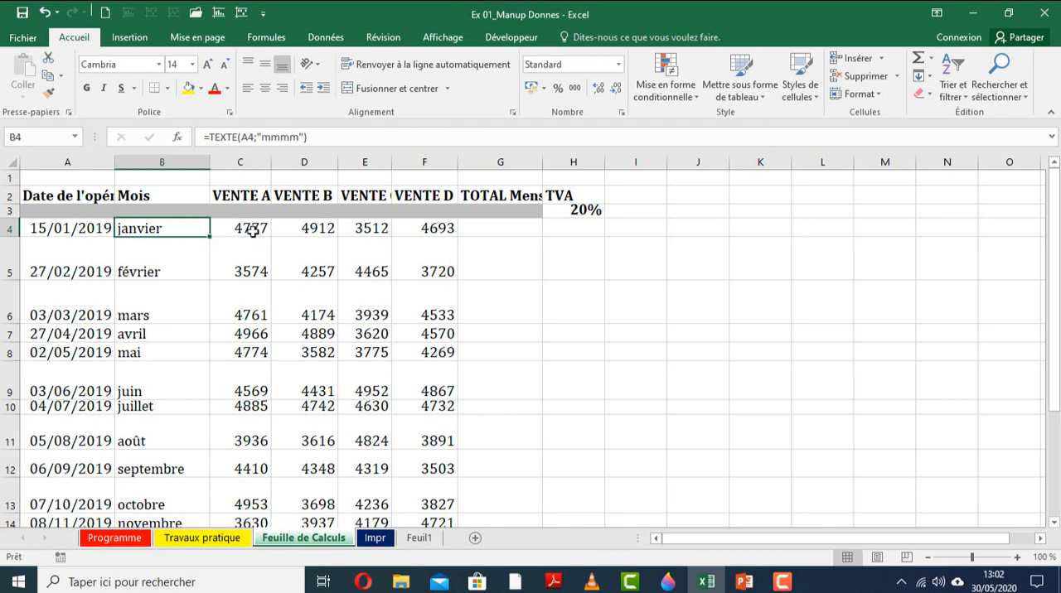
Copy B4:F15 and paste it over itself as values only, replacing the month and random formulas.
mouse_move(252, 232)
mouse_down()
mouse_move(407, 240)
mouse_move(437, 489)
mouse_move(444, 473)
mouse_up()
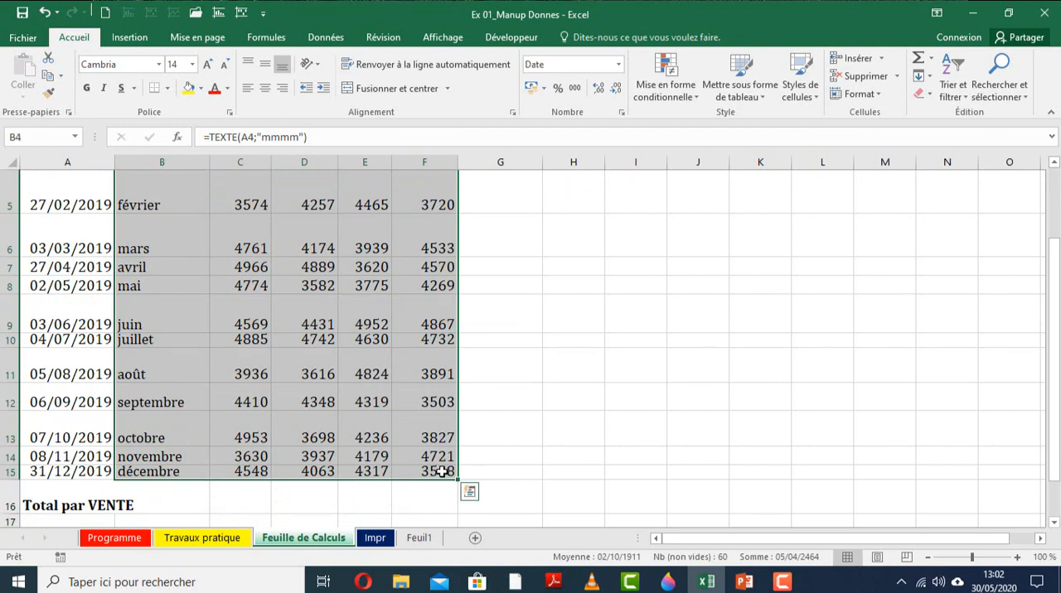
key(ctrl+c)
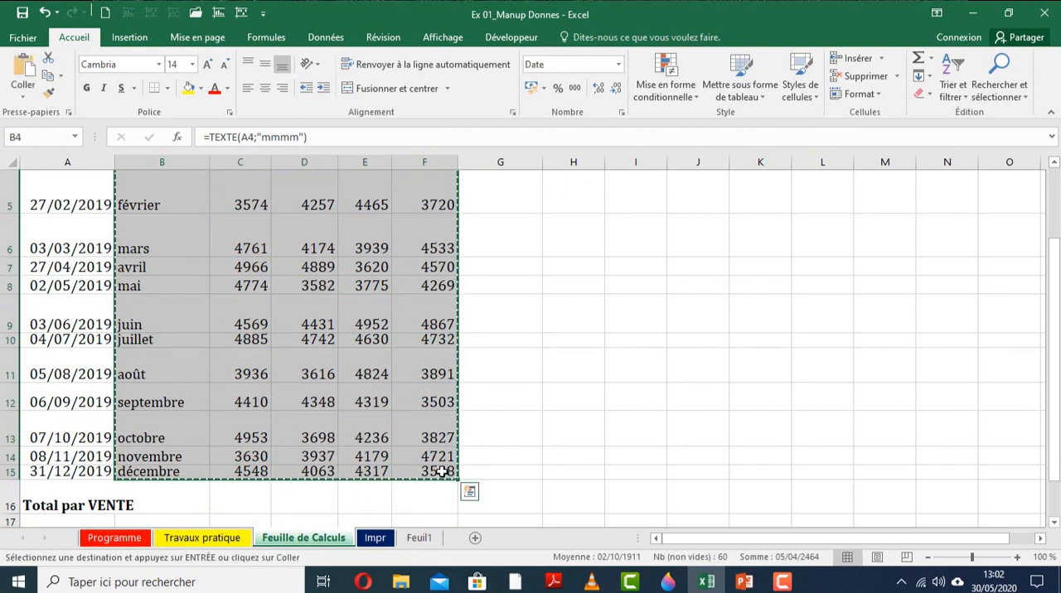
scroll(393, 354, up, 1)
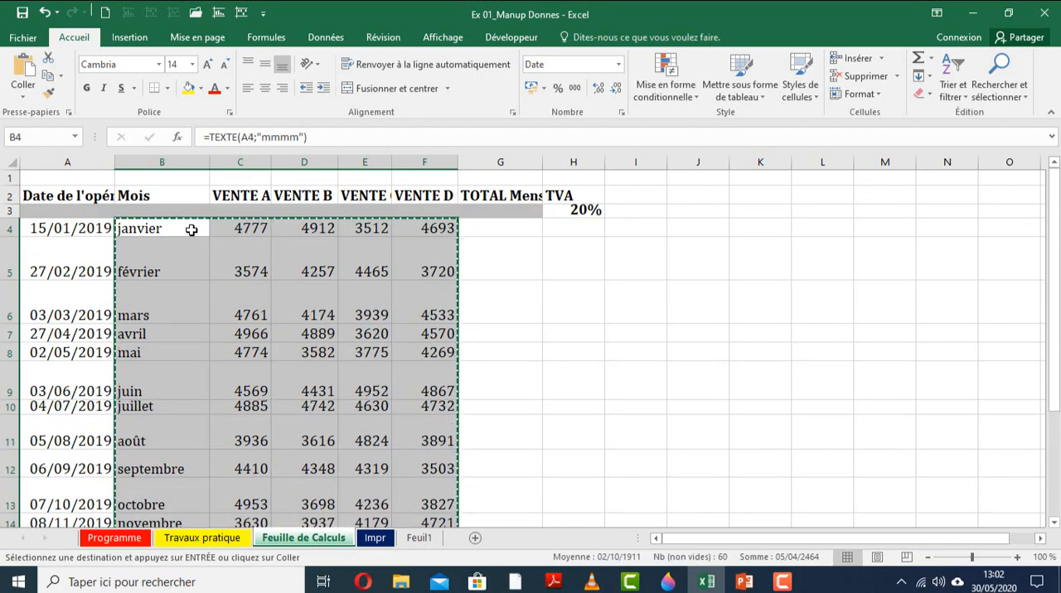
right_click(192, 230)
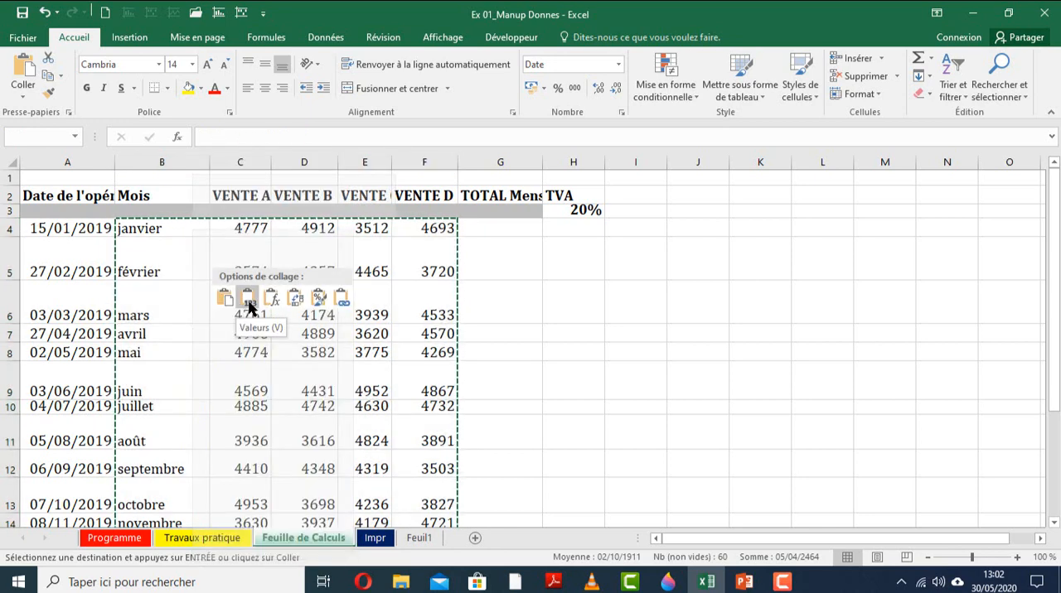
click(248, 304)
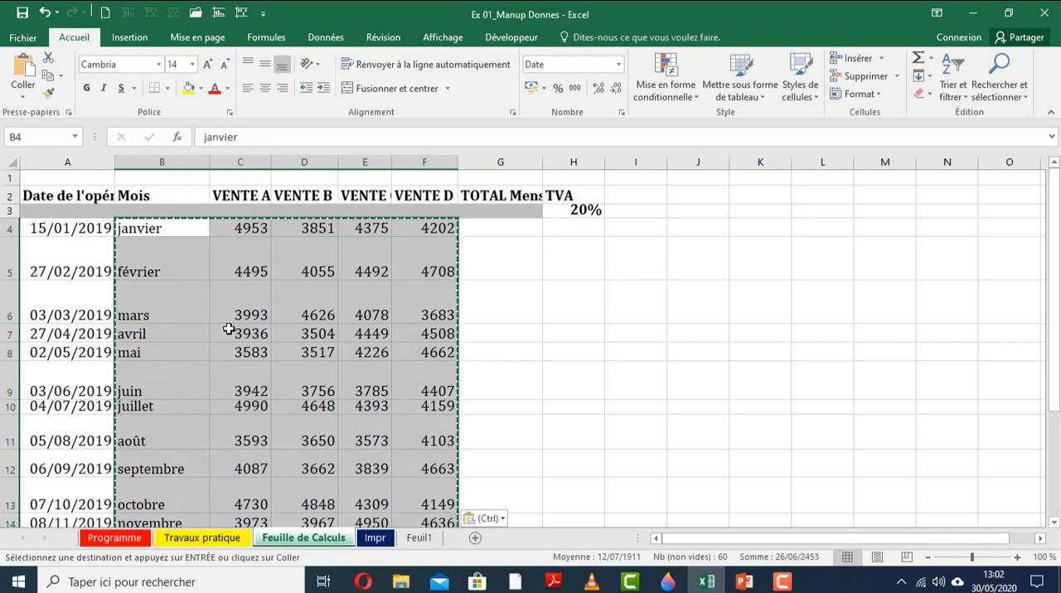
Check the contents of the January cells B4 through F4 for plain values instead of formulas.
click(160, 224)
click(256, 229)
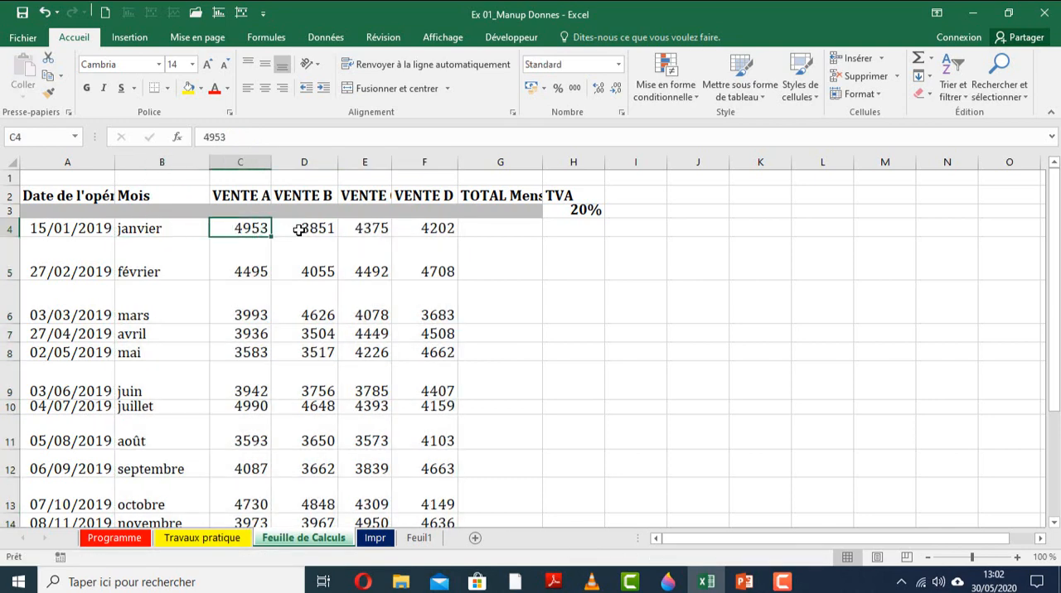
click(302, 228)
click(366, 228)
click(431, 227)
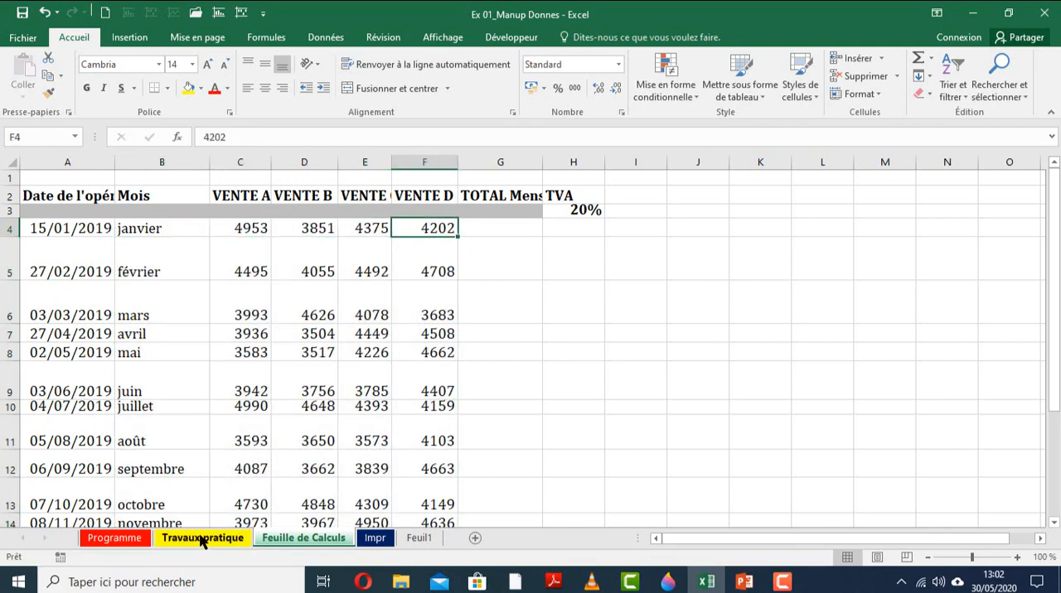
Review task 4 on Travaux pratique, and delete the date column A on Feuille de Calculs.
key(ctrl+Page_Up)
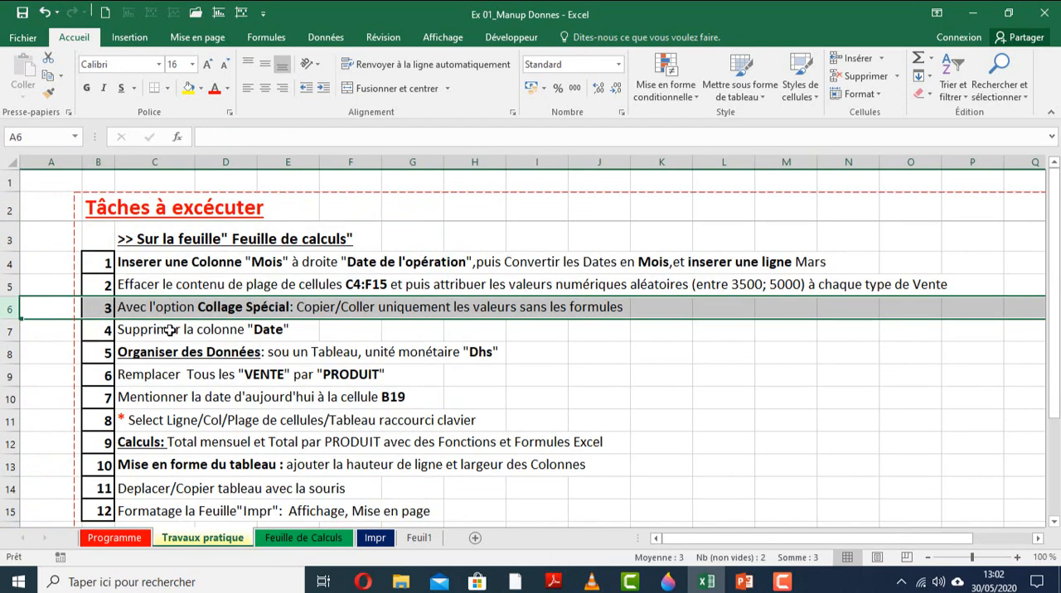
key(ctrl+Page_Down)
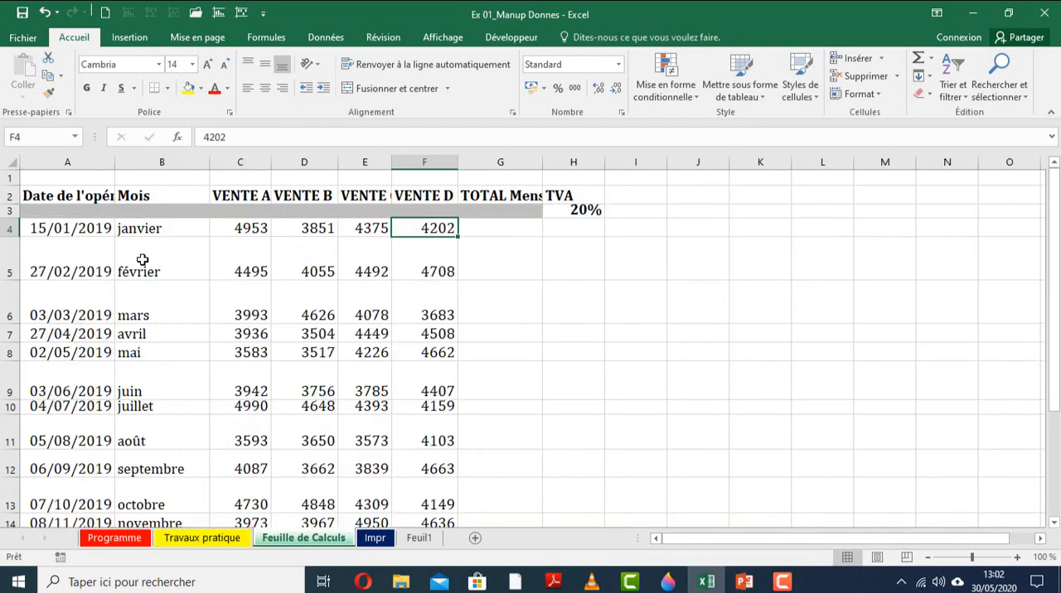
click(78, 162)
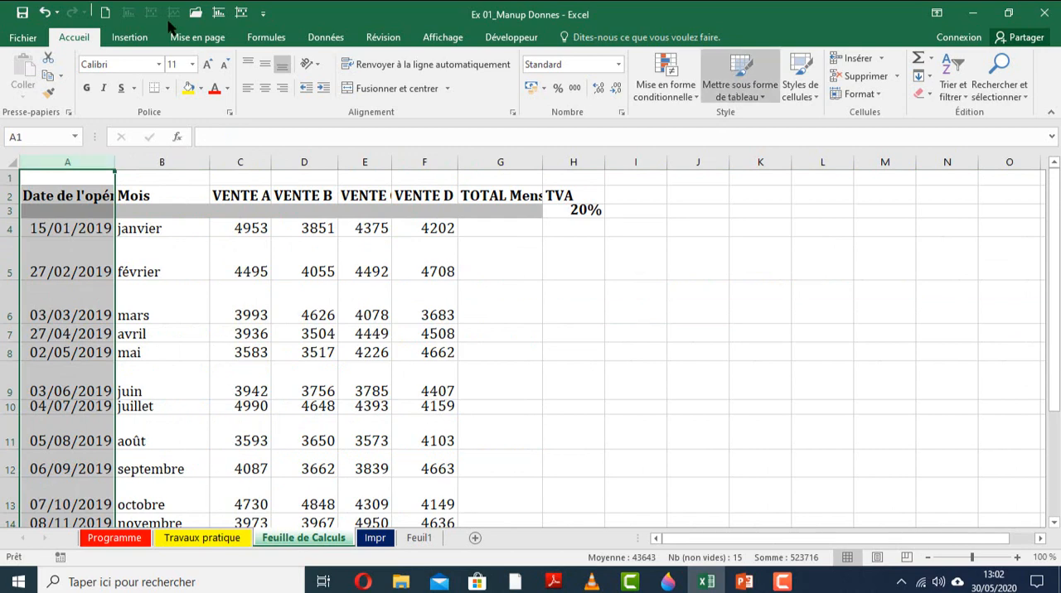
click(862, 75)
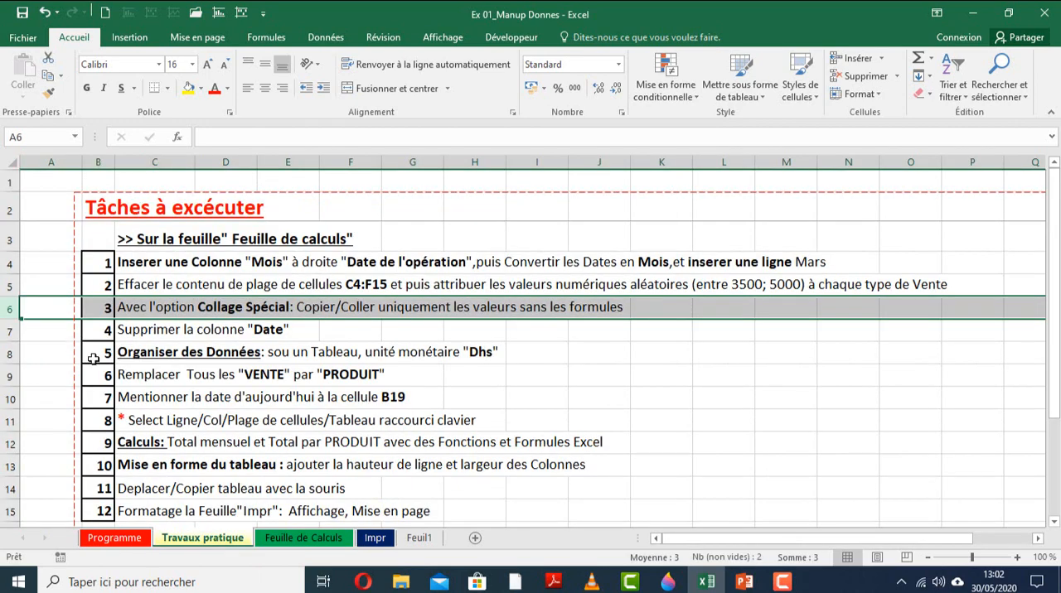
Correct "sou un Tableau" to "sous un Tableau" in the task 5 text in C8 of Travaux pratique.
click(7, 357)
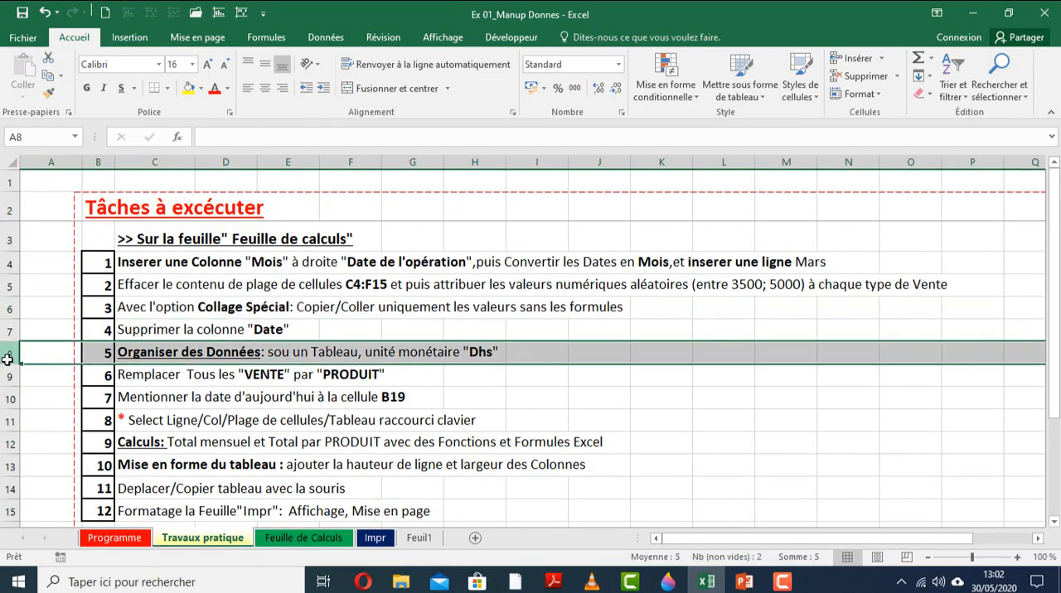
click(184, 353)
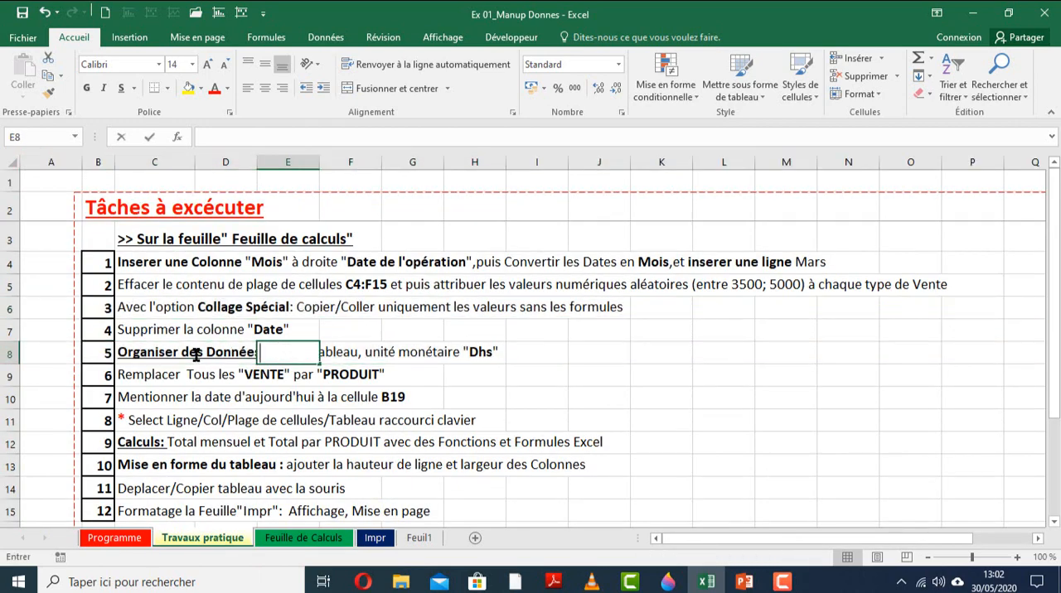
click(339, 137)
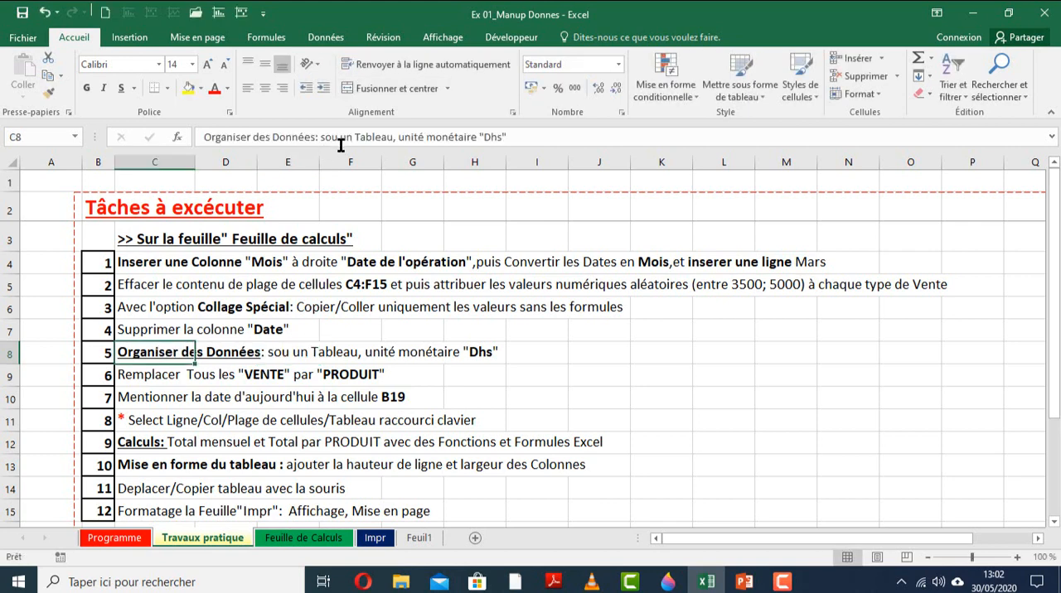
key(BackSpace)
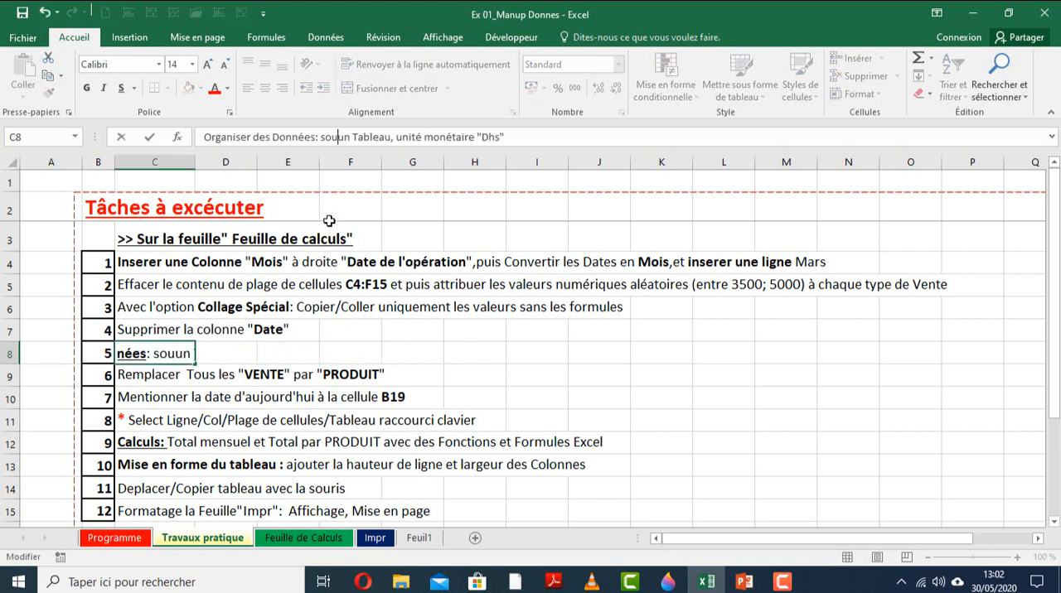
text(s)
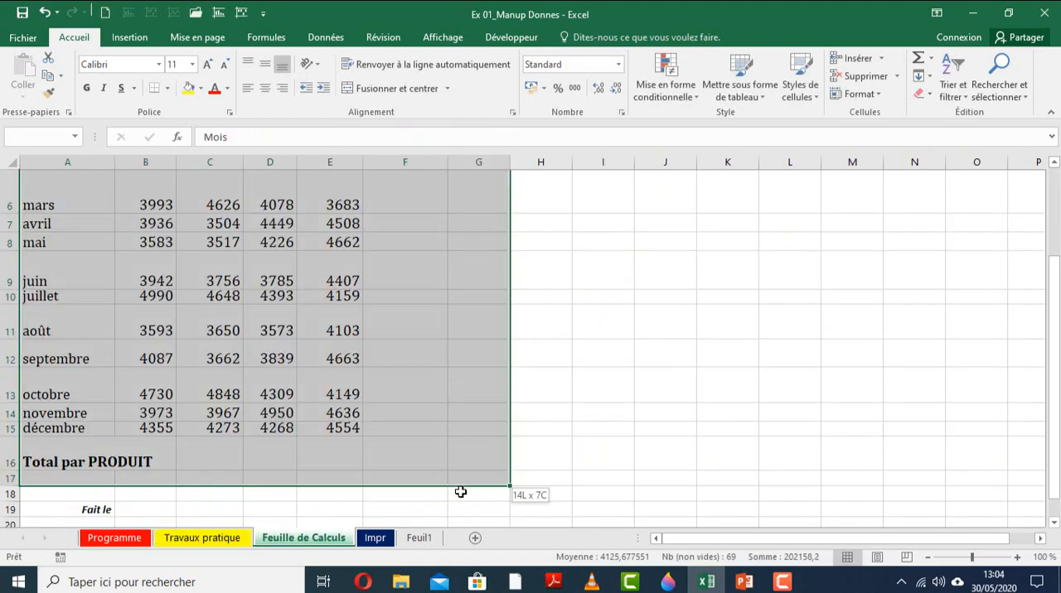
Apply outline and inside borders to the sales table on Feuille de Calculs, from the Mois column through TVA.
drag(462, 489, 467, 462)
scroll(467, 462, up, 2)
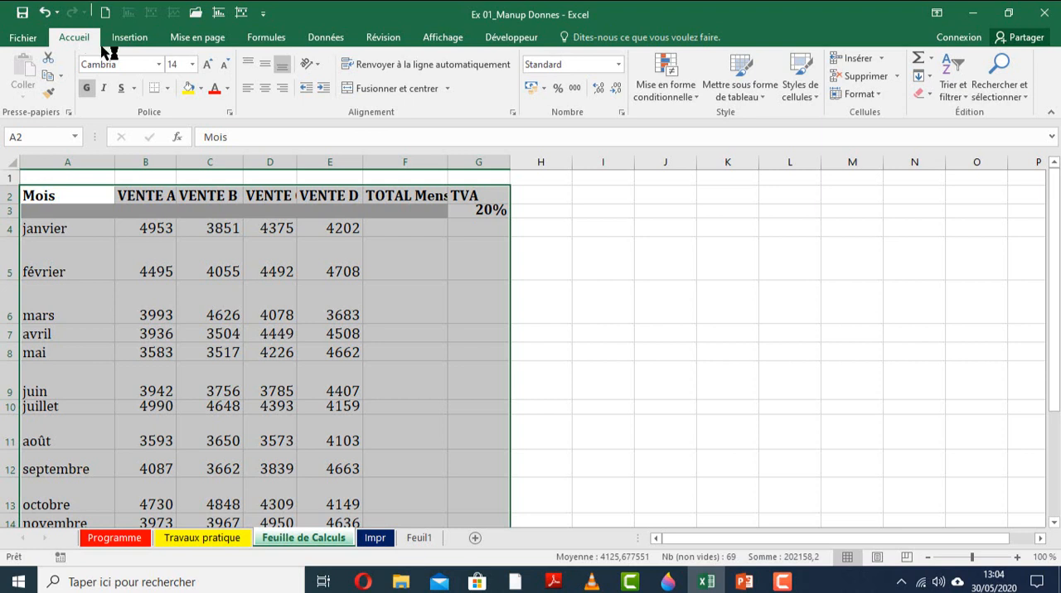
click(168, 88)
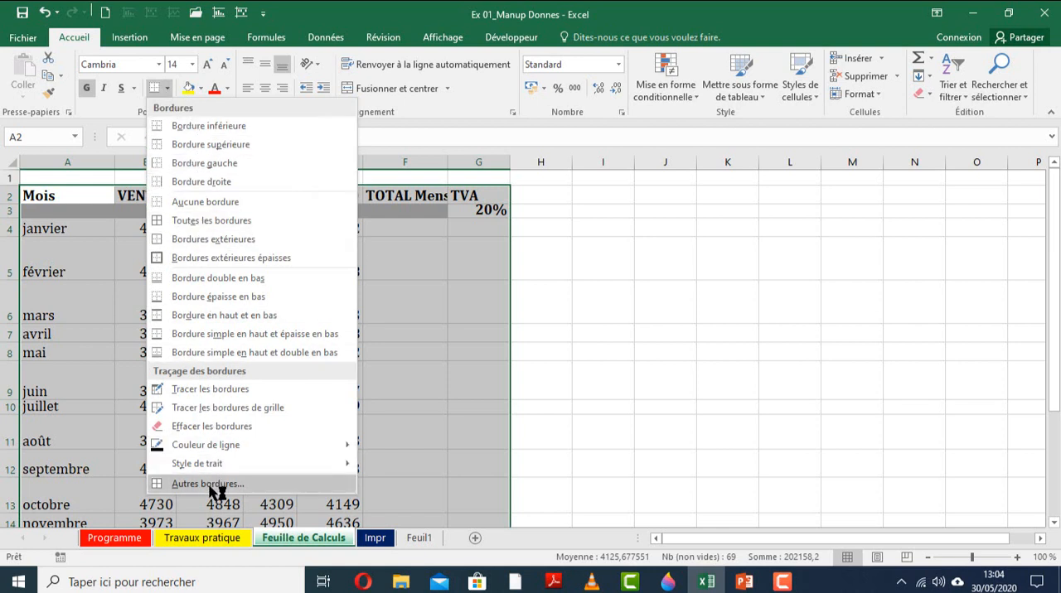
key(Escape)
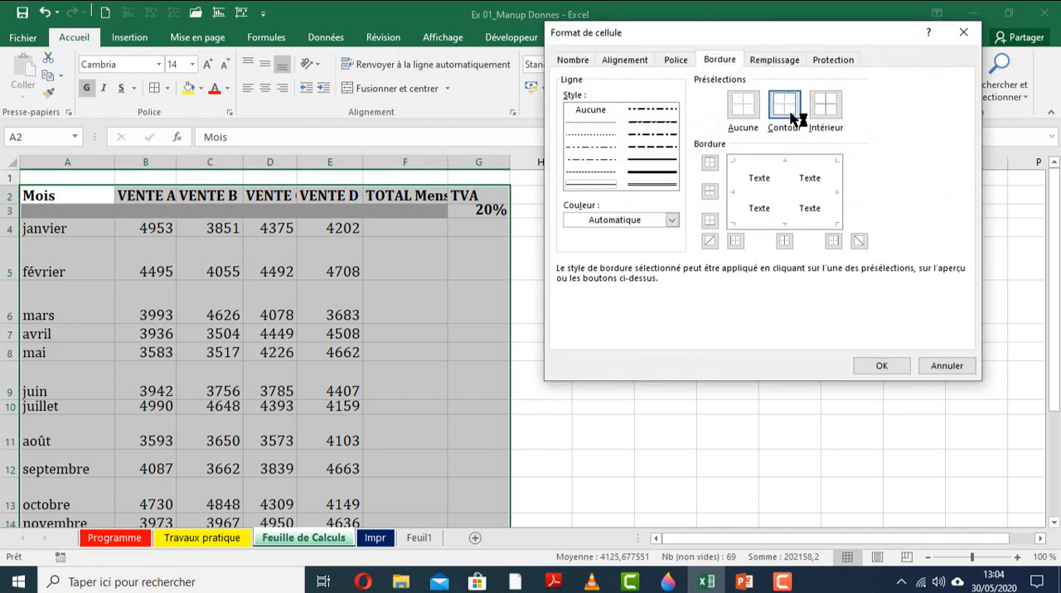
click(797, 118)
click(825, 105)
click(878, 372)
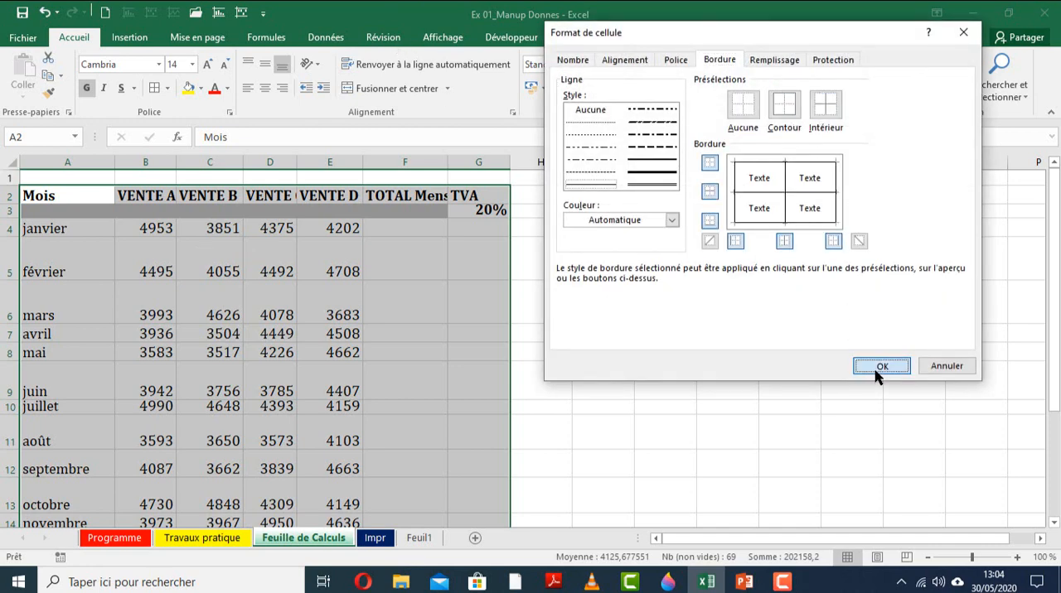
Review the tasks on Travaux pratique, and apply the custom number format # ##0" Dhs" to the sales values B4:E15 on Feuille de Calculs.
click(330, 344)
scroll(330, 346, down, 3)
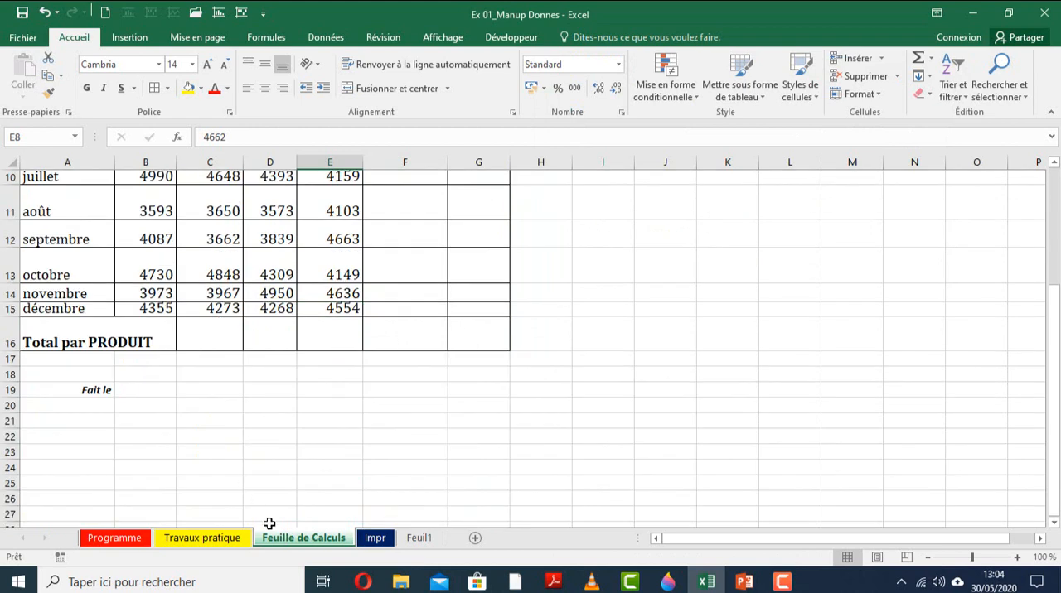
click(207, 538)
click(320, 539)
scroll(282, 359, up, 3)
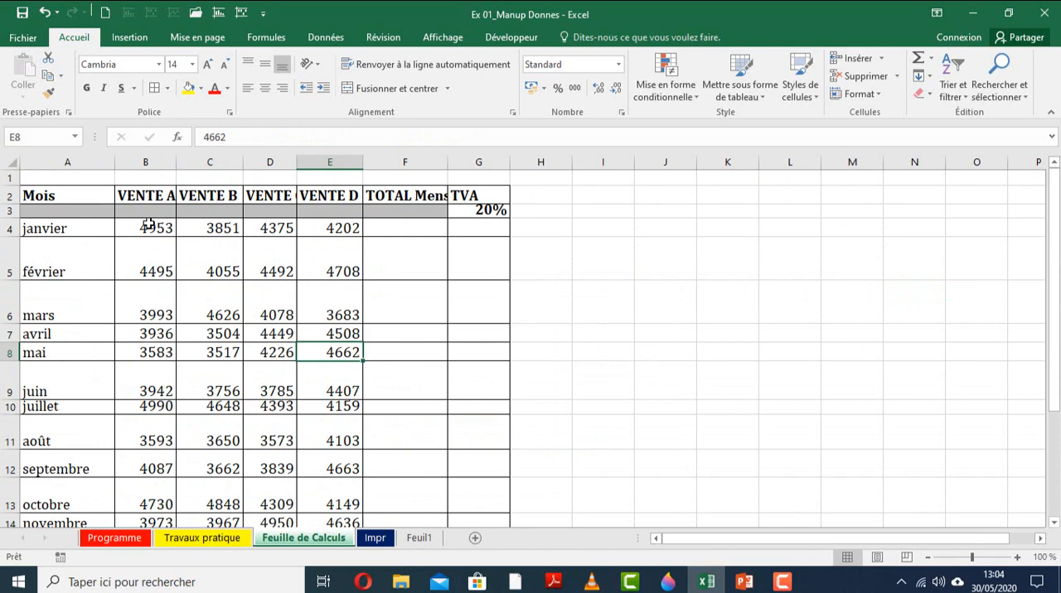
drag(149, 225, 340, 425)
scroll(340, 424, down, 1)
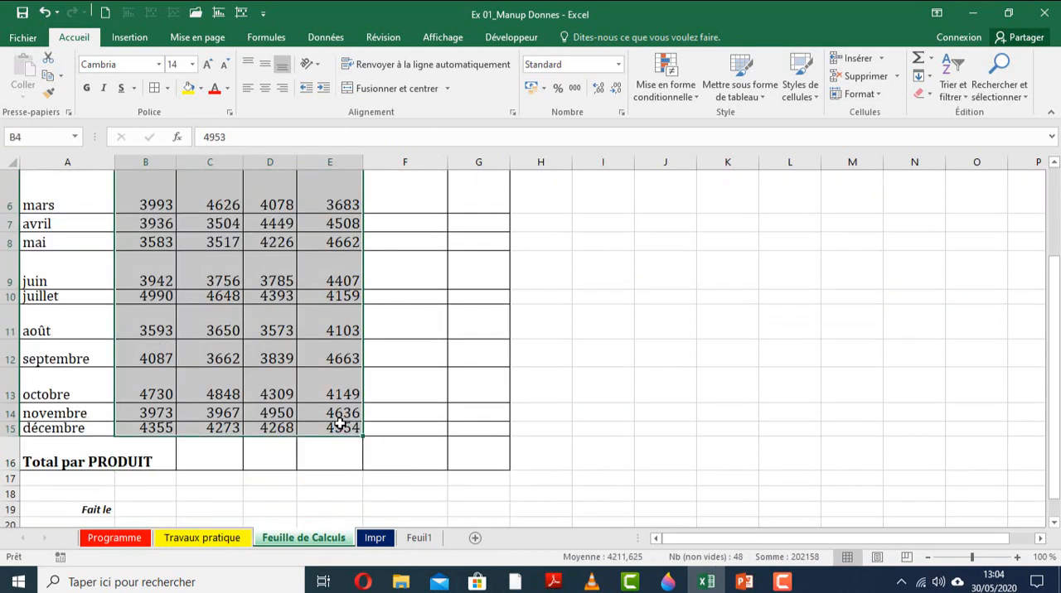
scroll(340, 424, up, 2)
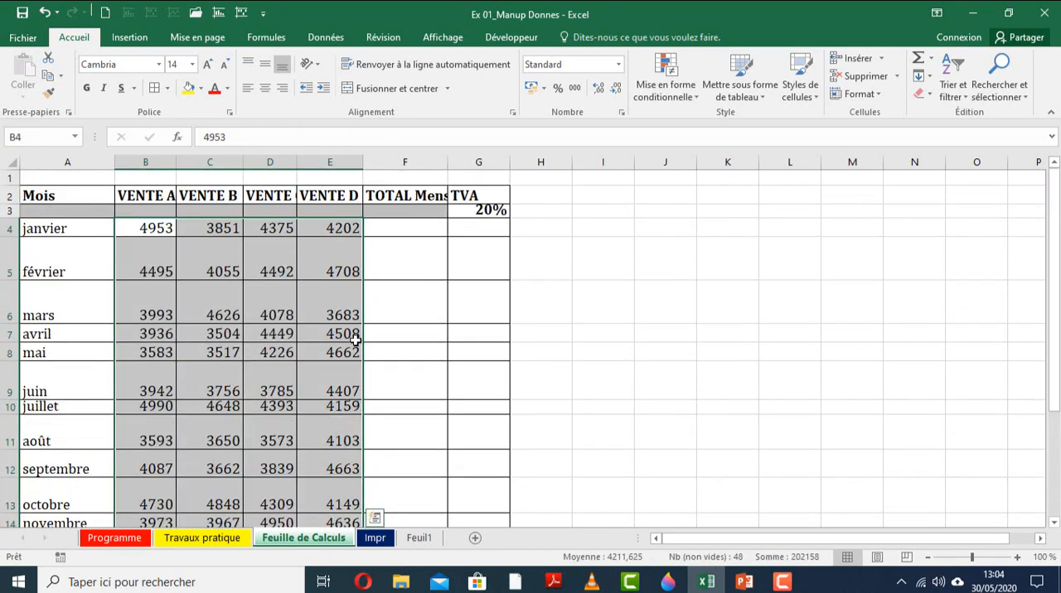
click(620, 112)
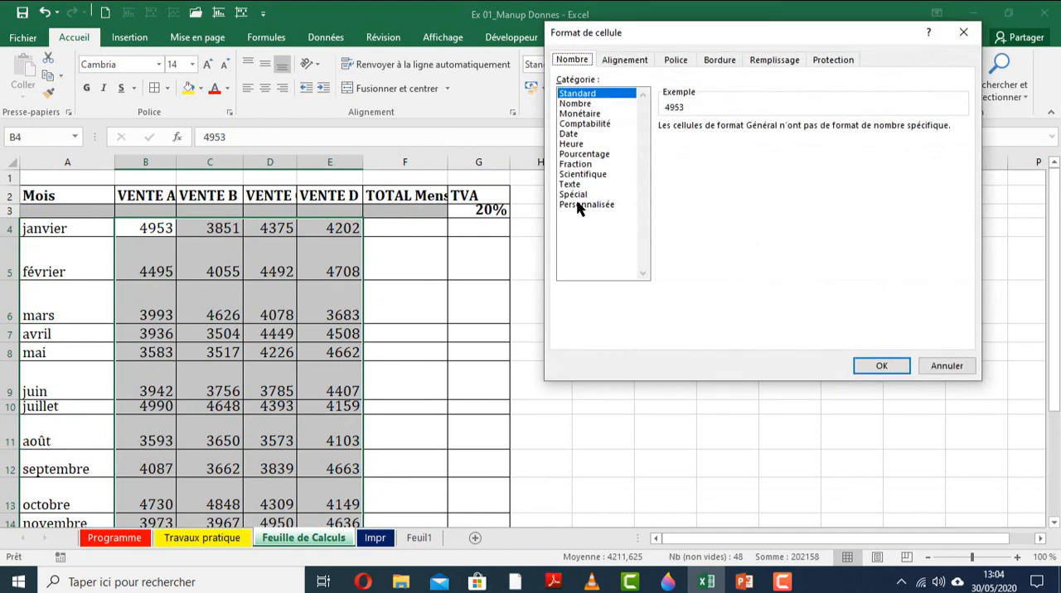
click(579, 206)
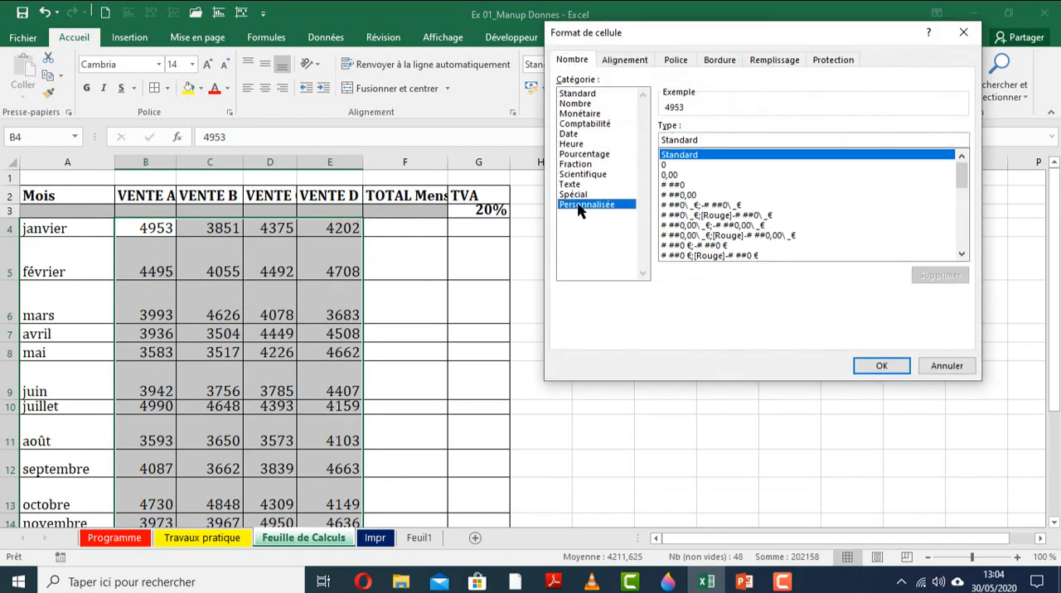
click(679, 185)
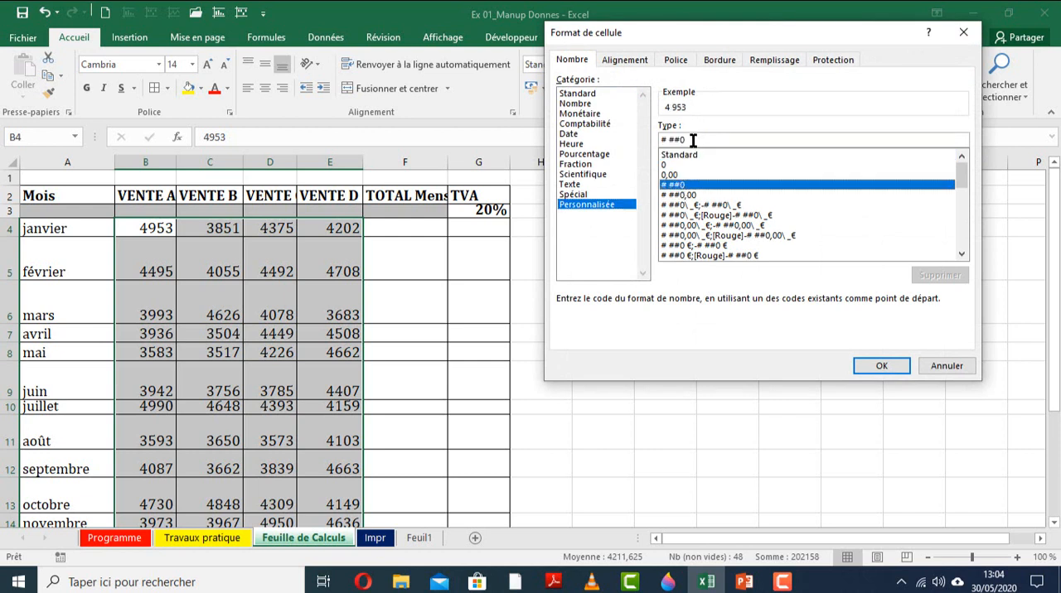
text(")
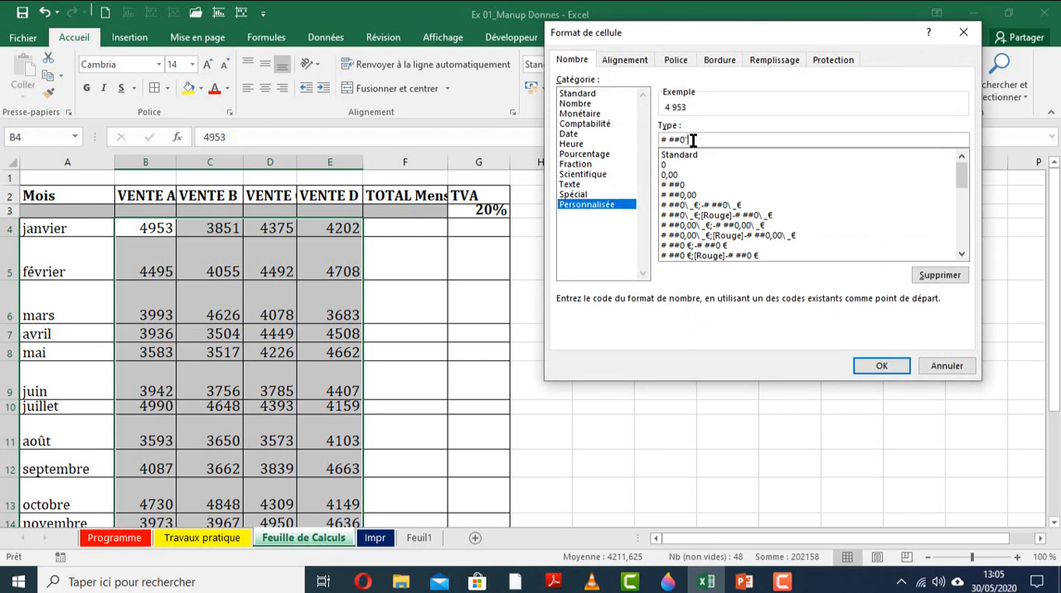
text( Dhs")
key(Return)
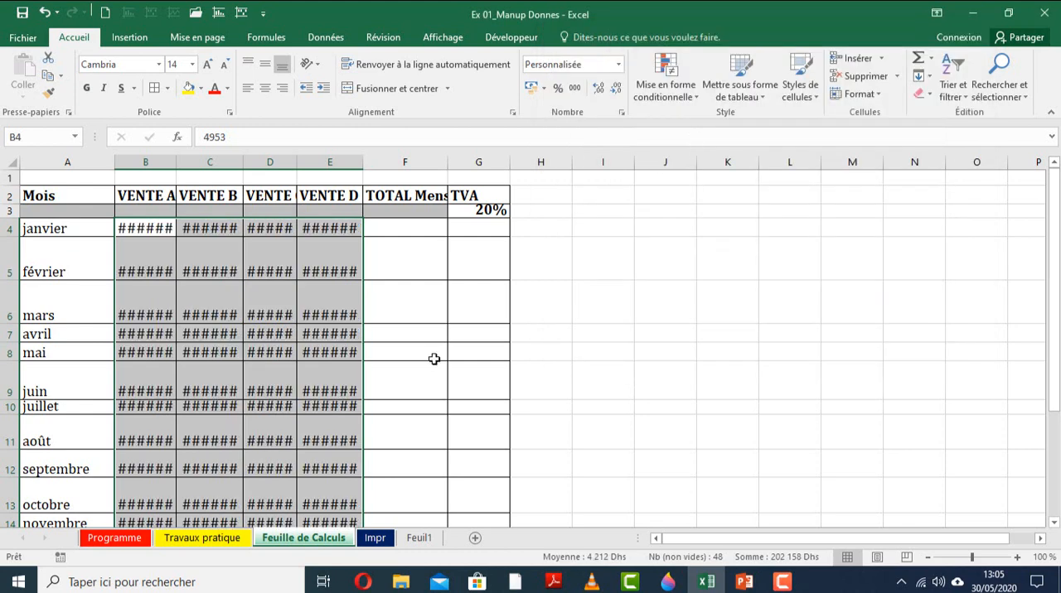
click(254, 348)
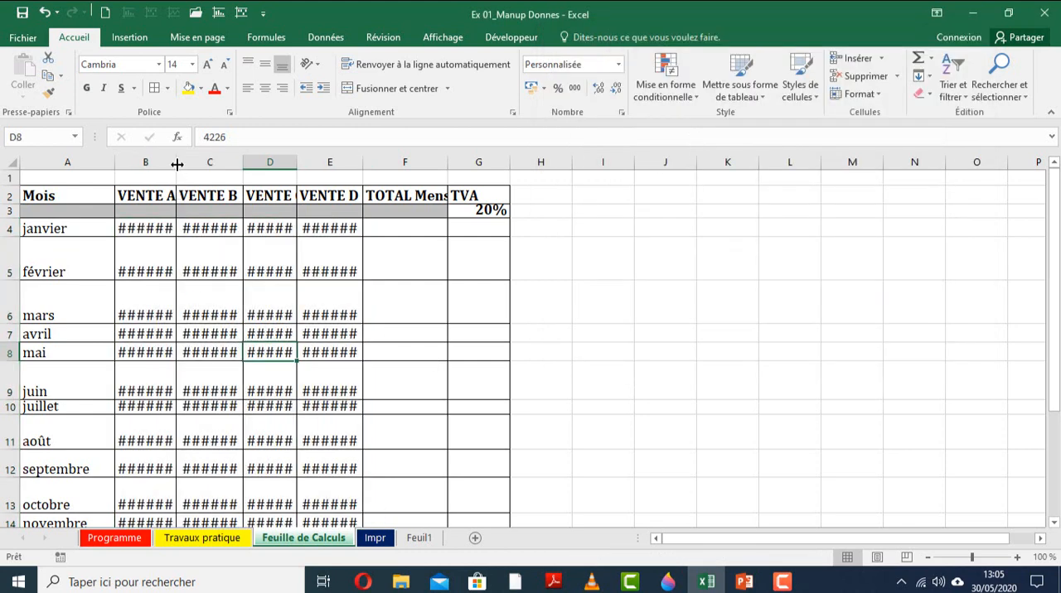
Widen column B (VENTE A) and autofit column C (VENTE B) on Feuille de Calculs.
click(203, 538)
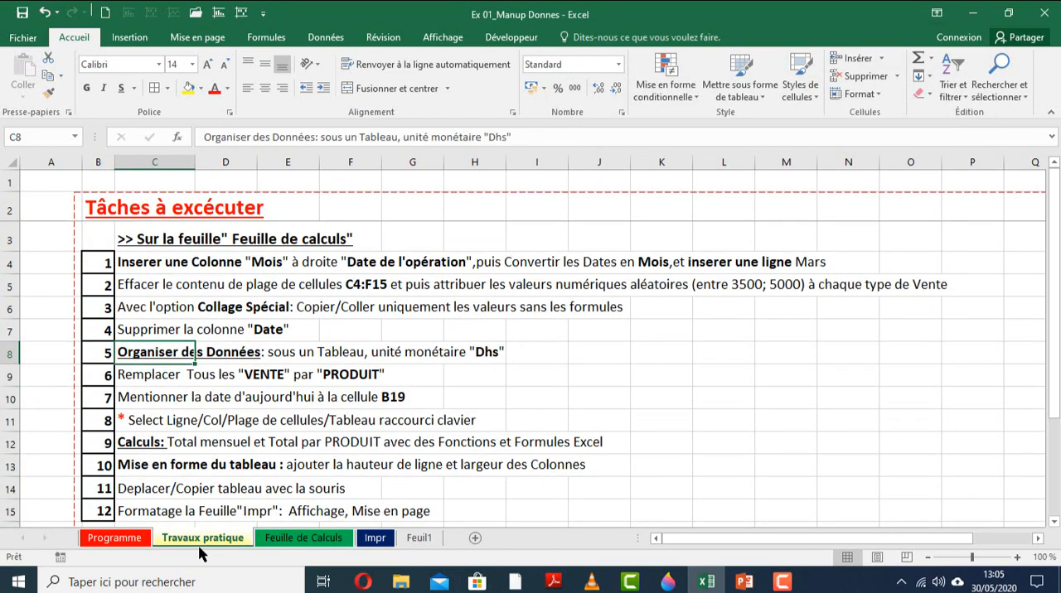
click(283, 540)
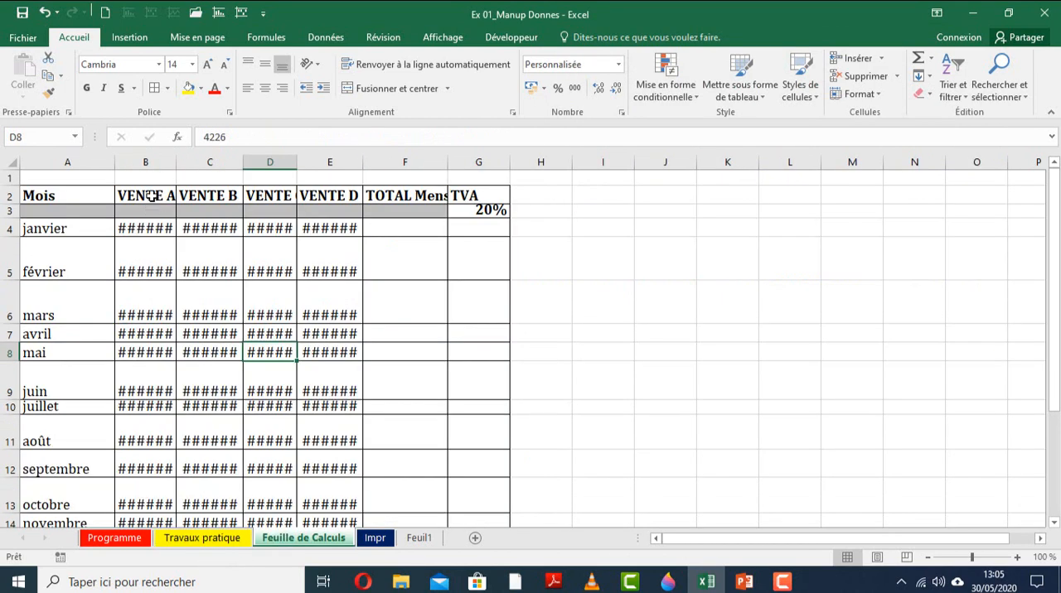
click(146, 162)
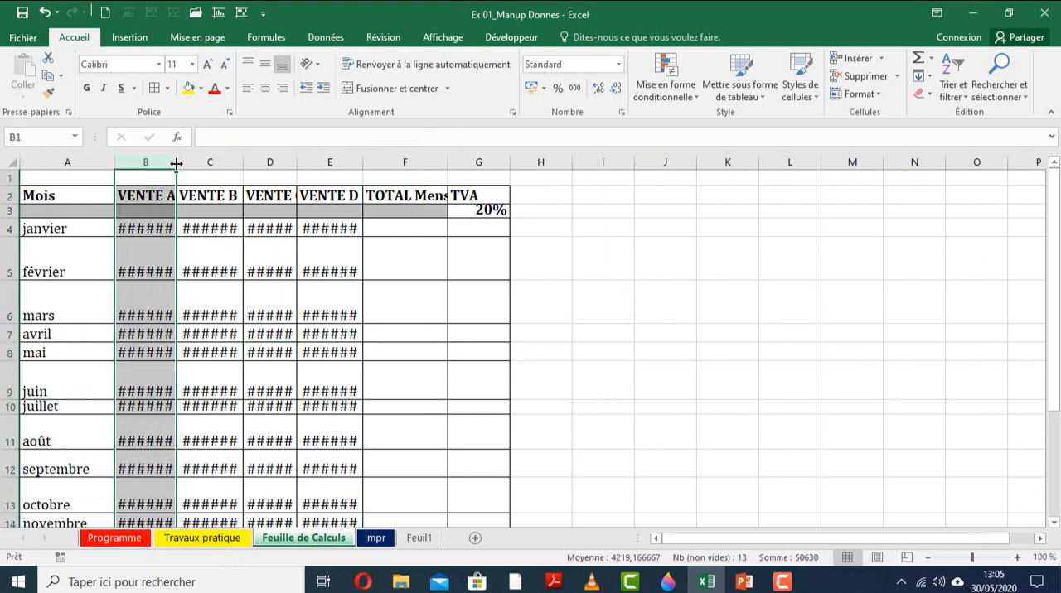
drag(175, 163, 213, 162)
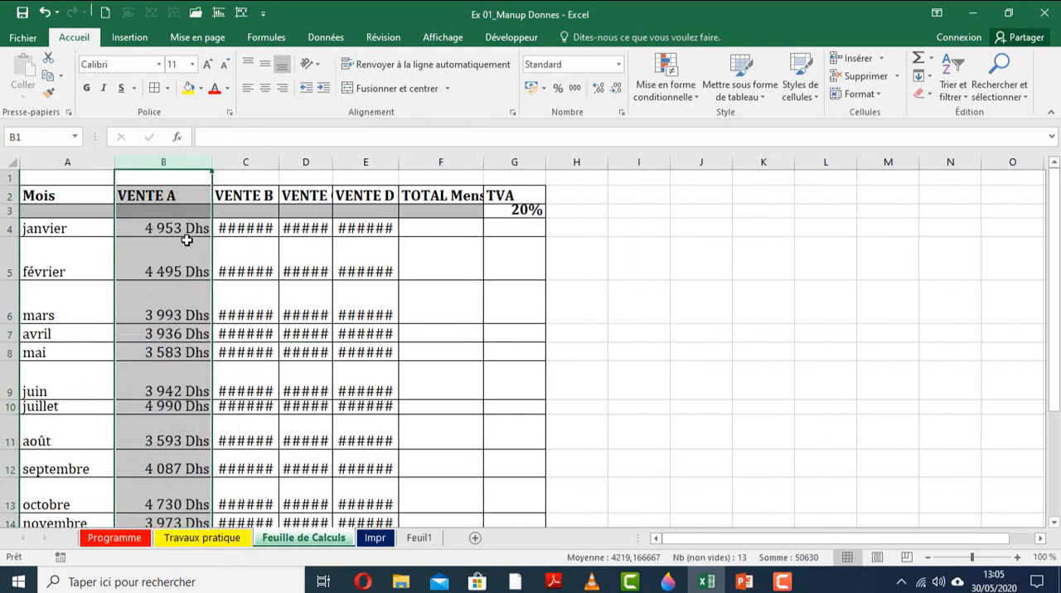
double_click(279, 162)
click(262, 255)
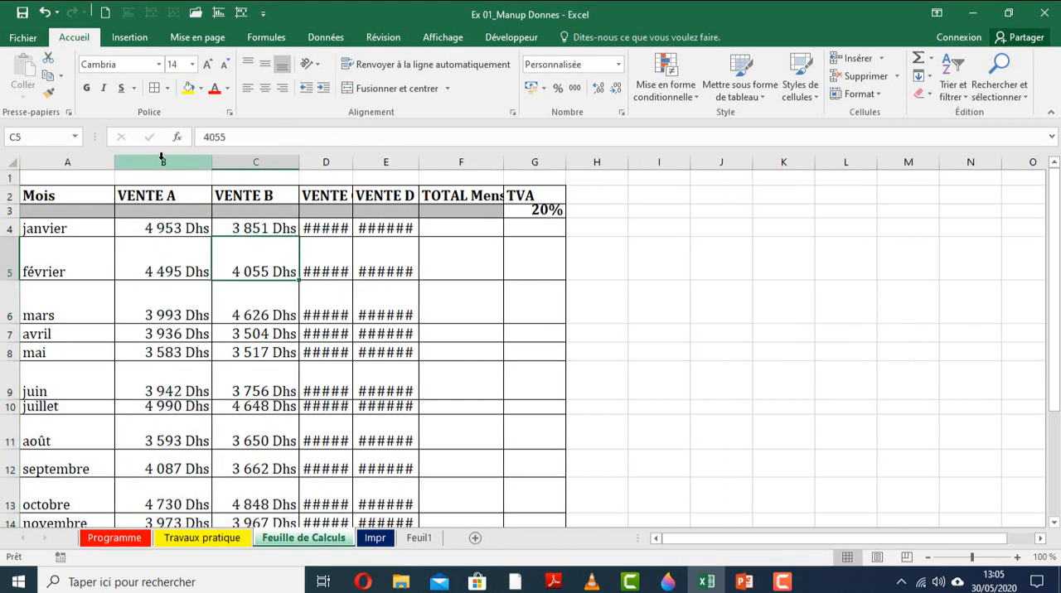
Autofit the widths of columns A through G and check the table down to the Total par PRODUIT row.
drag(74, 162, 553, 159)
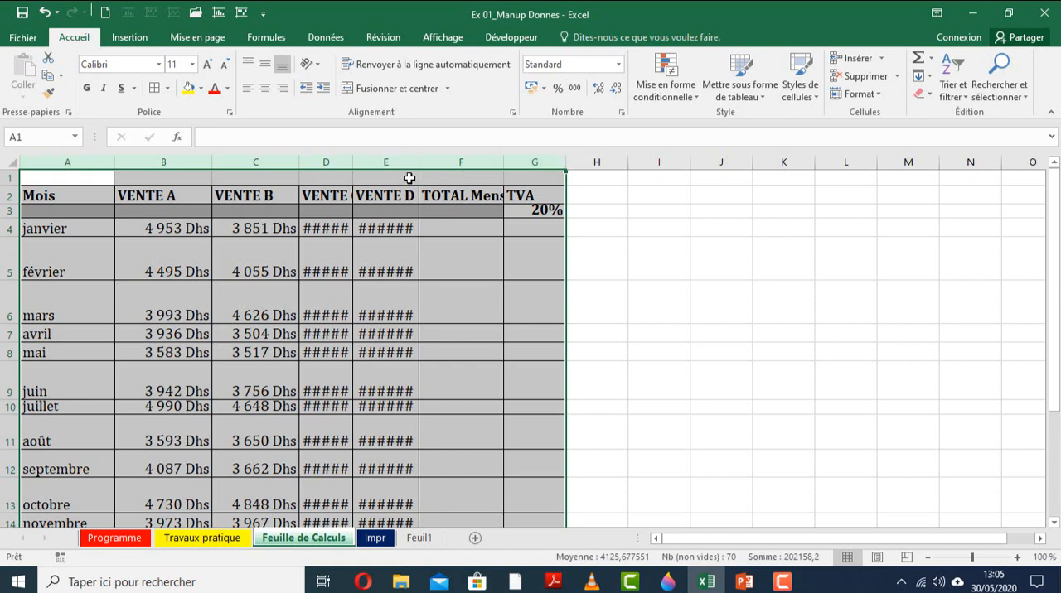
double_click(353, 159)
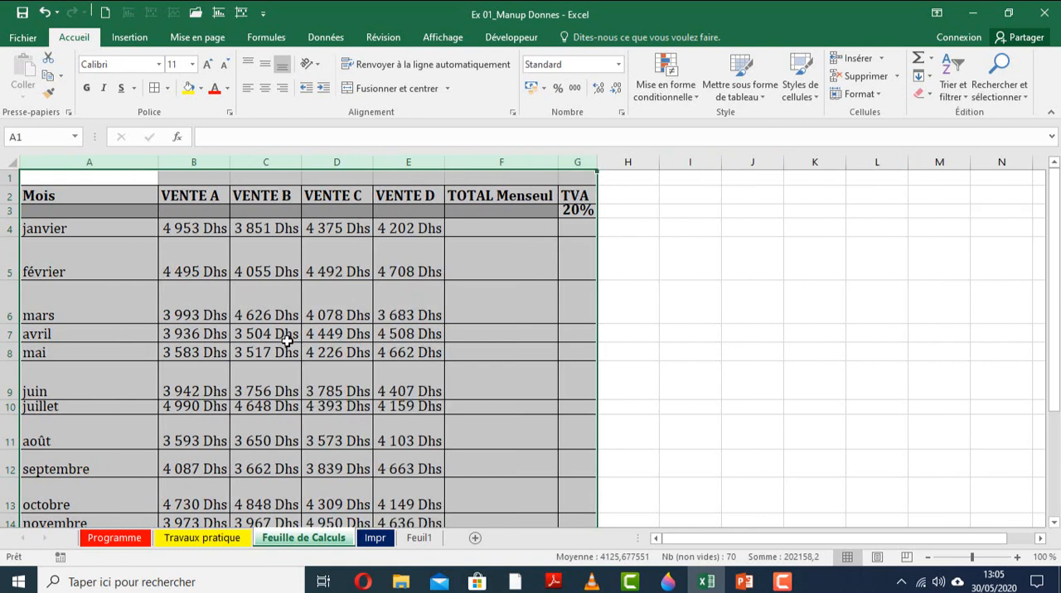
scroll(190, 340, down, 2)
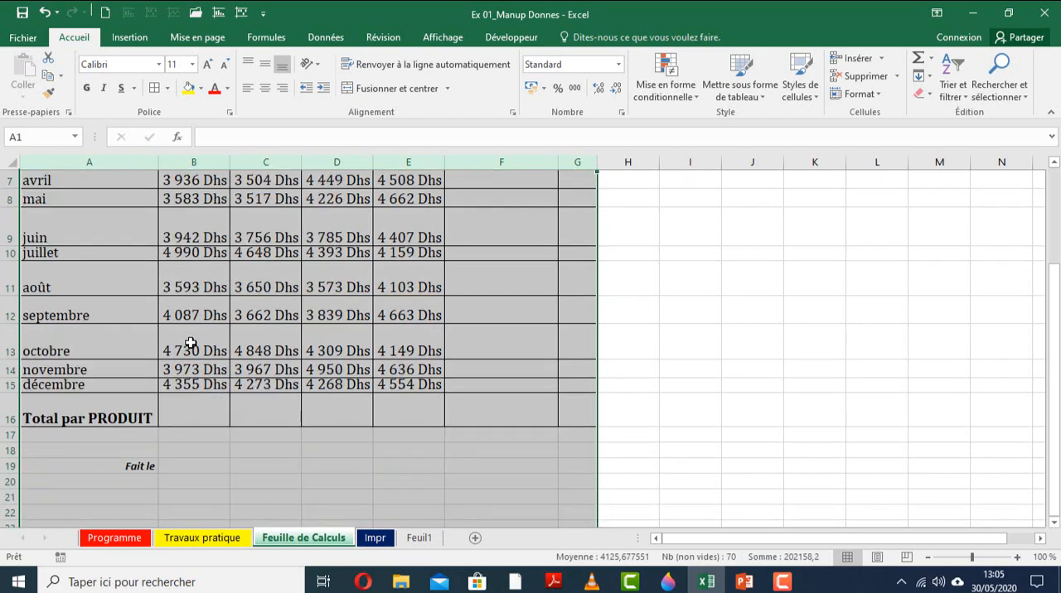
scroll(190, 341, up, 2)
scroll(190, 342, up, 1)
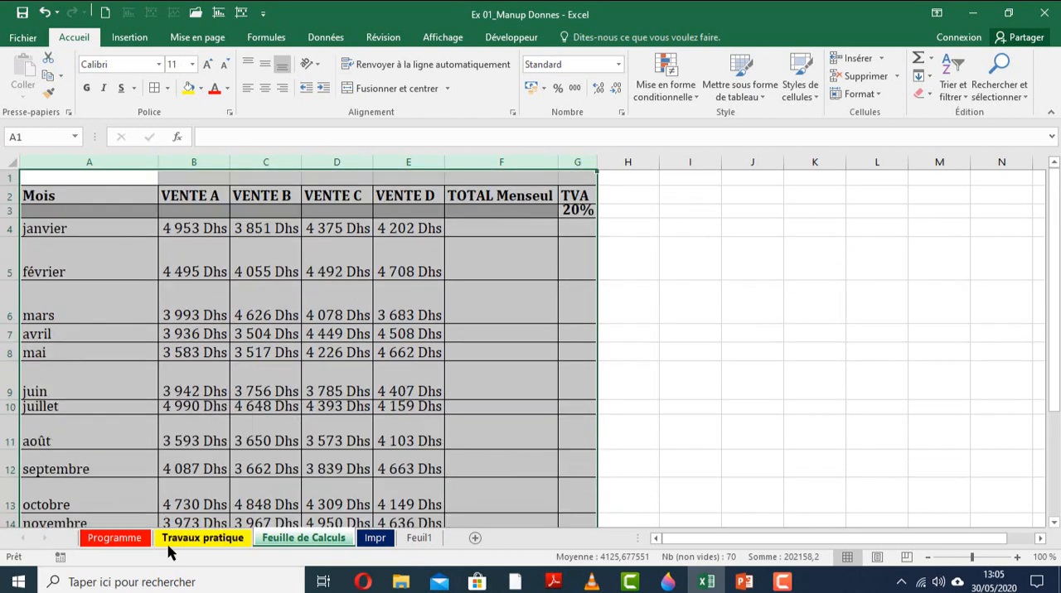
Review task 6 on Travaux pratique, and examine the VENTE headings and the Total par PRODUIT label on Feuille de Calculs.
key(ctrl+Page_Up)
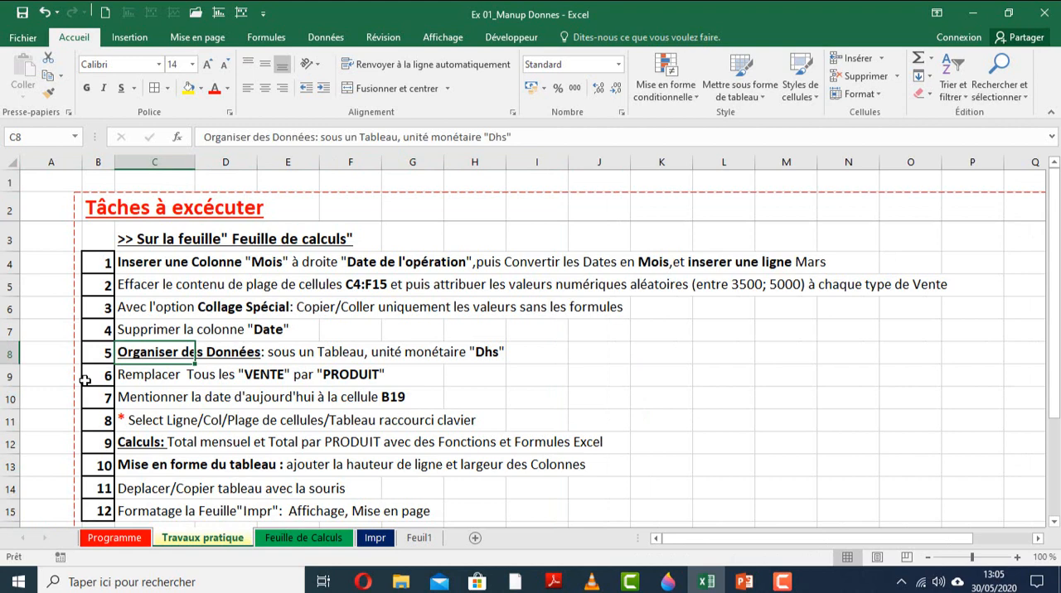
click(10, 378)
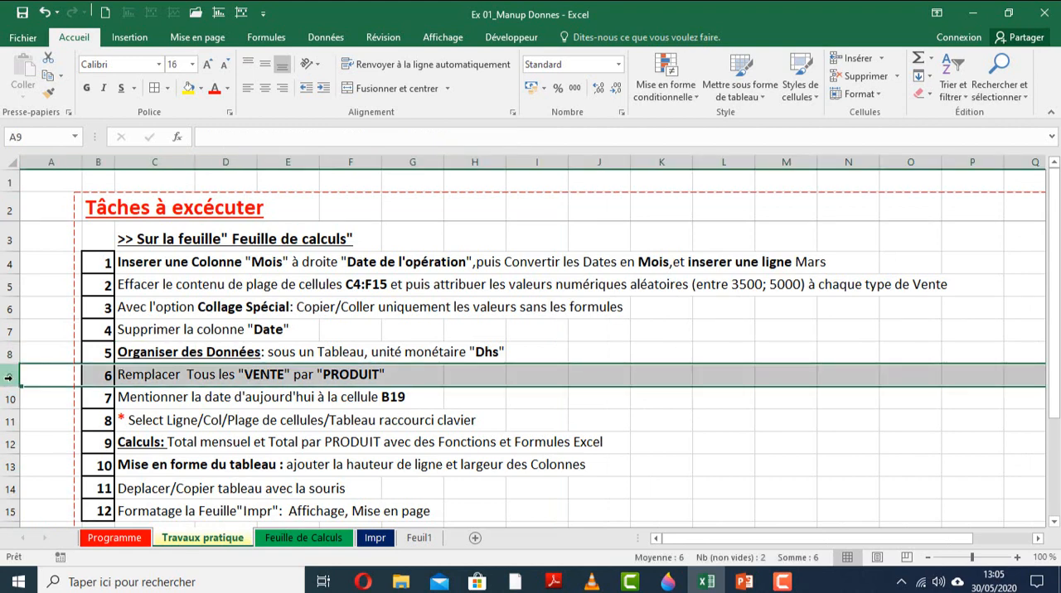
click(292, 539)
click(192, 197)
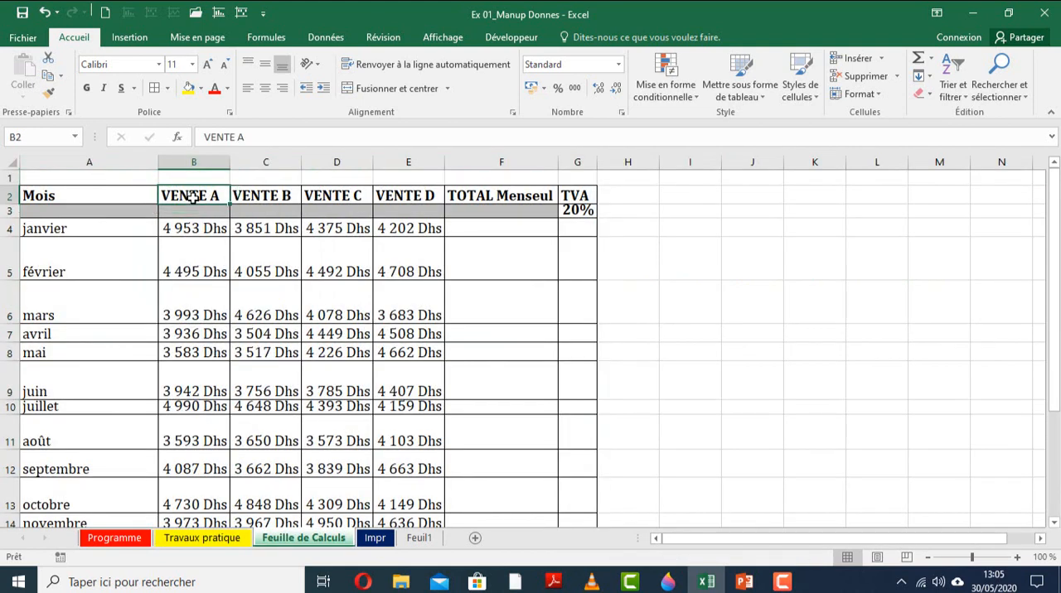
drag(192, 197, 421, 199)
scroll(91, 282, down, 4)
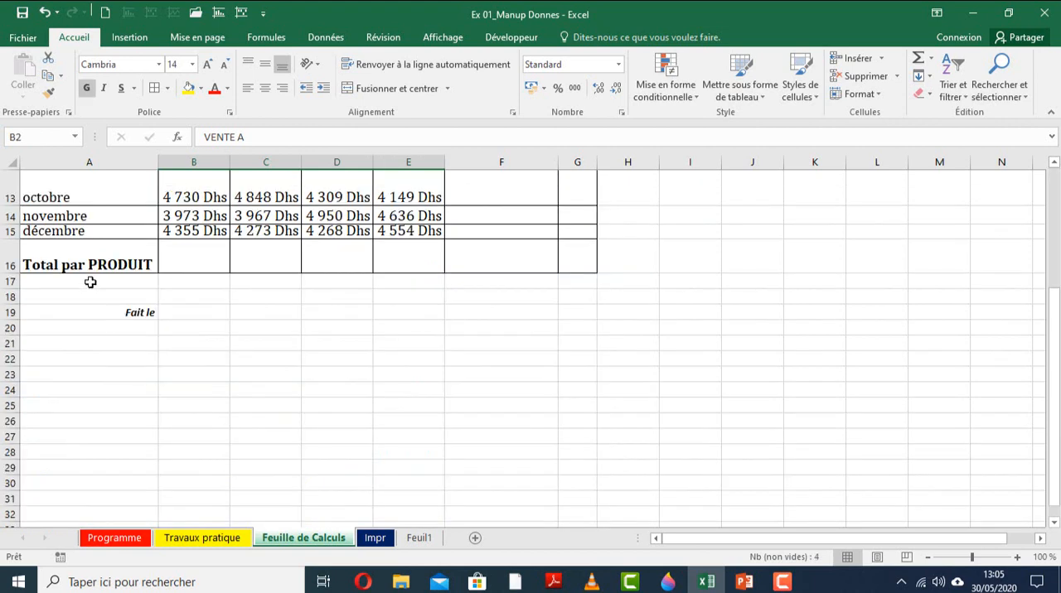
click(89, 265)
scroll(199, 352, up, 4)
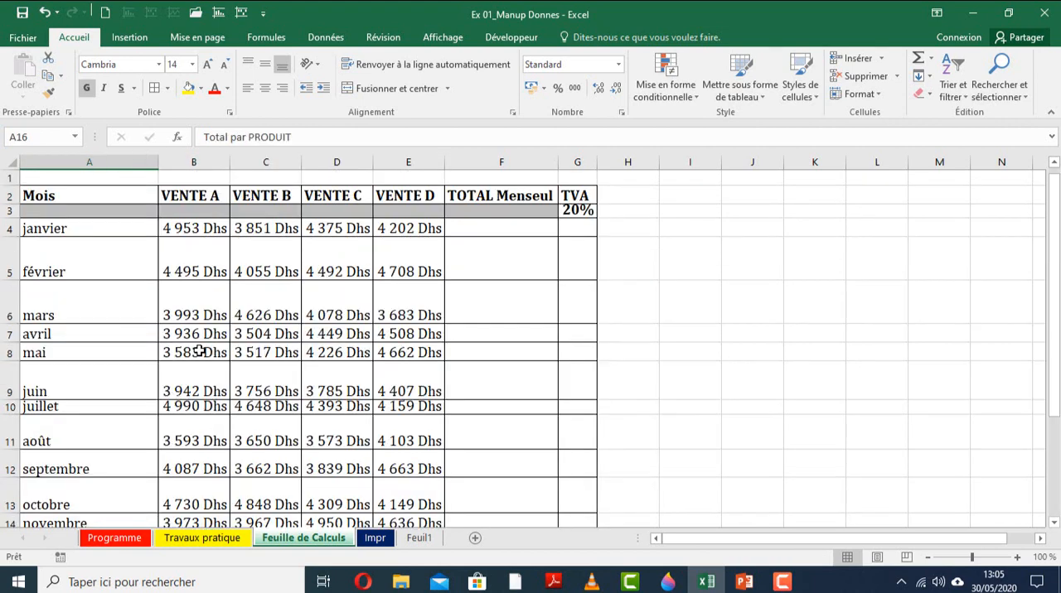
Try to replace the word VENTE with PRODUIT manually in heading B2, and undo the edit.
click(199, 199)
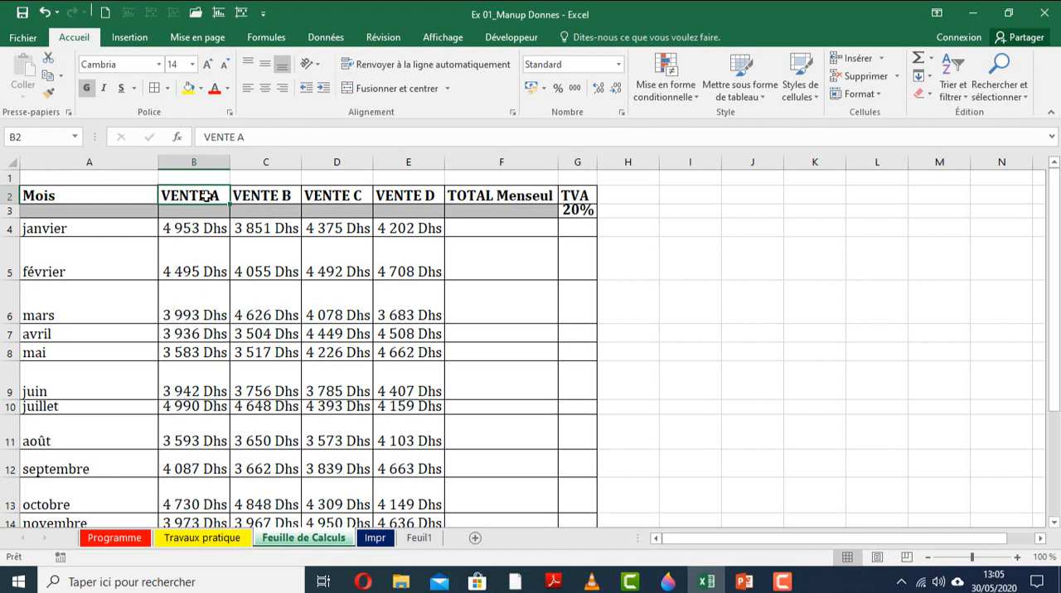
double_click(205, 137)
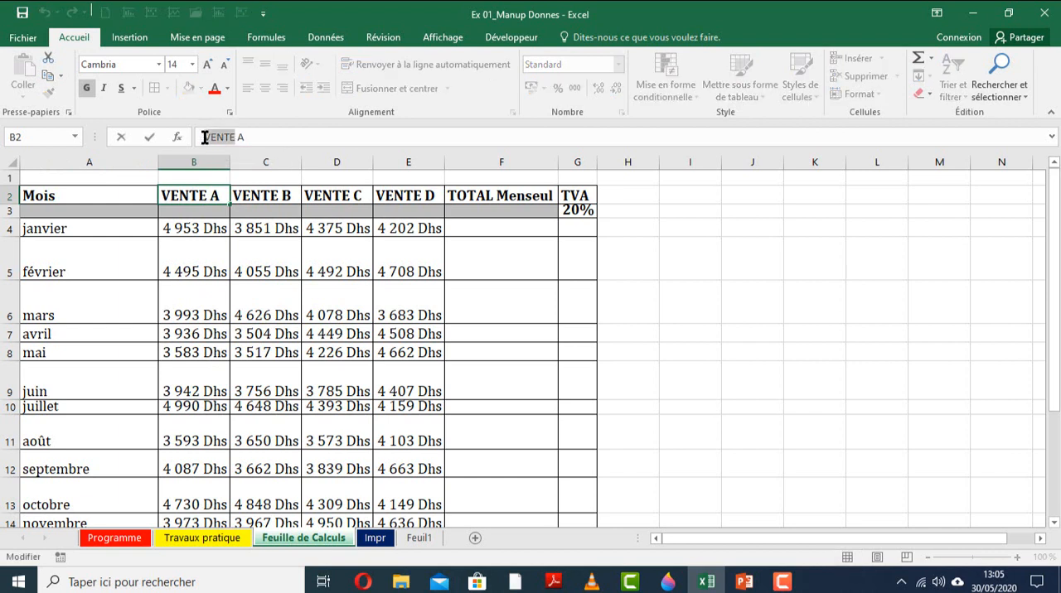
text(PRODUIT)
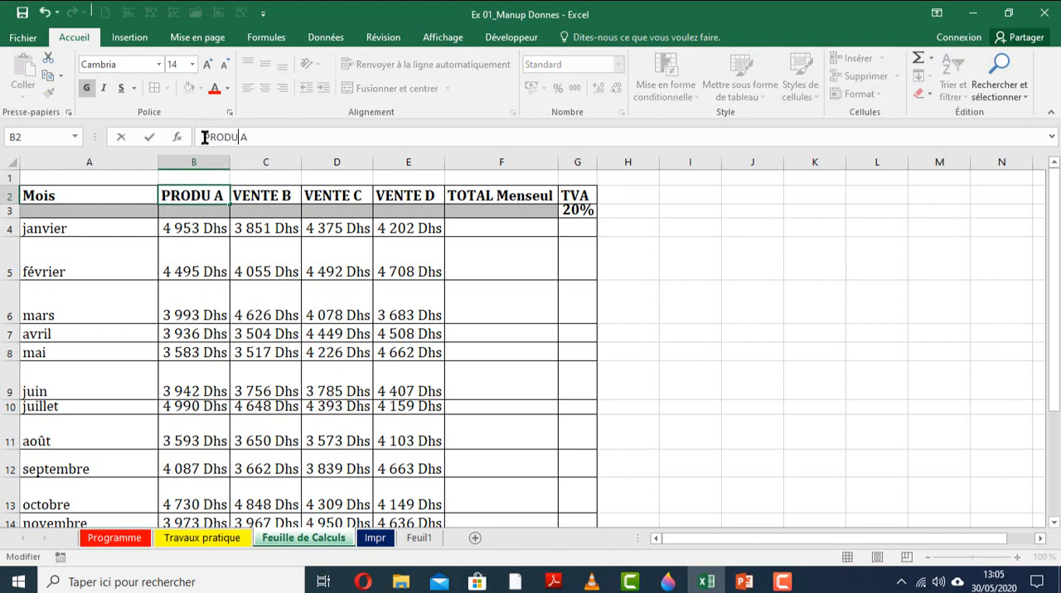
key(Tab)
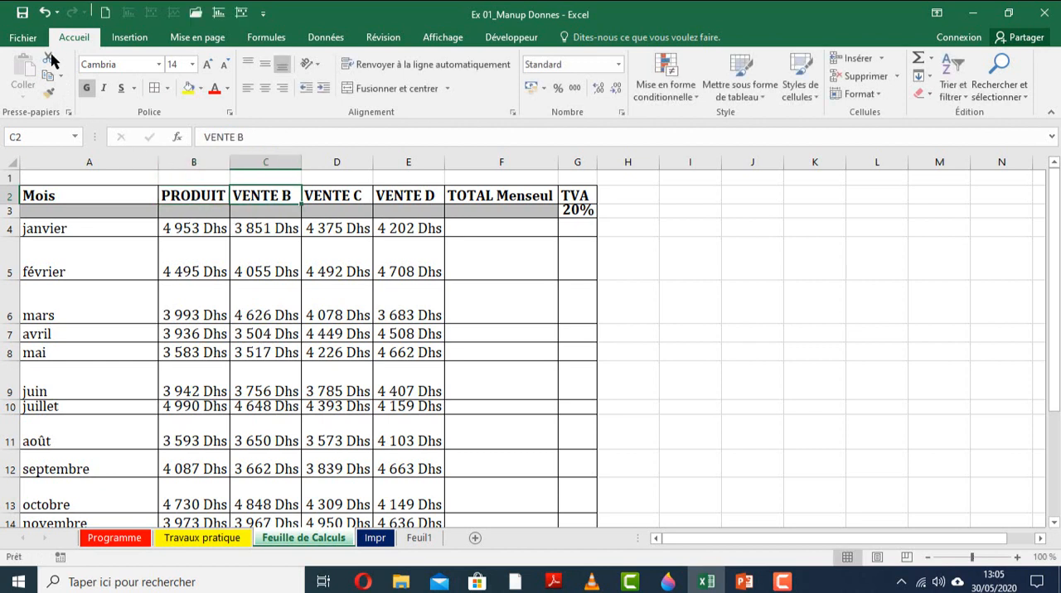
key(ctrl+z)
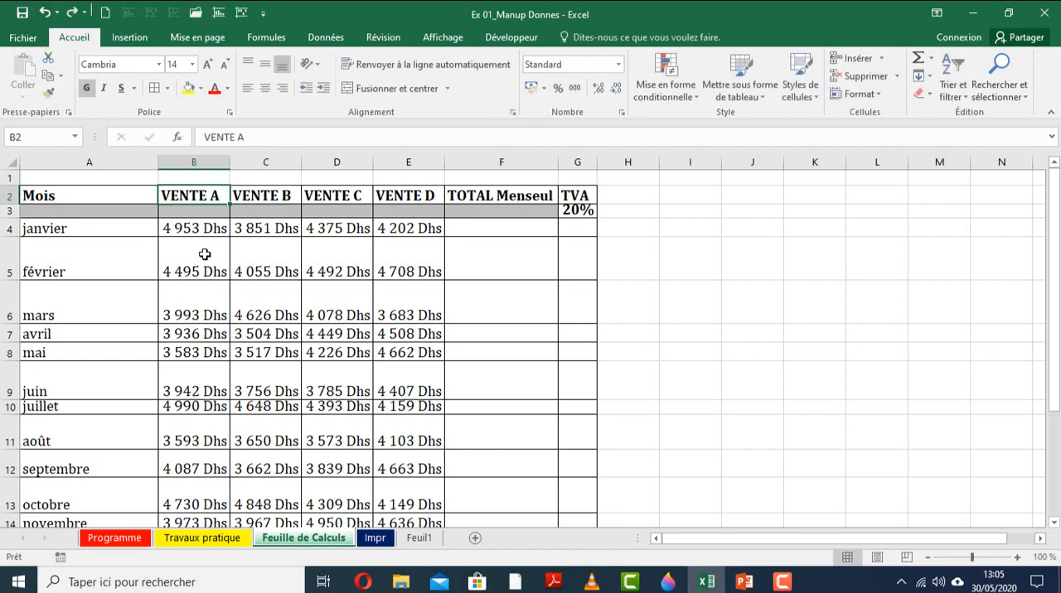
Replace all occurrences of "VENTE" with "PRODUIT" on Feuille de Calculs using Find and Replace.
click(205, 255)
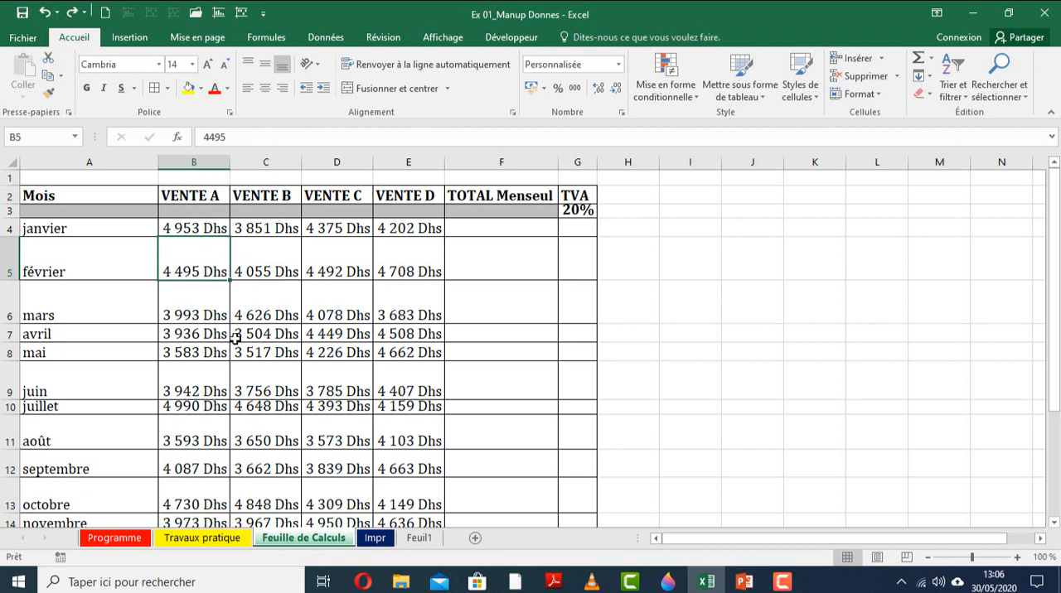
key(ctrl+h)
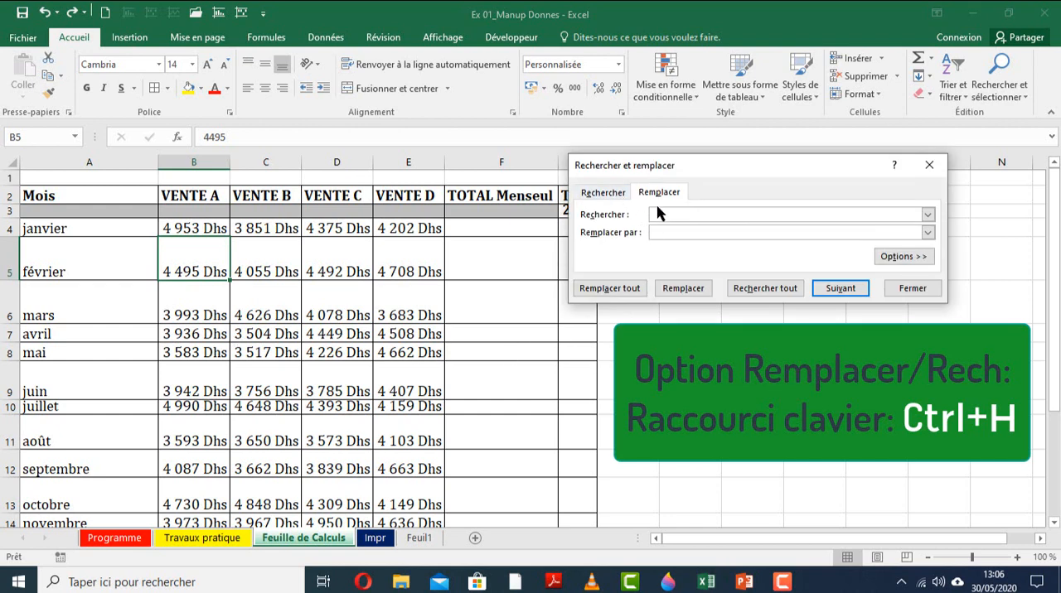
click(595, 193)
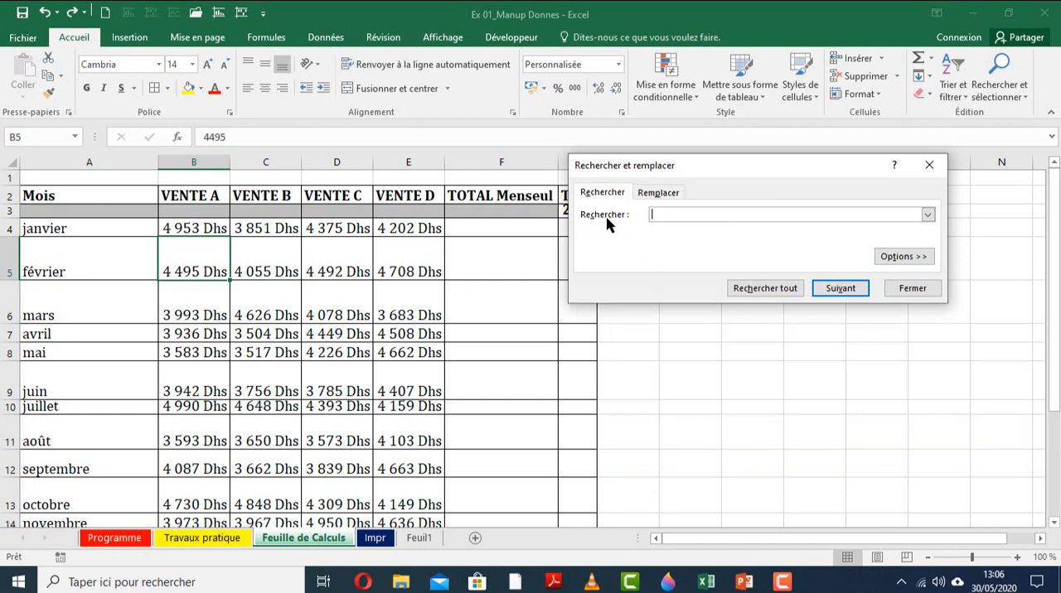
click(655, 192)
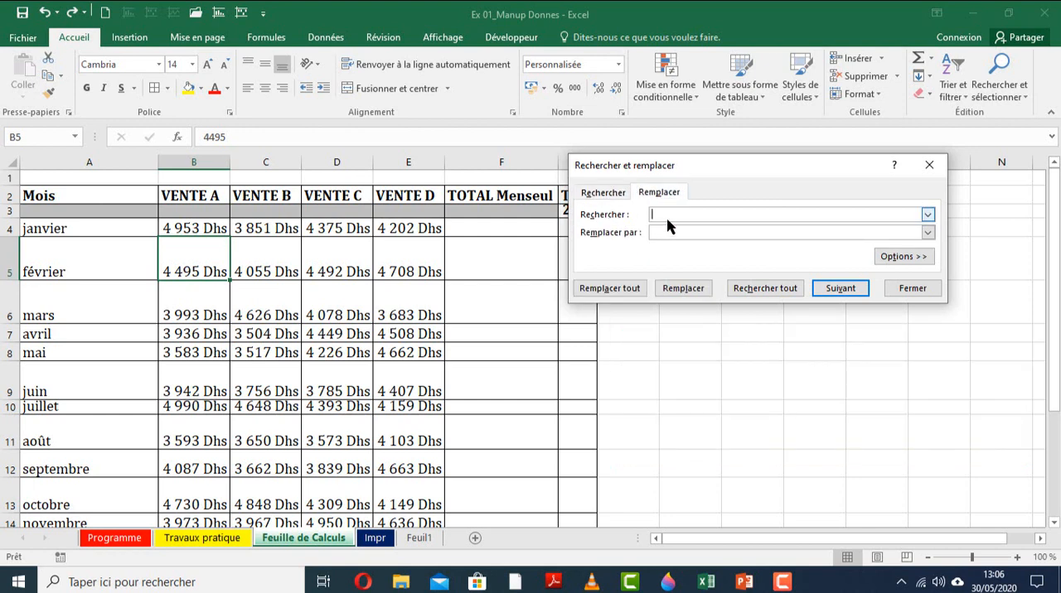
text(VENT)
text(PRODUIT)
click(625, 295)
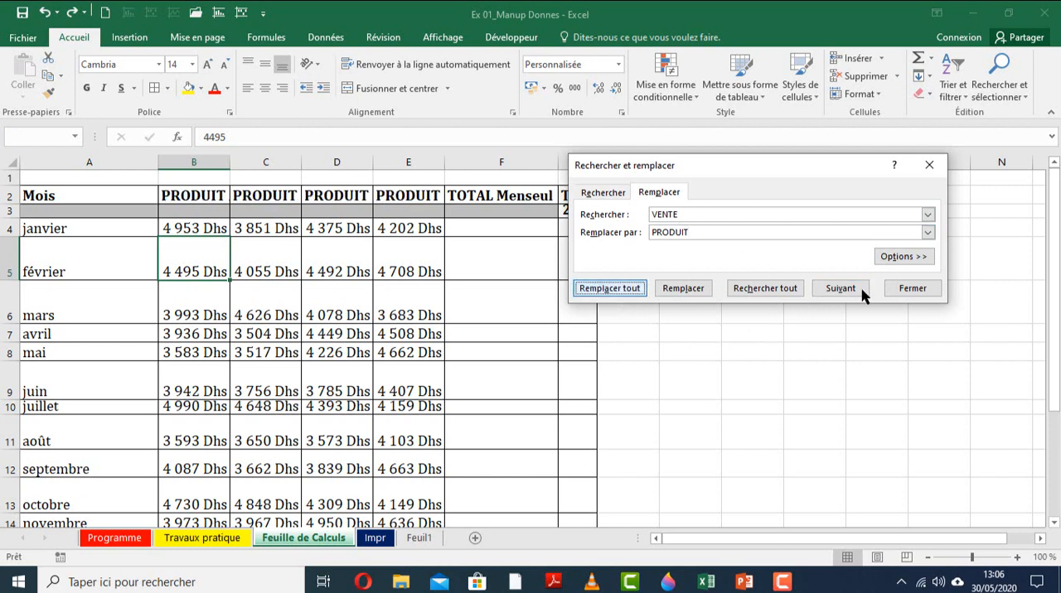
click(570, 337)
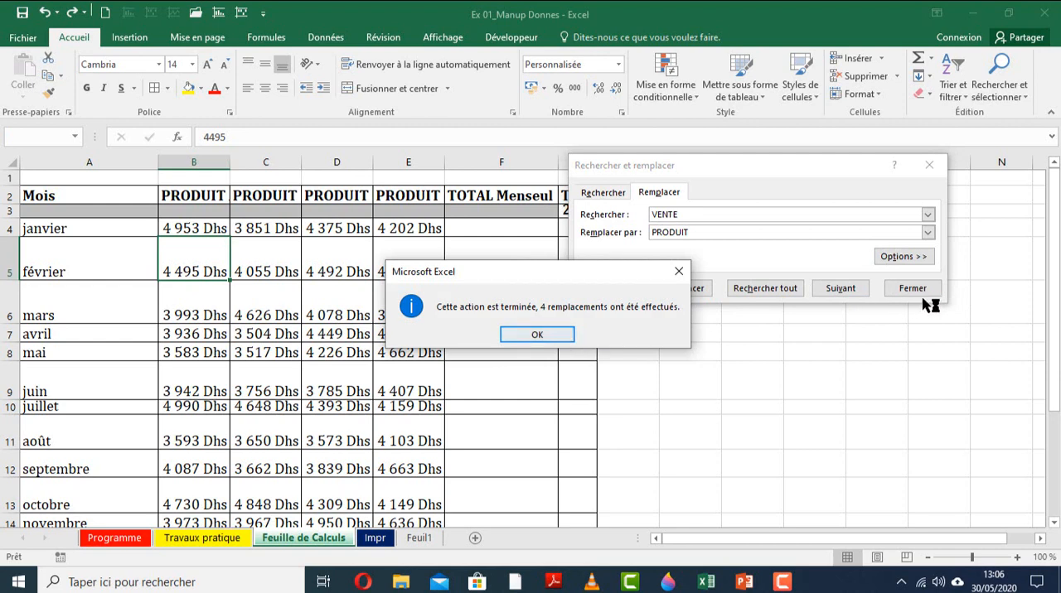
Close Find and Replace, autofit the widths of columns B through E, and check the product headings in B2:E2.
click(922, 292)
scroll(431, 357, down, 4)
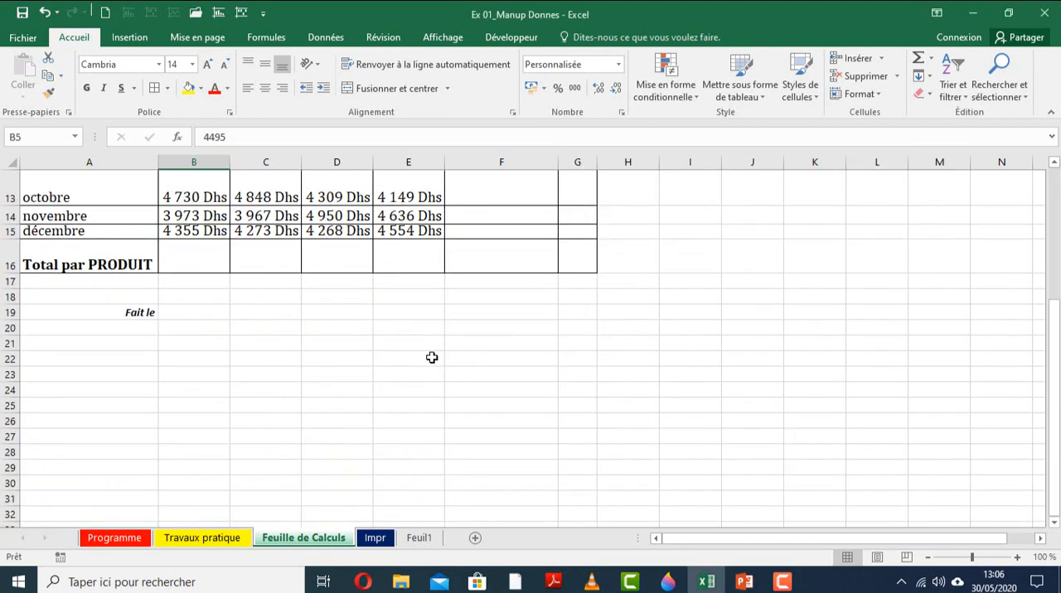
scroll(210, 199, up, 4)
click(210, 197)
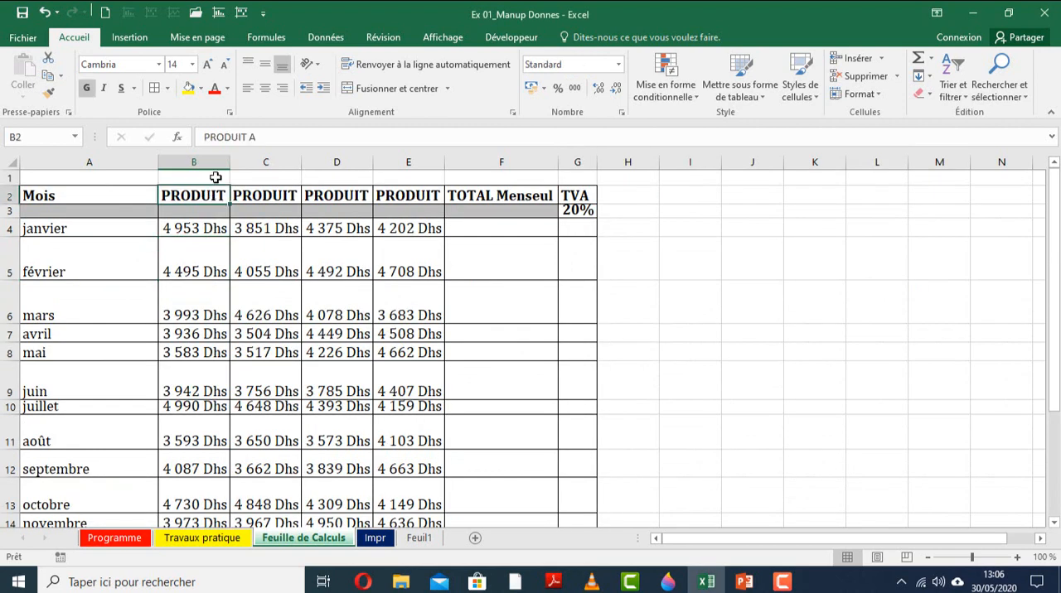
drag(197, 157, 382, 162)
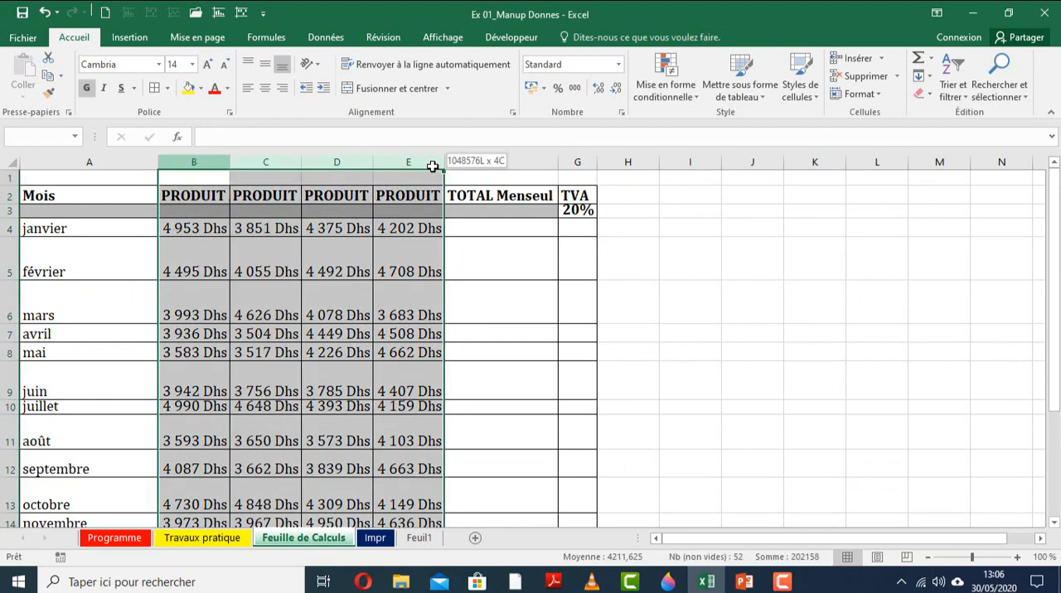
double_click(372, 163)
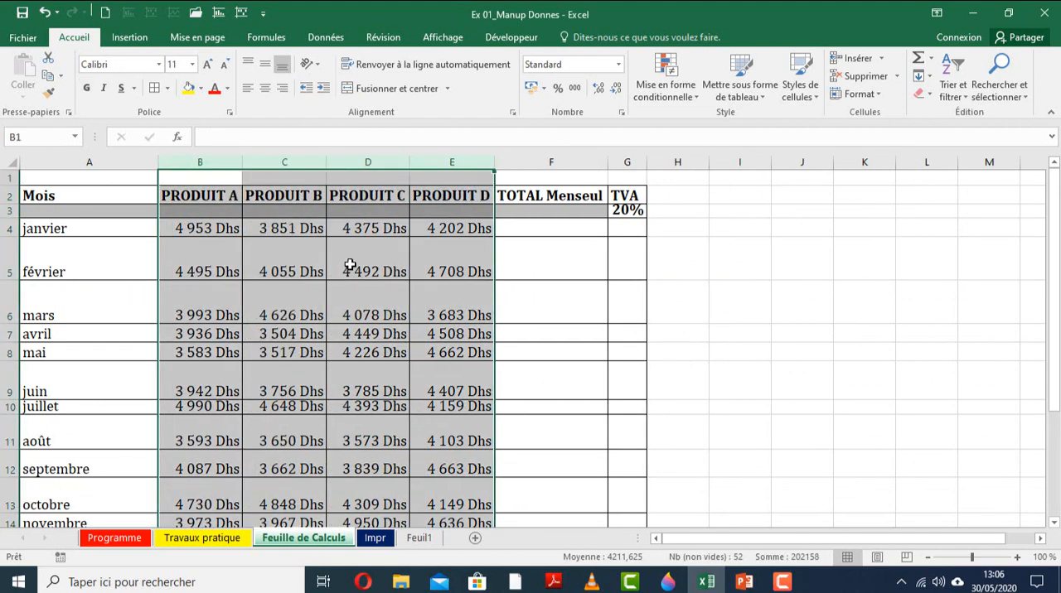
click(351, 265)
click(232, 195)
click(292, 197)
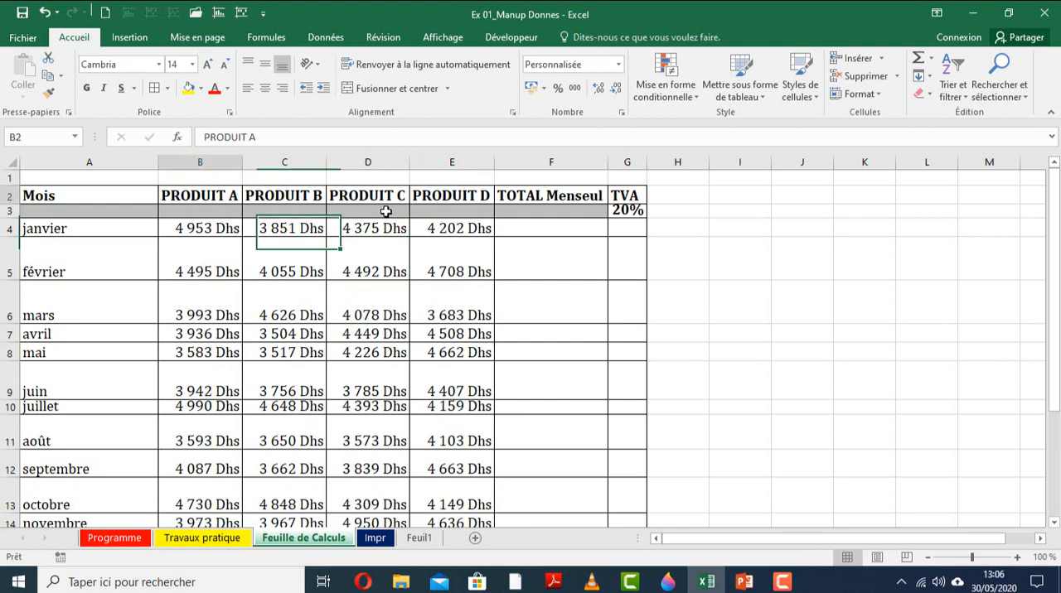
click(387, 195)
click(473, 193)
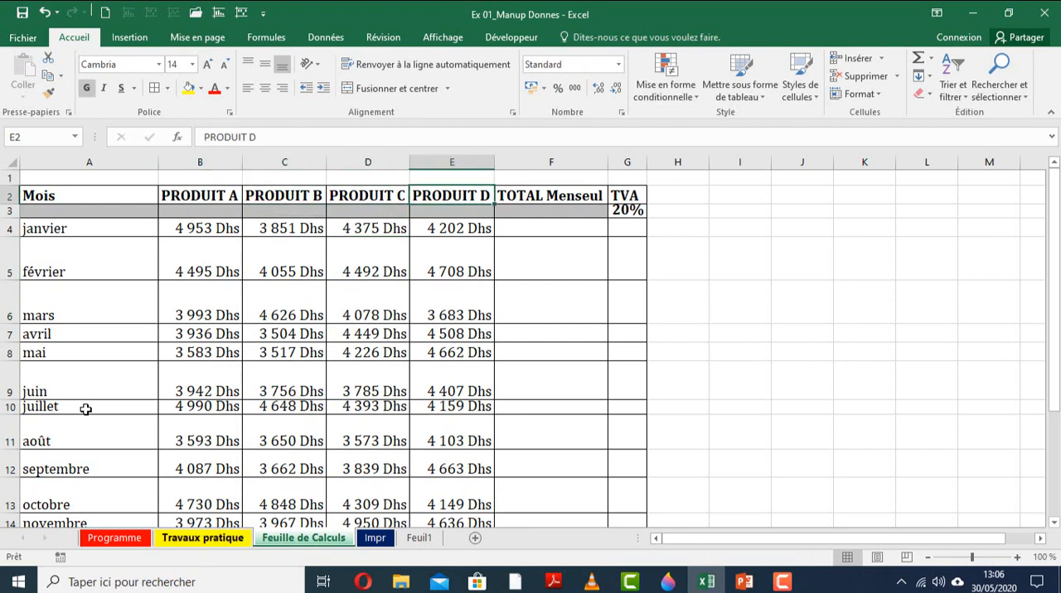
Review task 7 on Travaux pratique and go to cell B19 beside Fait le on Feuille de Calculs.
key(ctrl+Page_Up)
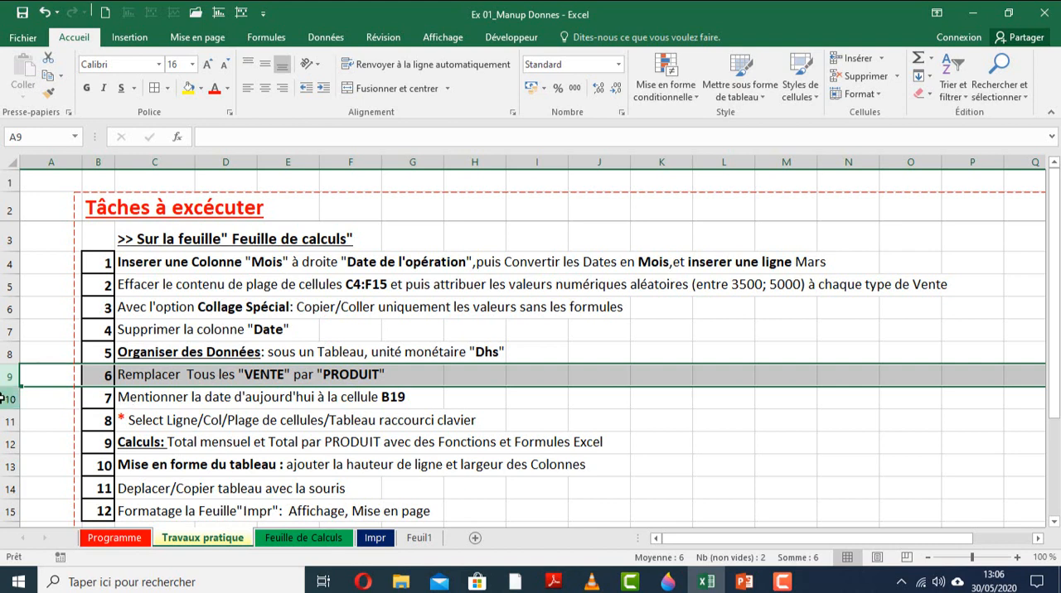
click(3, 398)
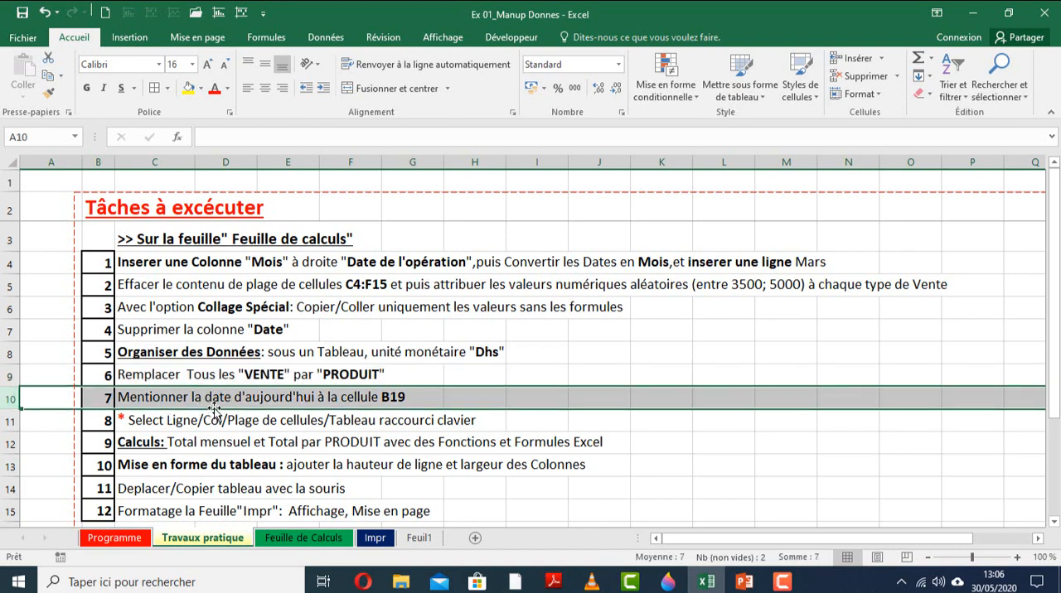
click(274, 537)
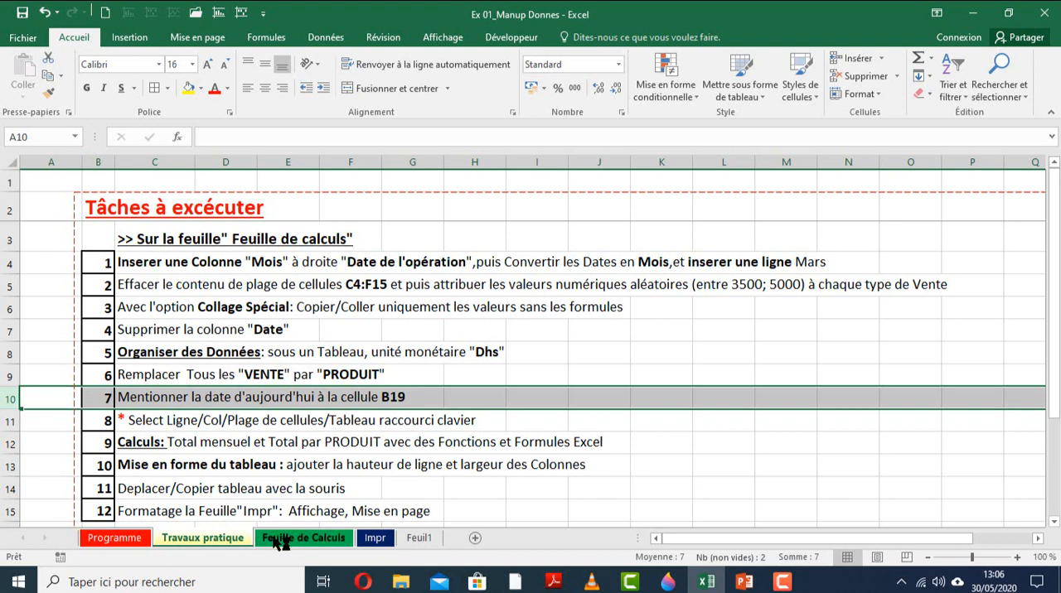
click(41, 138)
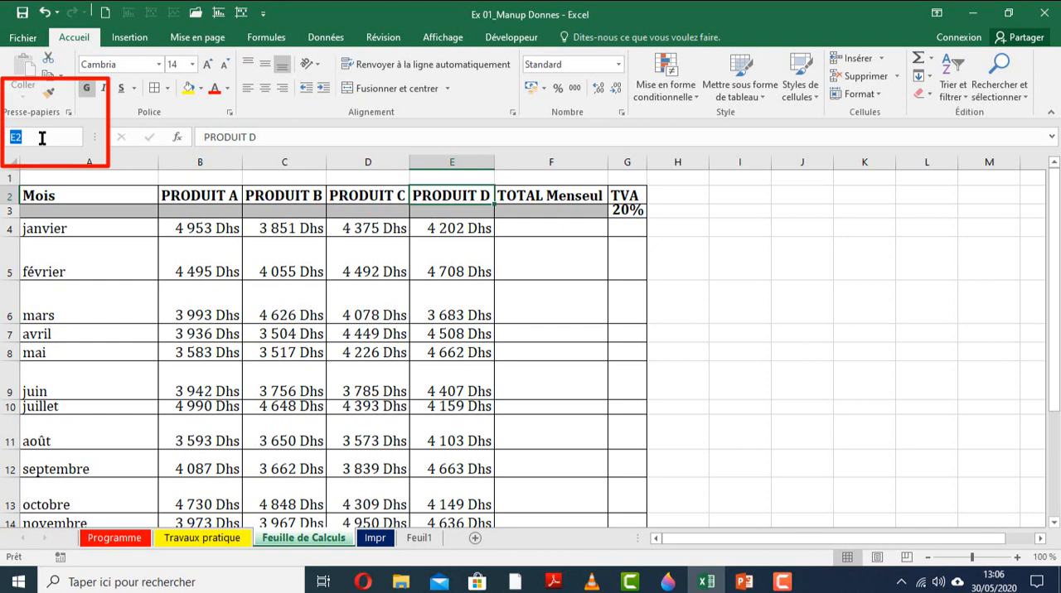
text(b19)
key(Return)
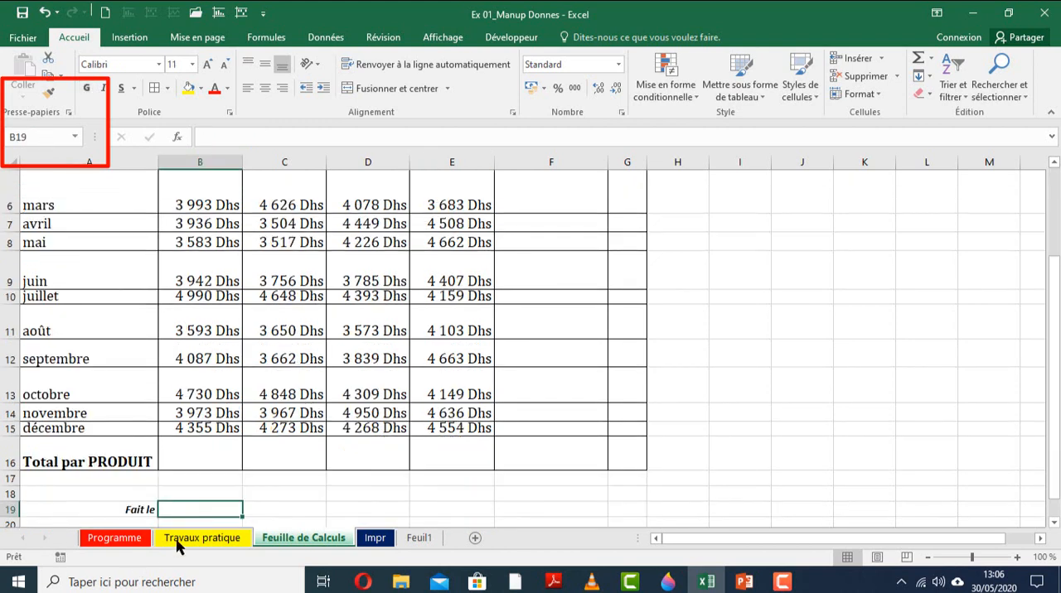
click(202, 163)
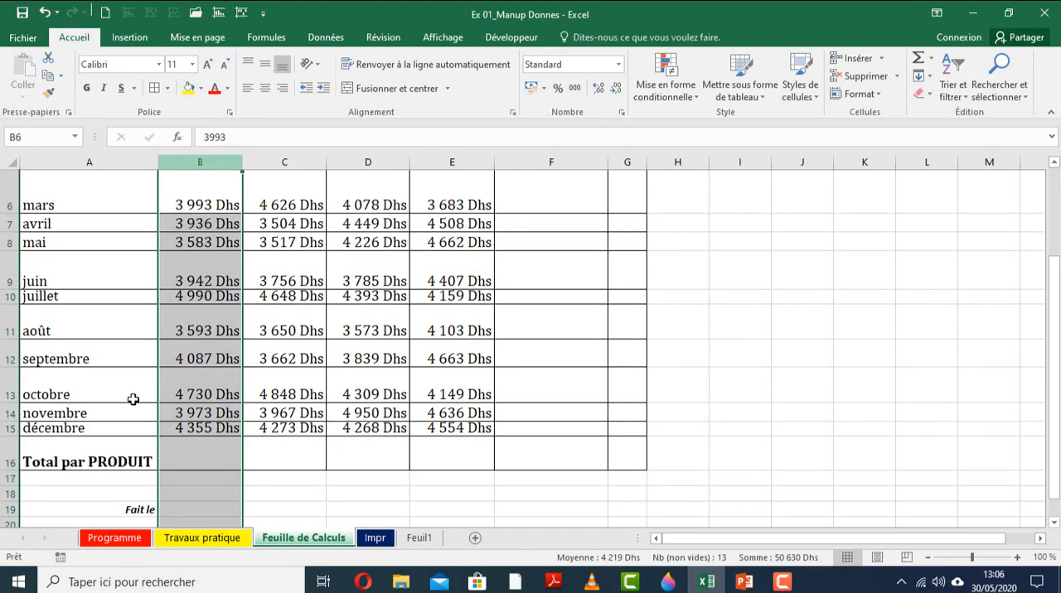
click(9, 510)
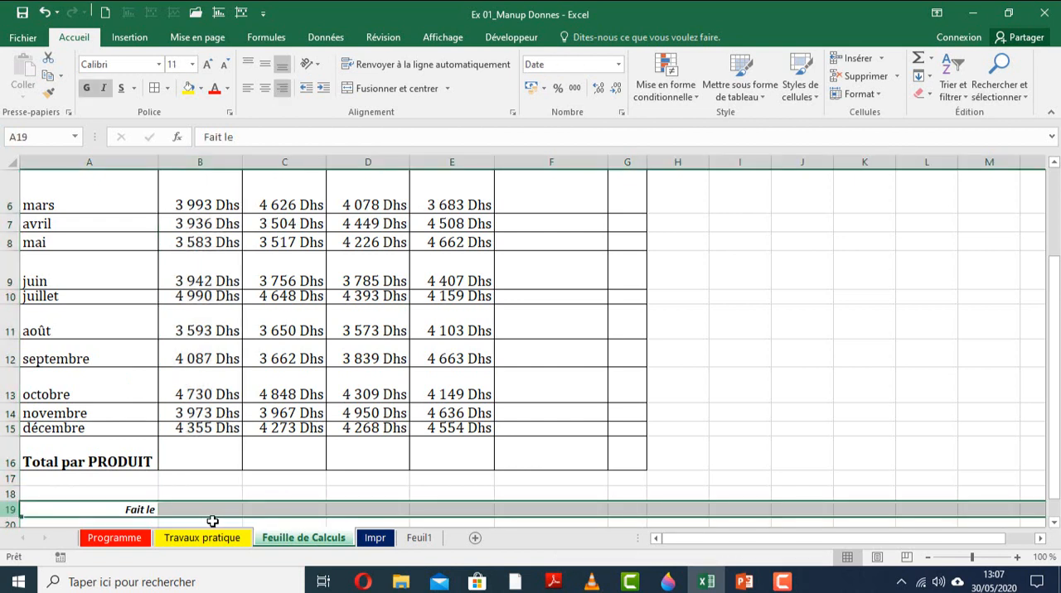
click(208, 509)
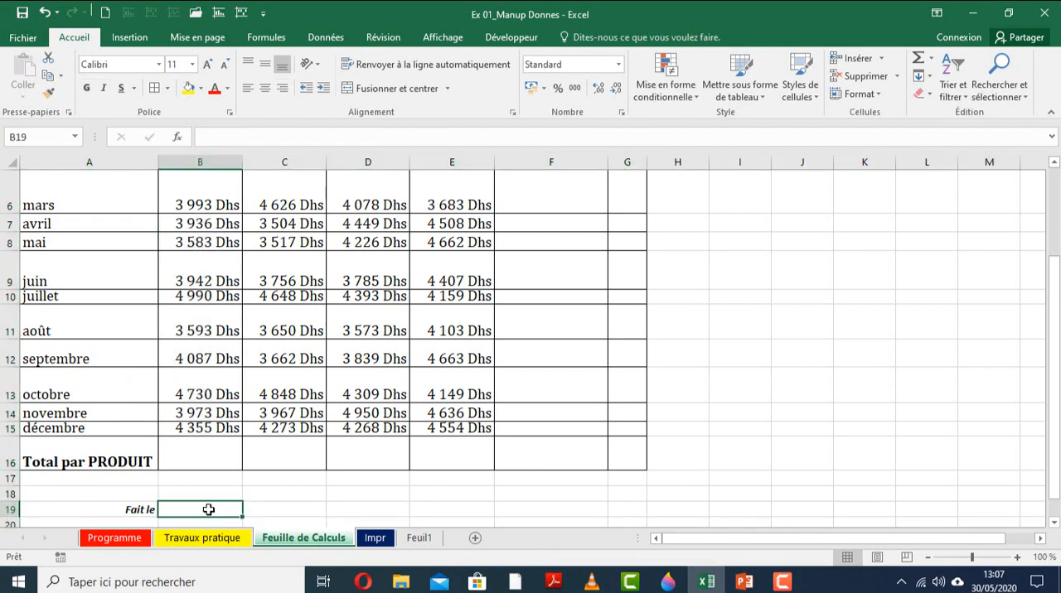
Enter the date 30/05/2020 manually in cell B19, and clear the cell again.
text(30/)
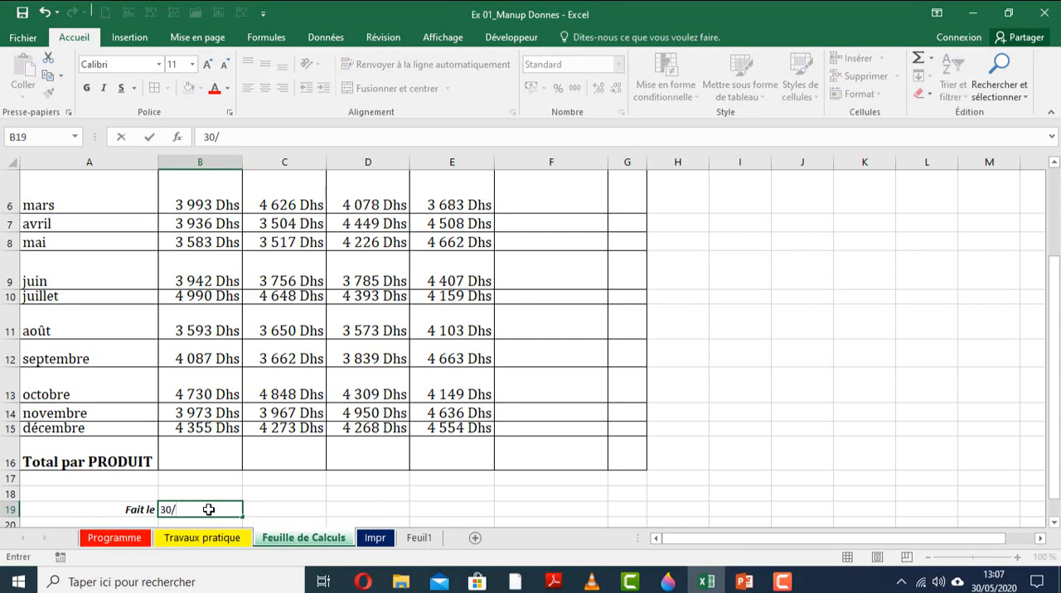
text(05/2020)
key(Return)
click(192, 465)
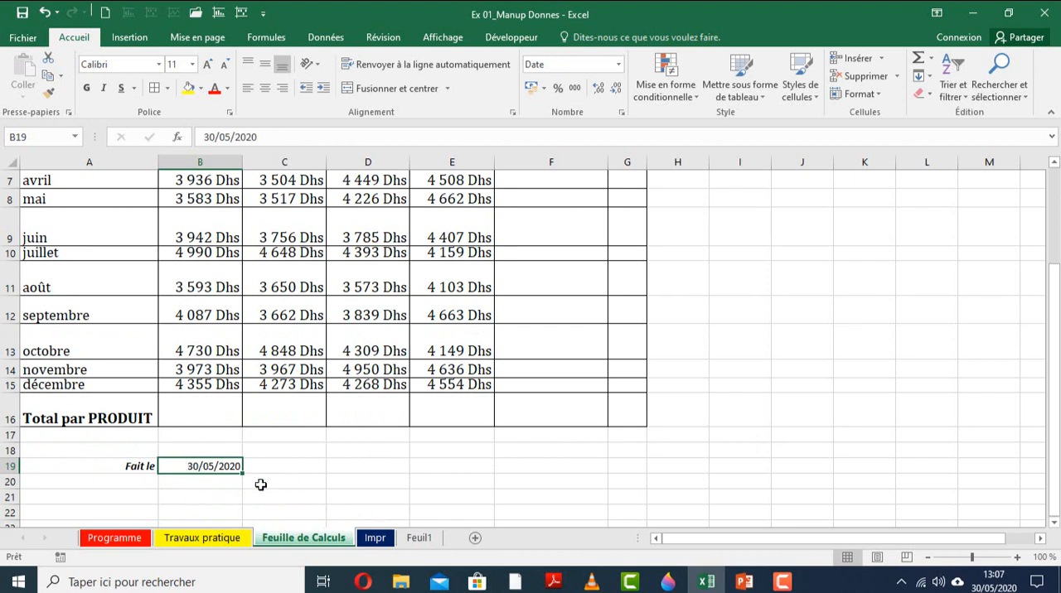
key(Delete)
key(Right)
click(226, 462)
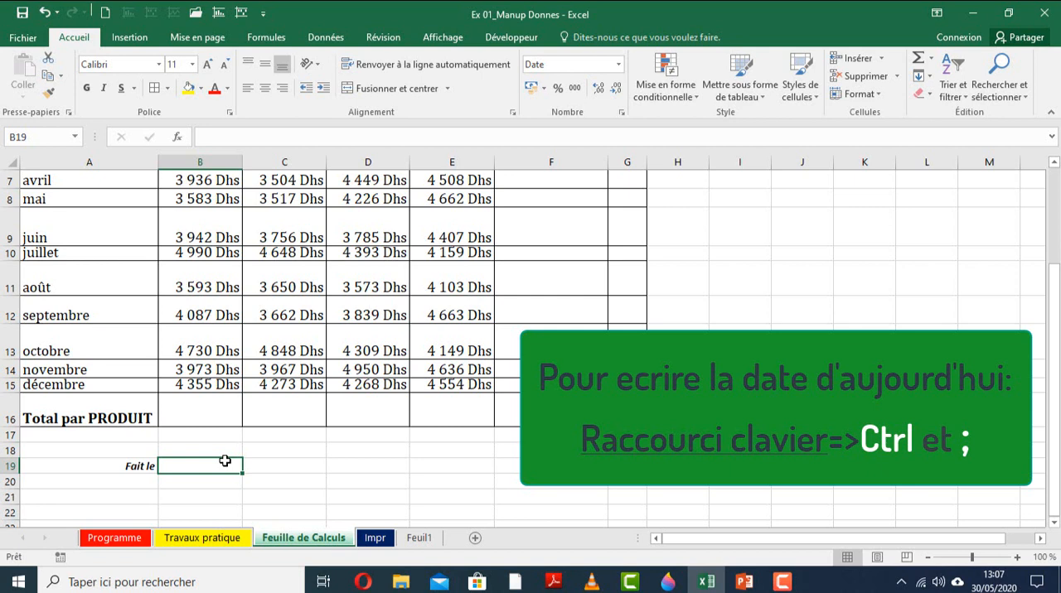
Try inserting the current date automatically in cell B19, and delete it.
key(ctrl+semicolon)
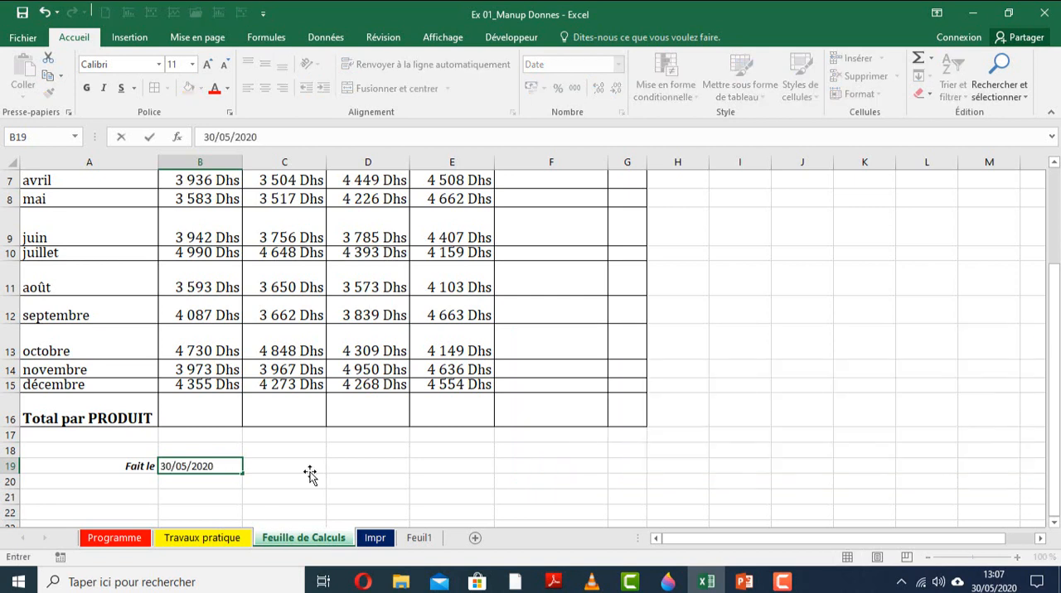
key(ctrl+Return)
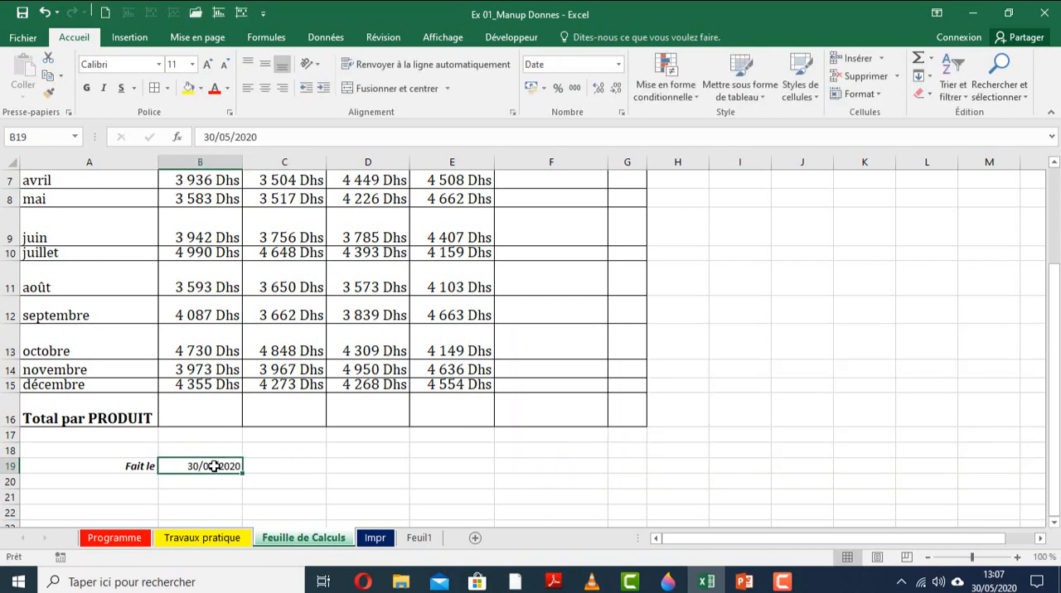
click(227, 504)
click(213, 465)
key(Delete)
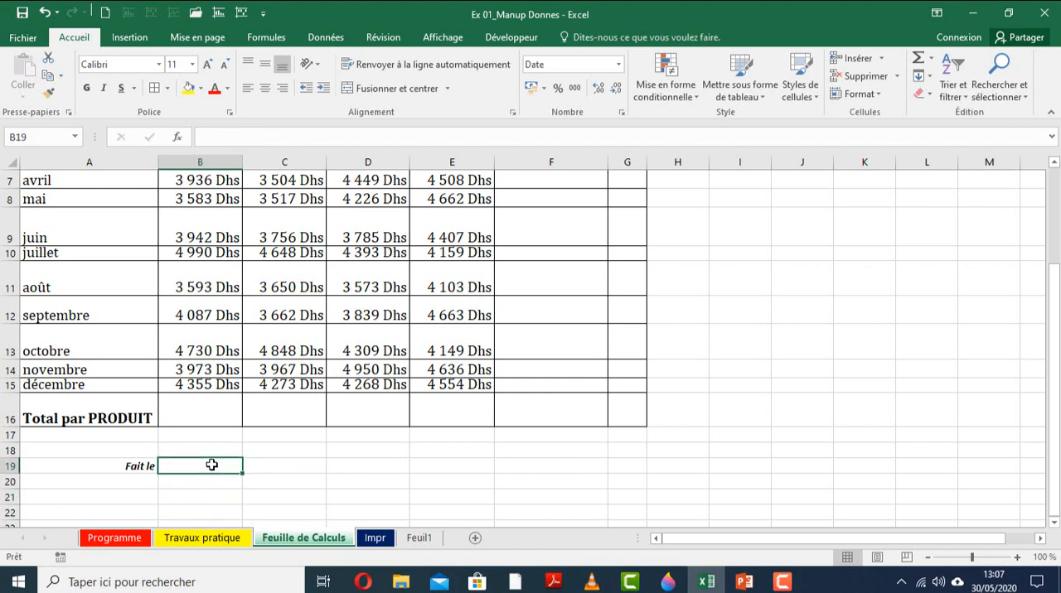
Insert today's date, 30/05/2020, in cell B19 beside the Fait le label.
key(ctrl+semicolon)
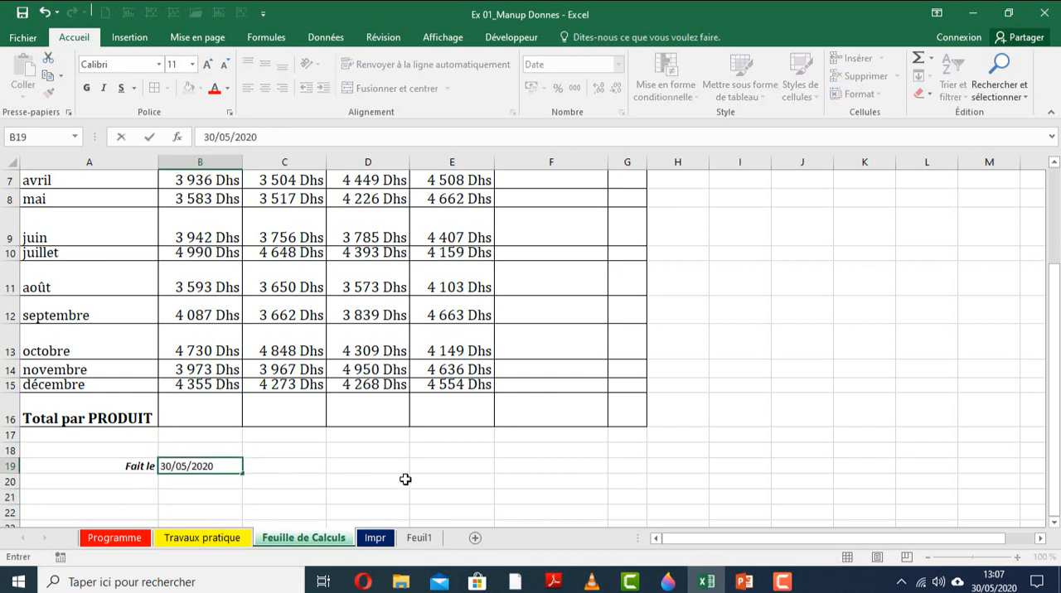
click(338, 477)
click(213, 466)
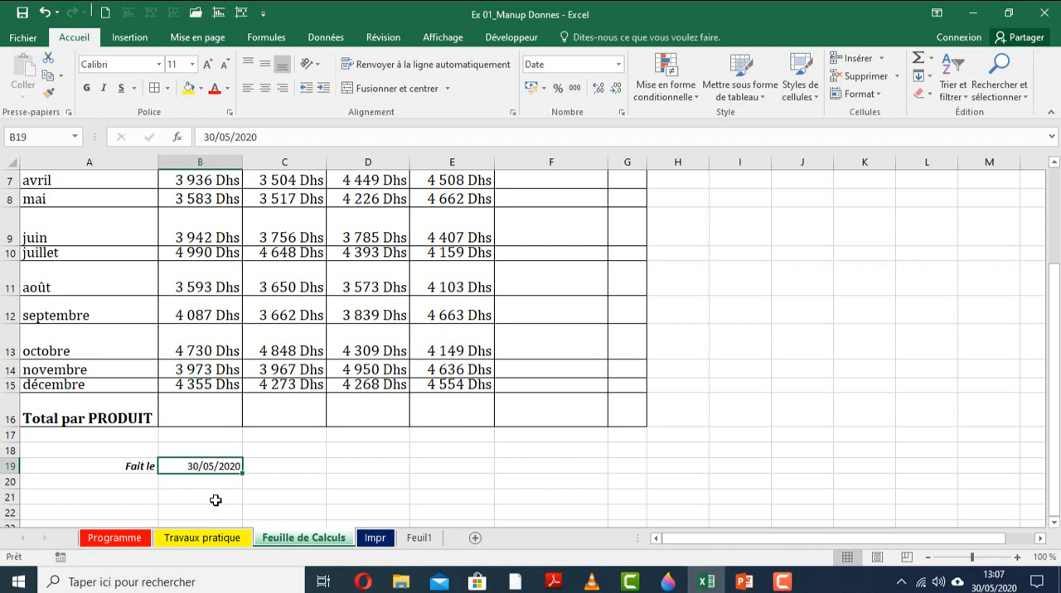
click(276, 476)
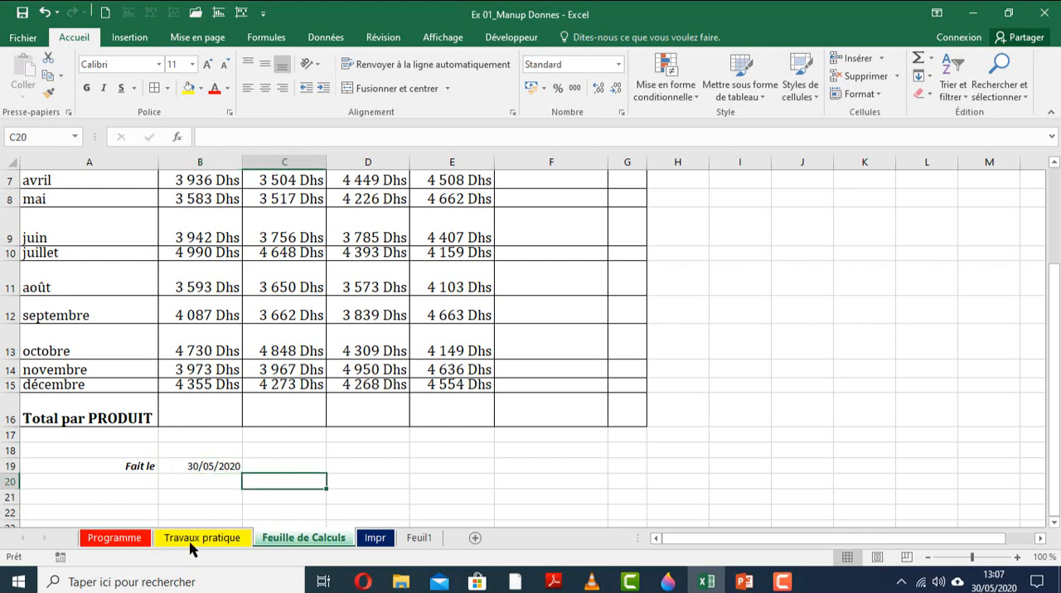
Review task 9 on Travaux pratique, and examine the column B sales and the Total par PRODUIT cell B16 on Feuille de Calculs.
key(ctrl+Page_Up)
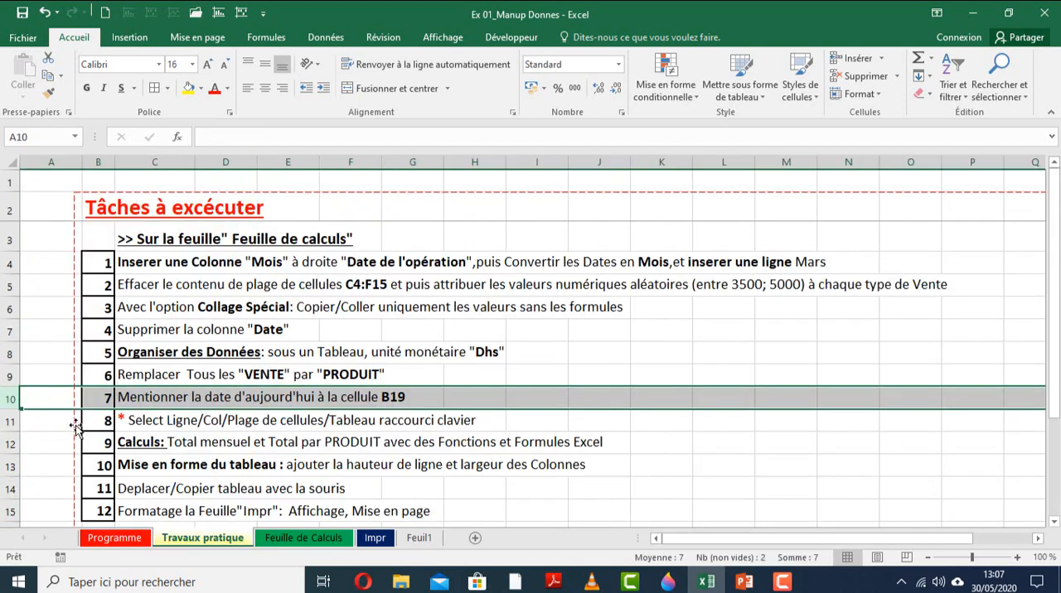
click(7, 443)
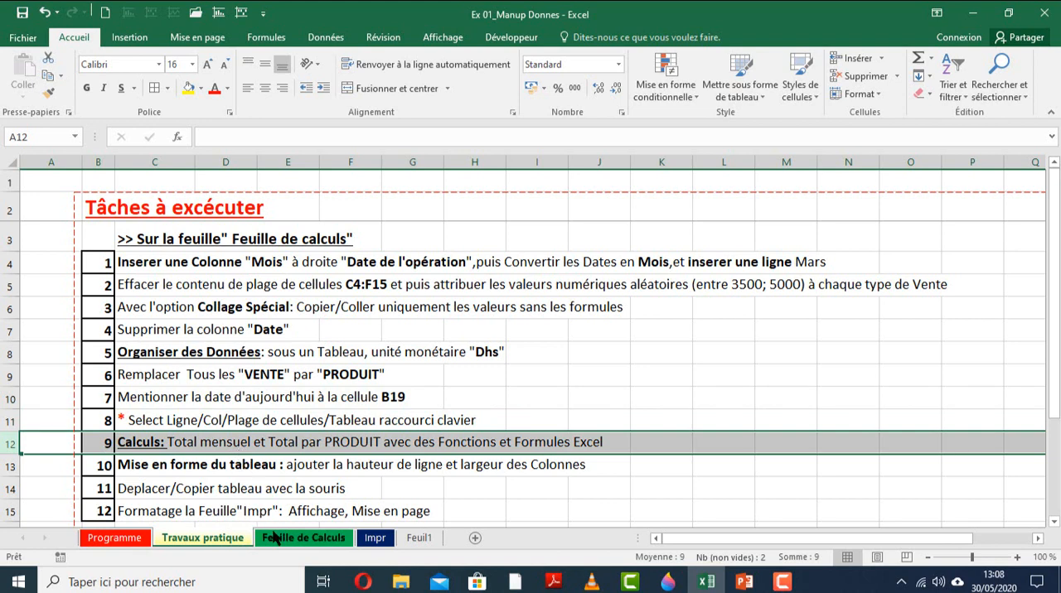
key(ctrl+Page_Down)
click(195, 416)
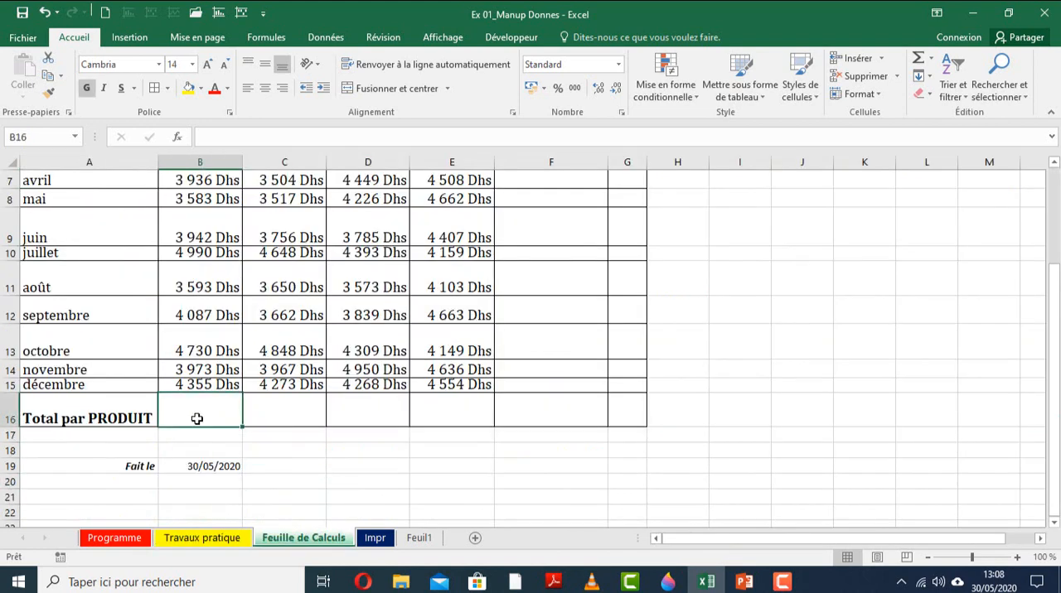
scroll(196, 418, up, 2)
drag(202, 231, 205, 508)
click(205, 508)
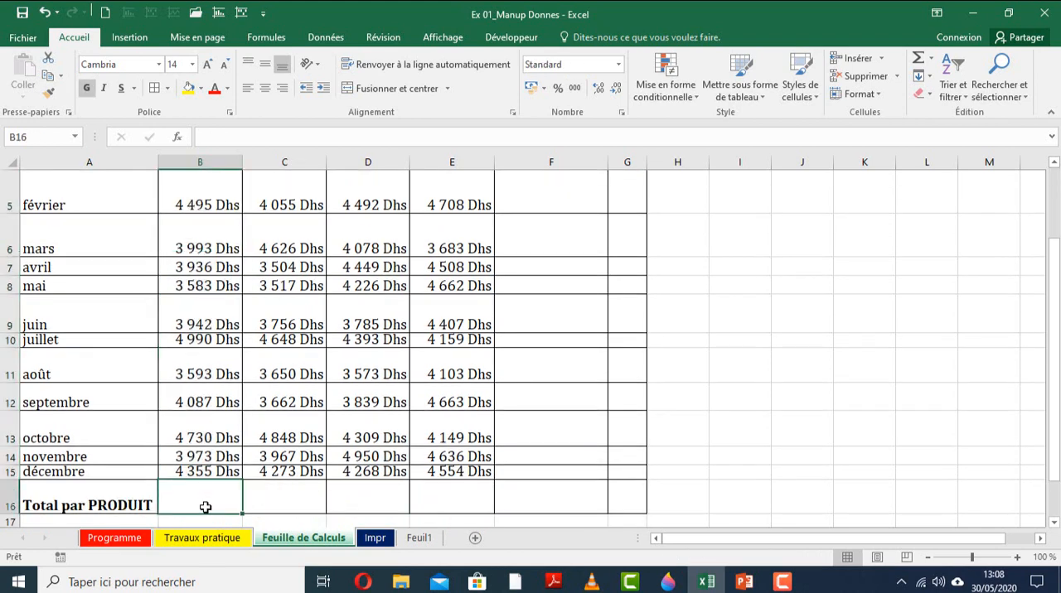
text(=)
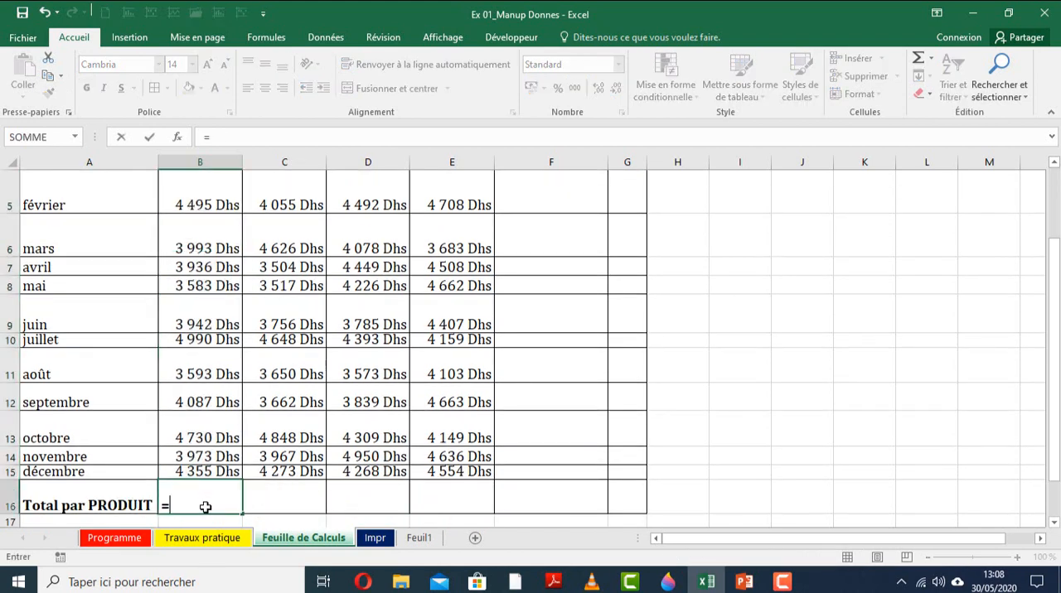
text(so)
key(Escape)
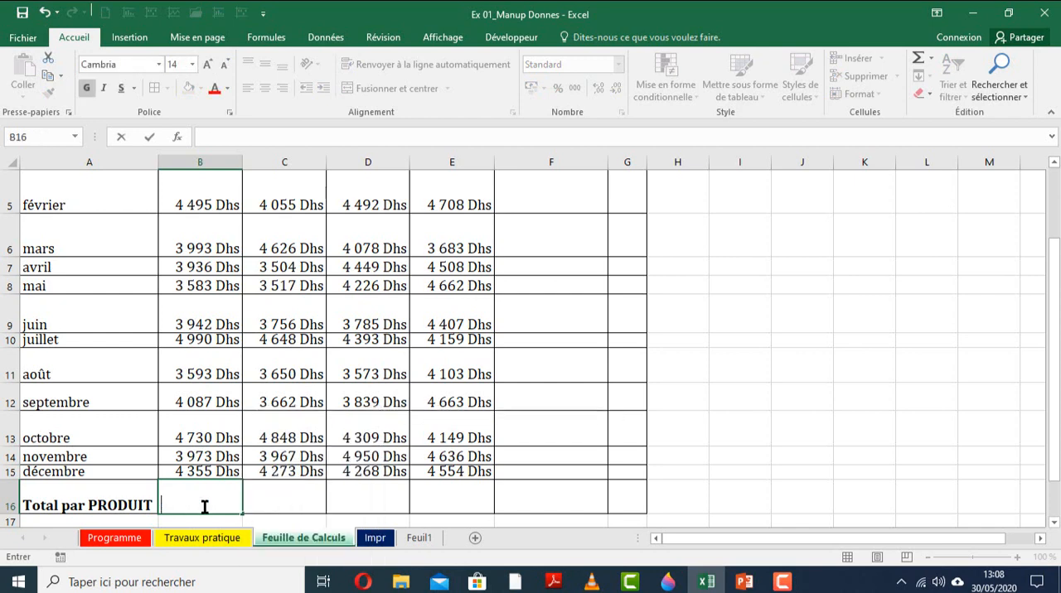
Try to total the products in B16:E16 with the formula =somme(B4:B15), and erase the formula.
drag(228, 501, 422, 490)
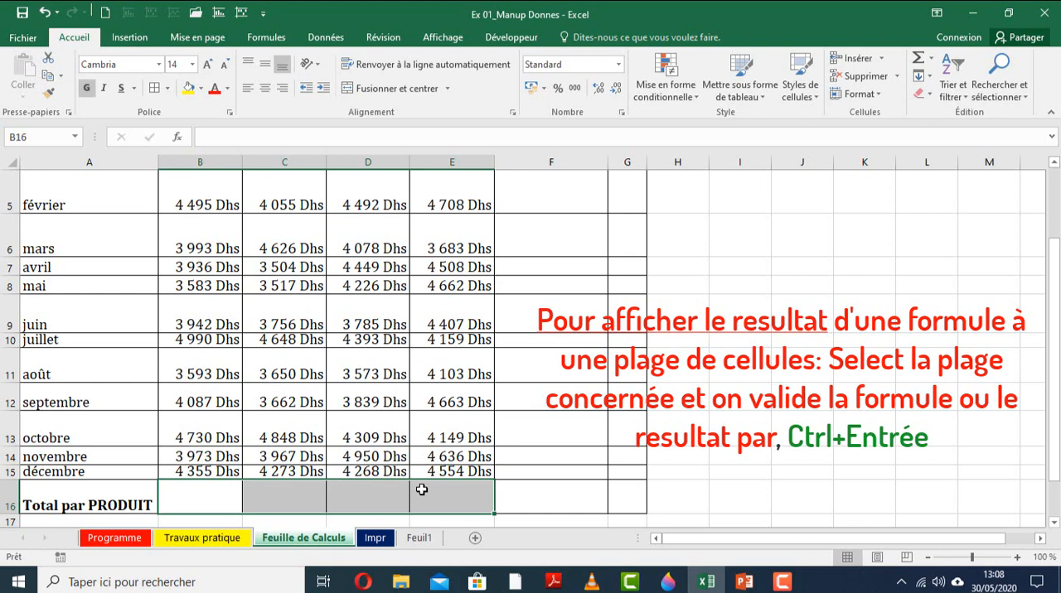
text(=som)
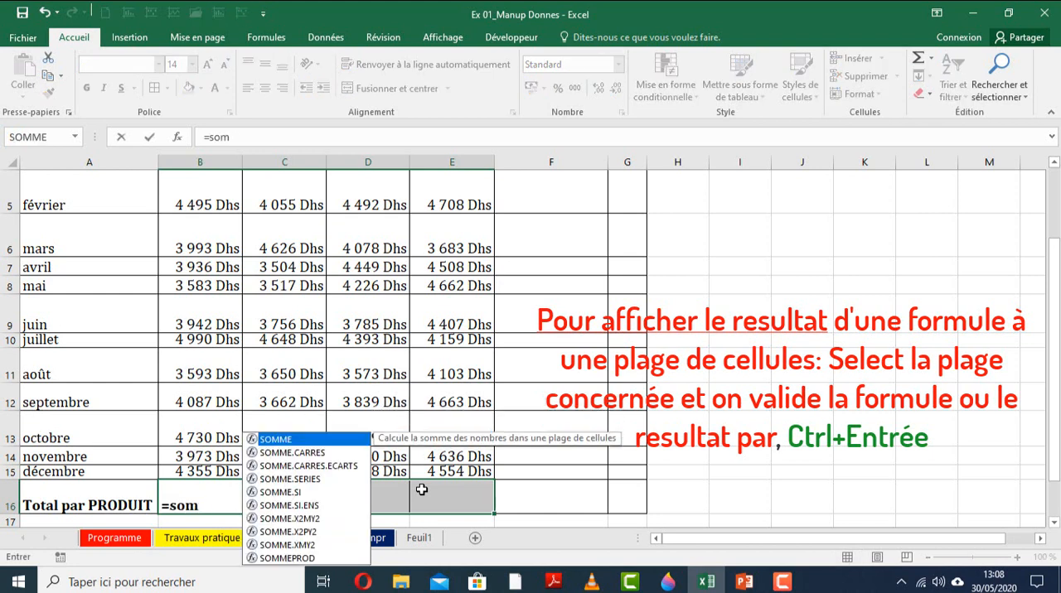
text(me()
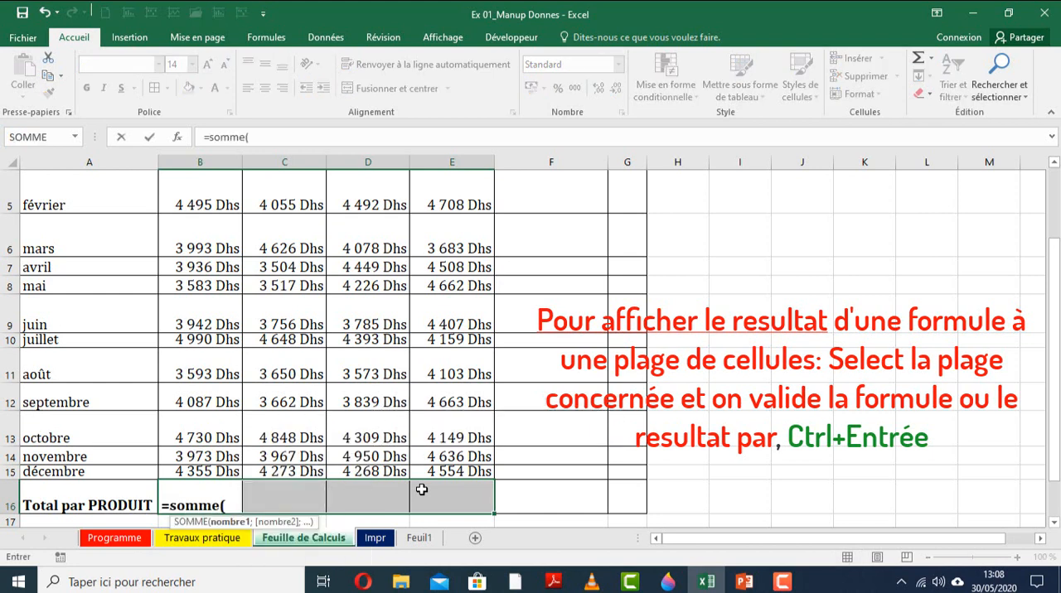
click(236, 471)
drag(232, 172, 223, 215)
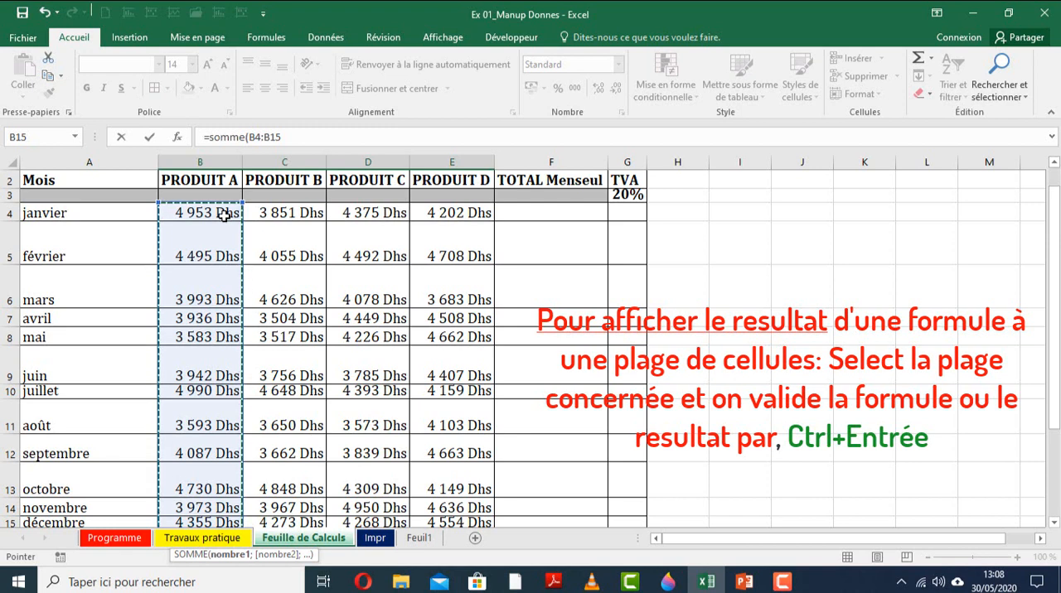
key(Return)
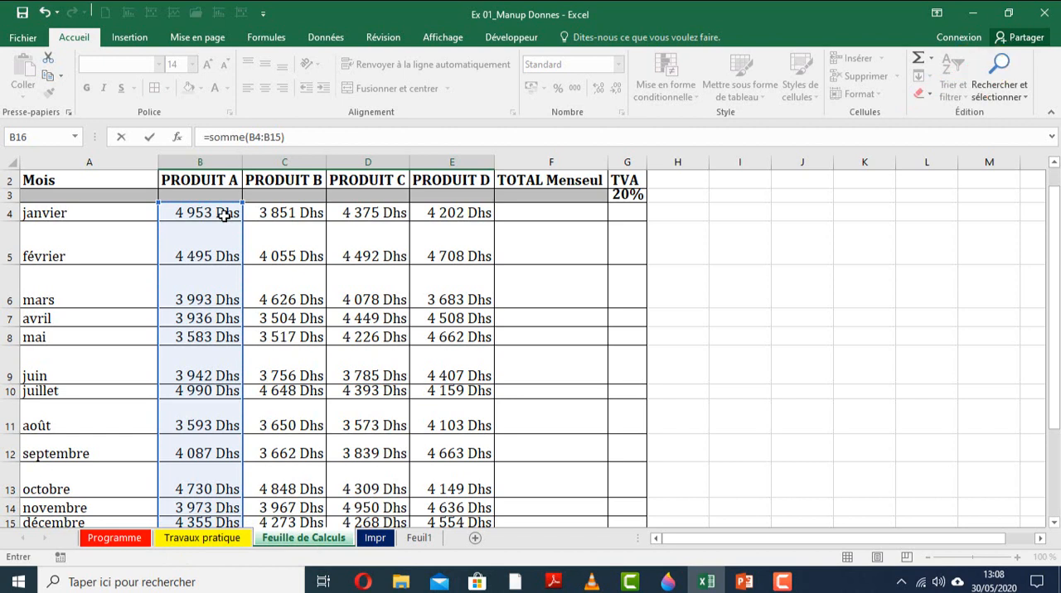
key(BackSpace)
key(BackSpace)
key(BackSpace)
key(BackSpace)
key(BackSpace)
key(BackSpace)
key(BackSpace)
key(BackSpace)
key(BackSpace)
key(BackSpace)
key(BackSpace)
key(BackSpace)
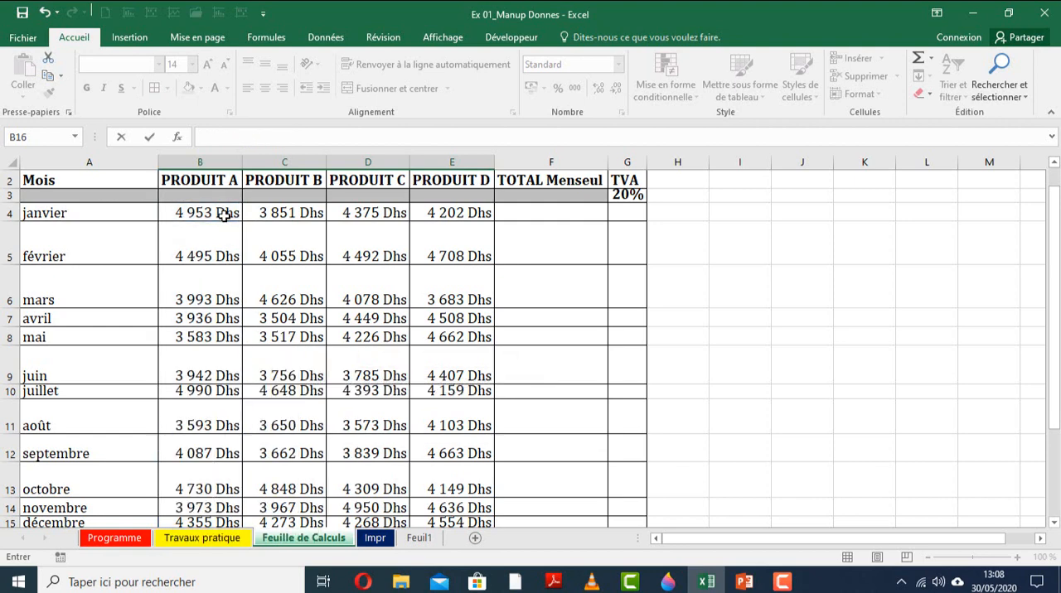
Fill the Total par PRODUIT cells B16:E16 together with the formula =somme(B4:B15).
scroll(220, 212, down, 3)
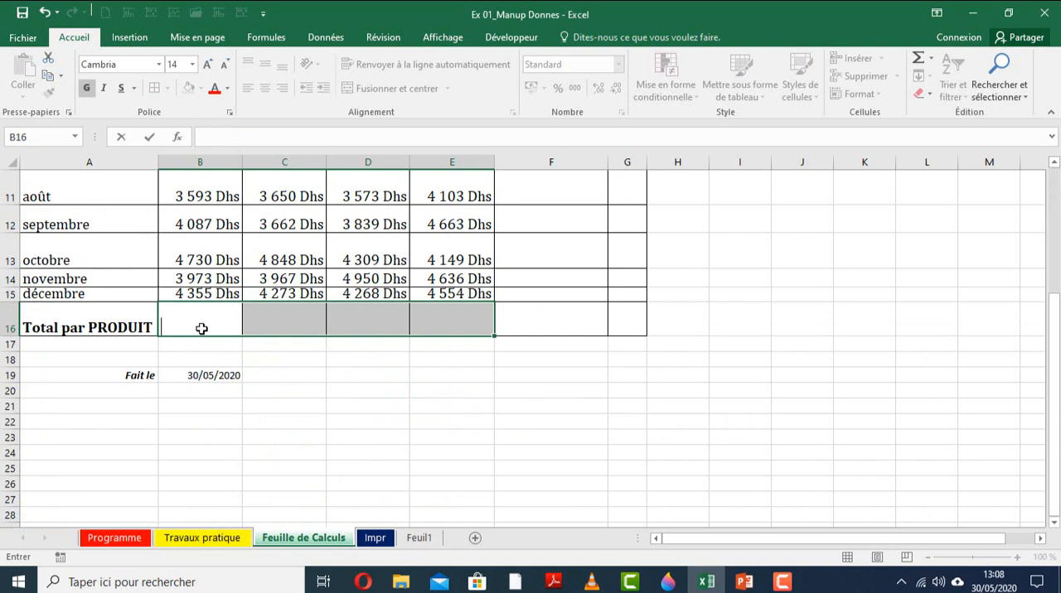
drag(201, 329, 430, 322)
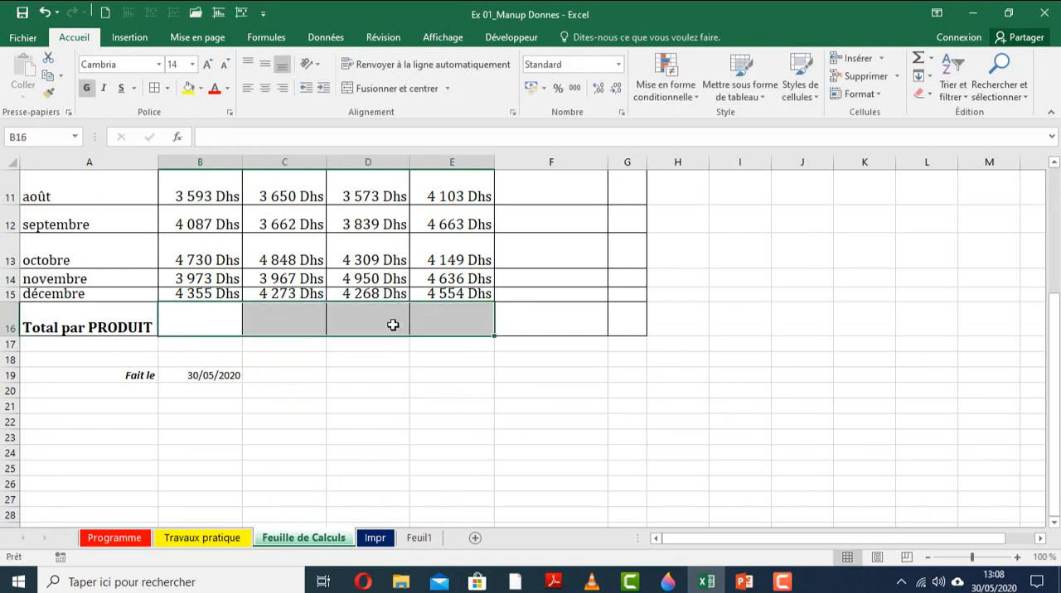
text(=)
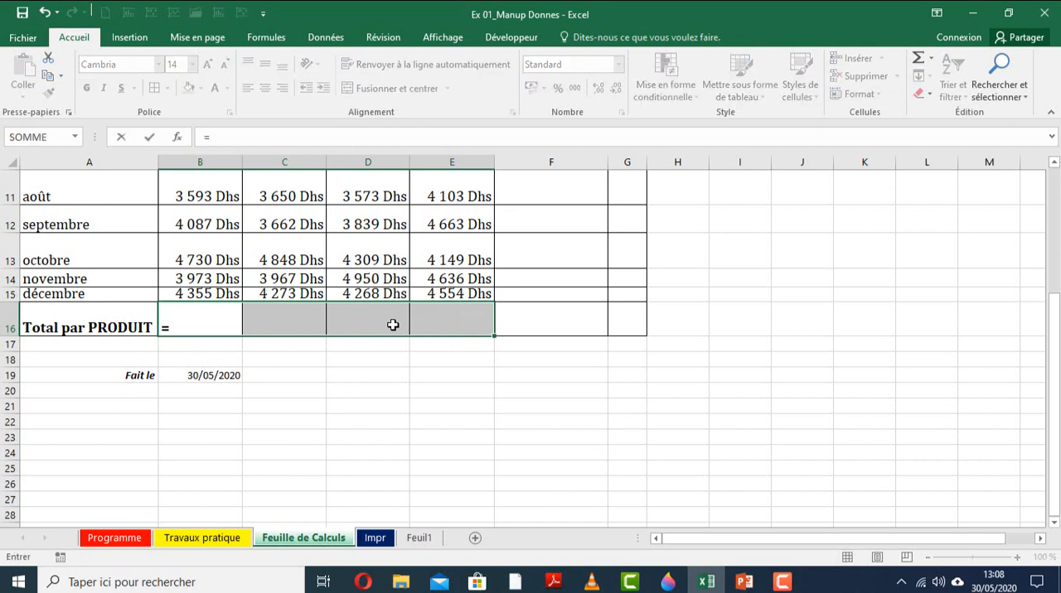
text(somme()
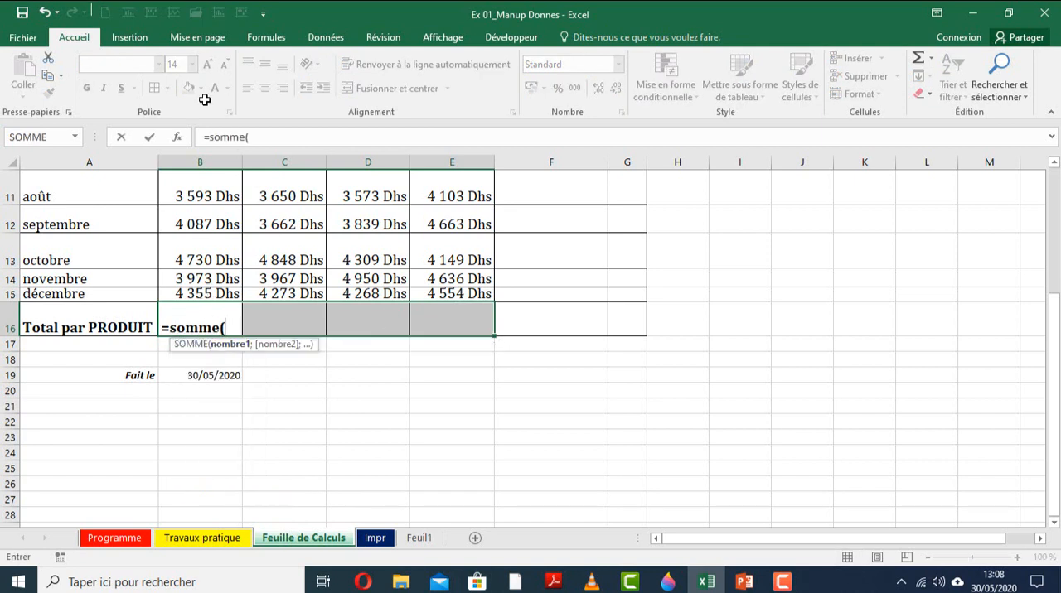
drag(200, 294, 233, 224)
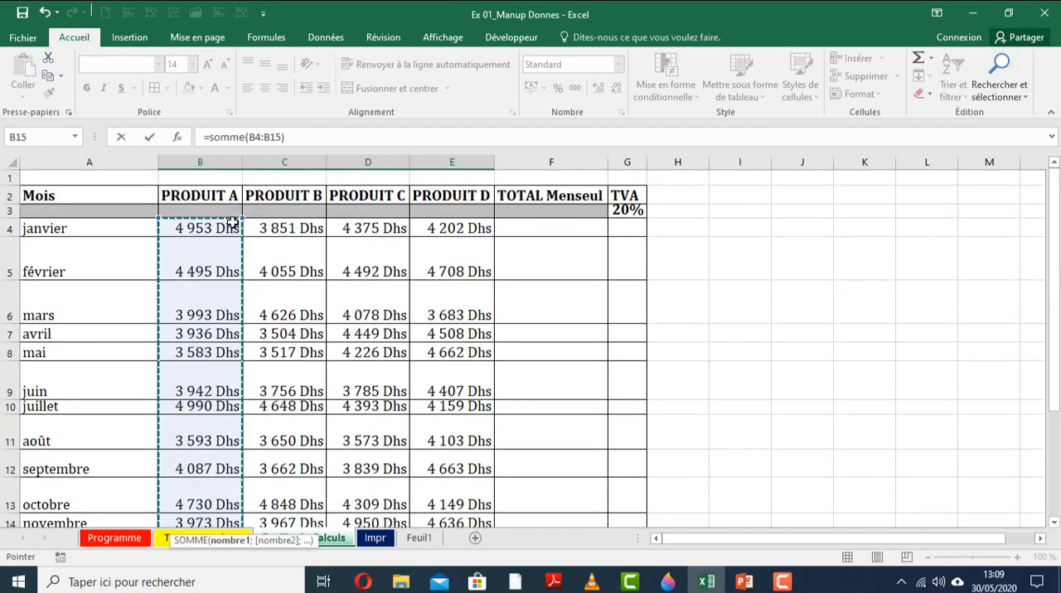
text())
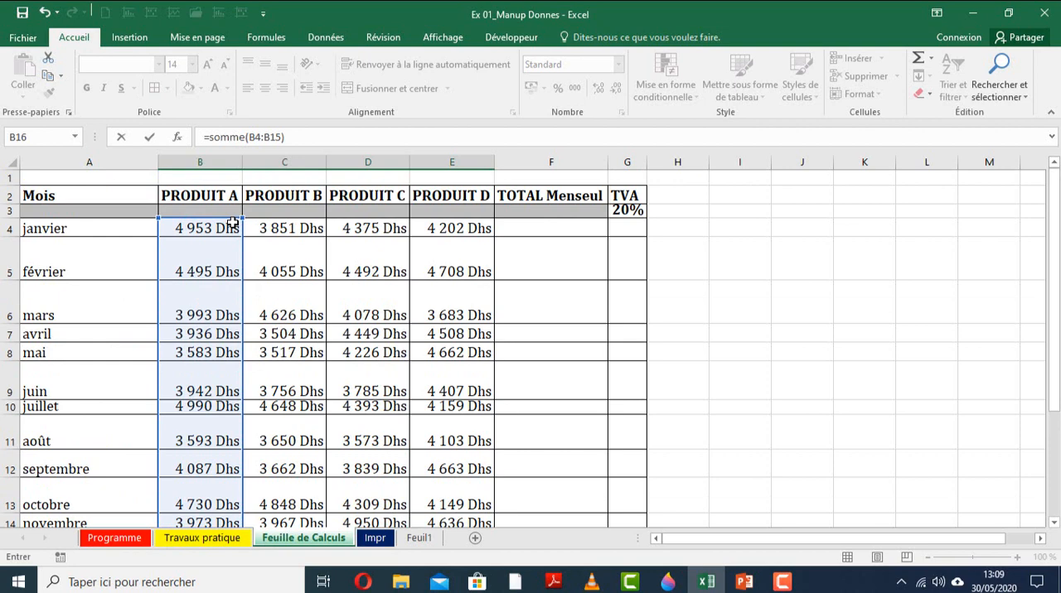
key(ctrl+Return)
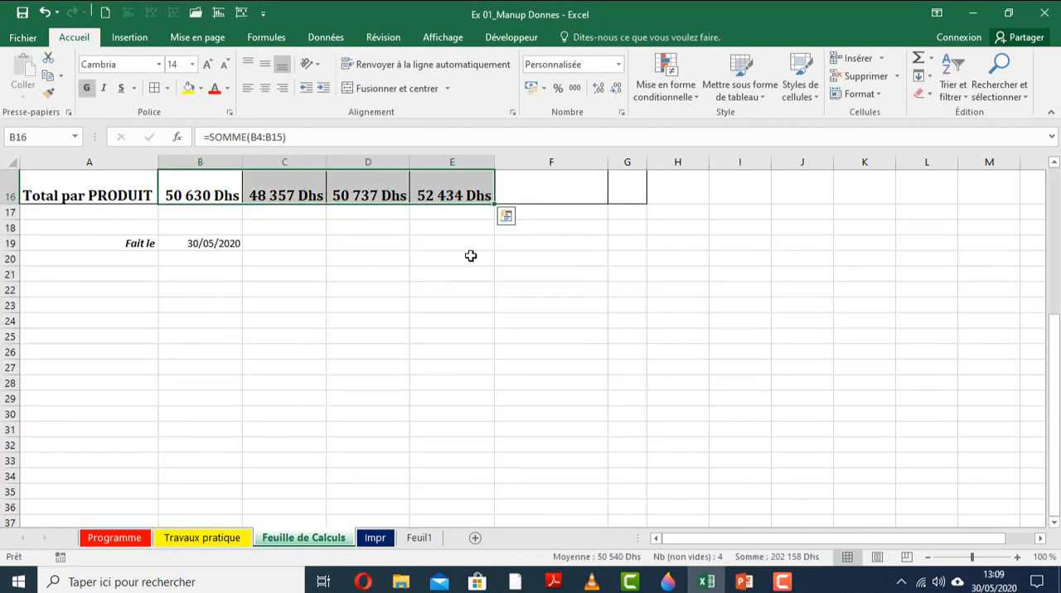
Fill the TOTAL Menseul cells F4:F16 together with the formula =somme(B4:E4).
scroll(470, 254, up, 3)
scroll(470, 254, up, 3)
drag(542, 228, 570, 439)
scroll(568, 438, up, 2)
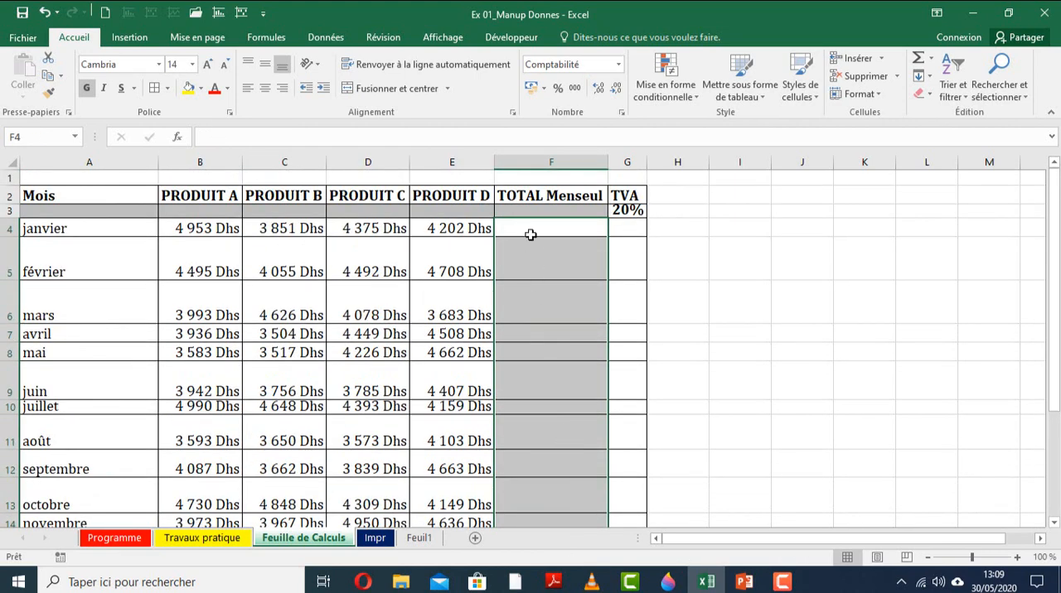
text(=somme()
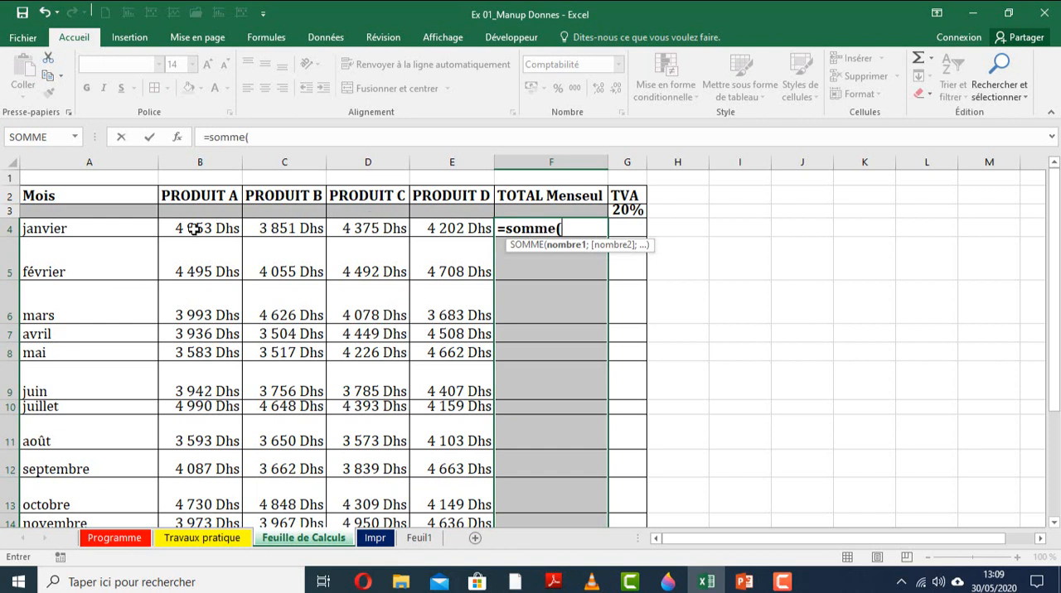
drag(191, 229, 445, 230)
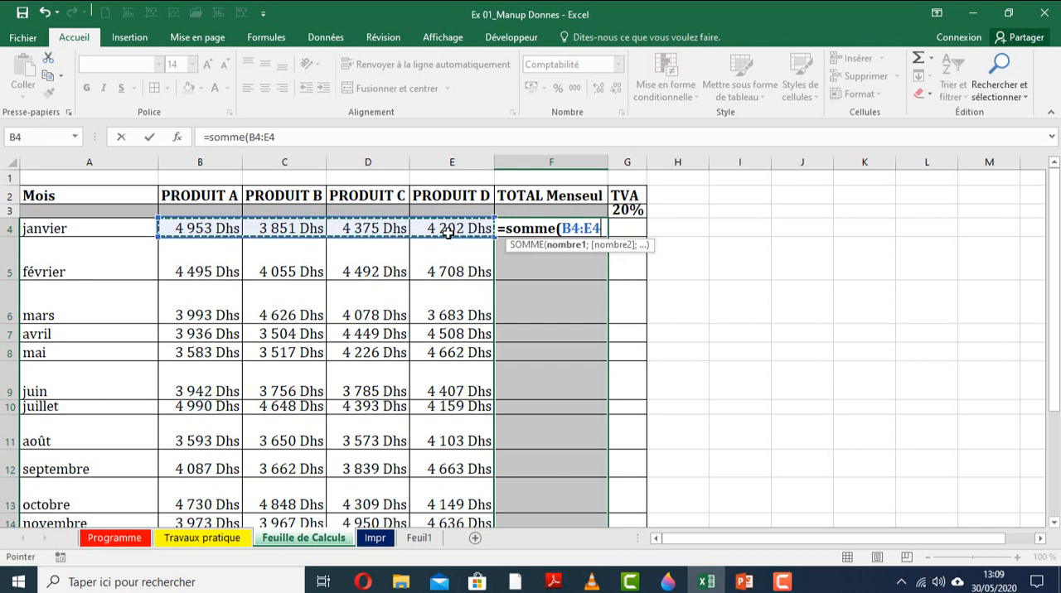
text())
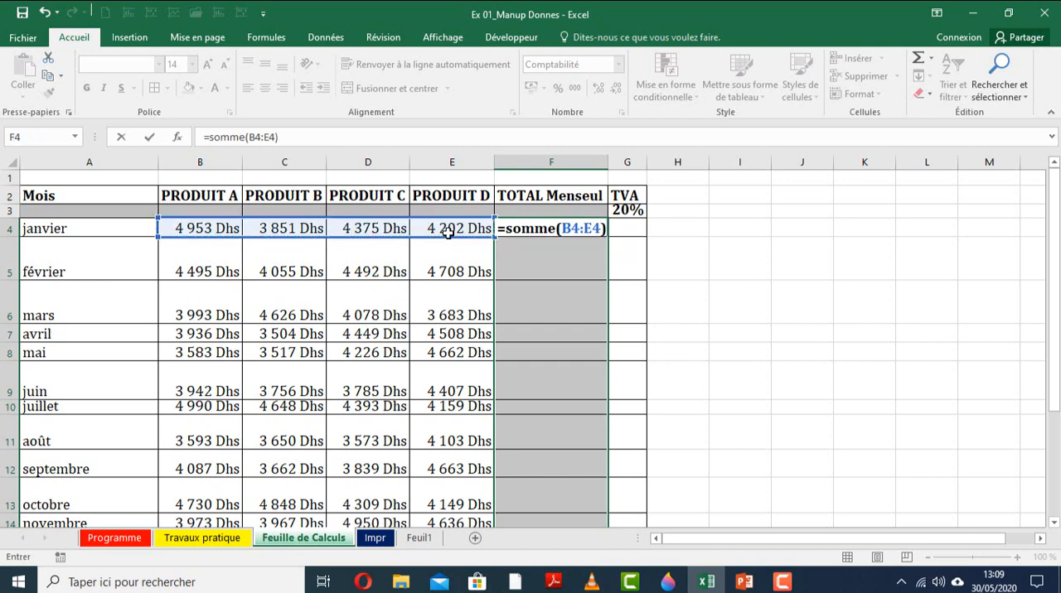
key(ctrl+Return)
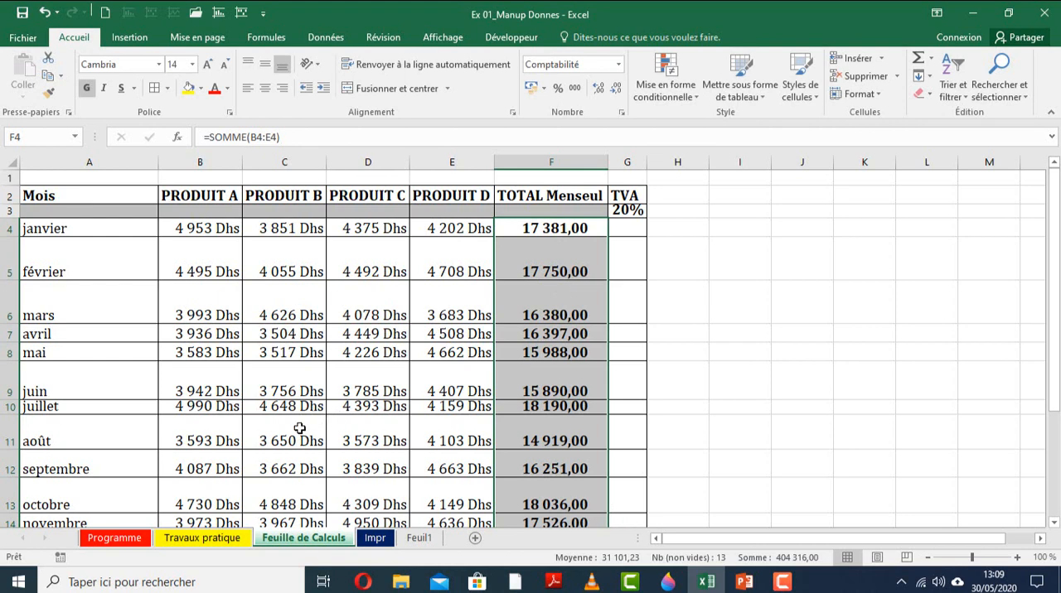
Review the task list on Travaux pratique, and auto-fit the widths of columns A to F on Feuille de Calculs.
scroll(300, 428, down, 4)
click(218, 541)
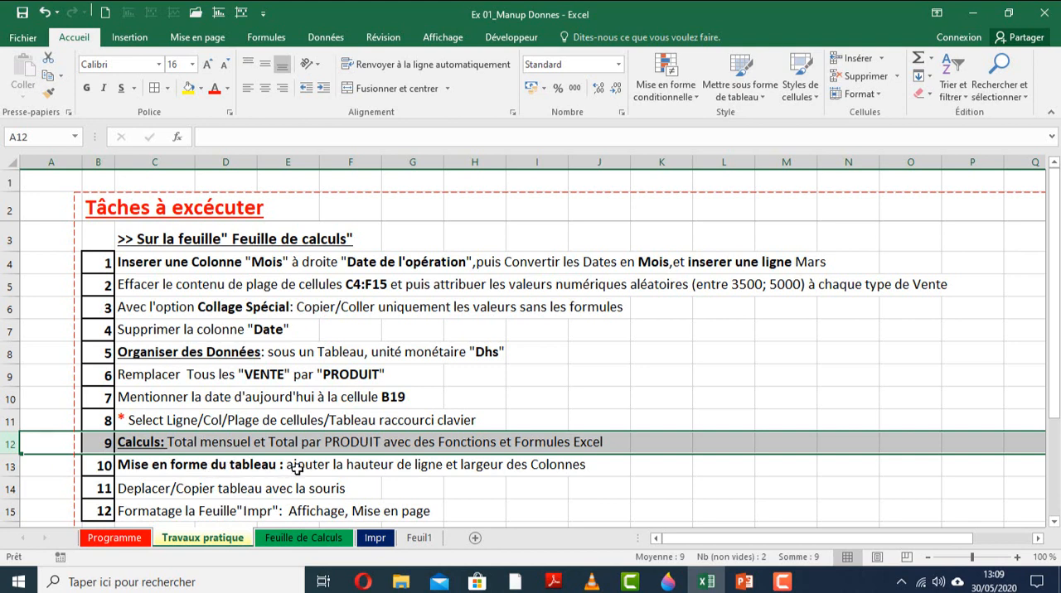
click(330, 538)
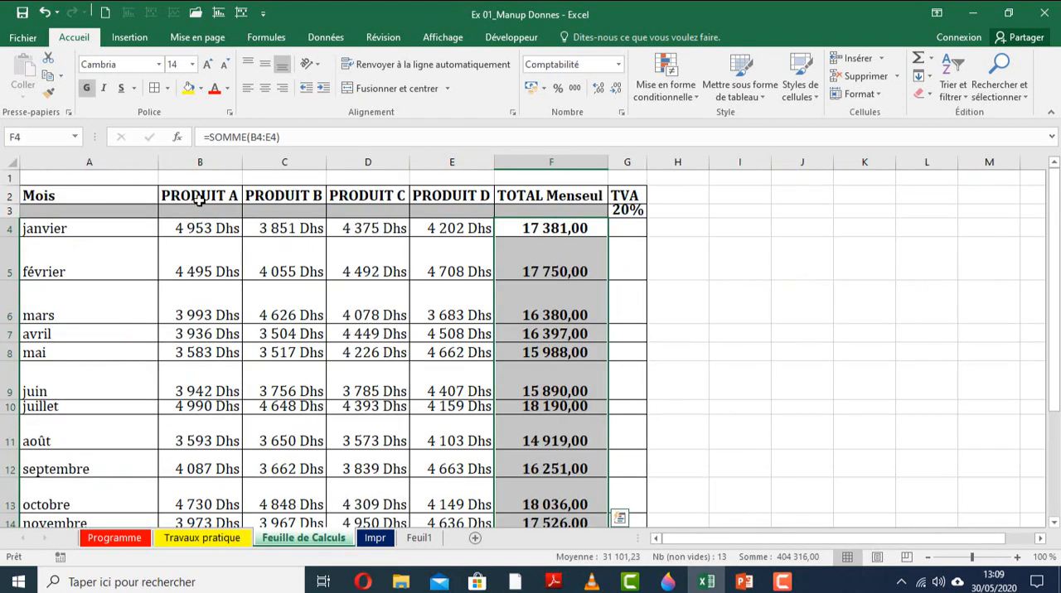
click(197, 202)
click(199, 154)
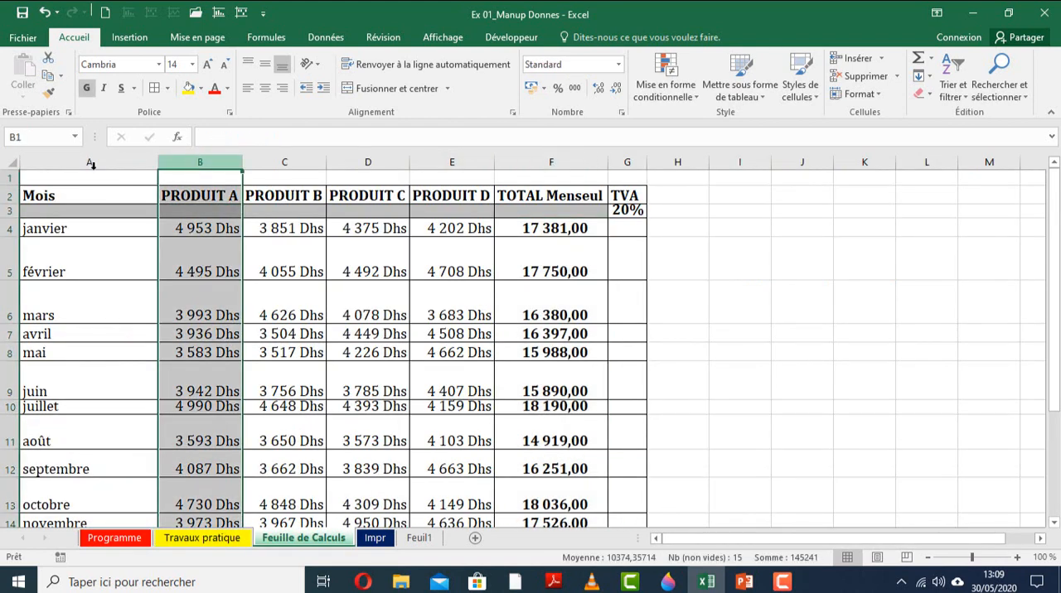
drag(156, 193, 508, 147)
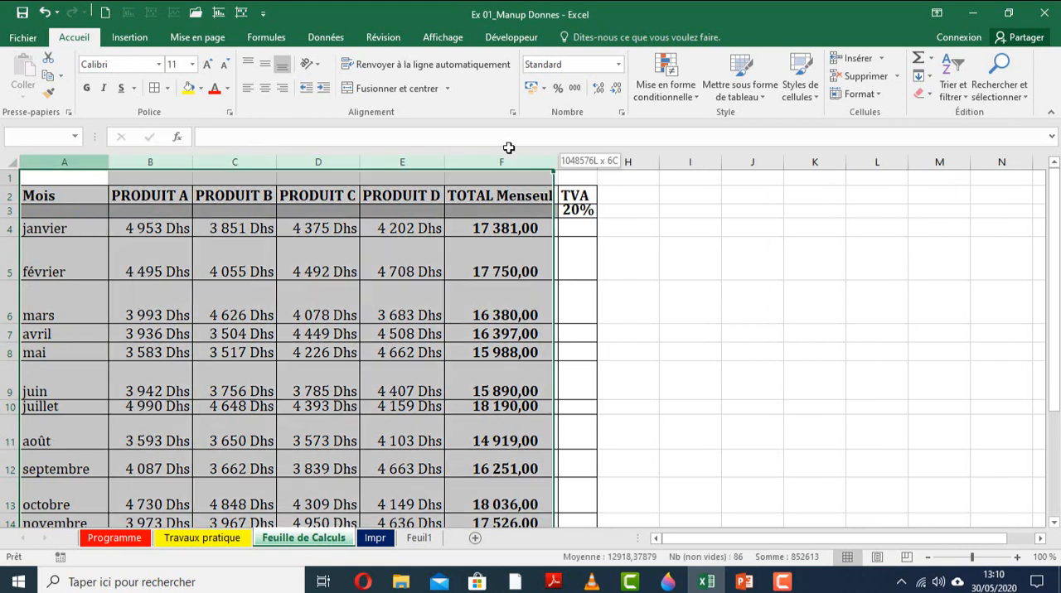
double_click(360, 161)
scroll(301, 326, down, 5)
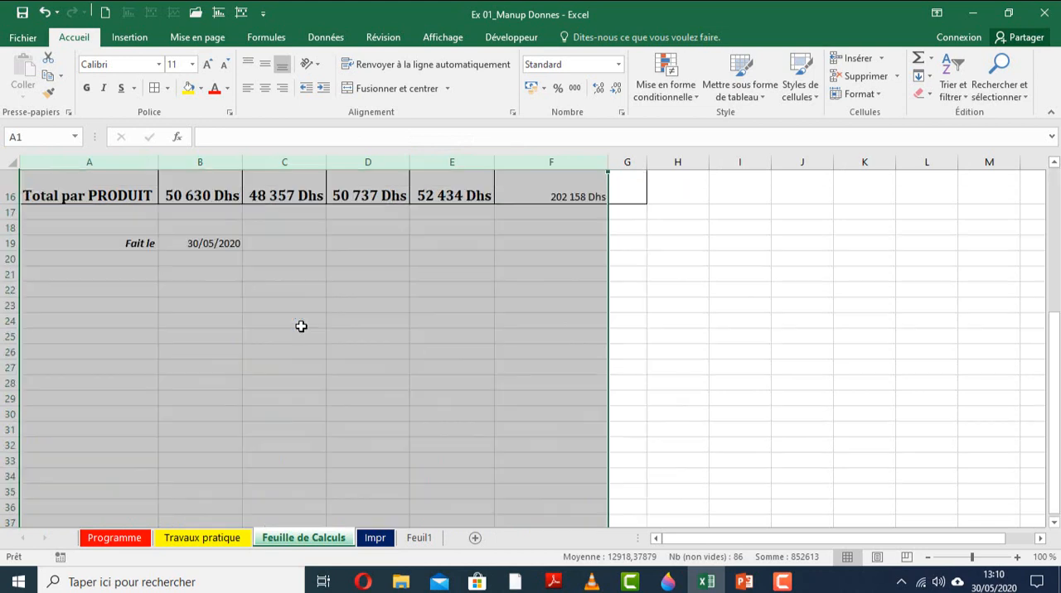
scroll(301, 327, up, 5)
click(33, 261)
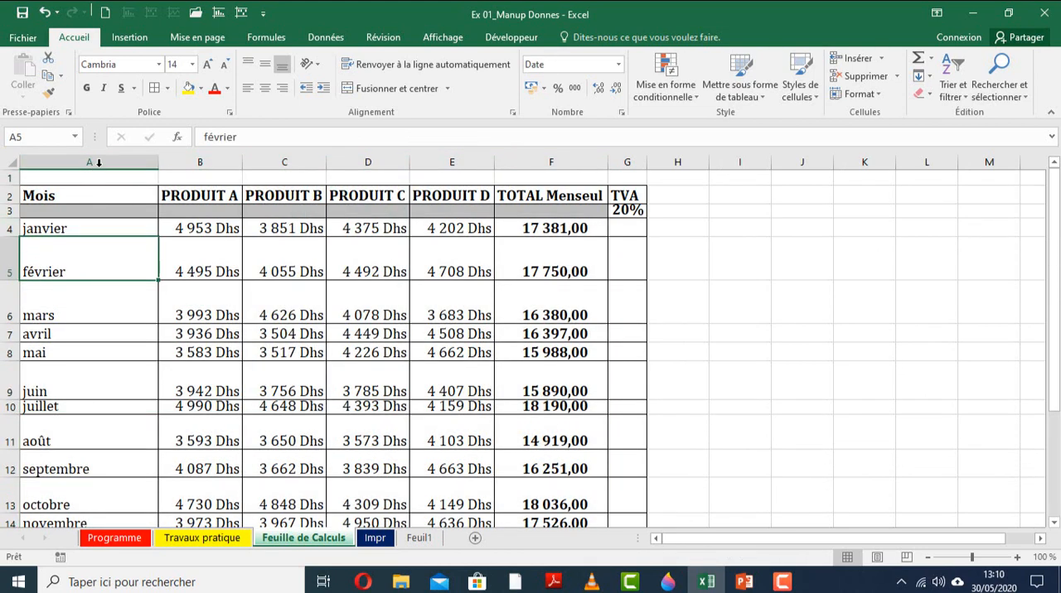
Give rows 4 to 16 of the sales table, from janvier to Total par PRODUIT, one uniform compact height.
click(7, 229)
click(7, 253)
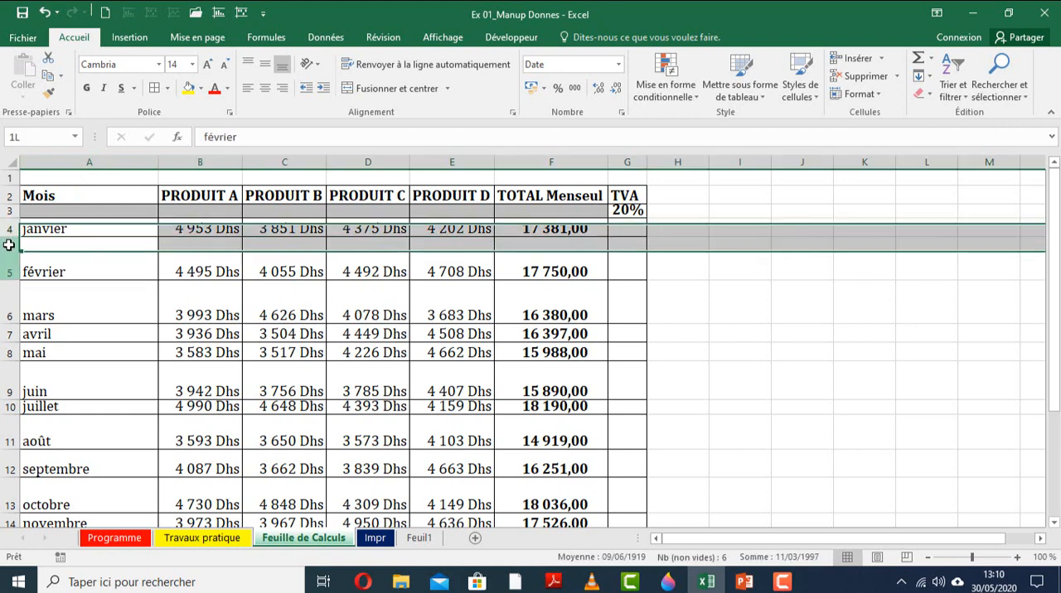
click(7, 229)
click(5, 256)
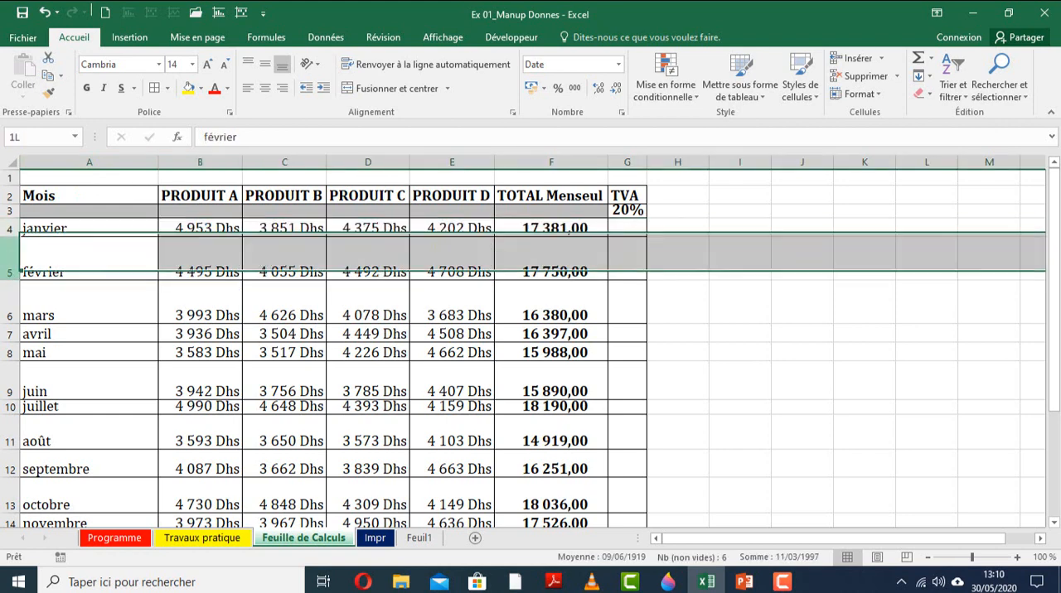
click(4, 302)
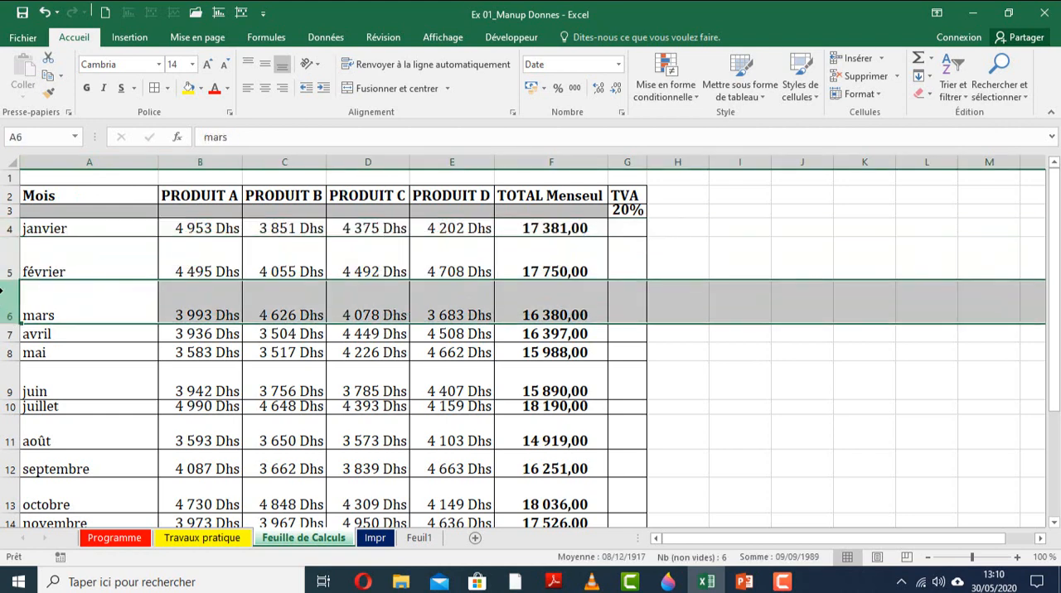
click(7, 230)
mouse_move(8, 515)
mouse_down()
mouse_move(10, 465)
mouse_move(10, 497)
mouse_up()
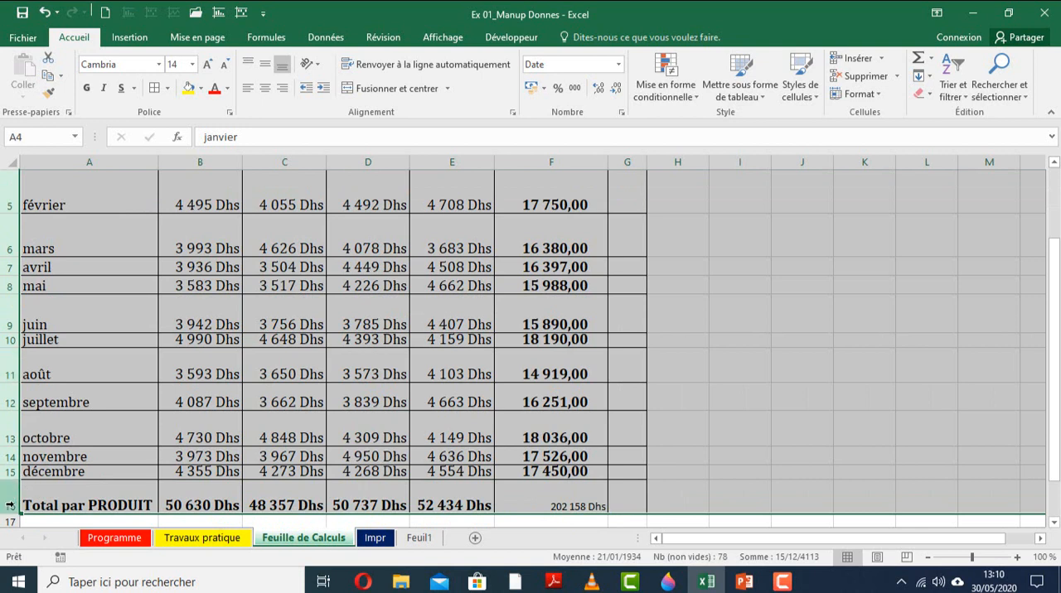
right_click(12, 434)
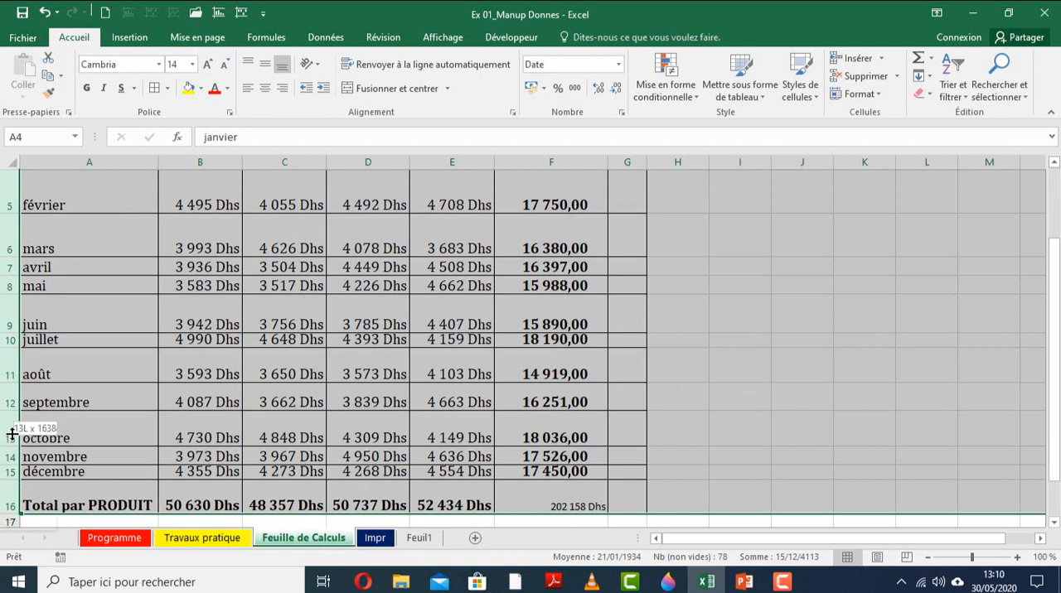
drag(12, 434, 13, 426)
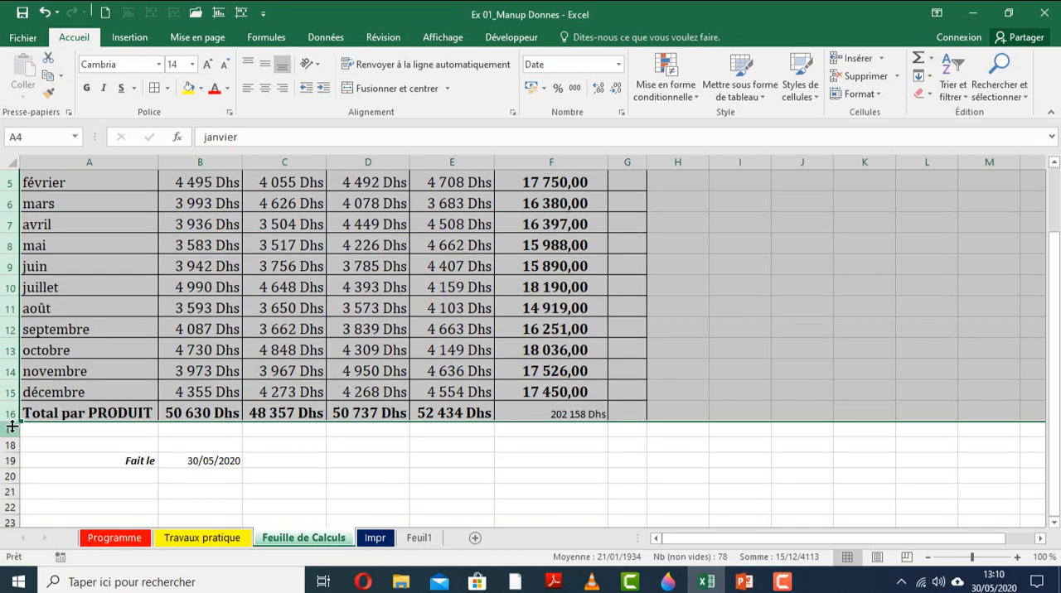
scroll(105, 337, up, 2)
click(106, 335)
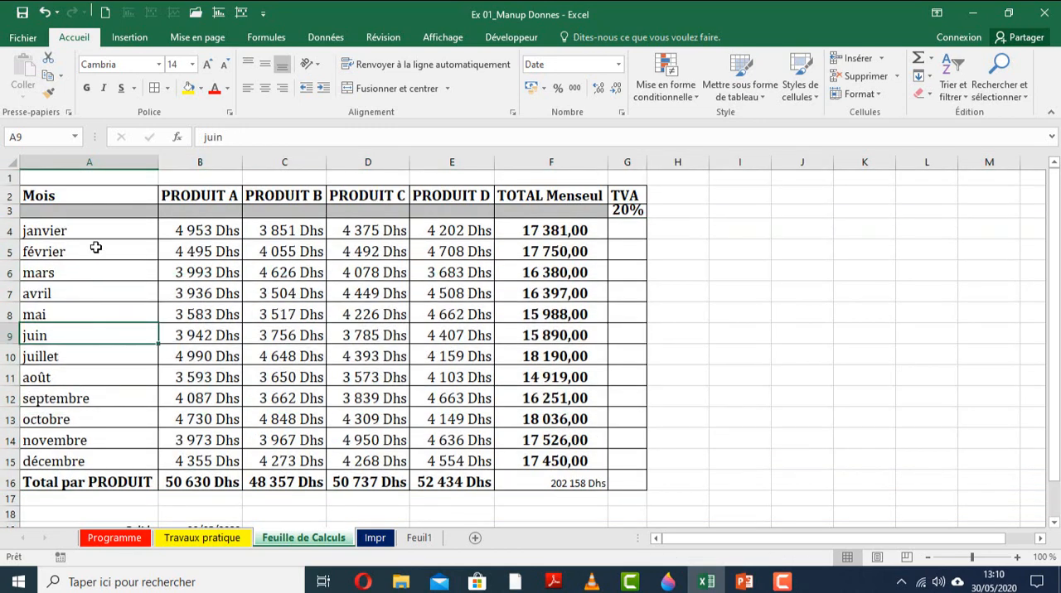
Review task 11, Deplacer/Copier tableau avec la souris, on Travaux pratique and return to Feuille de Calculs.
key(ctrl+Page_Up)
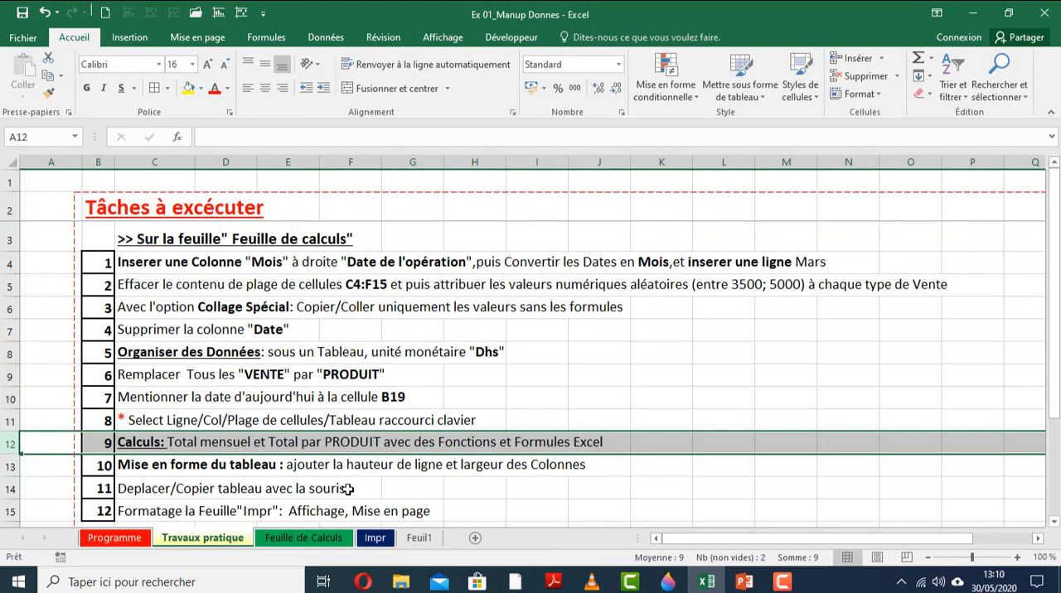
click(8, 488)
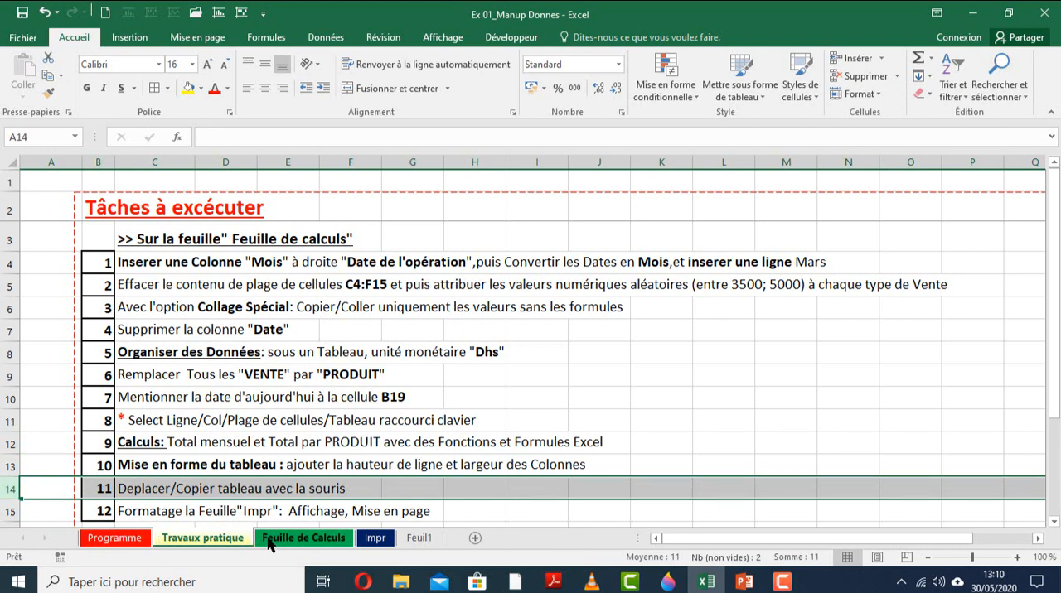
key(ctrl+Page_Down)
Select the entire sales table A2:G16 and move it so that it starts at cell I2.
click(246, 349)
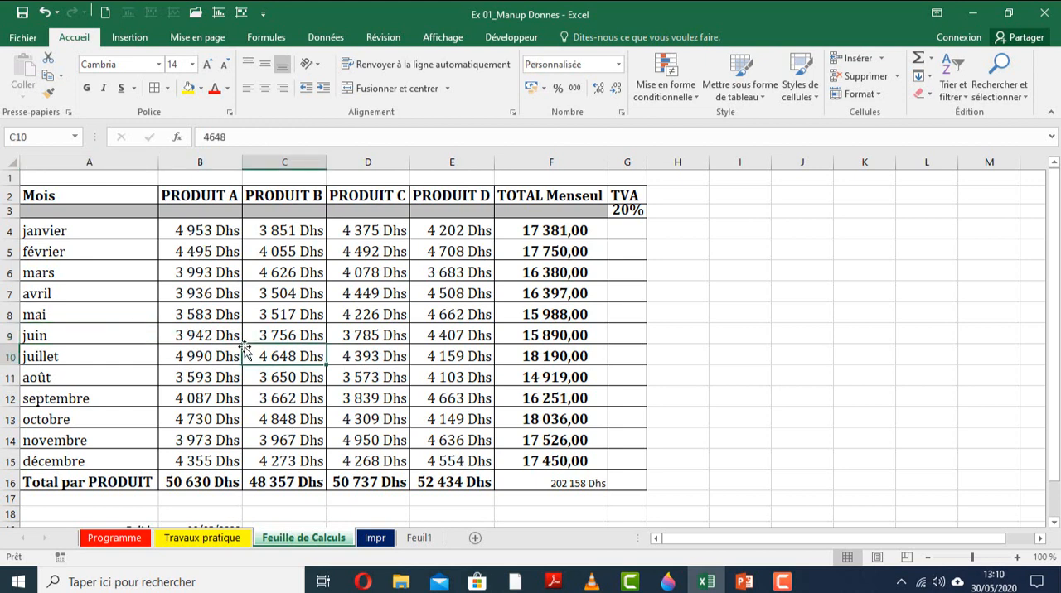
key(ctrl+a)
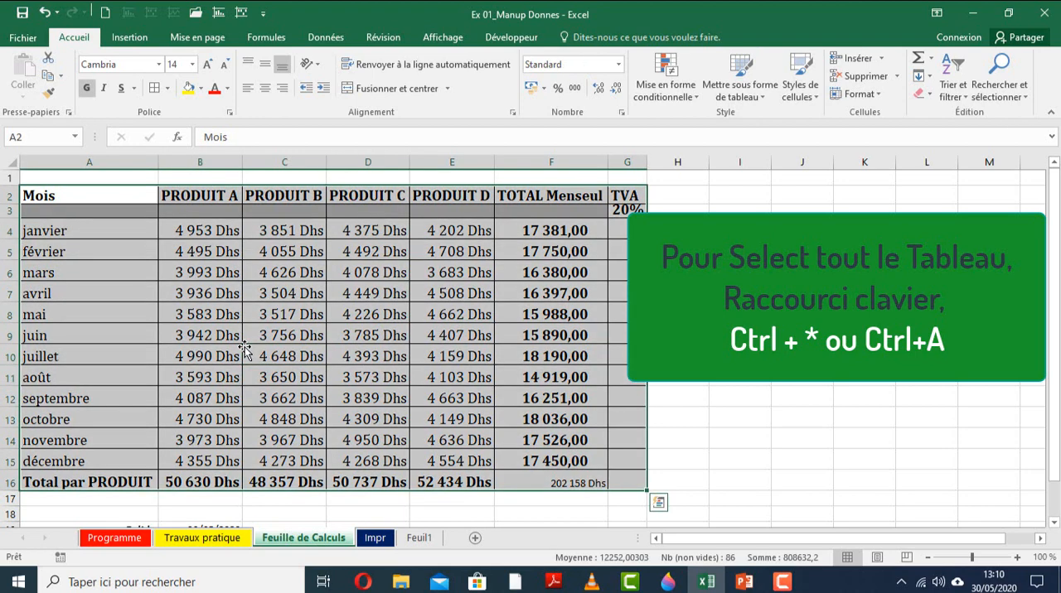
click(245, 348)
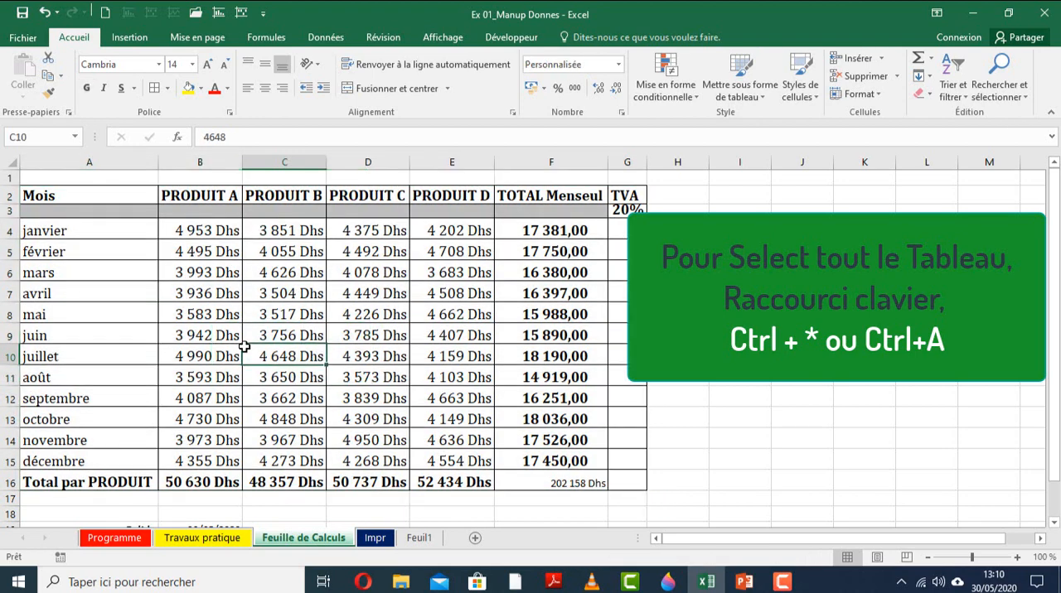
key(ctrl+a)
click(246, 348)
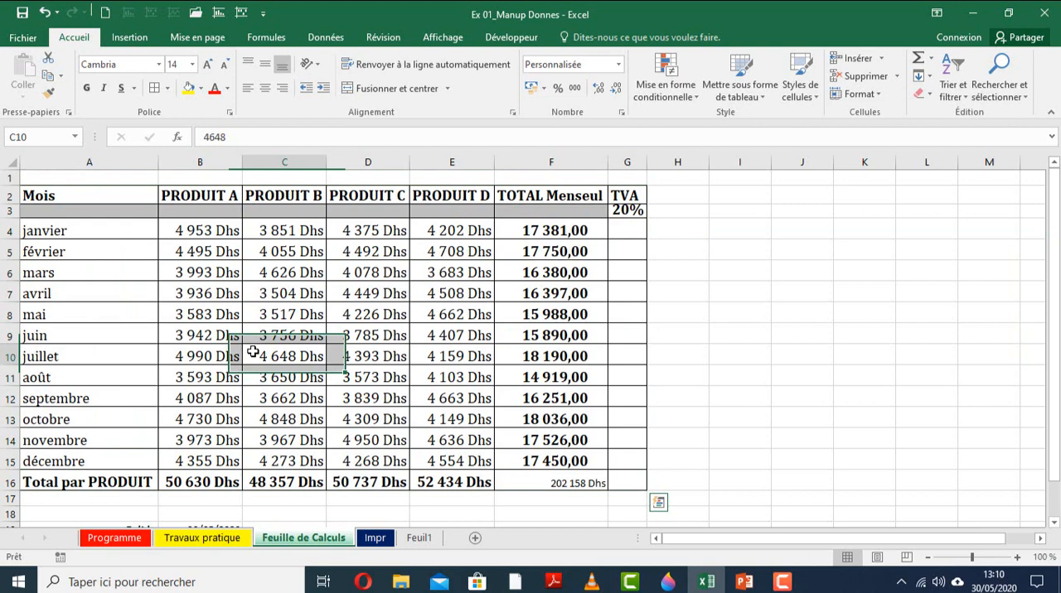
click(209, 358)
key(ctrl+a)
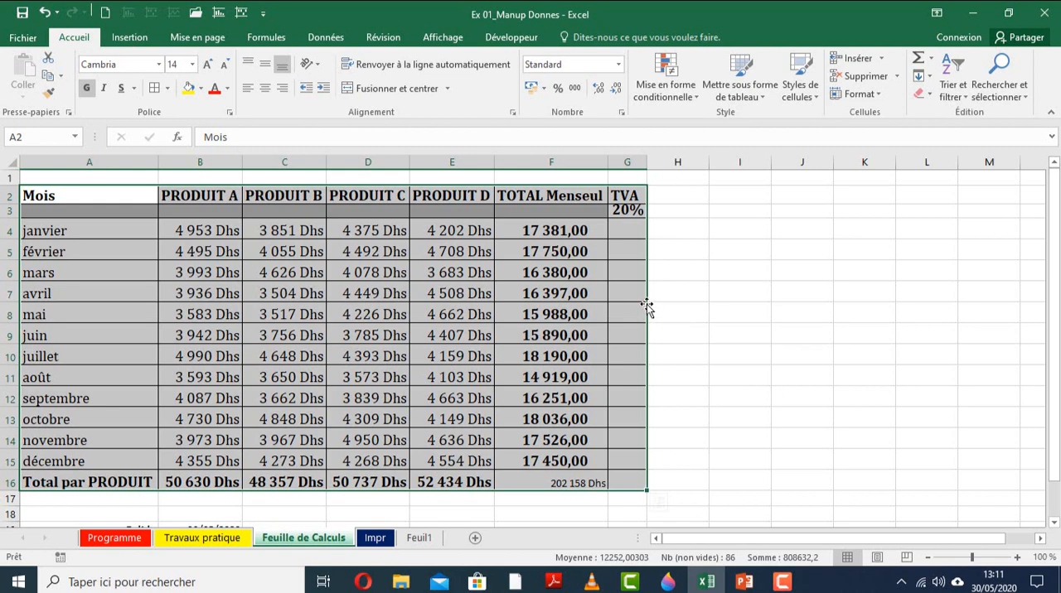
drag(647, 305, 883, 310)
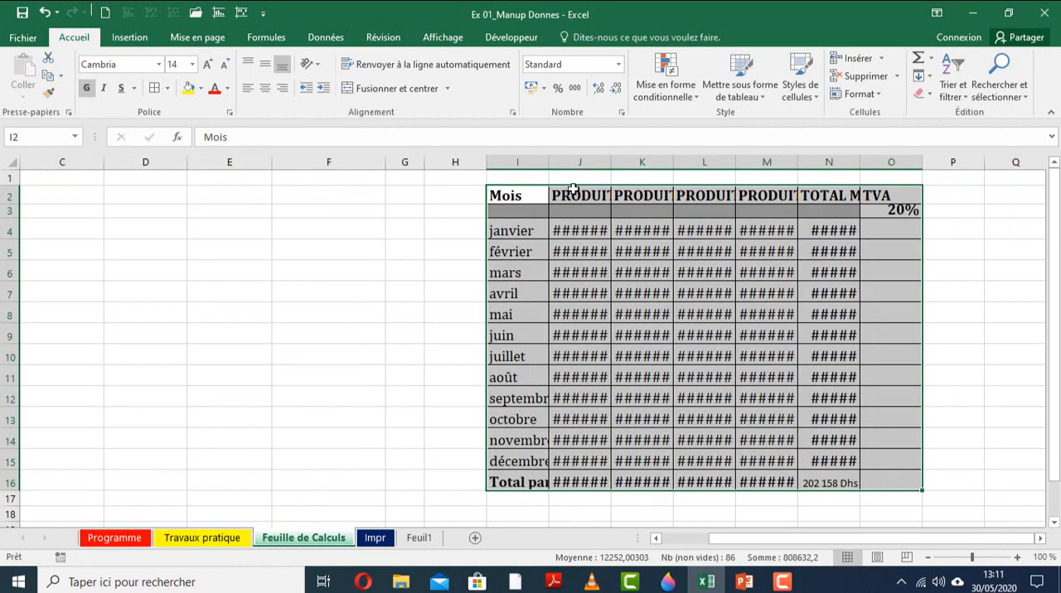
Auto-fit the widths of columns I to O so the moved table's contents fit.
click(526, 158)
drag(526, 158, 885, 152)
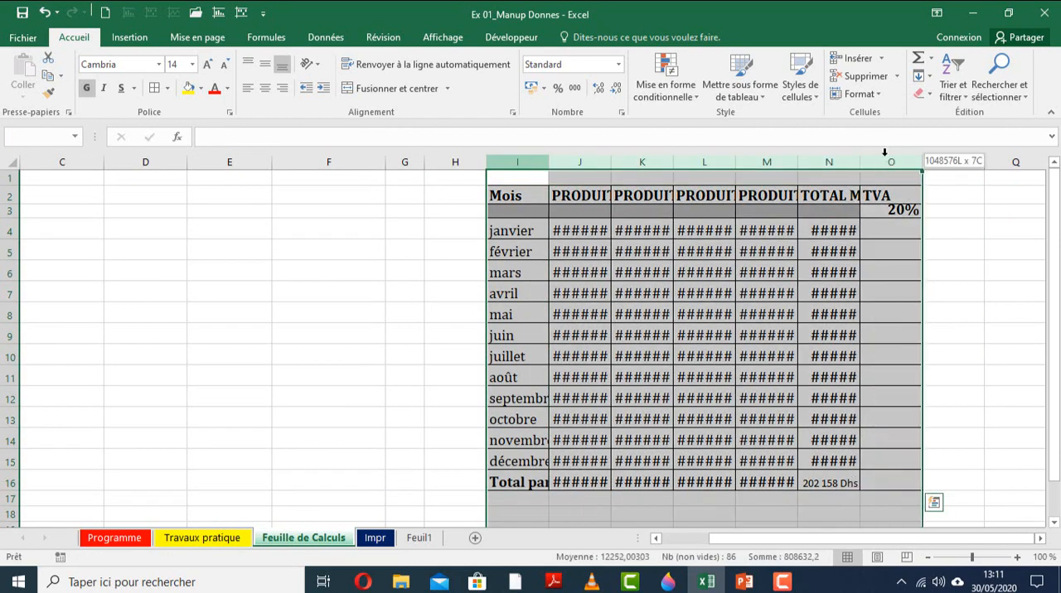
double_click(735, 162)
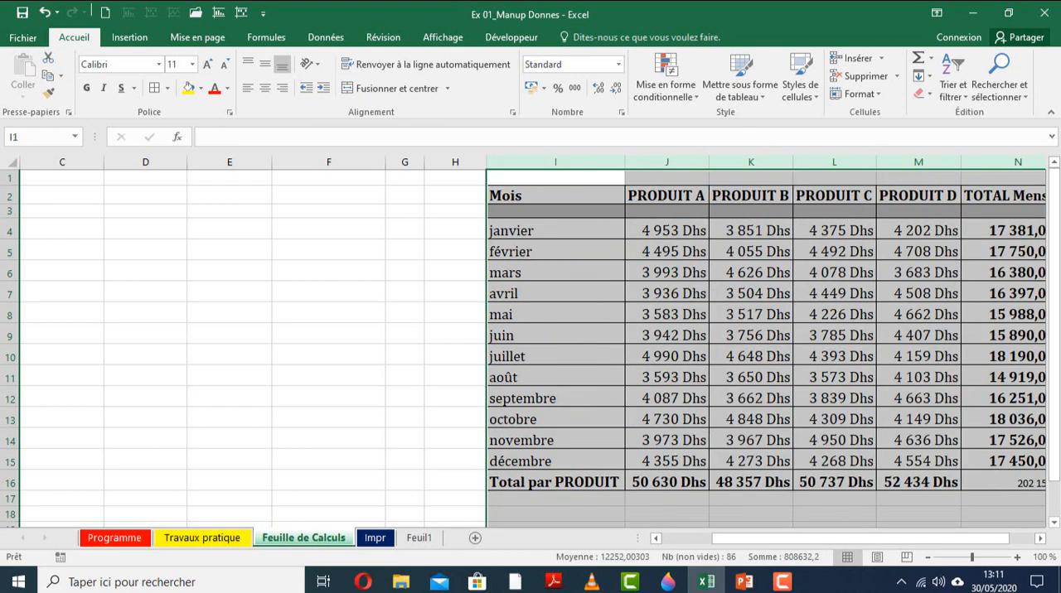
Undo the column auto-fit and the table move so the sales table starts at cell A2 again.
drag(834, 540, 857, 540)
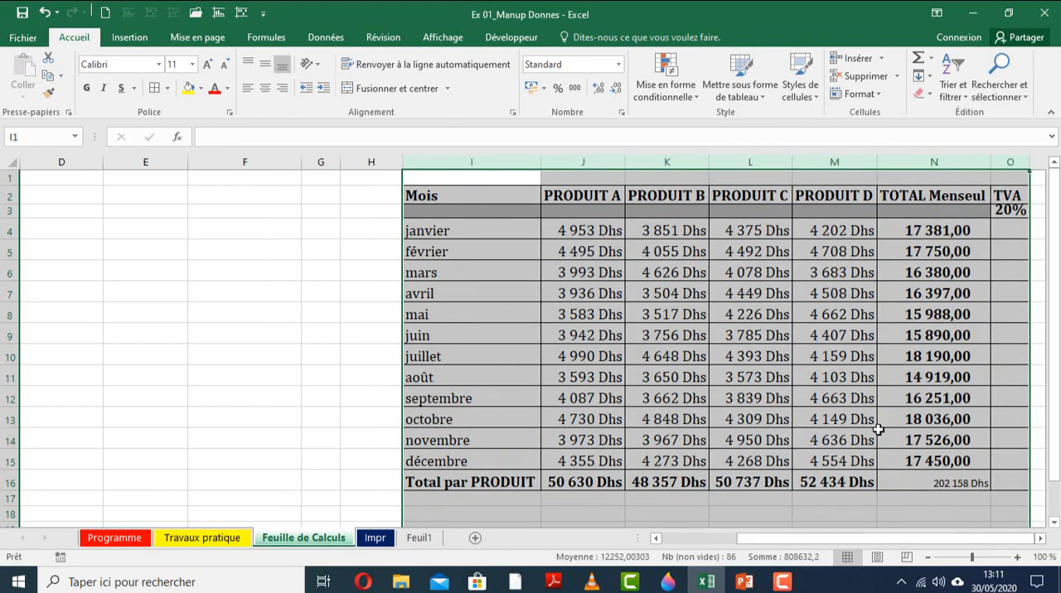
key(ctrl+z)
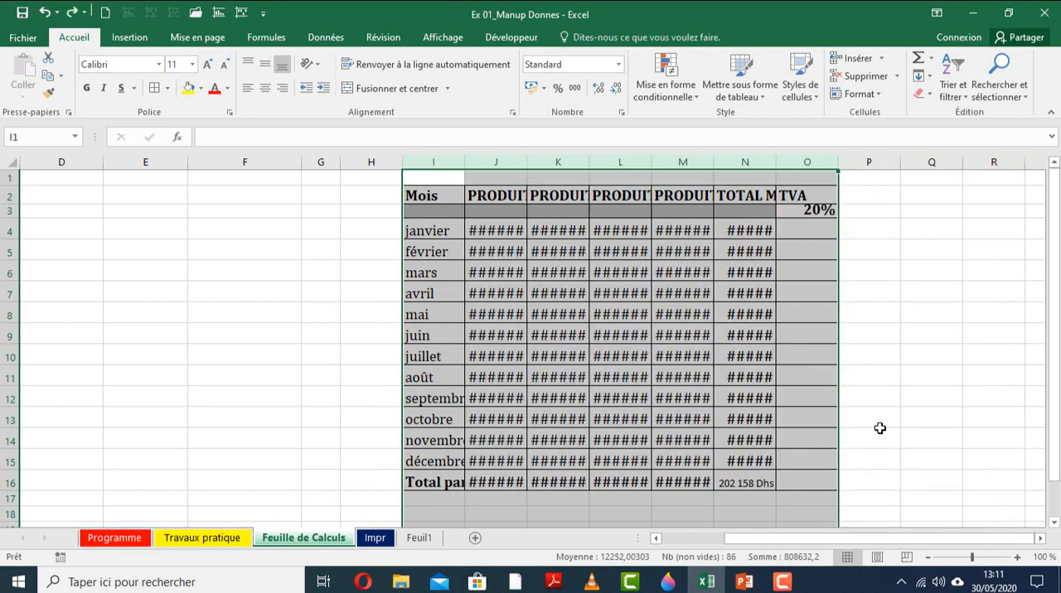
key(ctrl+z)
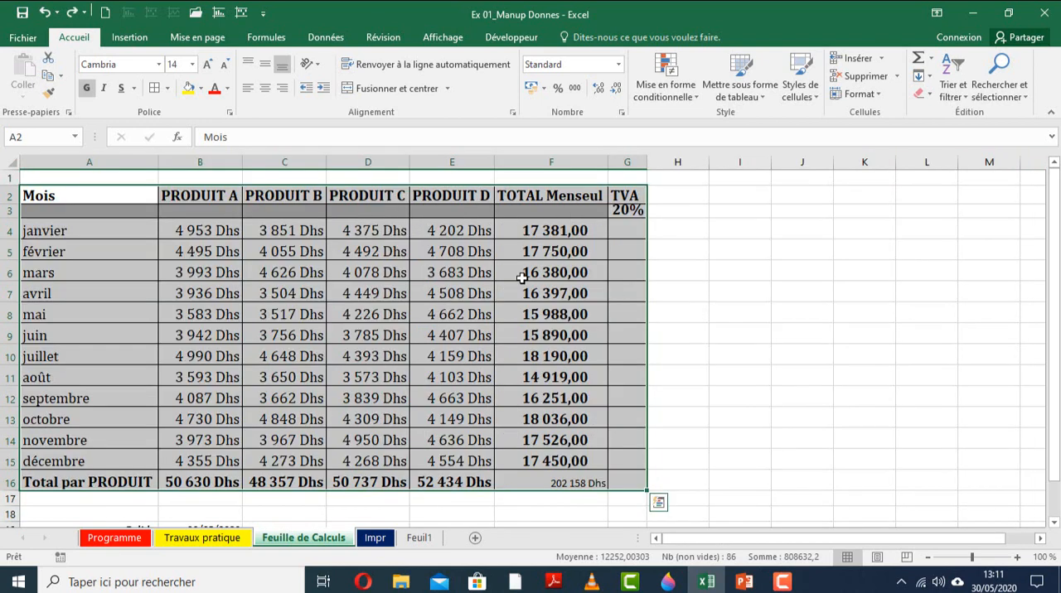
click(358, 319)
key(ctrl+z)
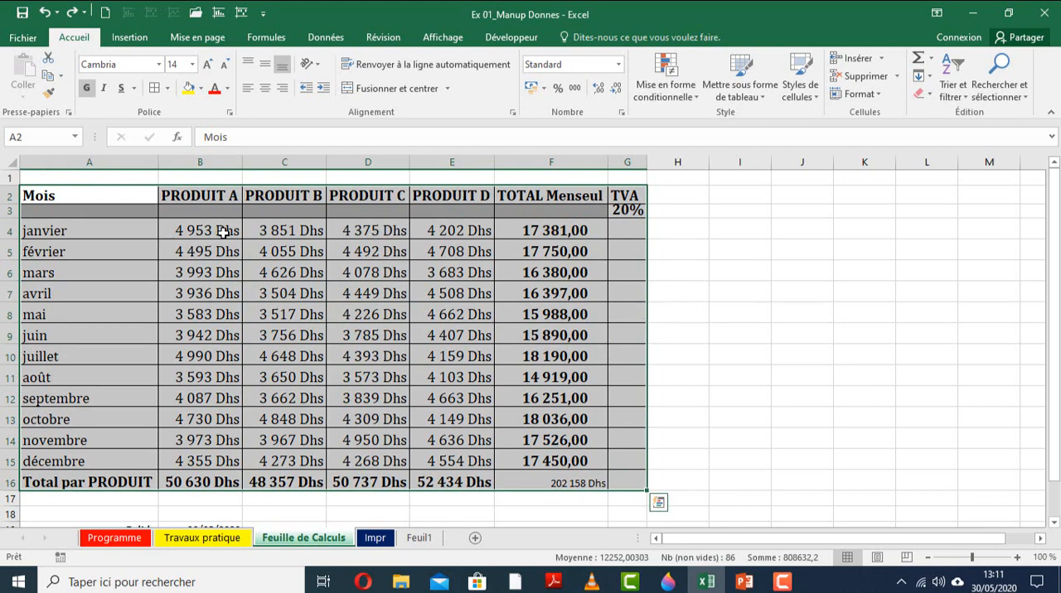
Clear the grand total in cell F16 and fill that cell with black.
click(554, 477)
key(Delete)
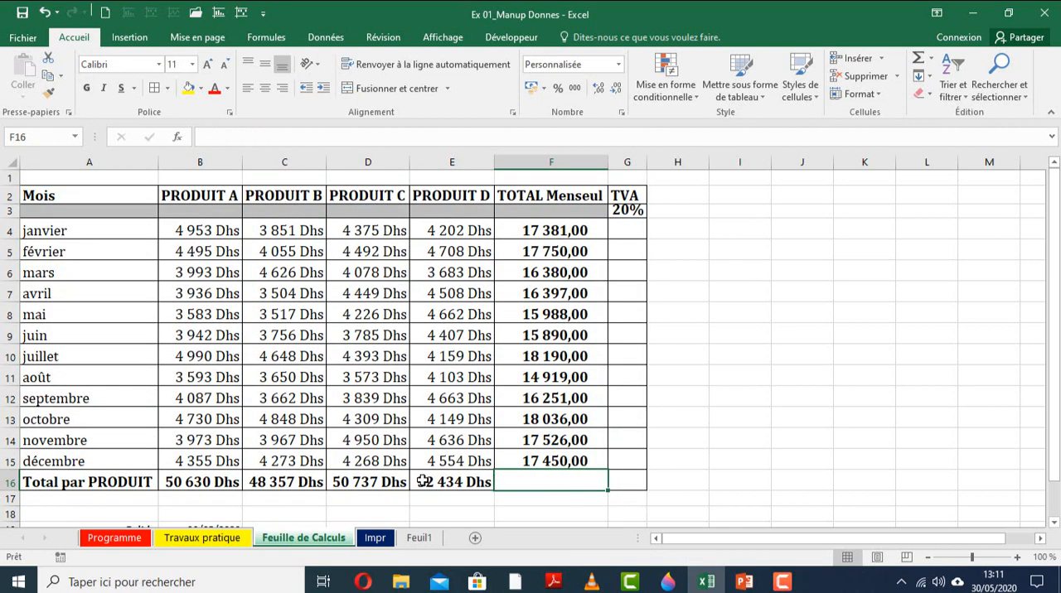
click(424, 480)
click(501, 478)
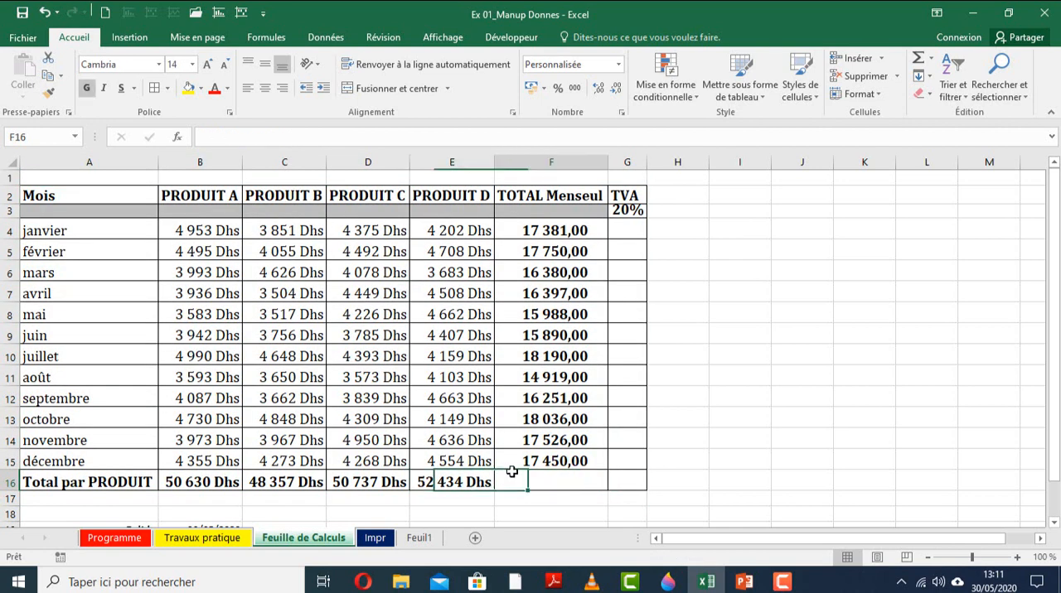
click(202, 89)
click(205, 133)
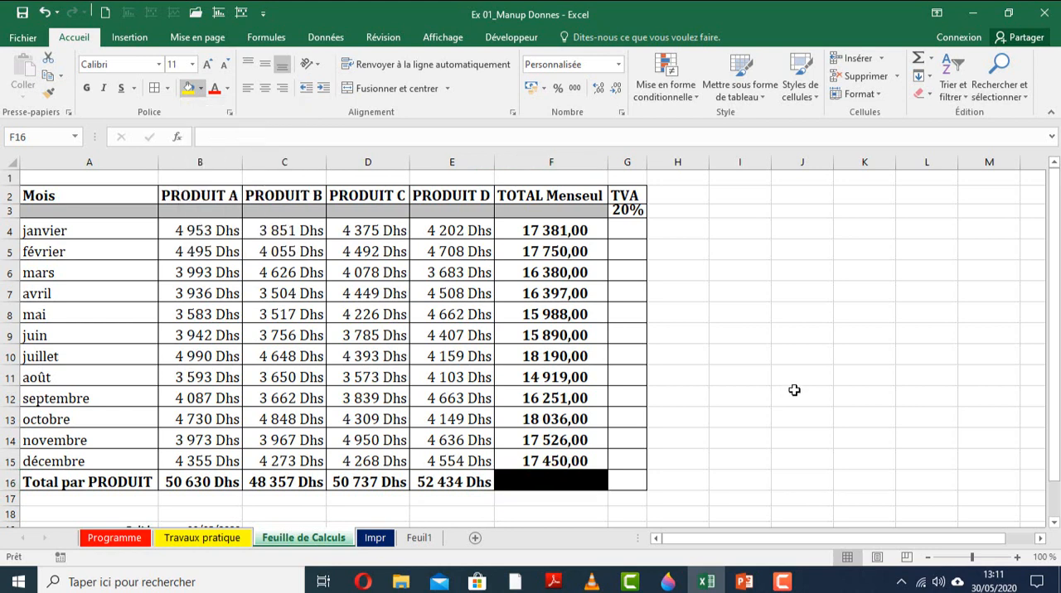
click(802, 396)
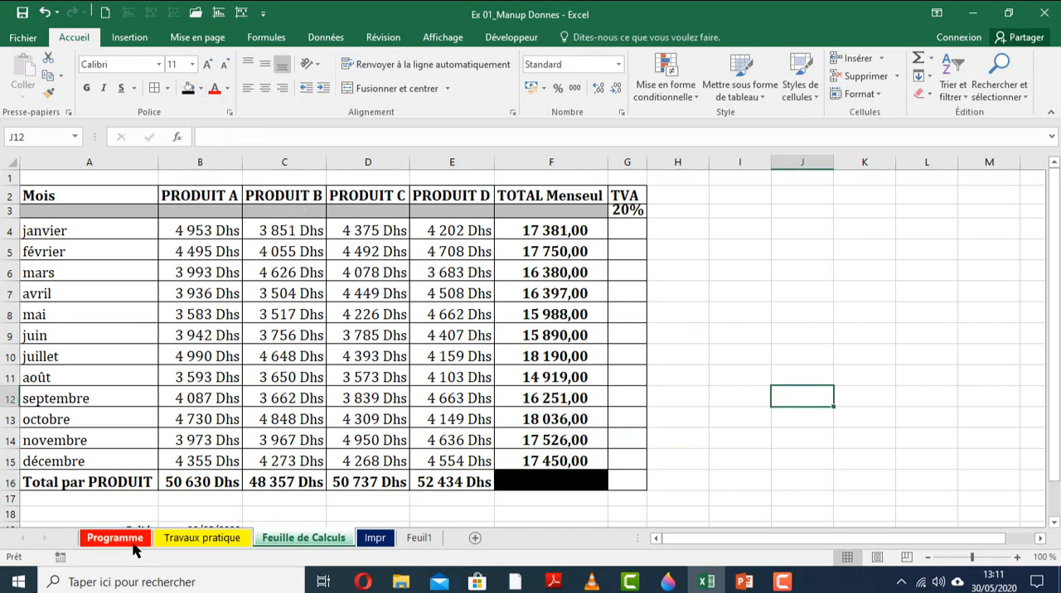
click(186, 354)
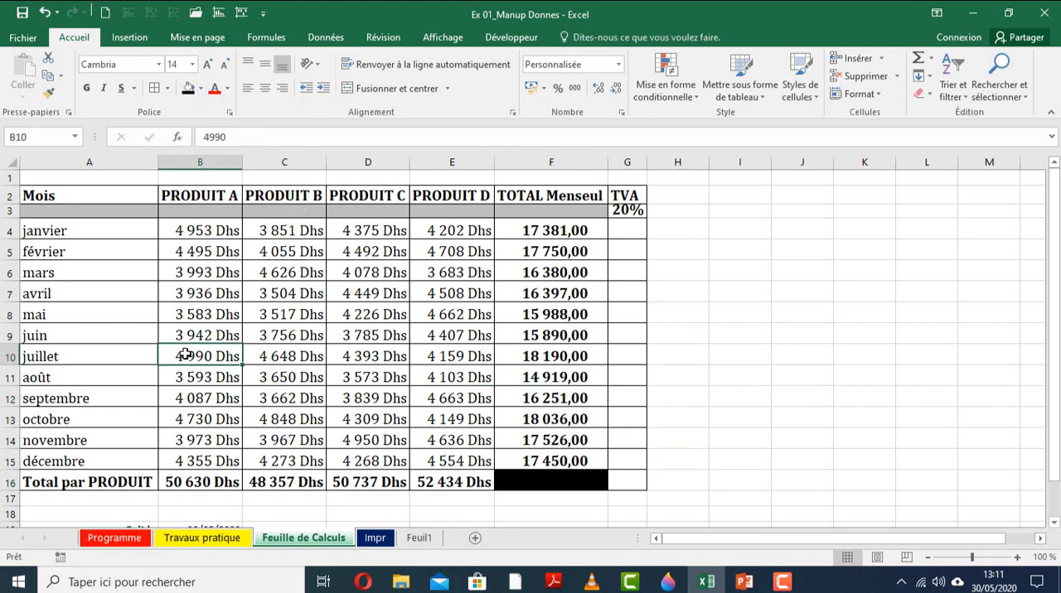
key(ctrl+a)
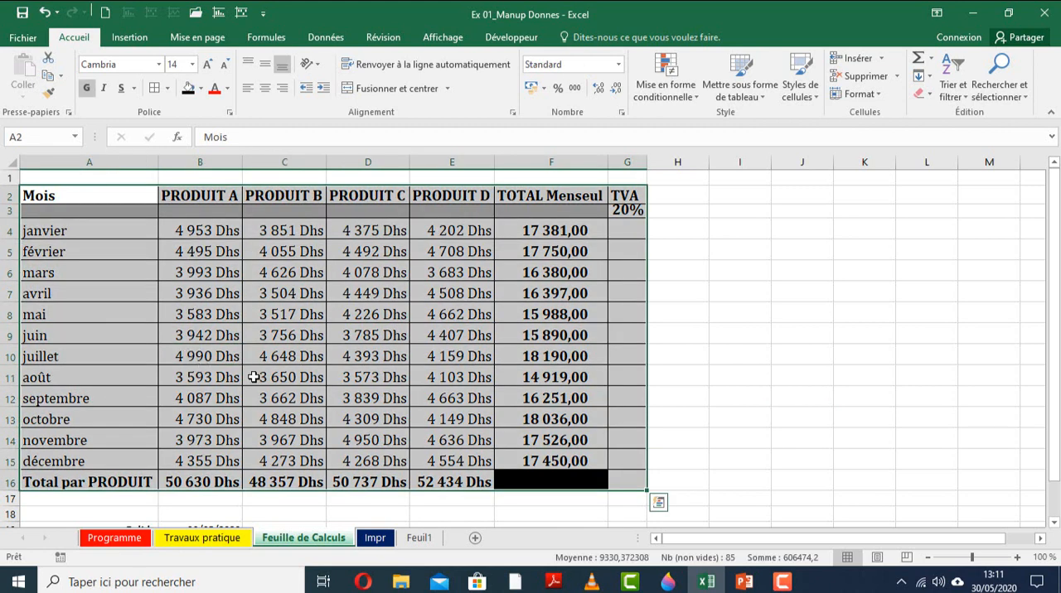
key(ctrl+q)
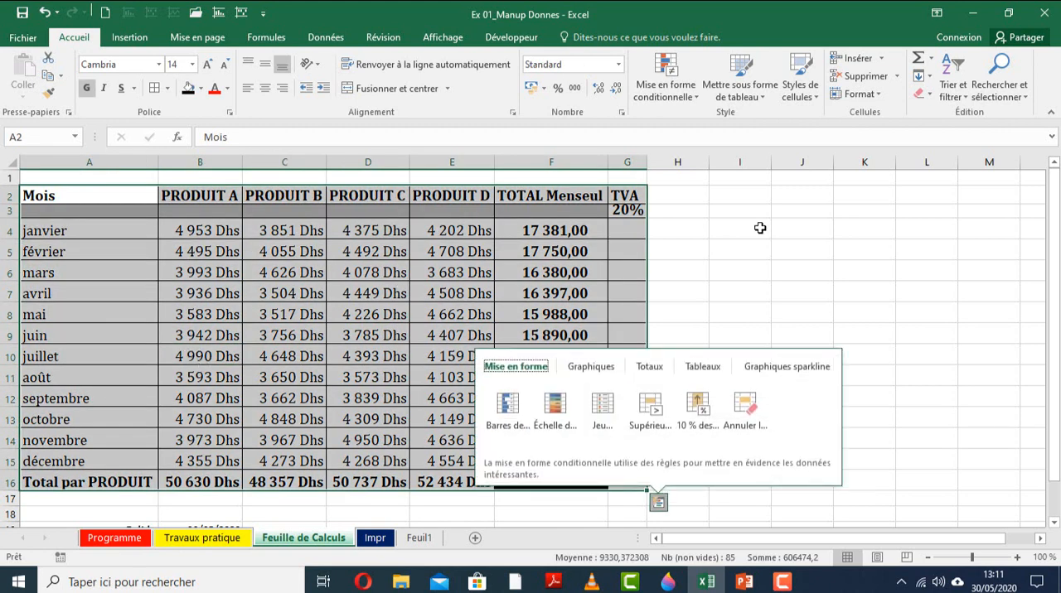
click(373, 273)
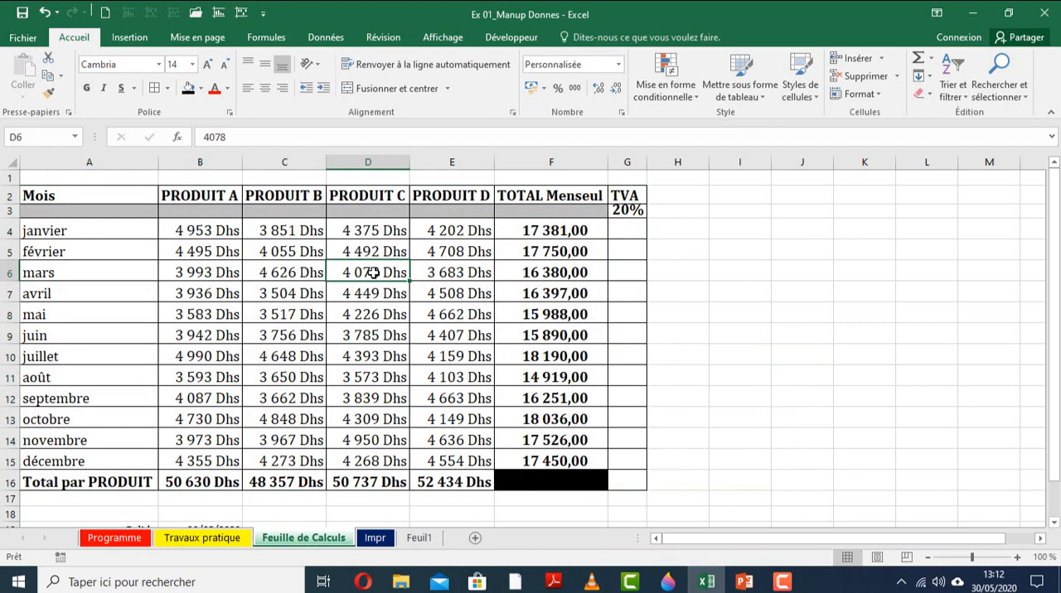
Try copying the whole sales table A2:G16 and pasting it at cell J2, and undo the paste.
key(ctrl+a)
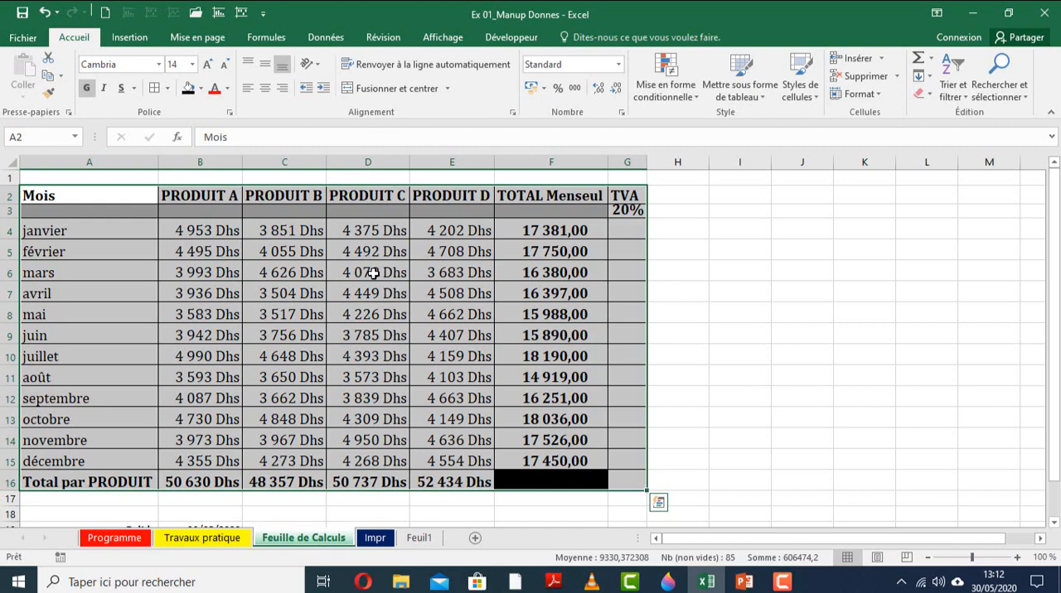
key(ctrl+c)
click(783, 198)
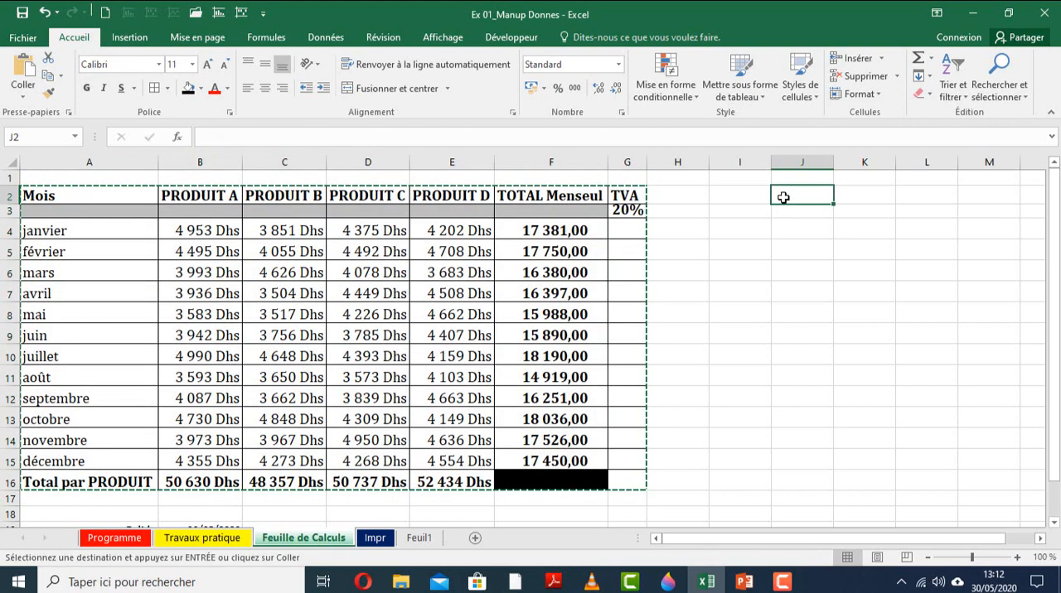
key(ctrl+v)
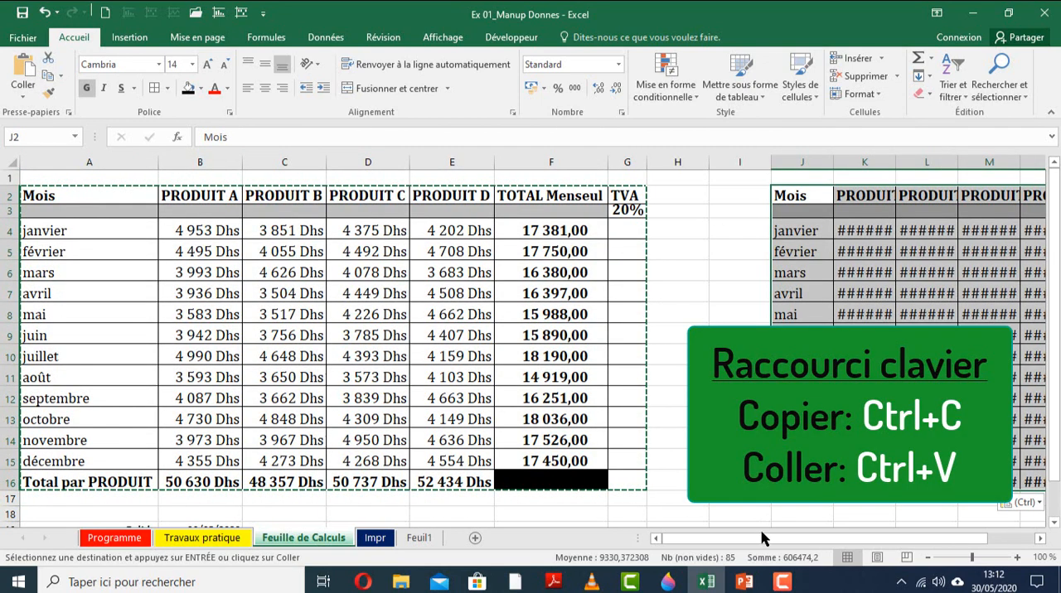
drag(764, 539, 809, 539)
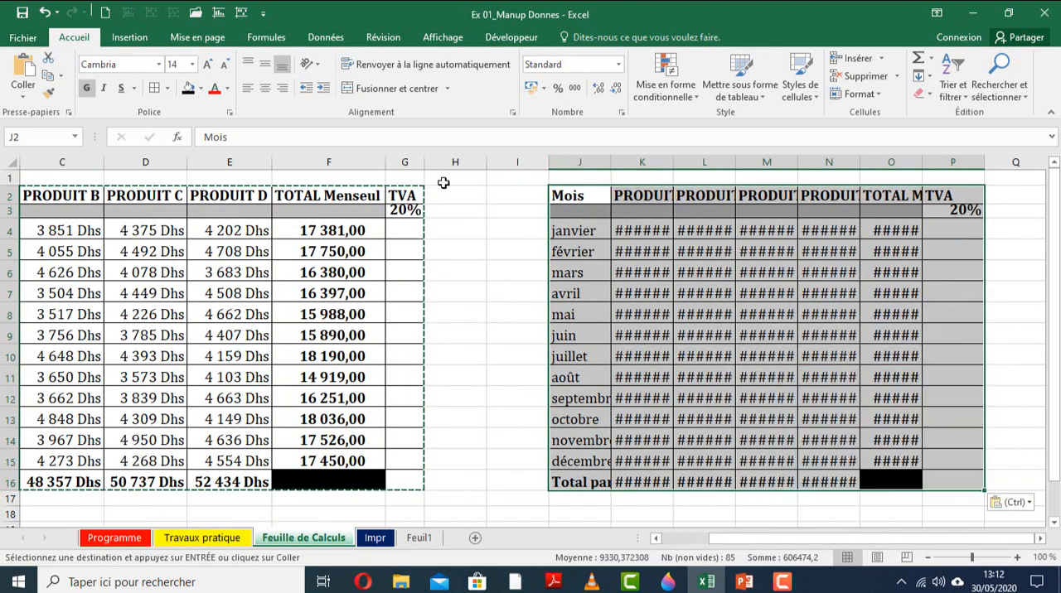
key(ctrl+z)
click(227, 339)
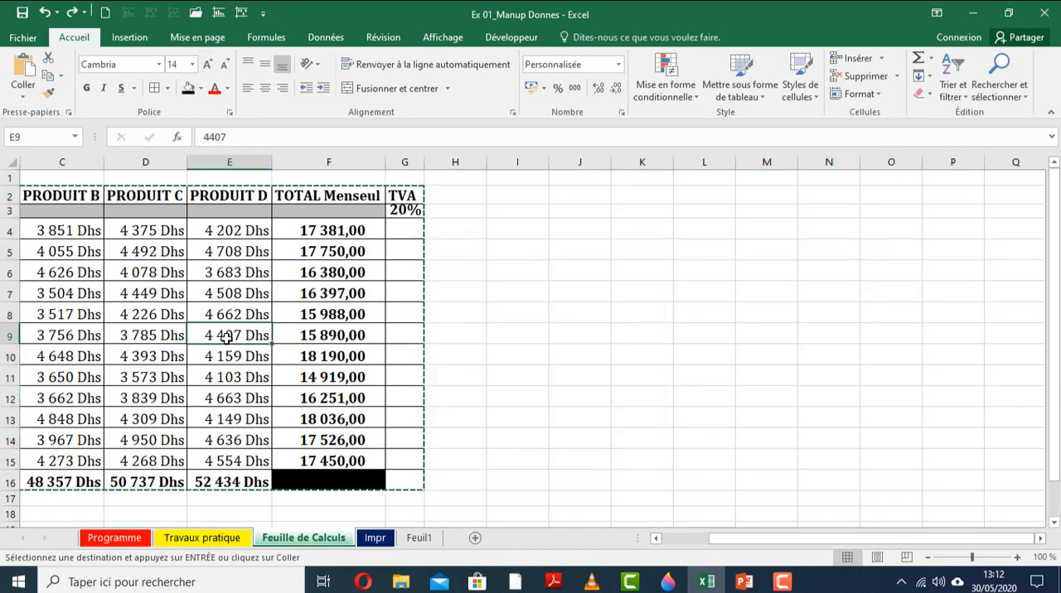
key(Escape)
Select the sales table A2:G16 and place a copy of it starting at cell I2, keeping the original.
drag(817, 540, 461, 496)
drag(66, 191, 642, 485)
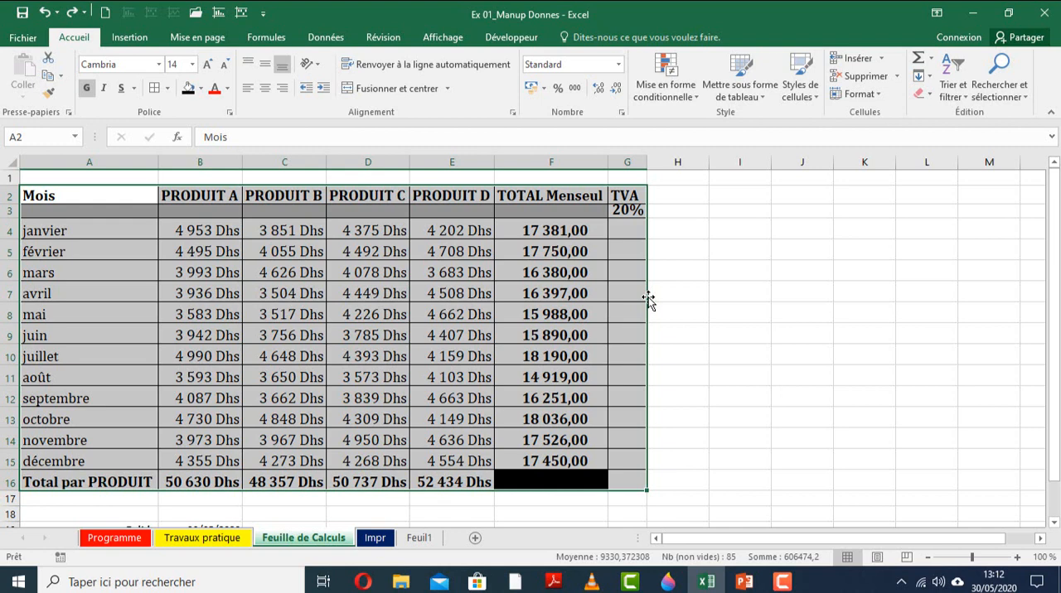
mouse_move(648, 300)
mouse_down()
mouse_move(1035, 304)
mouse_move(572, 313)
mouse_move(630, 295)
mouse_up()
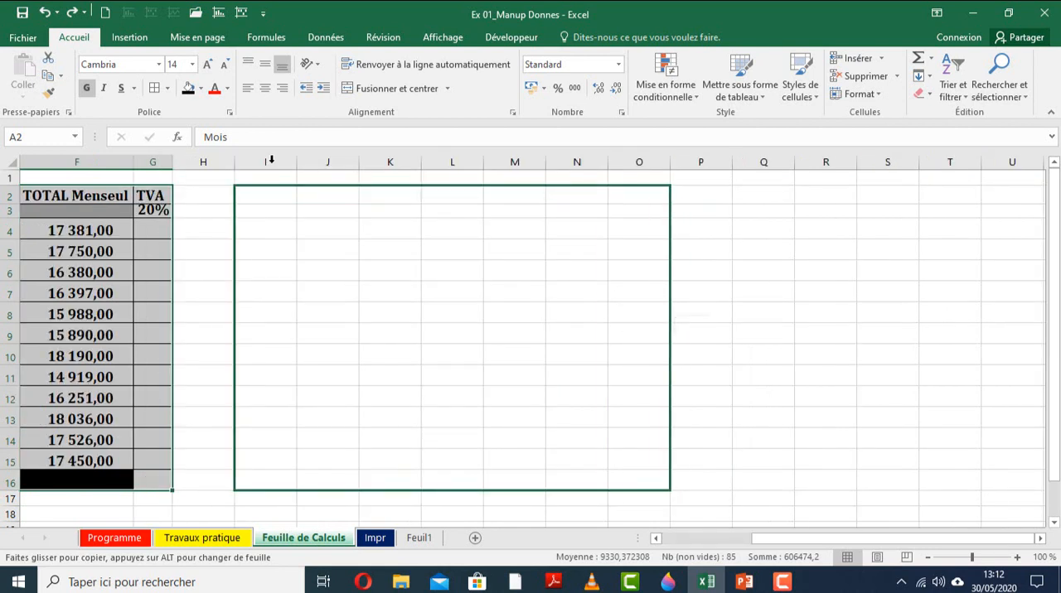
Auto-fit the widths of columns I to O so the copied table's contents fit.
drag(271, 158, 624, 154)
double_click(545, 156)
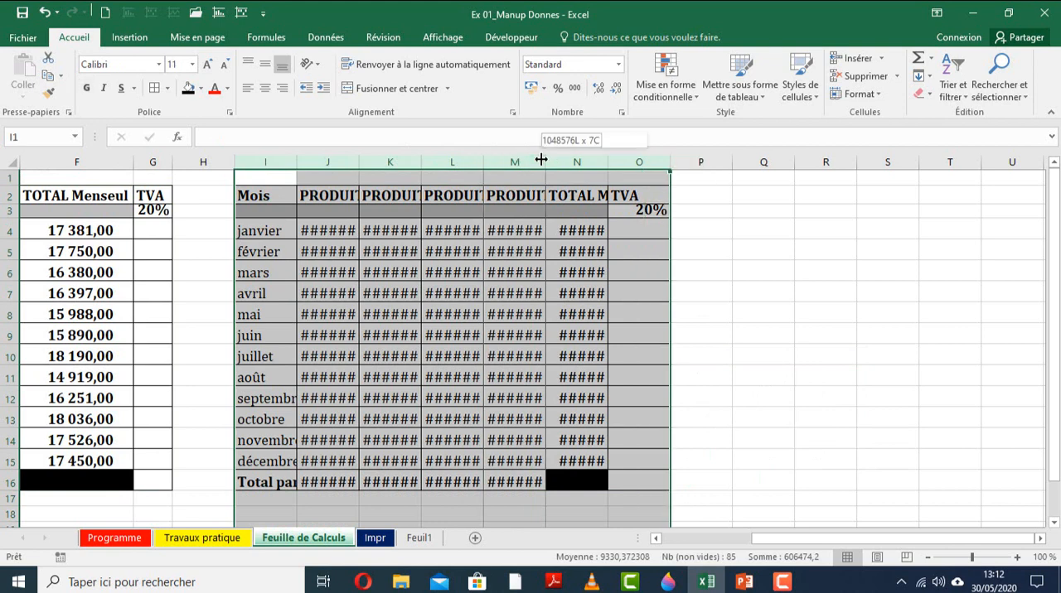
click(592, 315)
drag(793, 541, 626, 478)
drag(889, 233, 1038, 362)
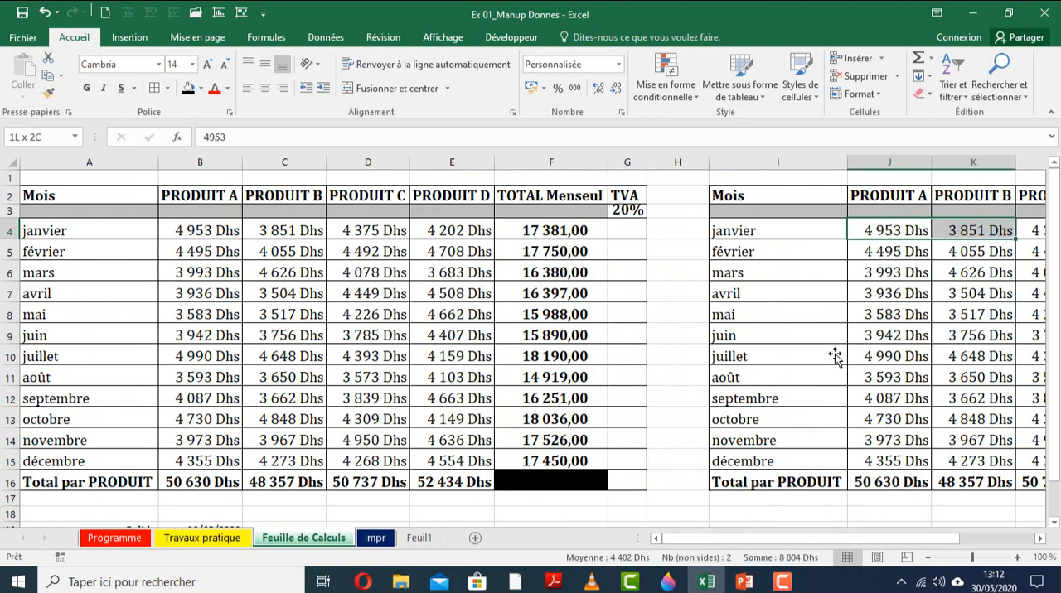
click(857, 372)
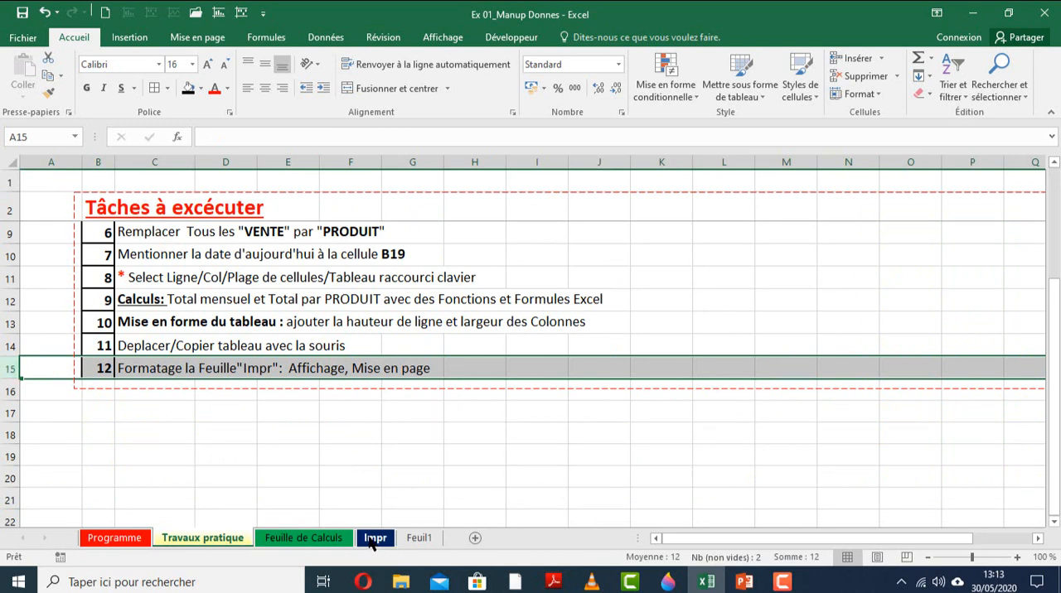
Review task 12, Formatage la Feuille "Impr", on Travaux pratique and return to the Impr sheet.
click(371, 538)
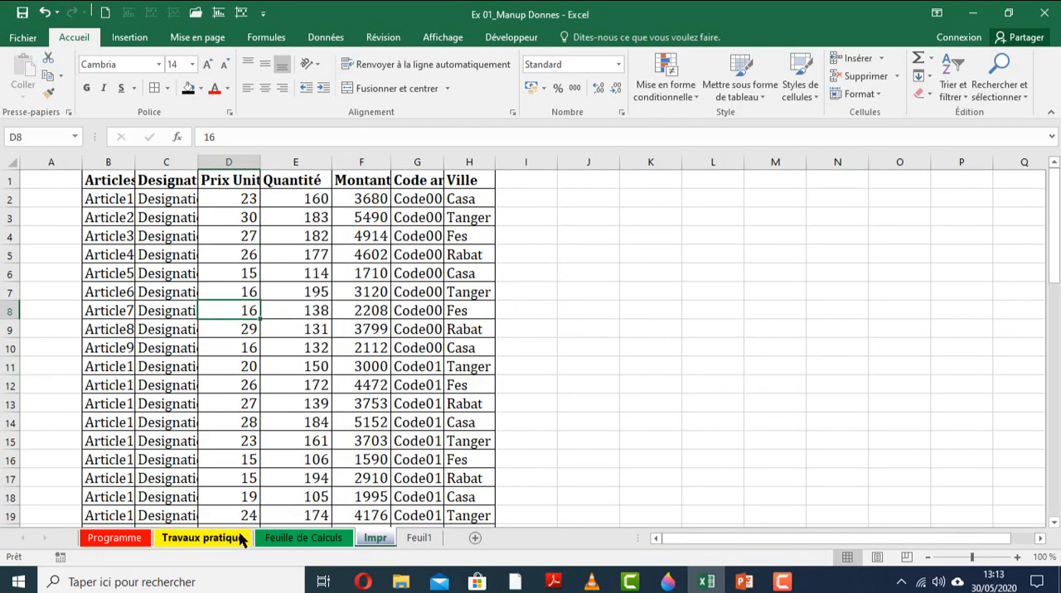
click(240, 540)
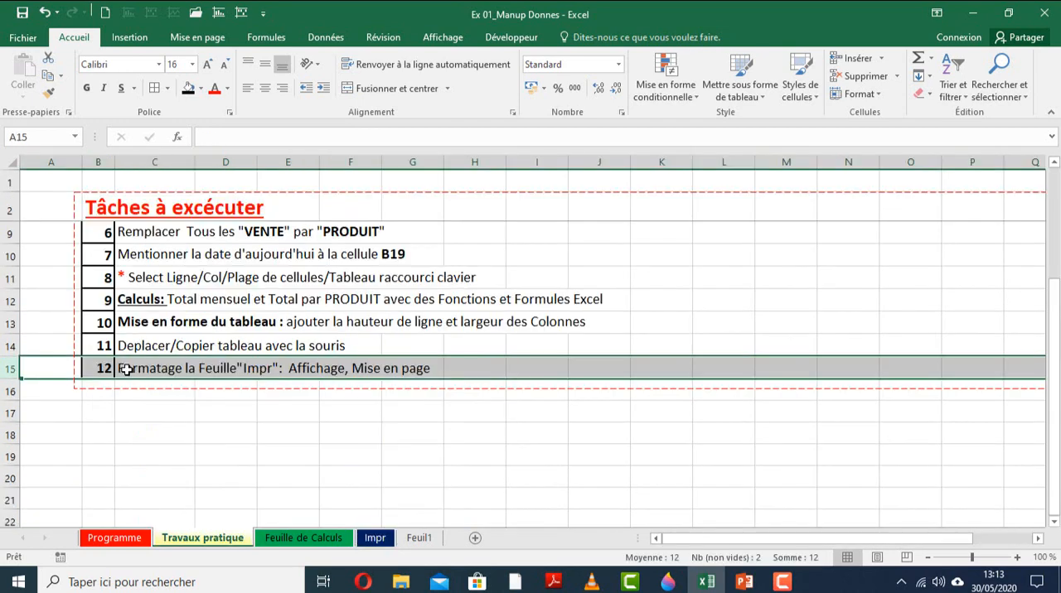
click(375, 539)
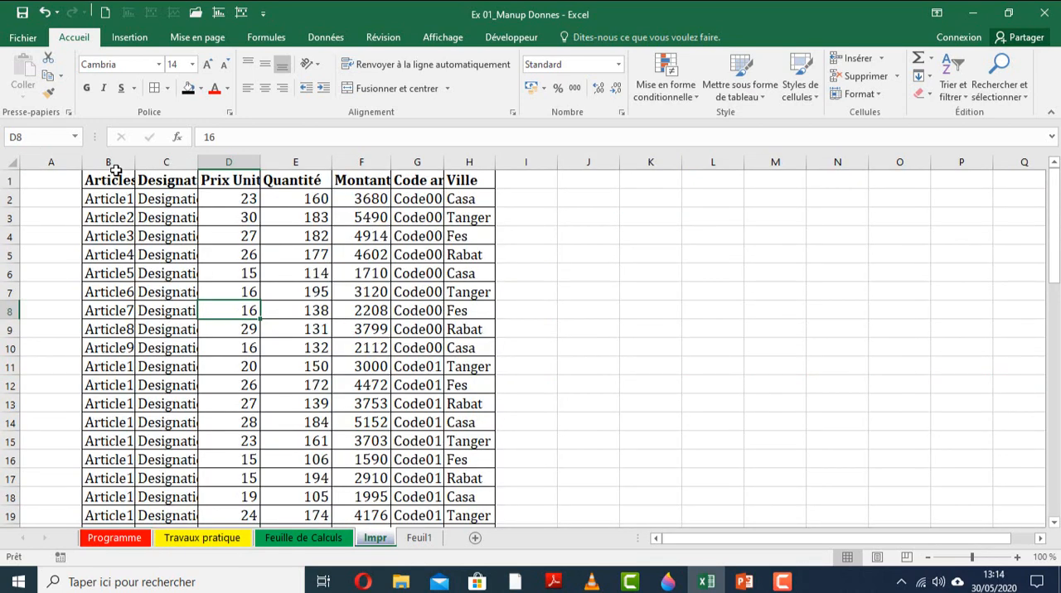
Auto-fit the widths of columns B to H, from Articles to Ville, on the Impr sheet.
click(93, 181)
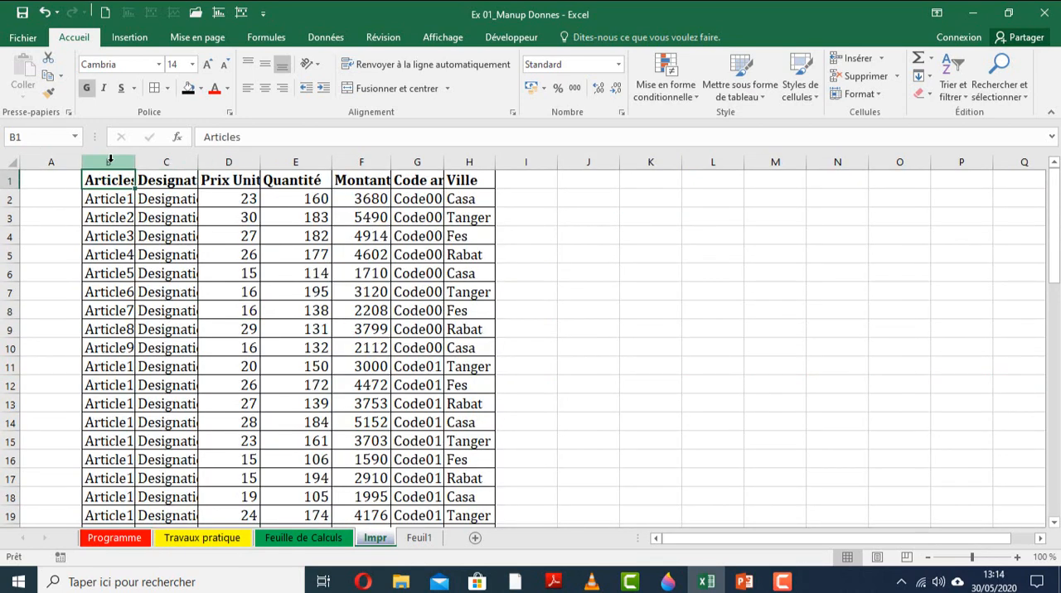
drag(109, 159, 472, 168)
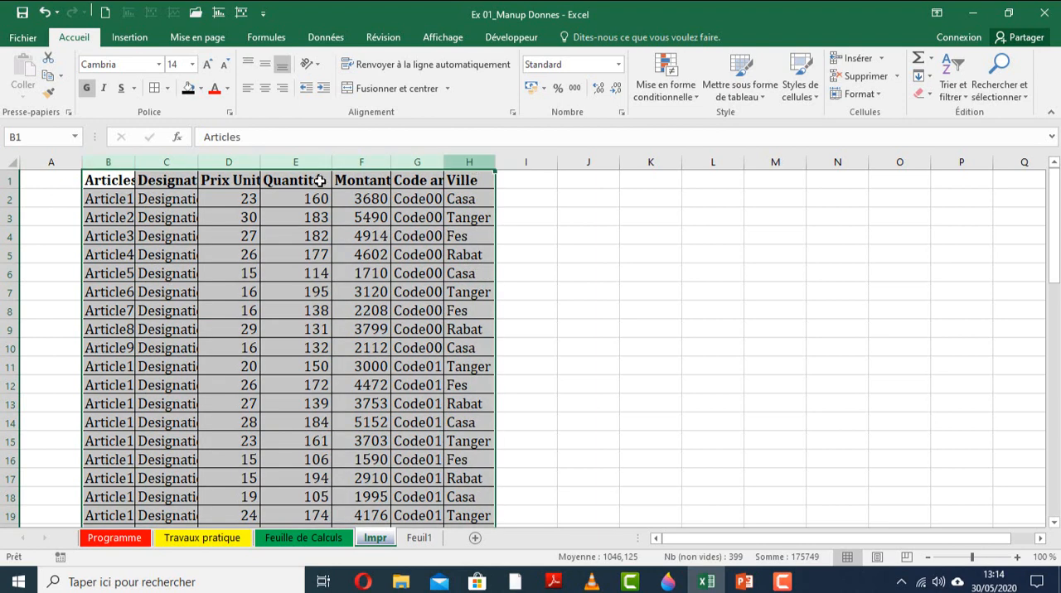
double_click(260, 159)
click(100, 200)
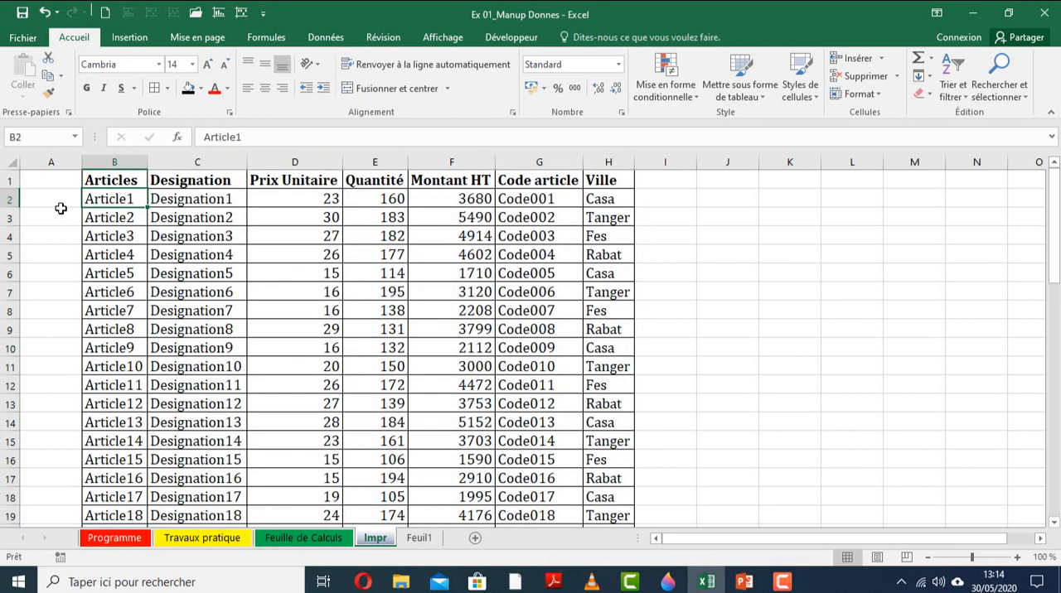
drag(10, 199, 30, 502)
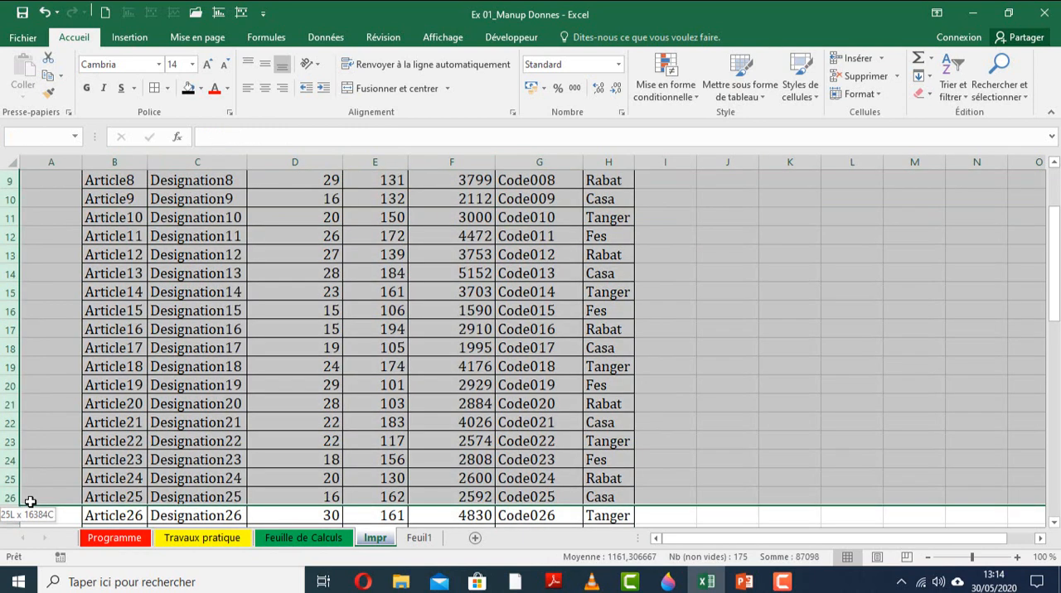
click(282, 332)
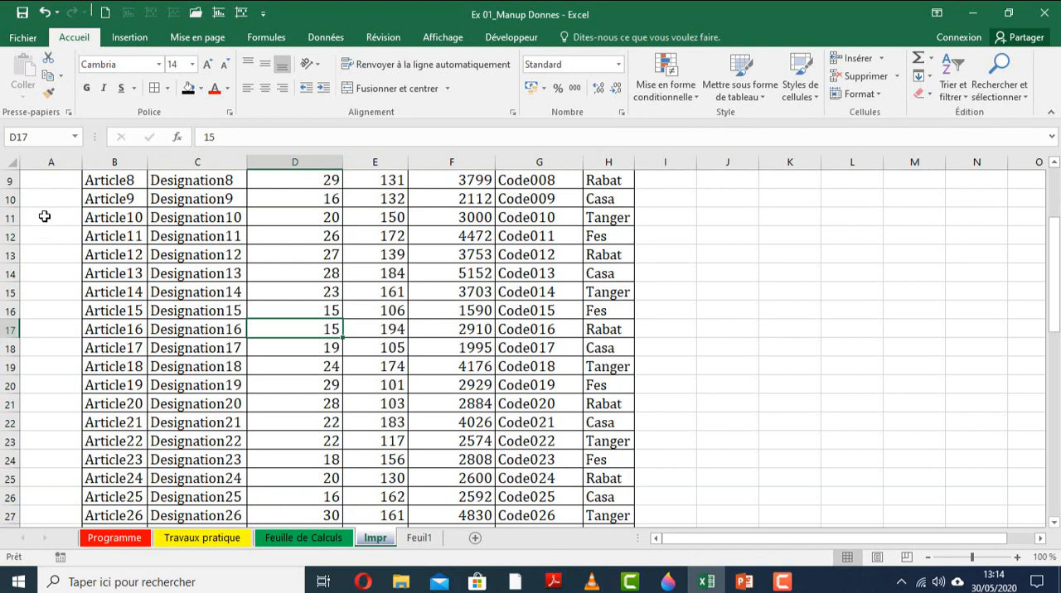
scroll(38, 208, up, 3)
drag(9, 200, 38, 521)
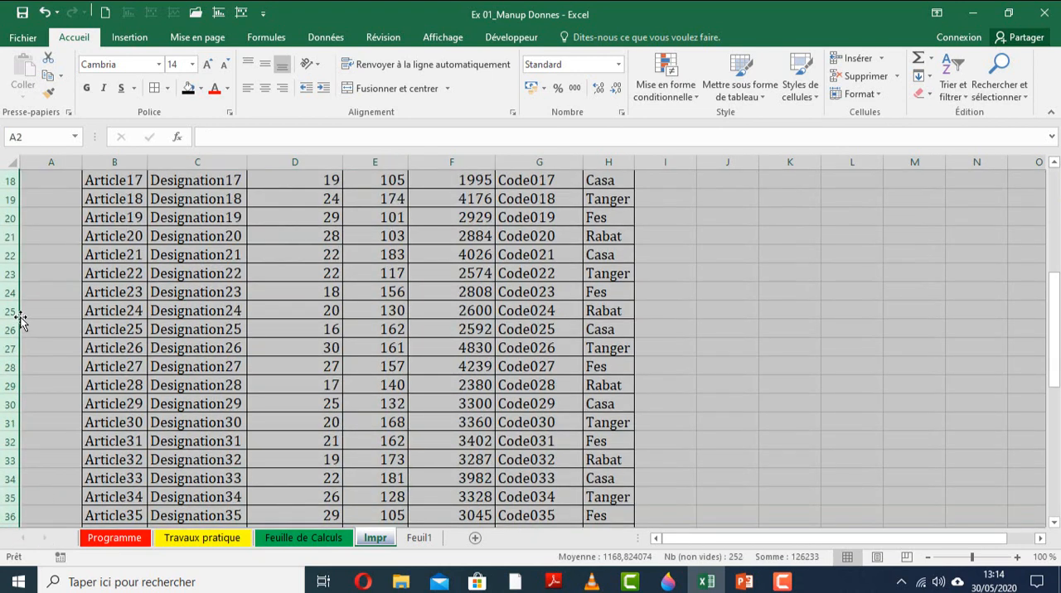
scroll(282, 308, up, 6)
click(281, 308)
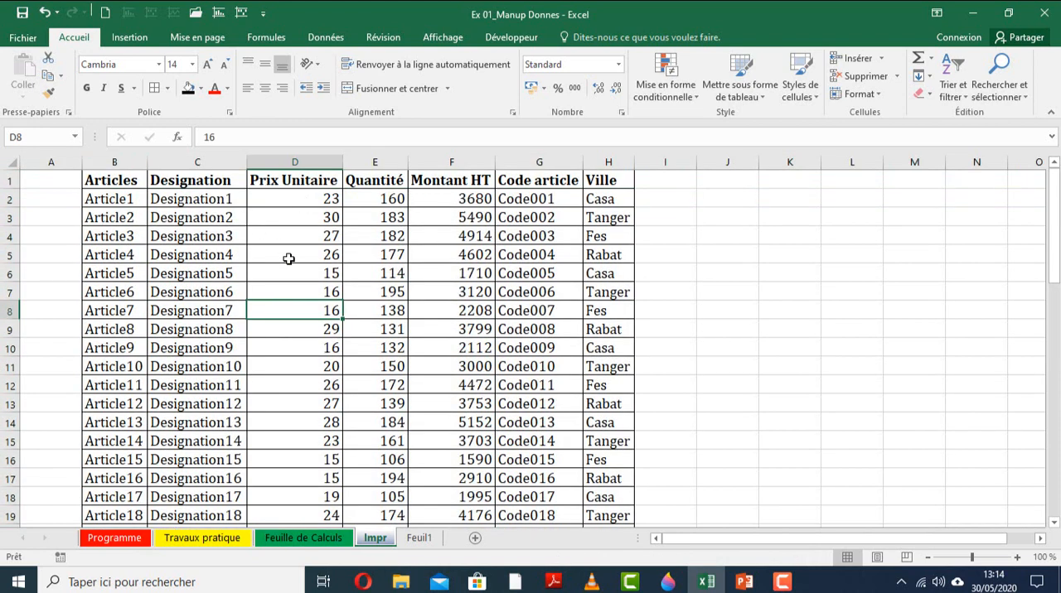
Switch the Impr sheet to the Mise en page (page layout) view.
click(184, 179)
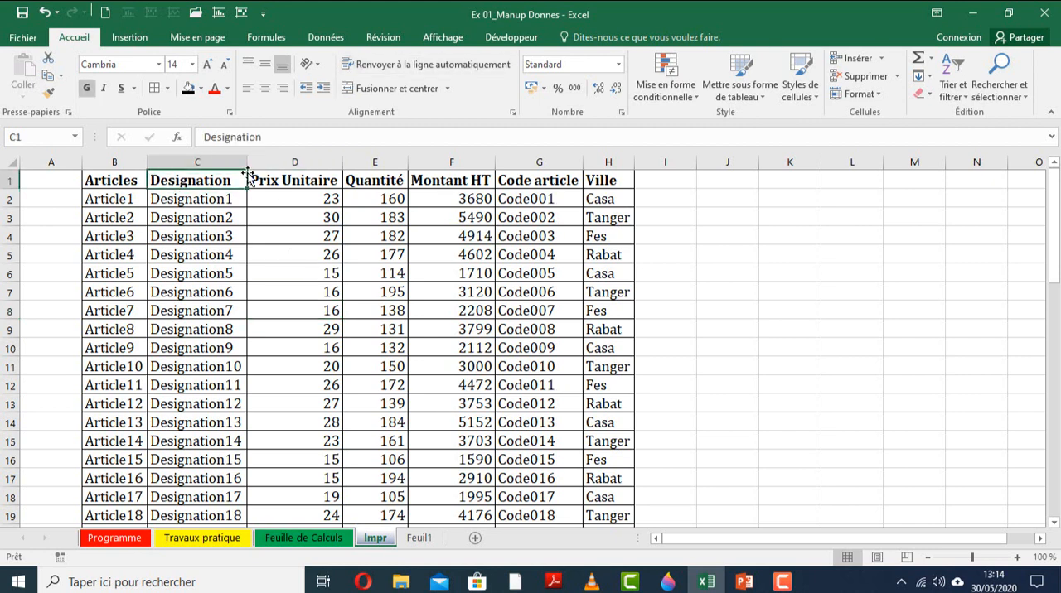
click(456, 43)
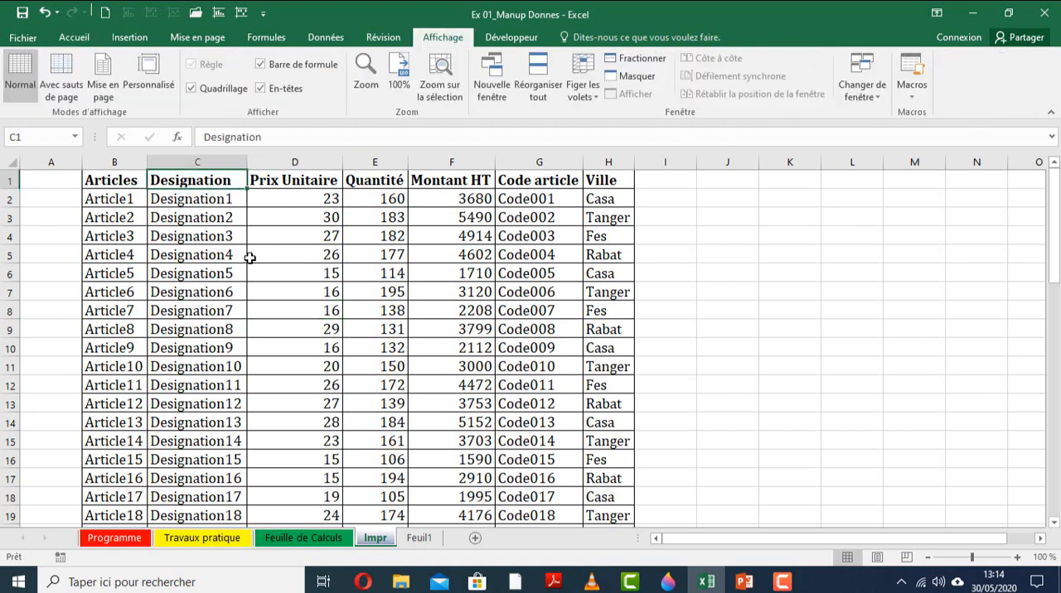
click(104, 91)
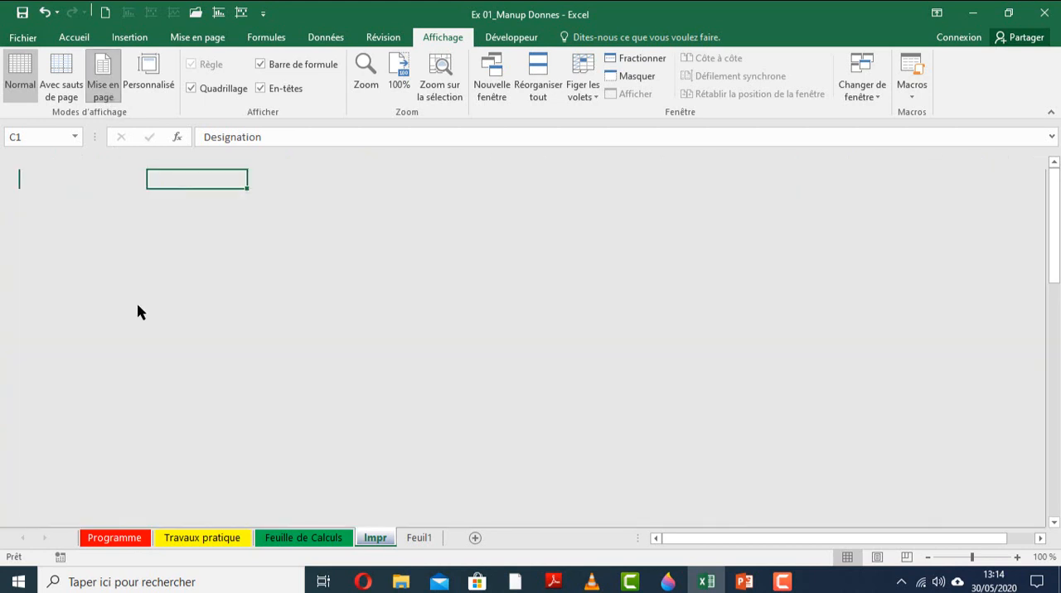
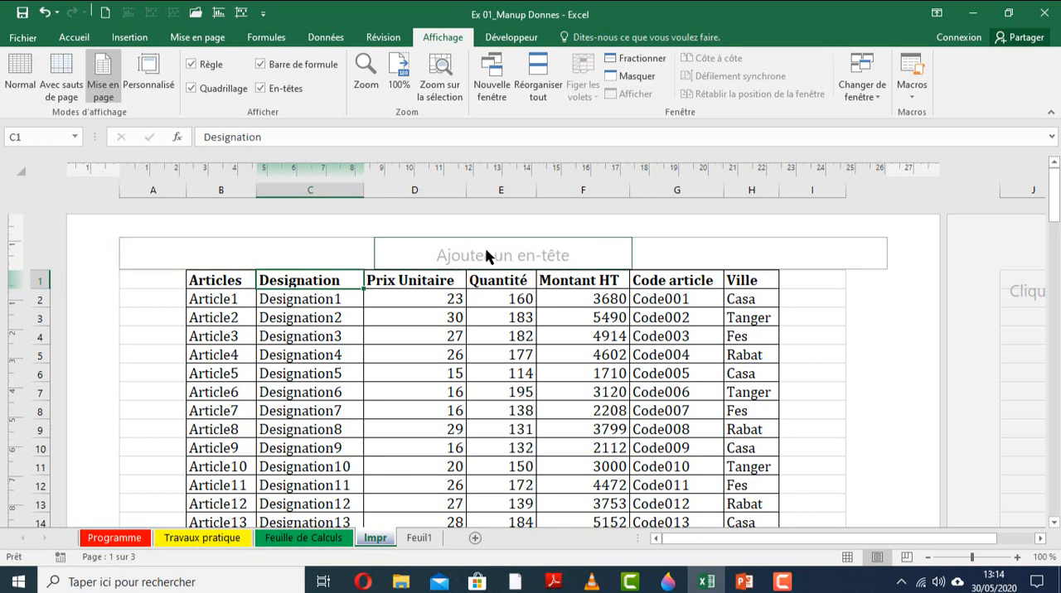
Enter the name in the centre section of the Impr page header and the date 30/05/2020 in its left section.
click(438, 254)
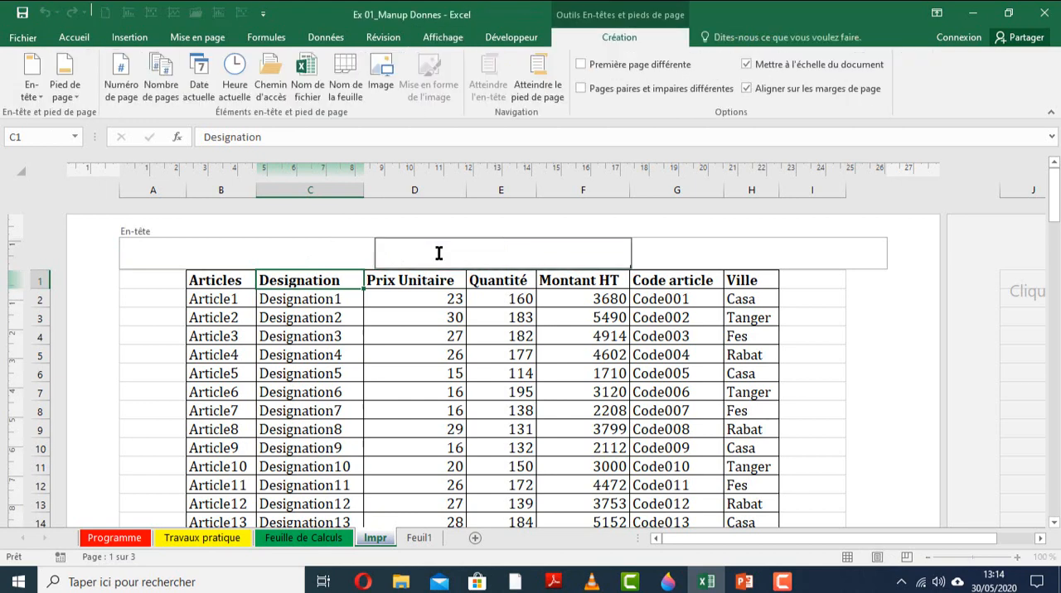
text(Kamess)
click(307, 242)
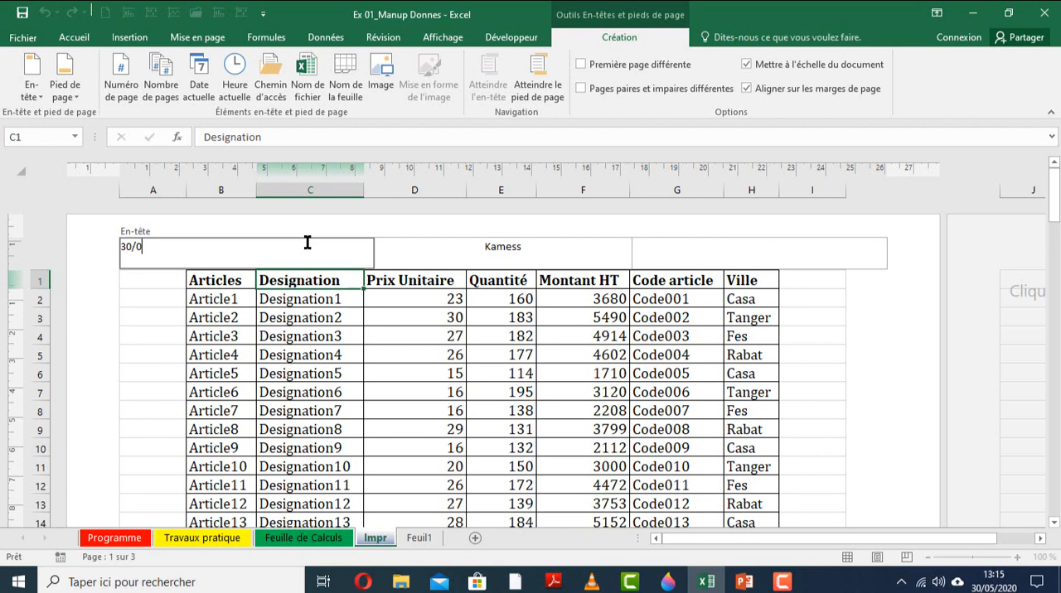
text(30/05/2020)
Enter "impr" in the right section of the page header and finish editing the header.
click(718, 247)
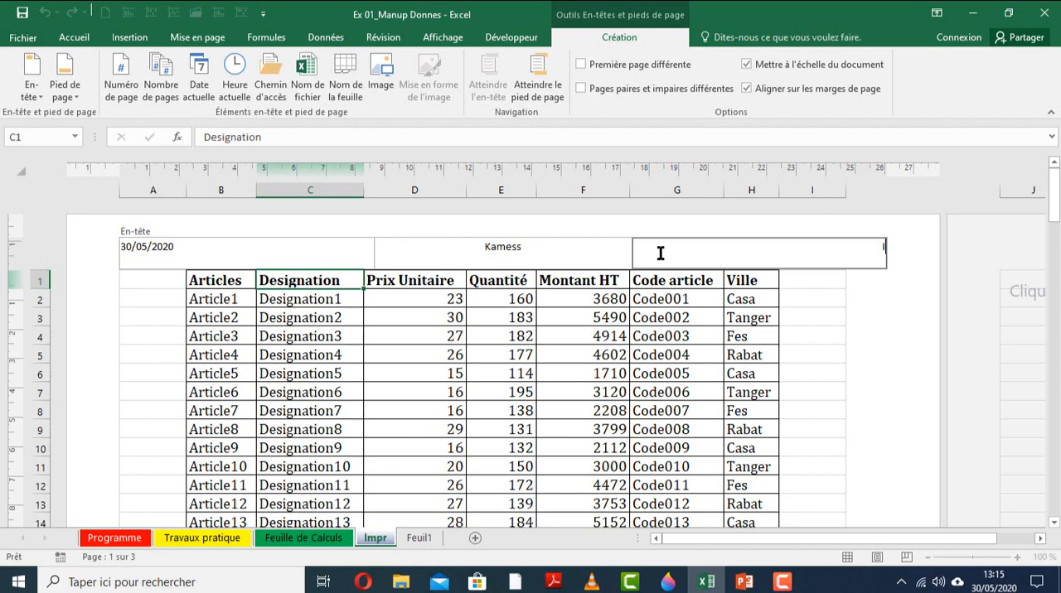
text(pr)
key(BackSpace)
key(BackSpace)
key(BackSpace)
key(BackSpace)
text(impr)
click(618, 355)
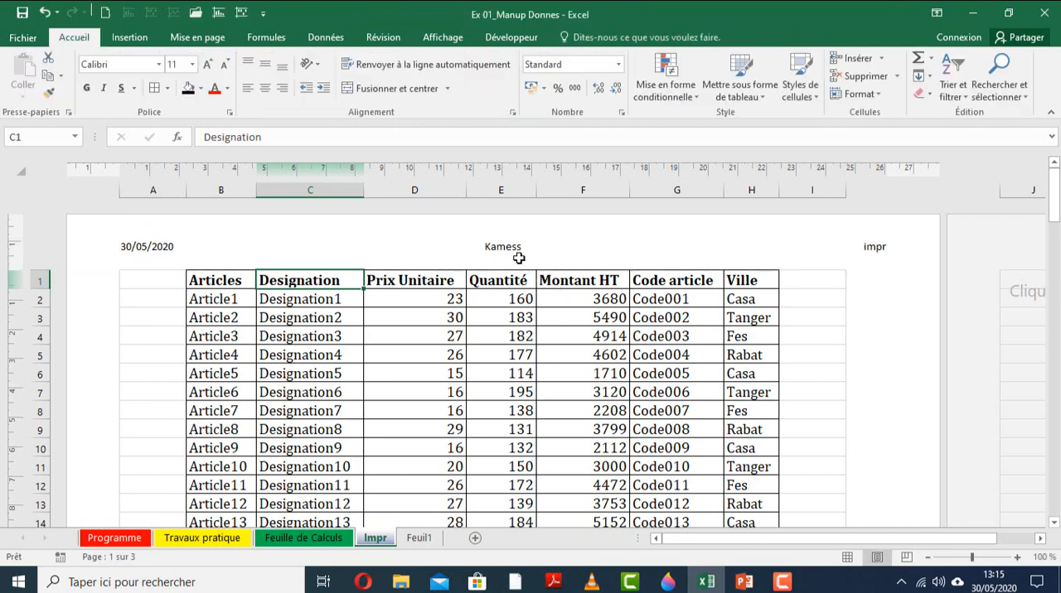
click(545, 352)
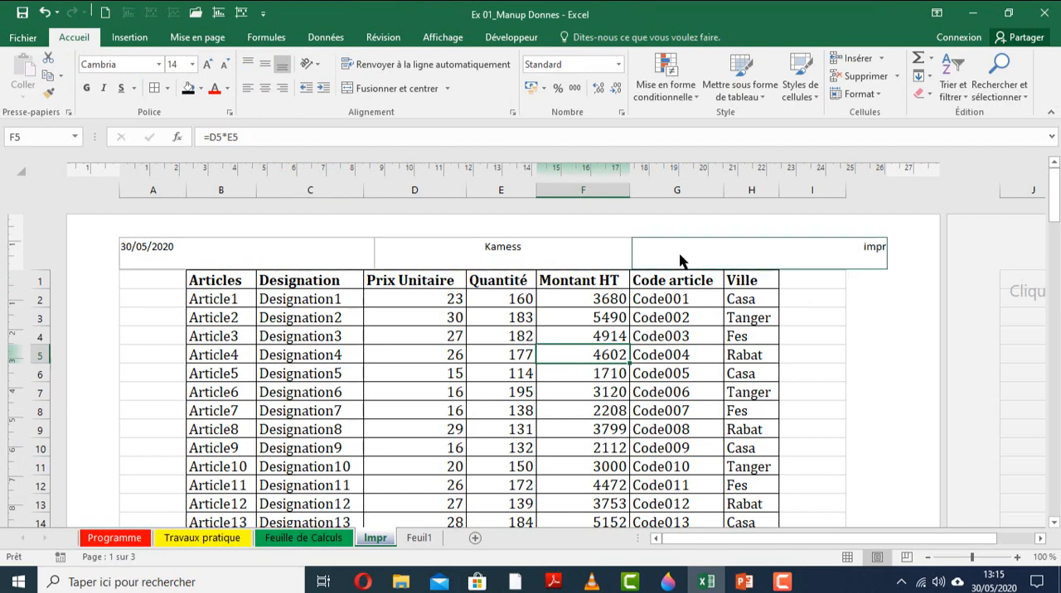
Insert the automatic page number in the right section of the Impr sheet's page footer.
click(1055, 207)
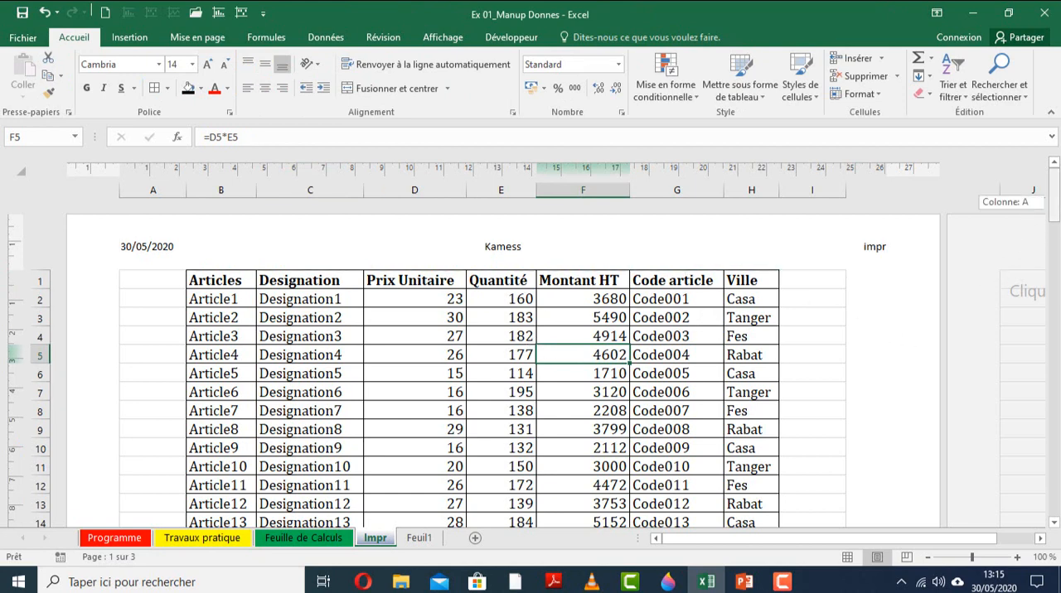
drag(1056, 207, 1055, 314)
click(561, 375)
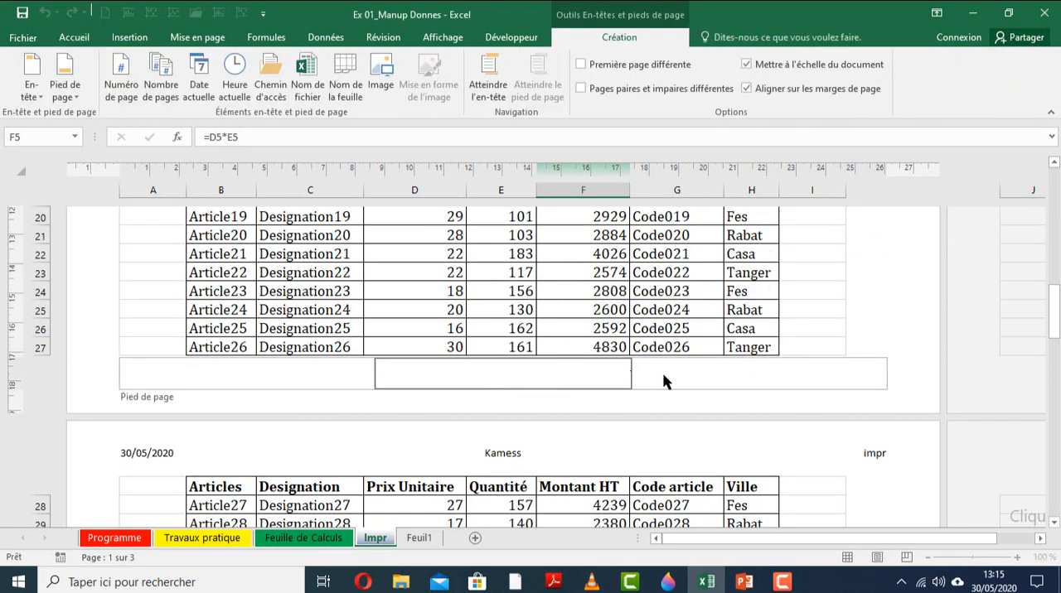
click(719, 374)
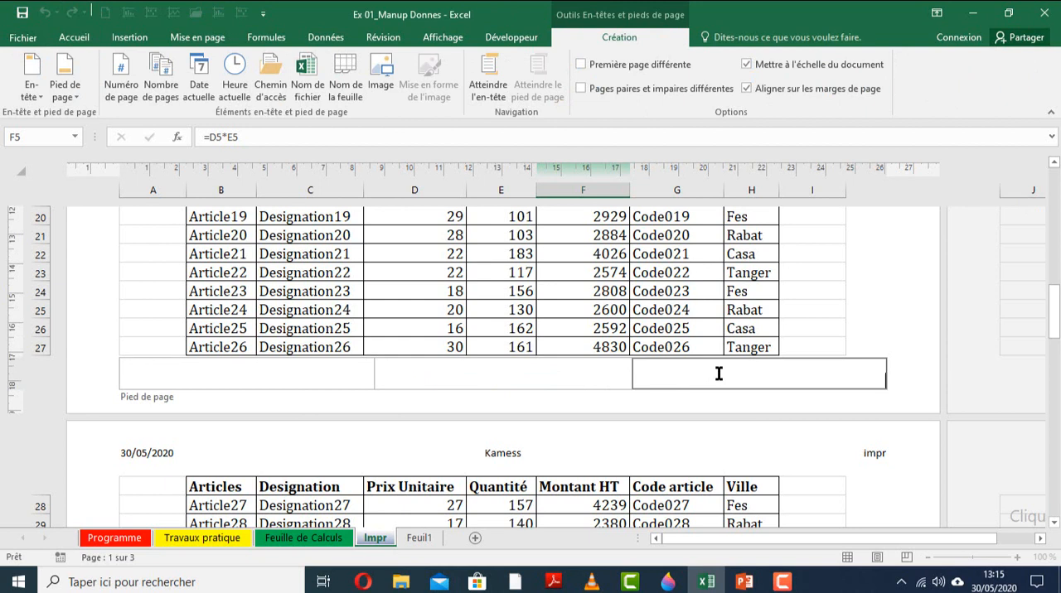
click(127, 97)
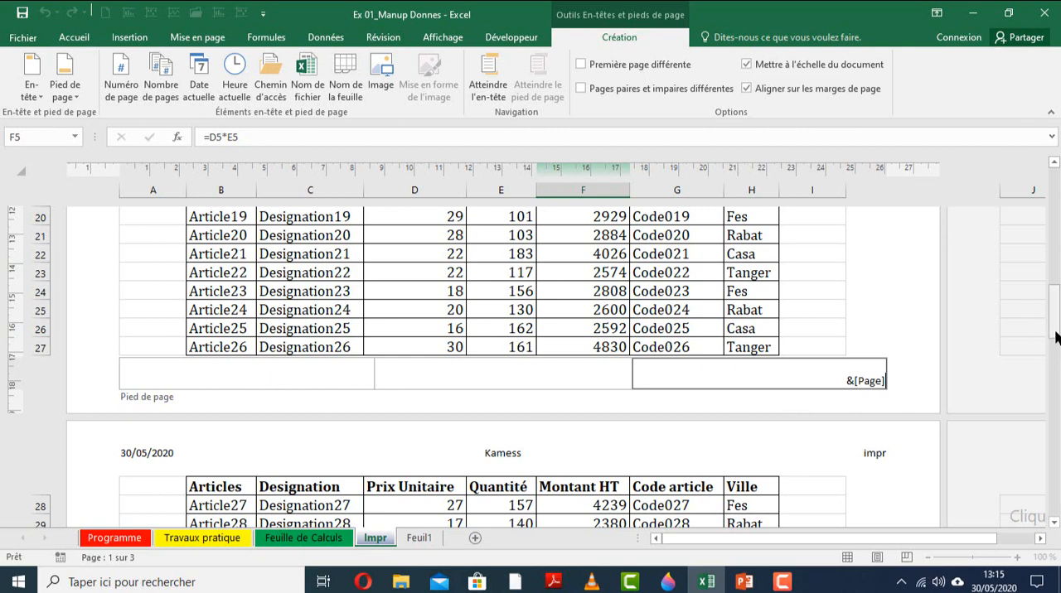
Return the Impr sheet to the Normal view and hide its gridlines (Quadrillage).
click(877, 556)
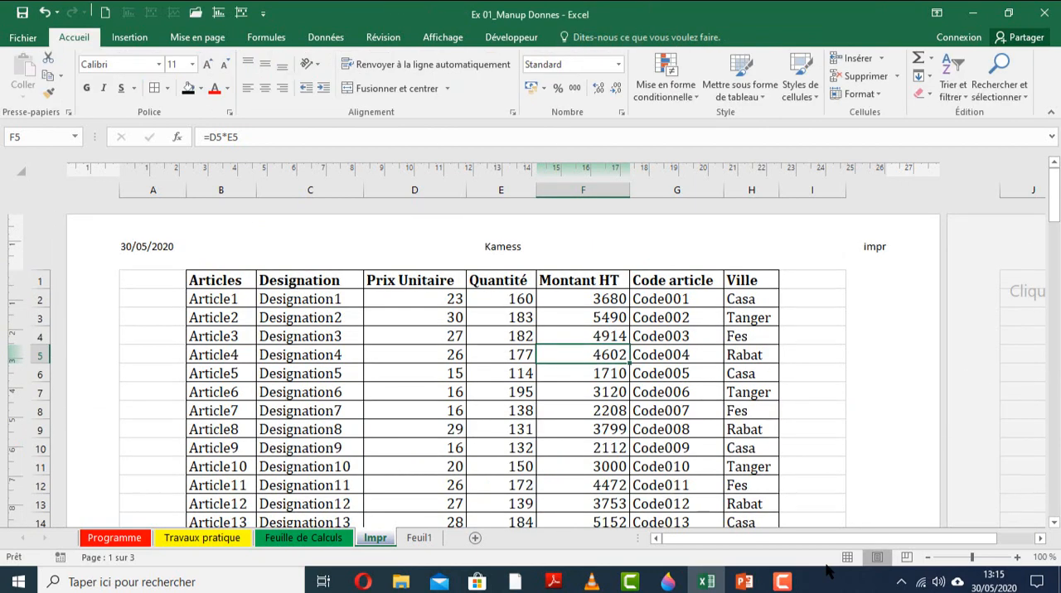
click(847, 557)
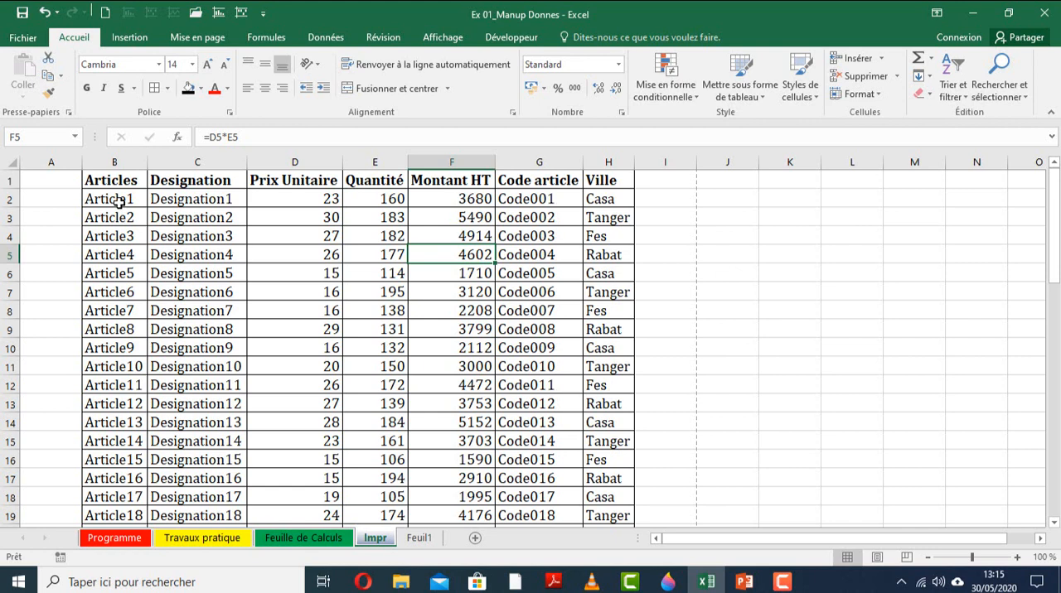
click(442, 37)
click(321, 214)
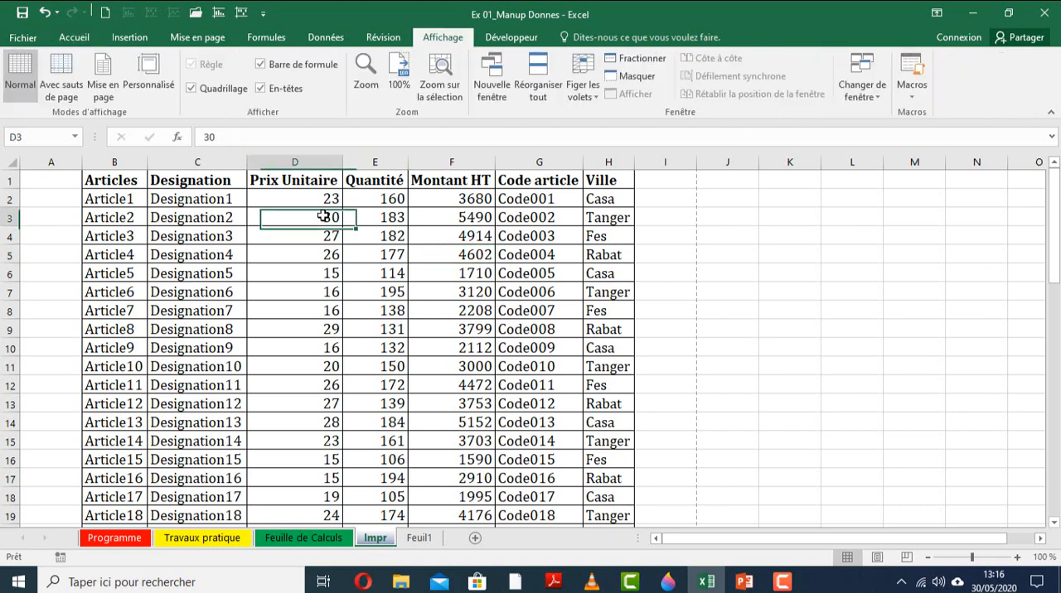
click(191, 89)
click(219, 265)
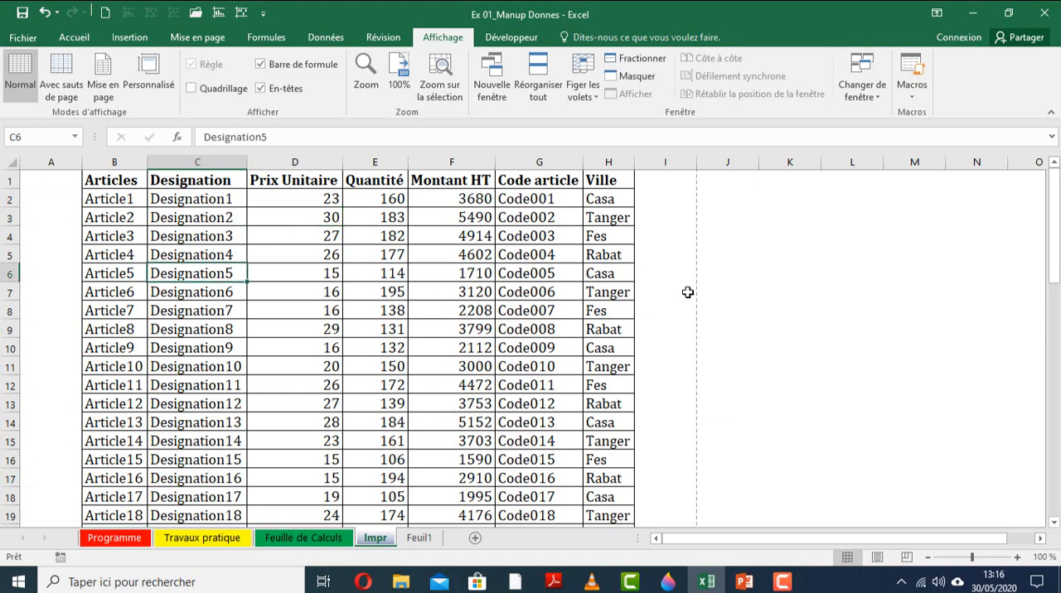
click(728, 281)
click(474, 297)
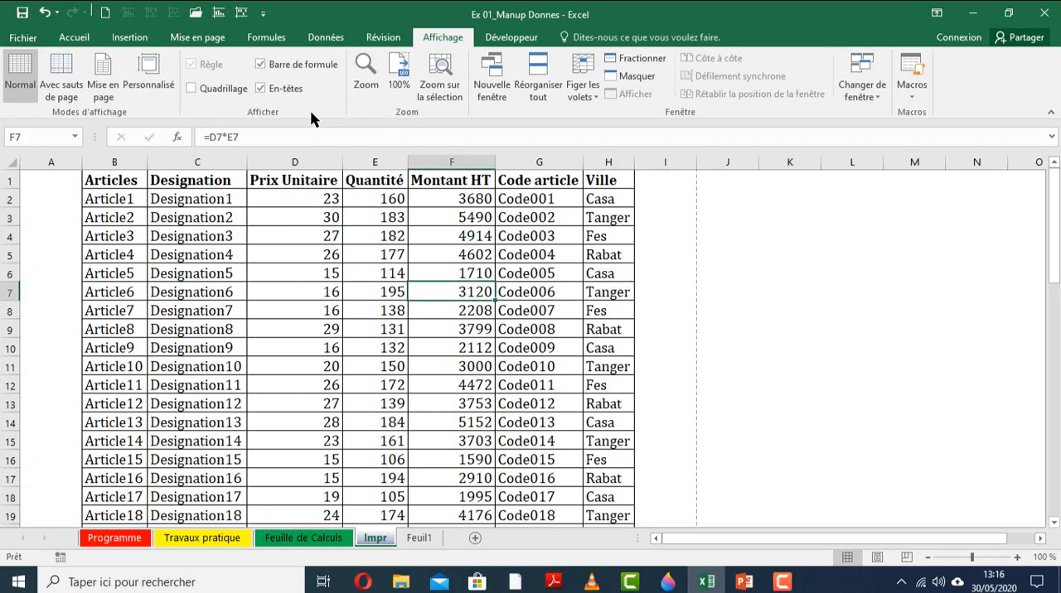
Select the header cells from Articles to Ville and examine how the Impr table runs across the page breaks.
click(205, 39)
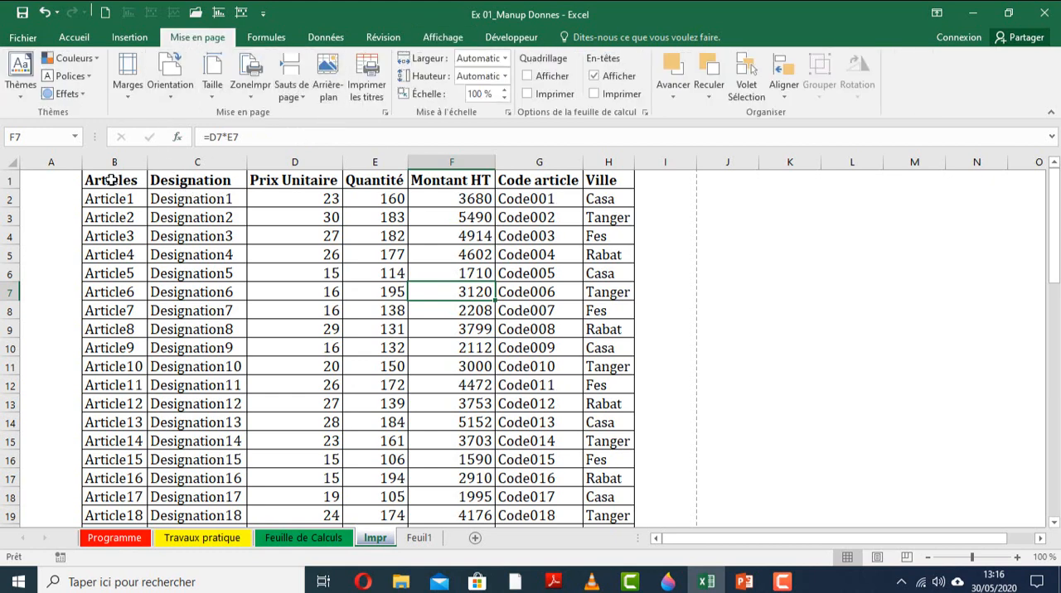
drag(118, 181, 621, 188)
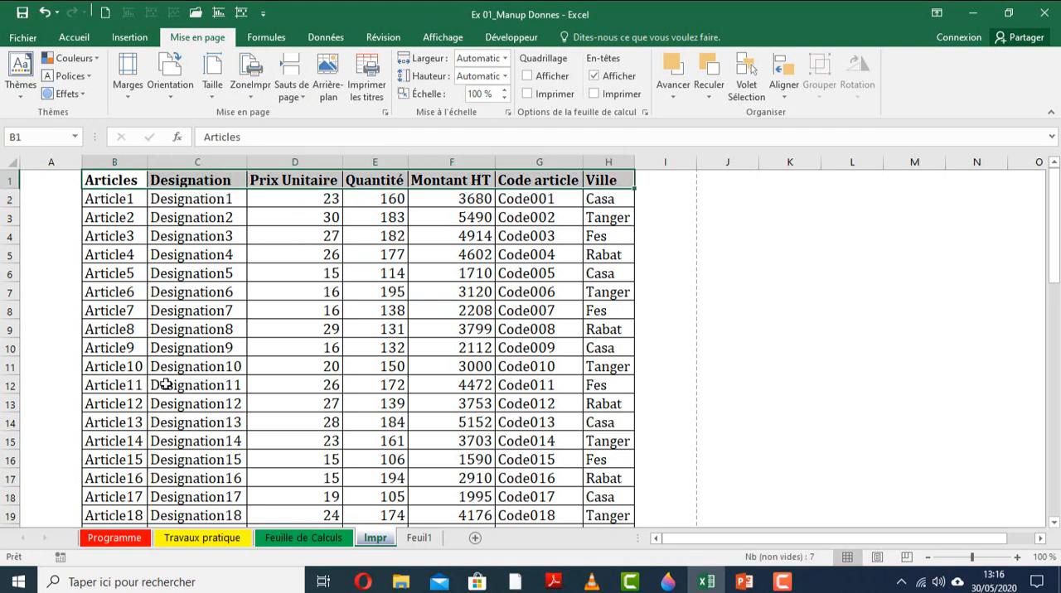
scroll(306, 371, down, 4)
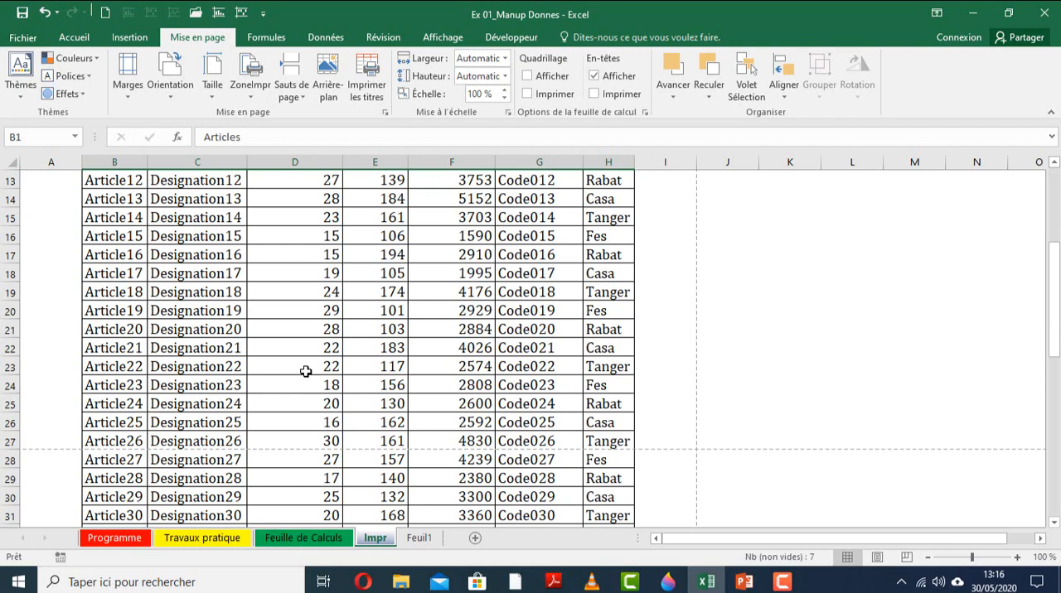
scroll(306, 372, down, 4)
scroll(306, 372, down, 20)
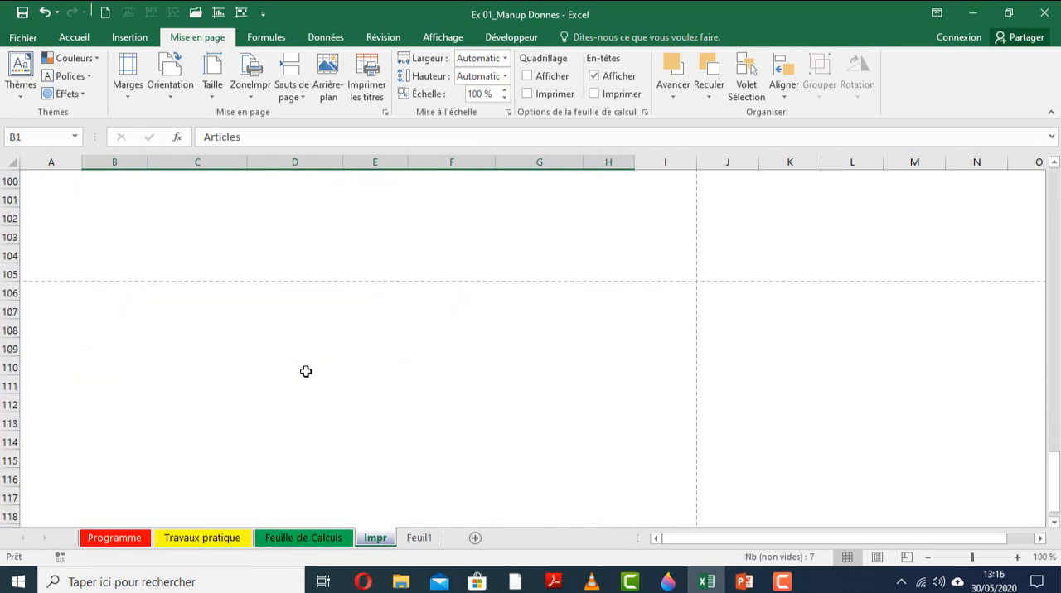
scroll(306, 371, up, 20)
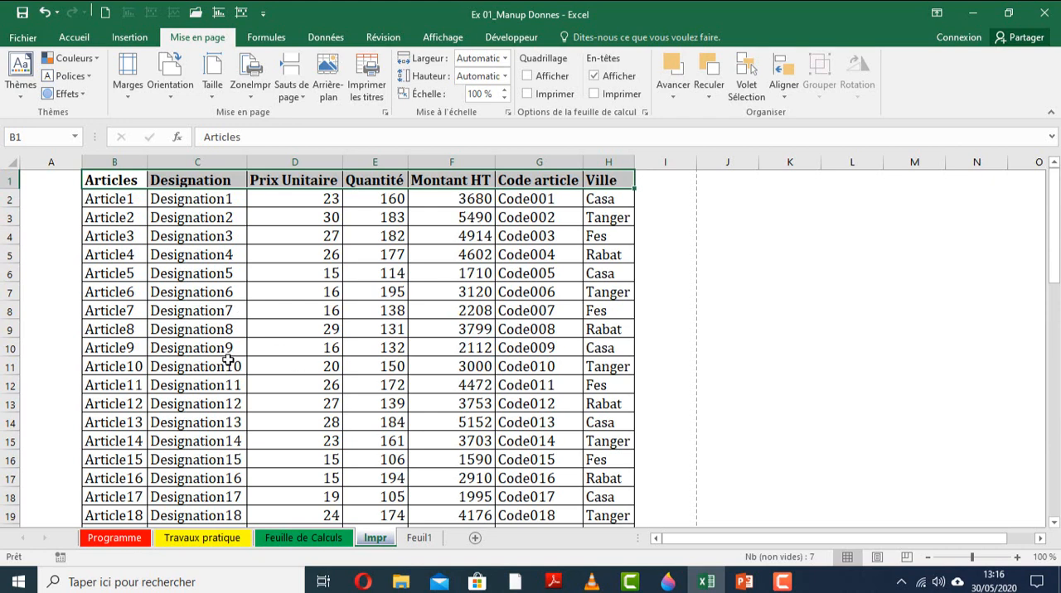
scroll(225, 357, down, 5)
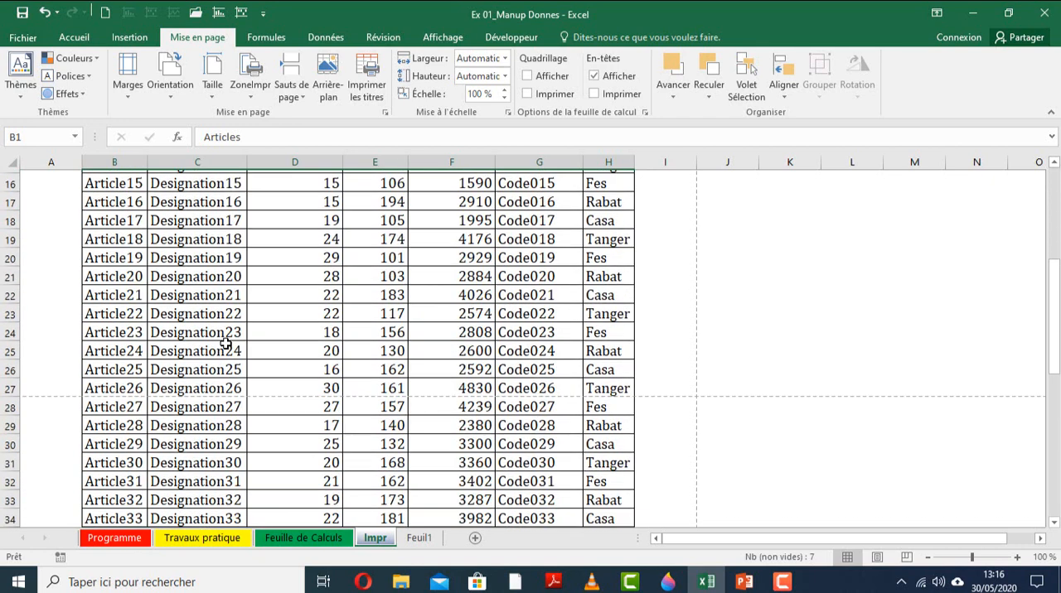
scroll(226, 344, up, 5)
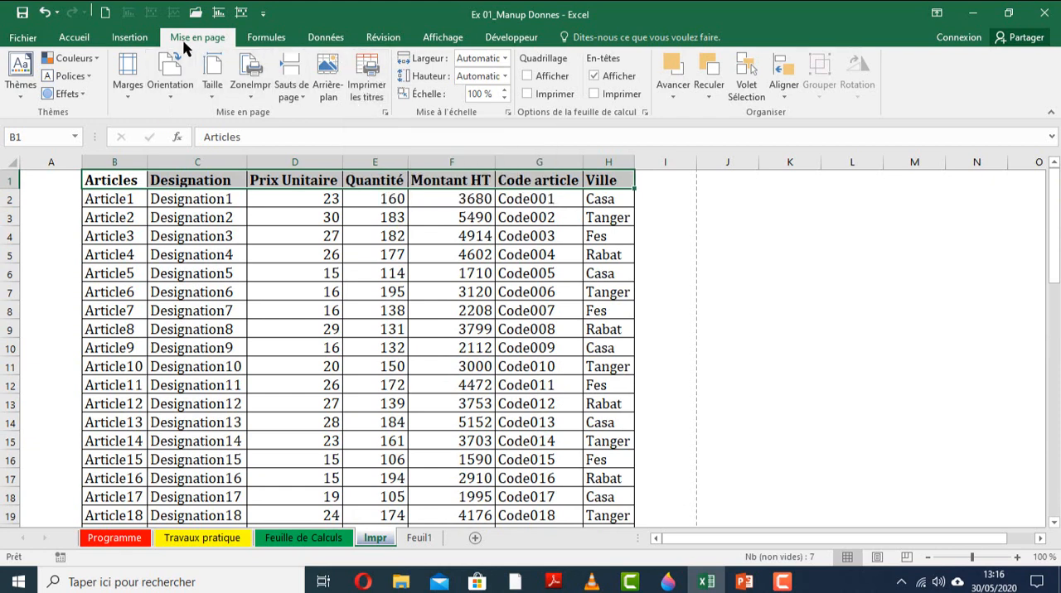
Set row 1 of the Impr sheet as the title row to repeat at the top of every printed page.
click(370, 96)
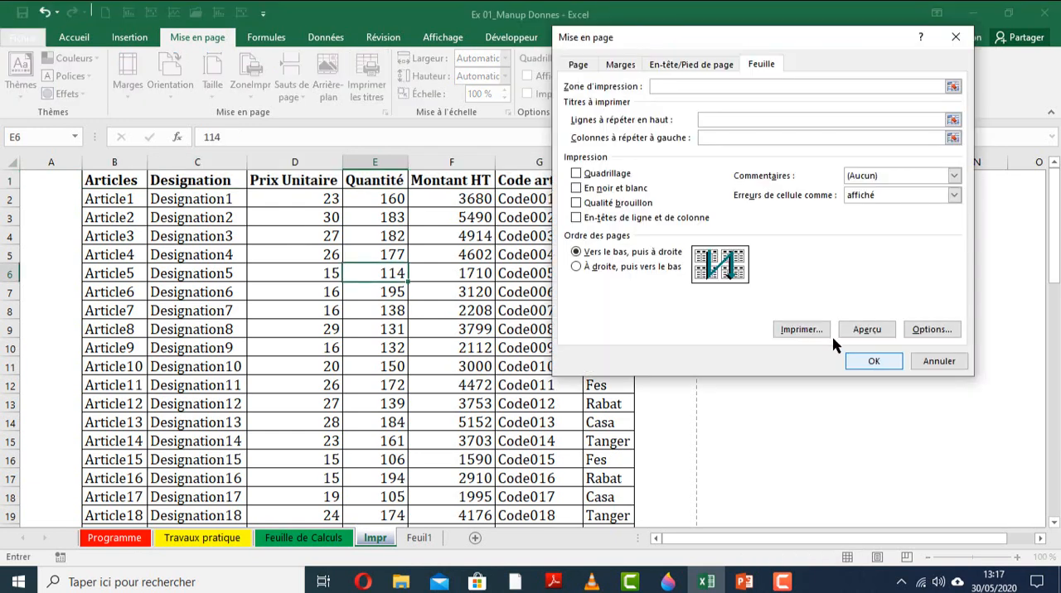
key(Escape)
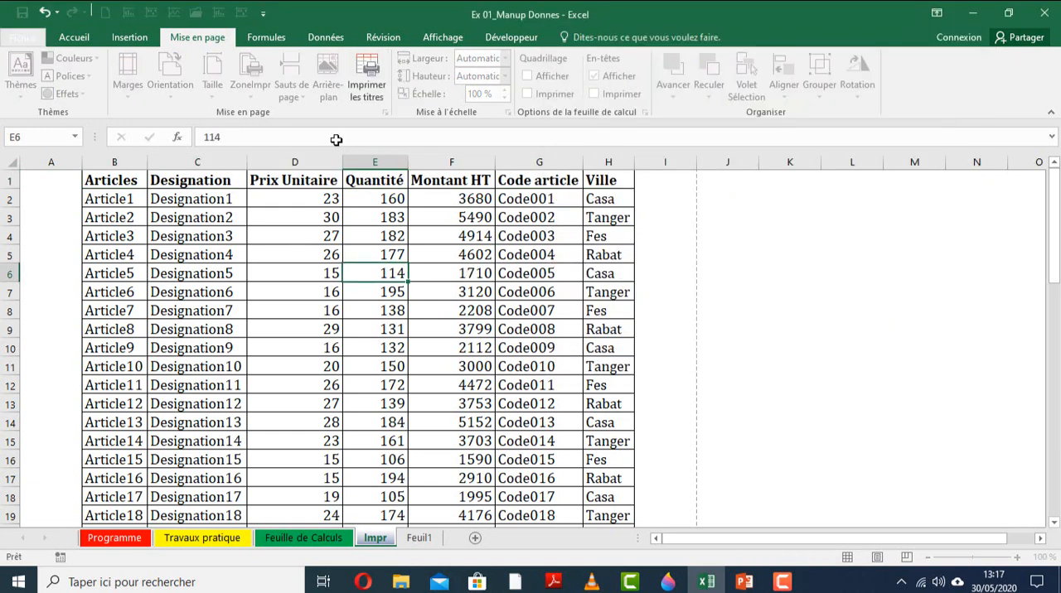
click(462, 272)
click(365, 93)
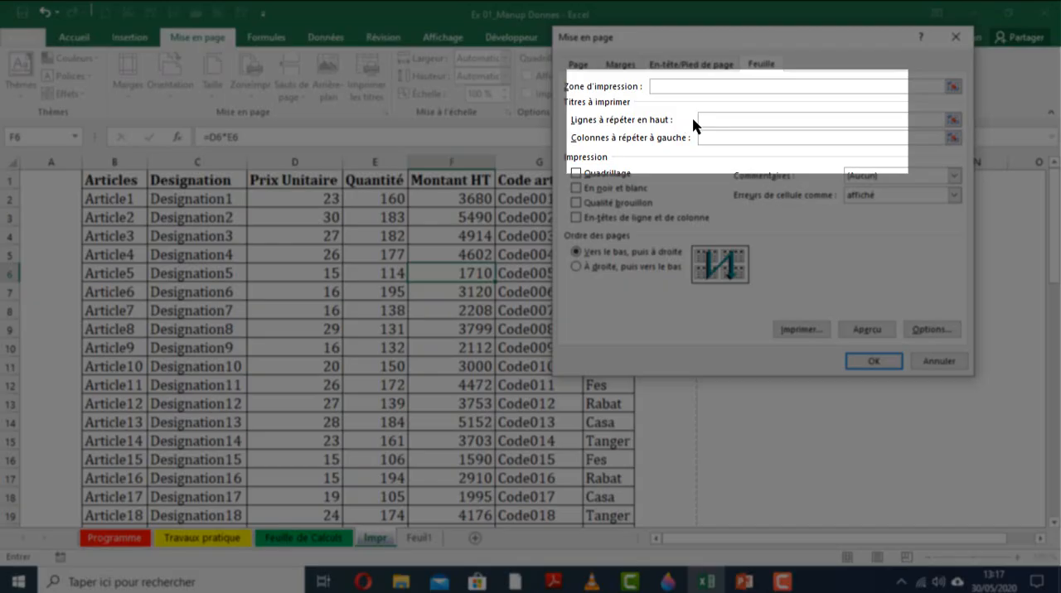
click(9, 179)
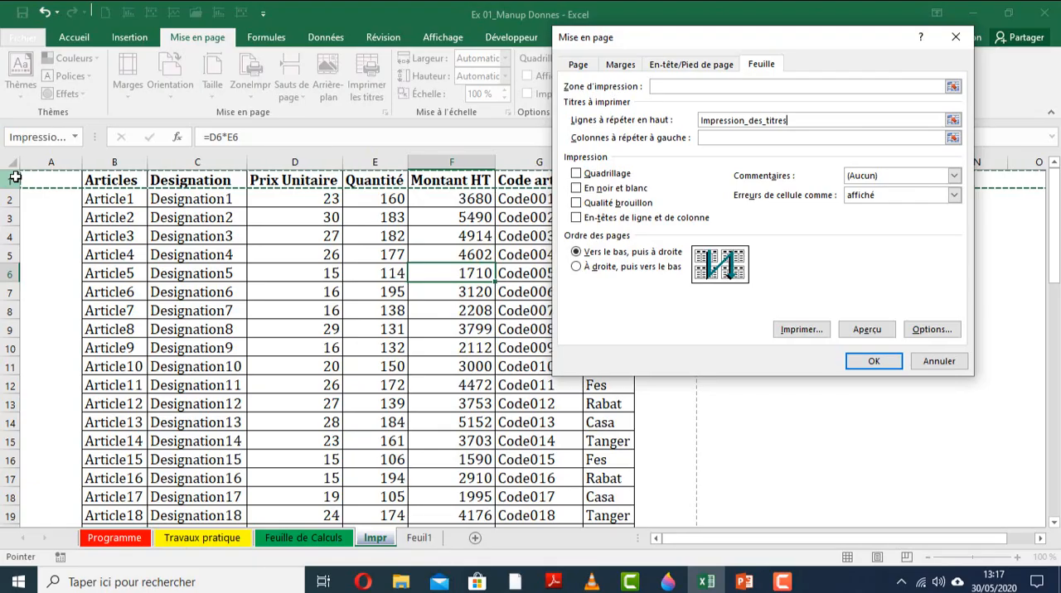
click(885, 363)
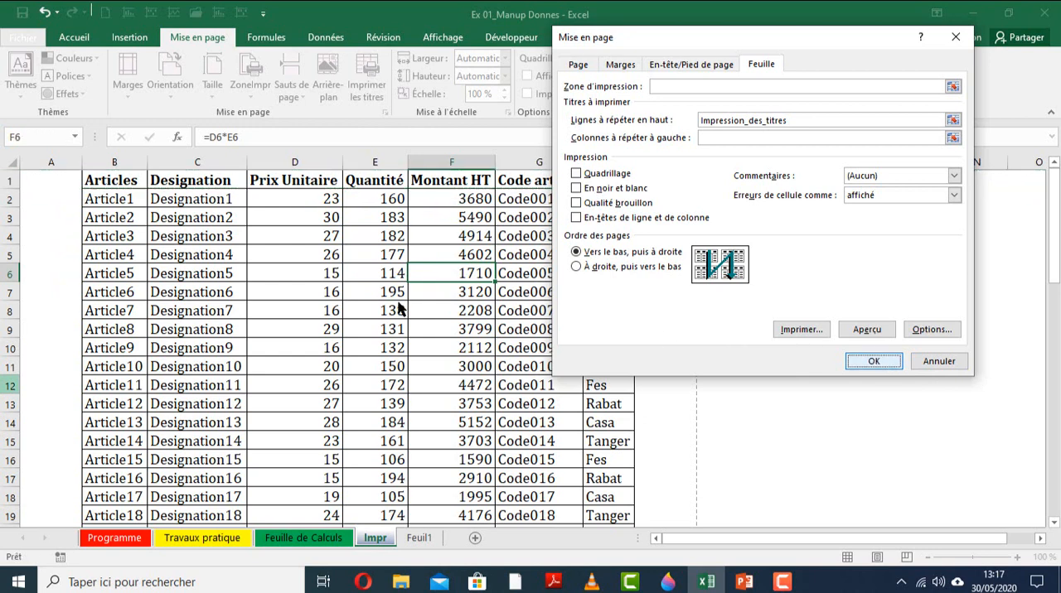
click(397, 304)
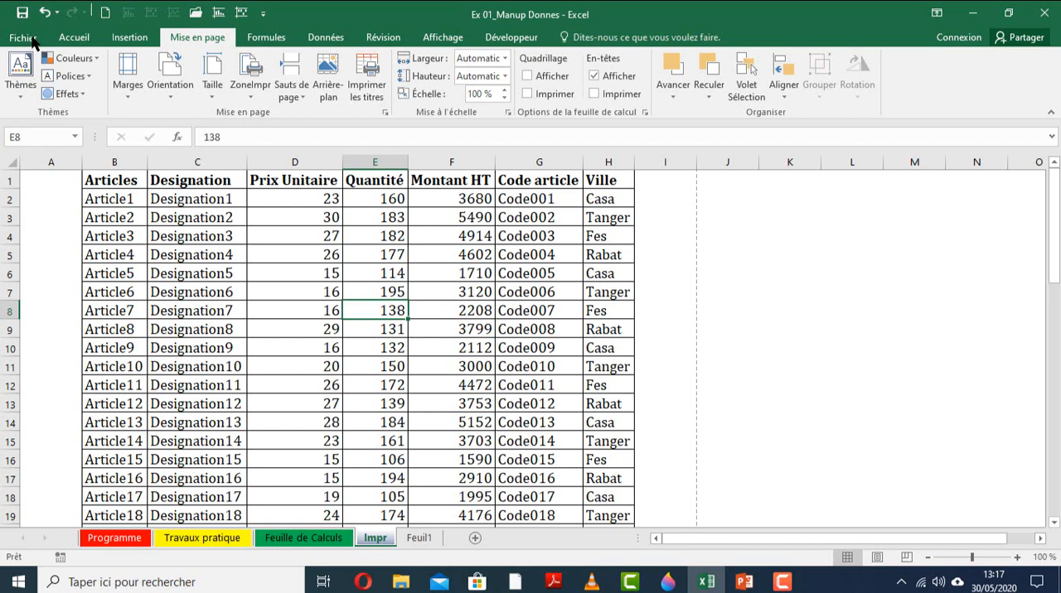
Open the print preview of the Impr sheet and check the header, repeated title row and page number on pages 1 to 3.
click(23, 37)
click(36, 234)
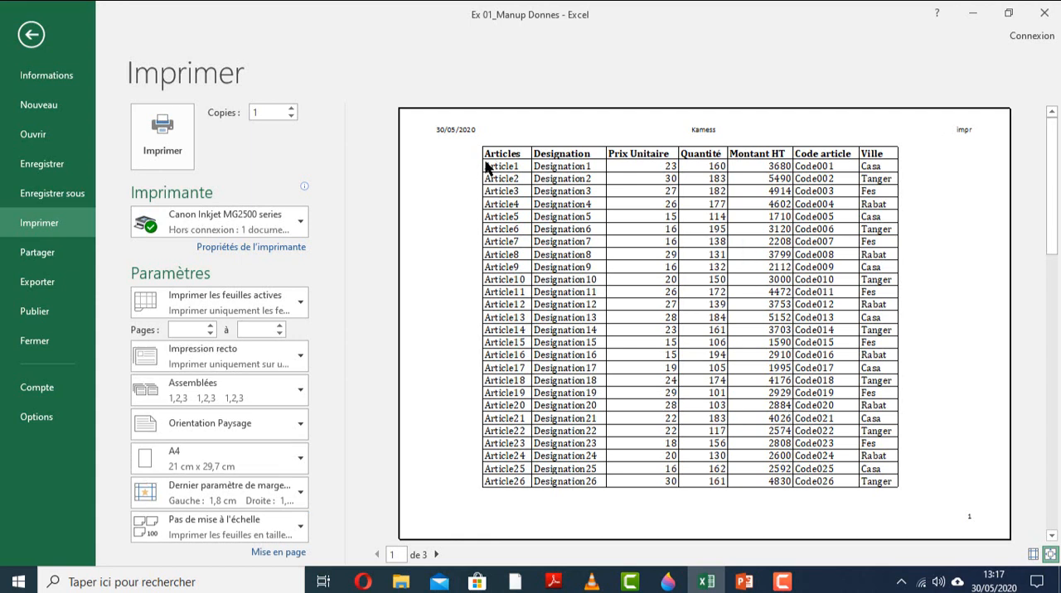
scroll(603, 305, down, 1)
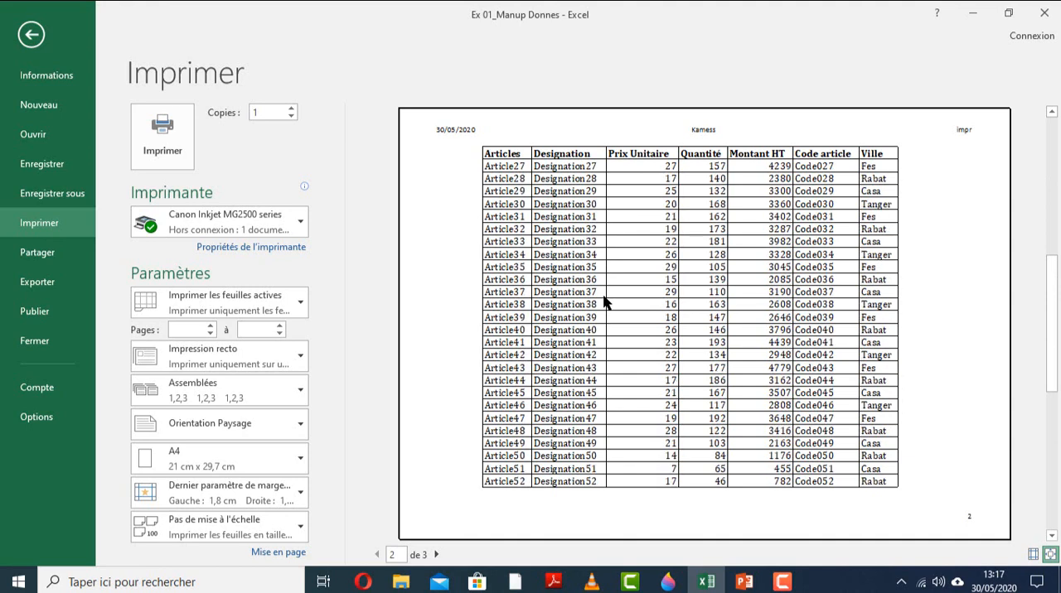
scroll(609, 303, down, 1)
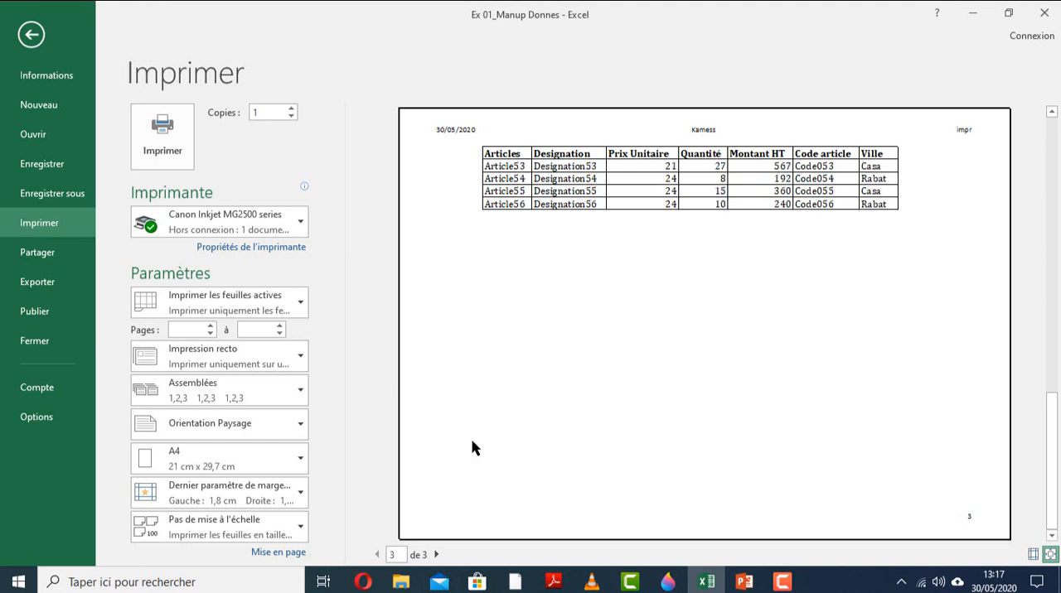
scroll(473, 445, up, 1)
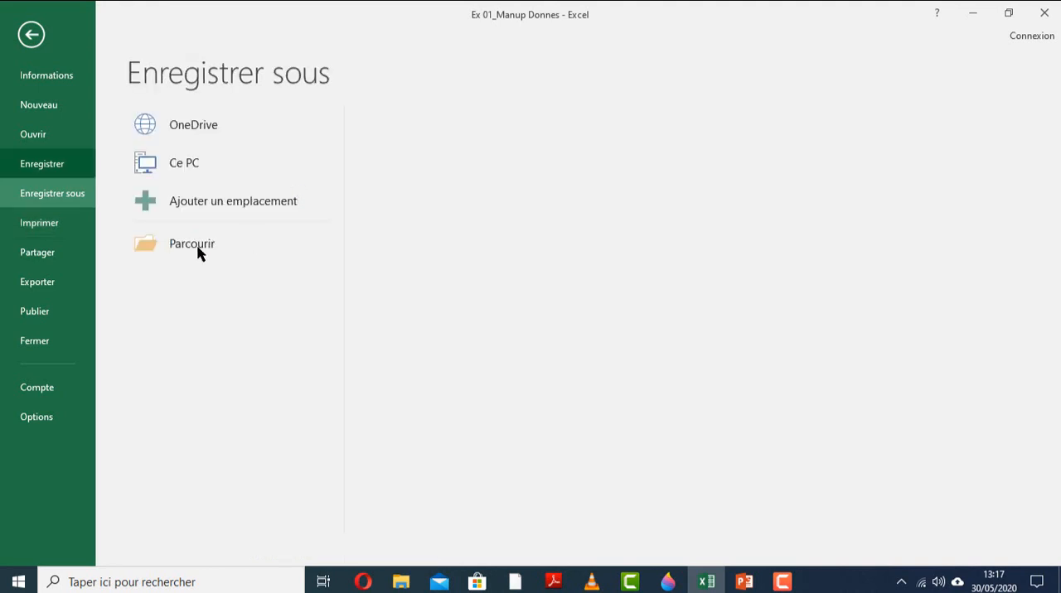
click(36, 222)
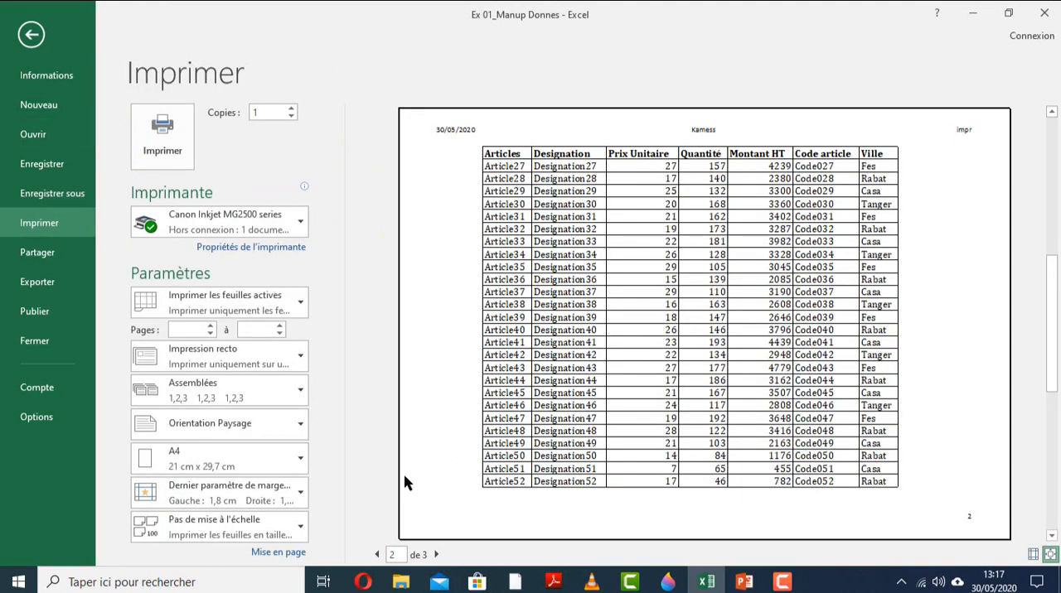
click(378, 556)
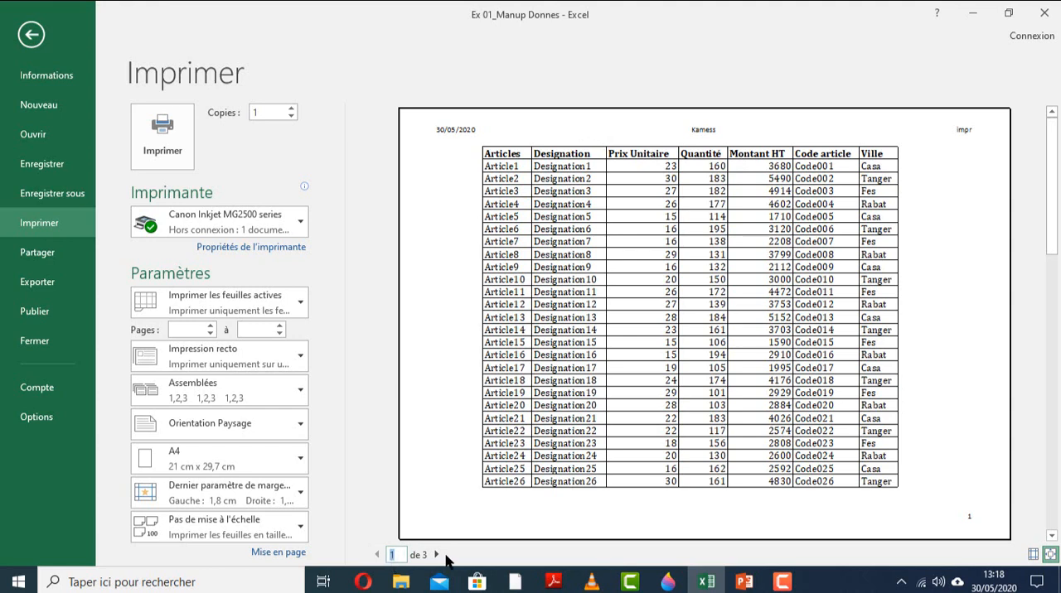
click(438, 558)
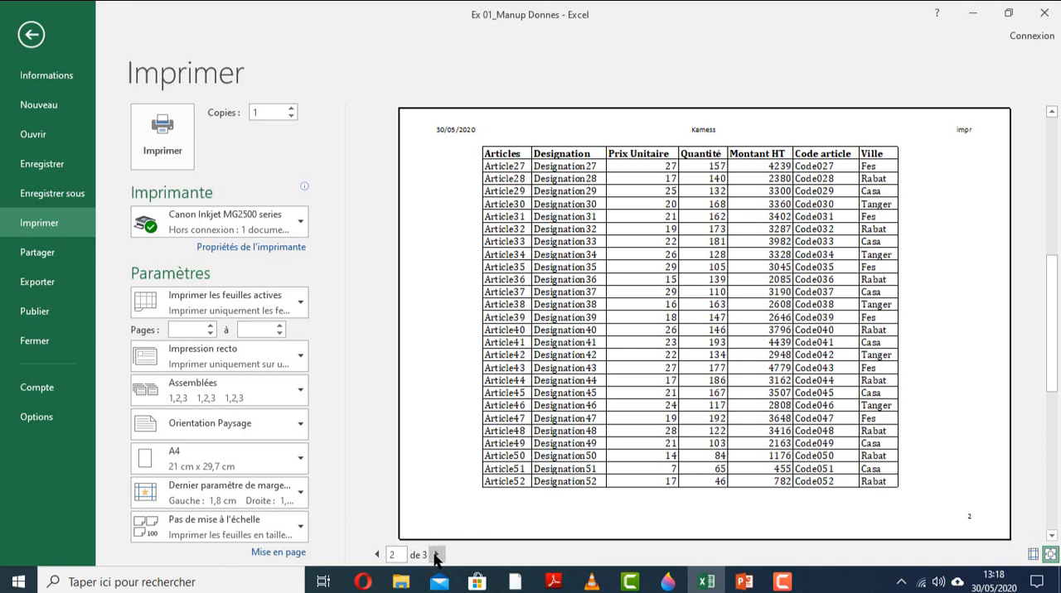
click(436, 557)
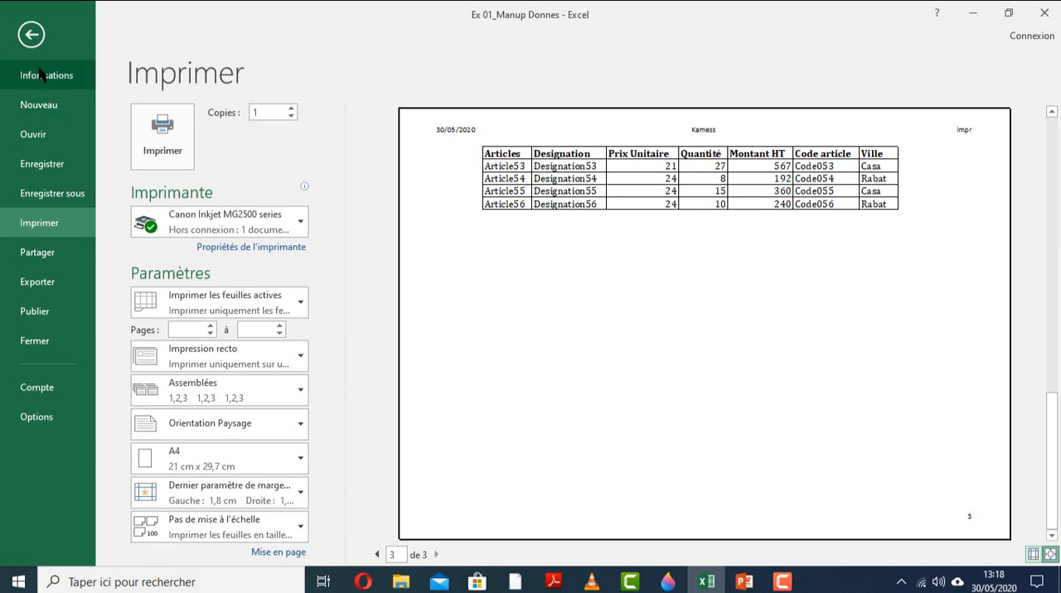
Clear the title-row reference in the page setup and set row 1 again as the row repeated at the top.
click(32, 35)
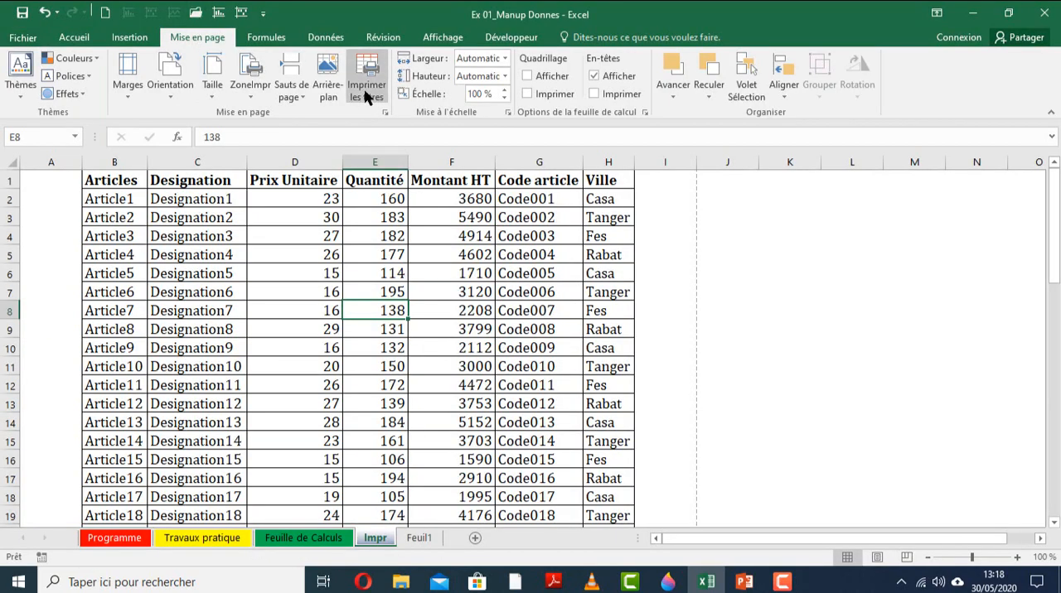
click(366, 97)
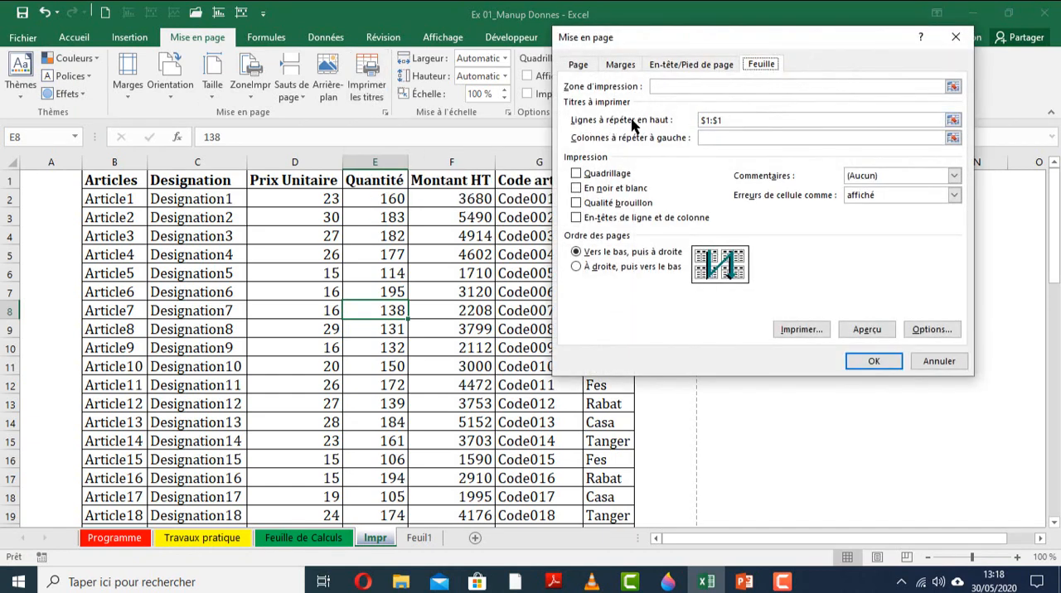
click(722, 121)
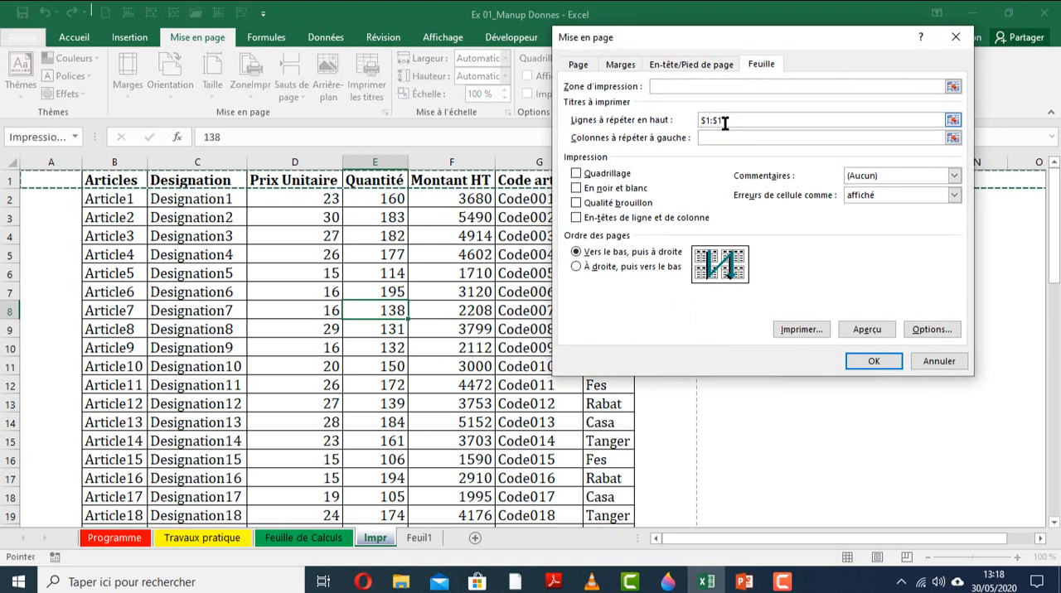
key(BackSpace)
key(BackSpace)
key(BackSpace)
key(BackSpace)
key(BackSpace)
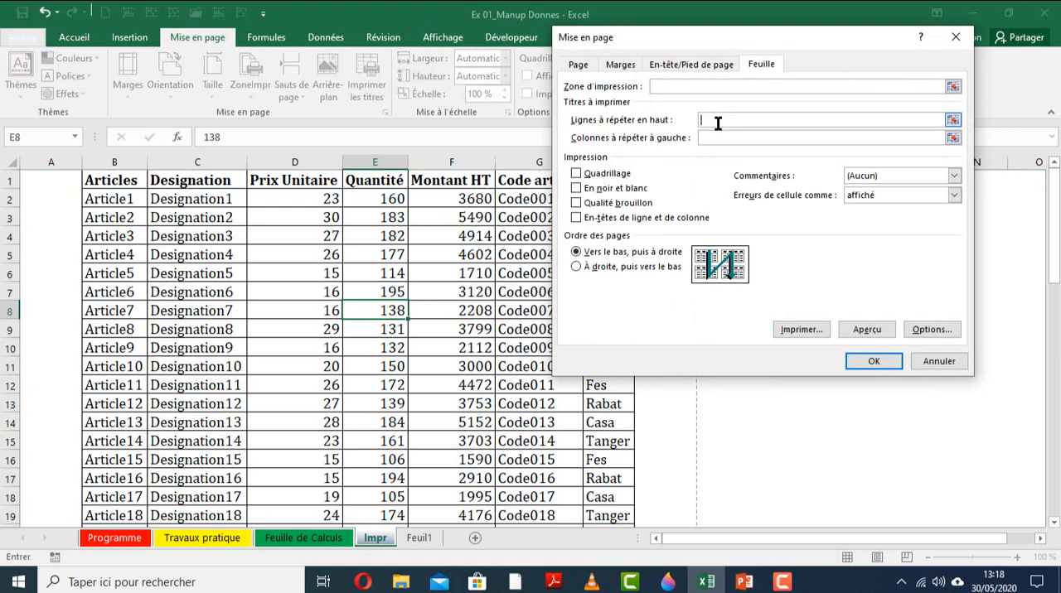
click(6, 180)
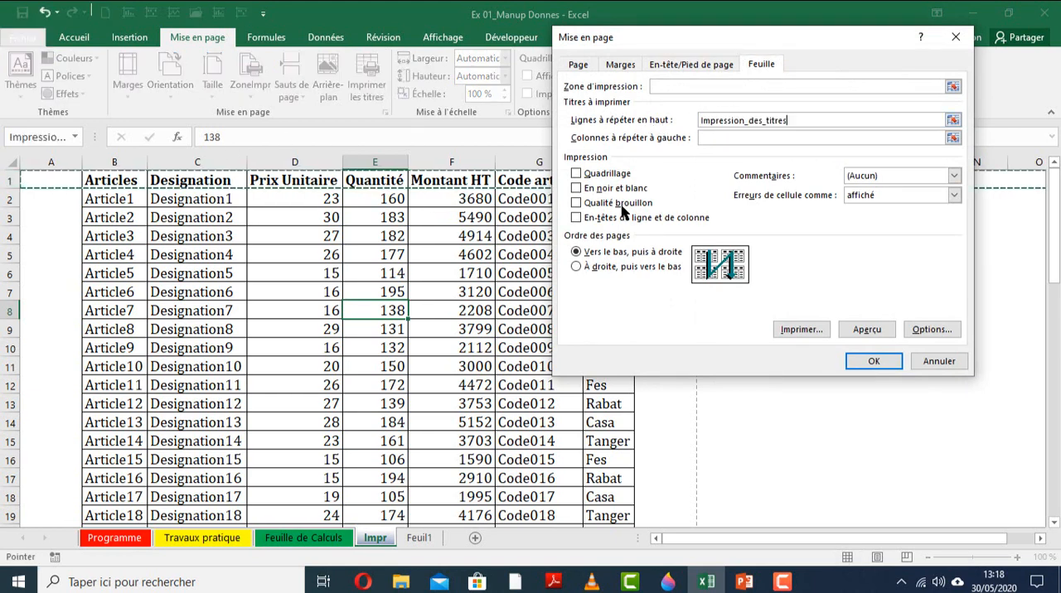
click(886, 363)
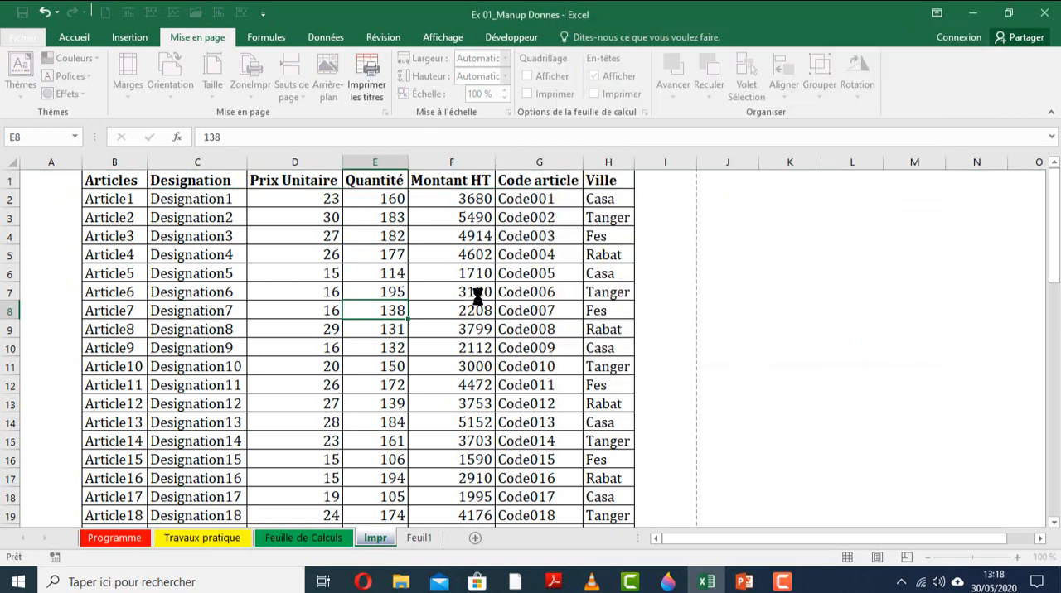
click(477, 310)
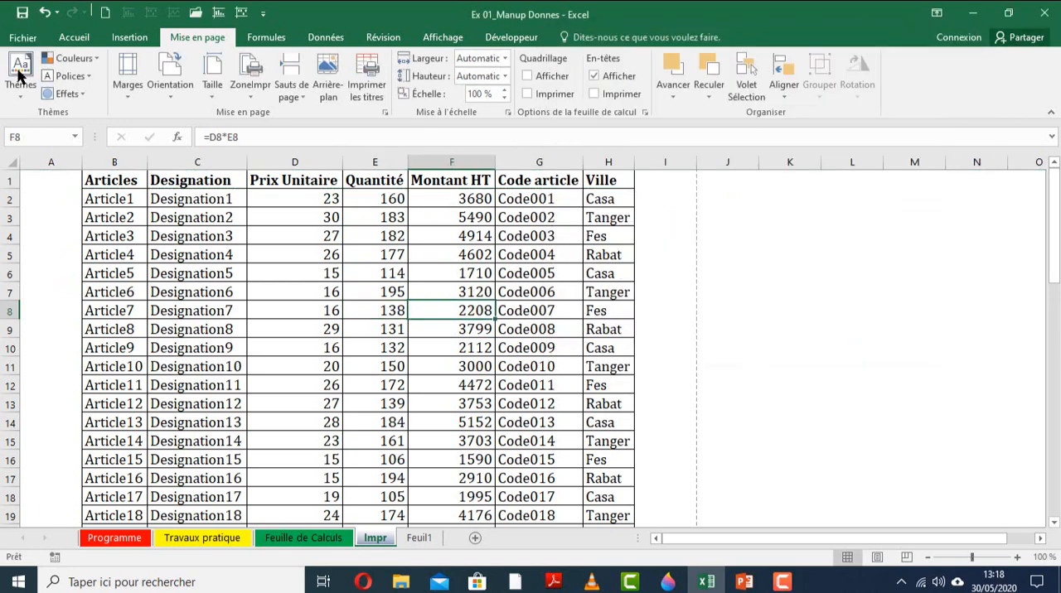
scroll(178, 310, down, 9)
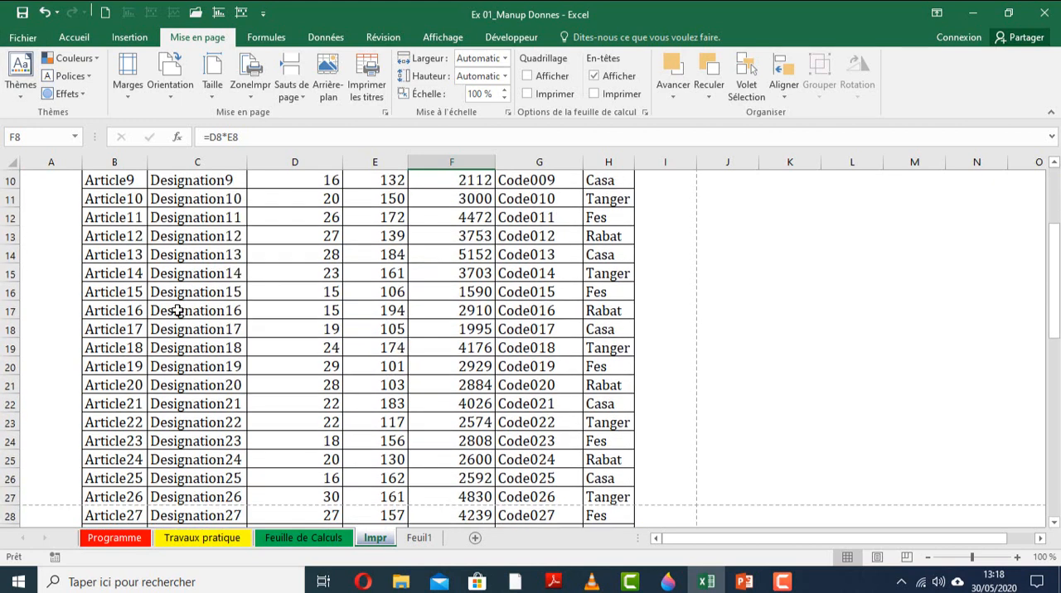
click(23, 37)
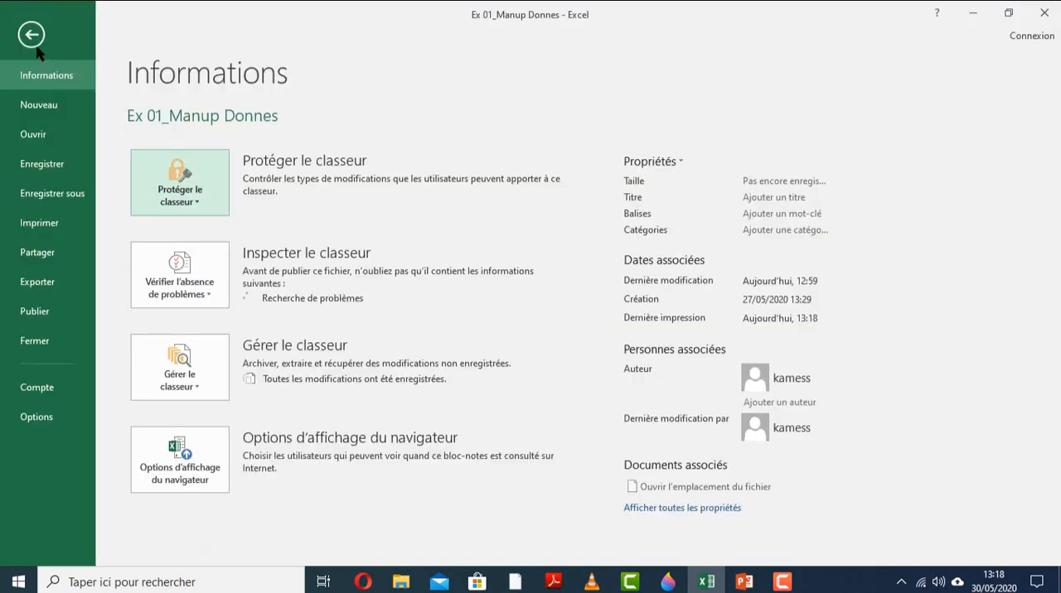
click(31, 31)
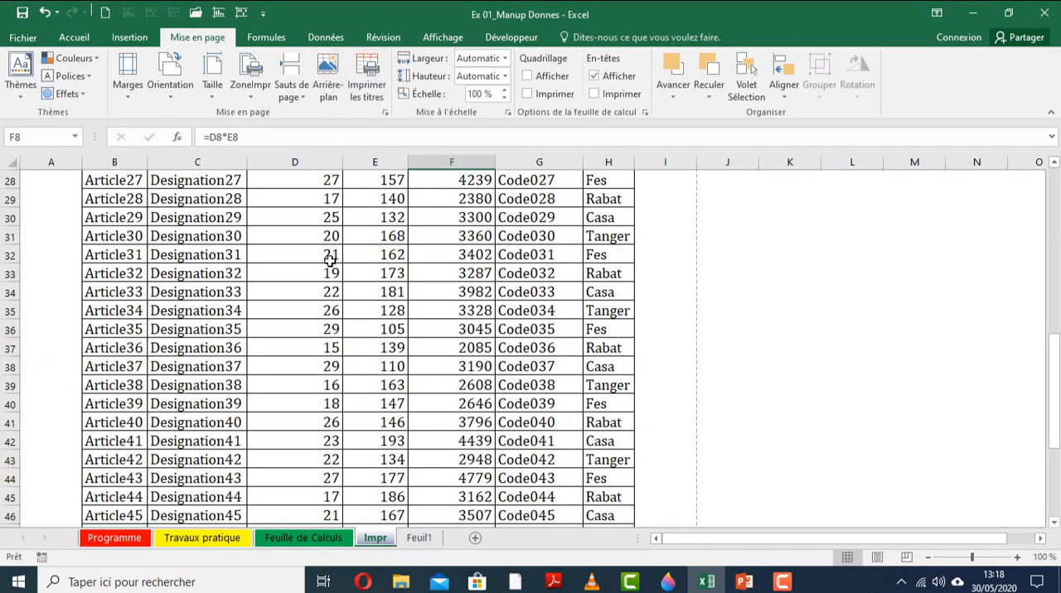
scroll(247, 282, up, 9)
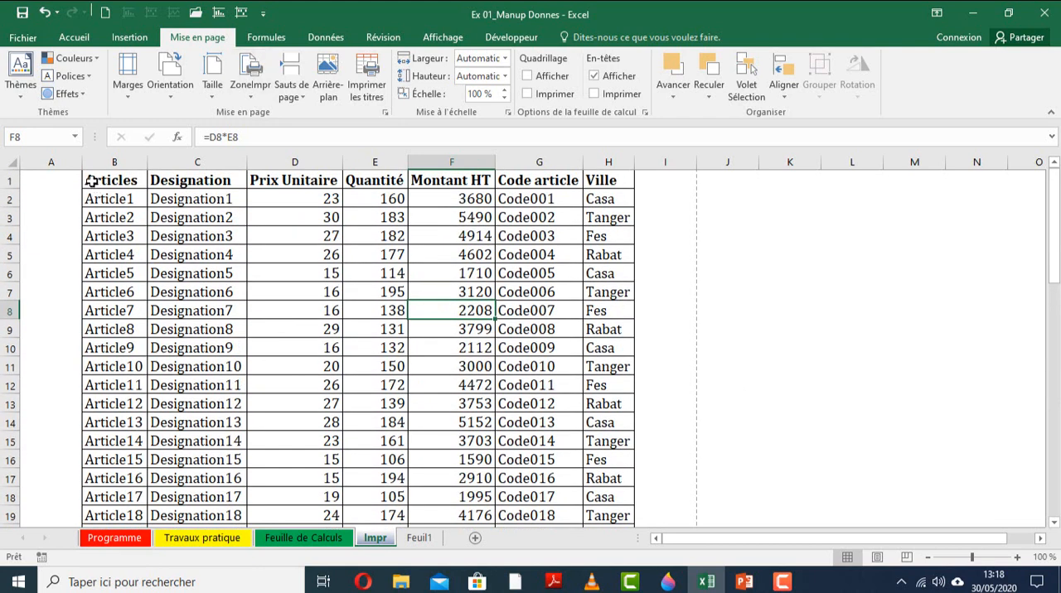
drag(91, 181, 614, 217)
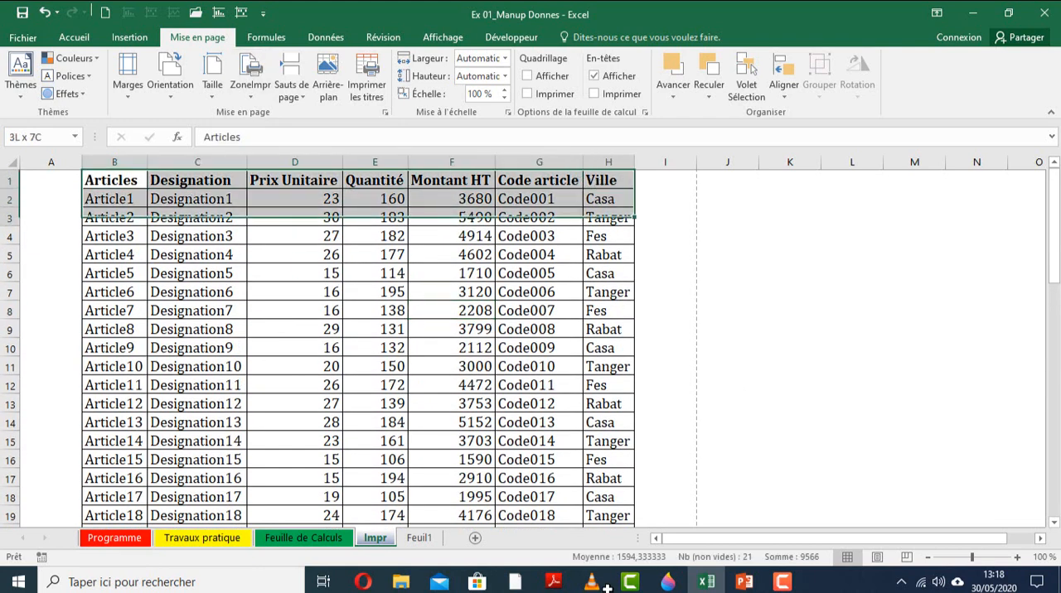
drag(607, 587, 605, 445)
scroll(605, 445, up, 12)
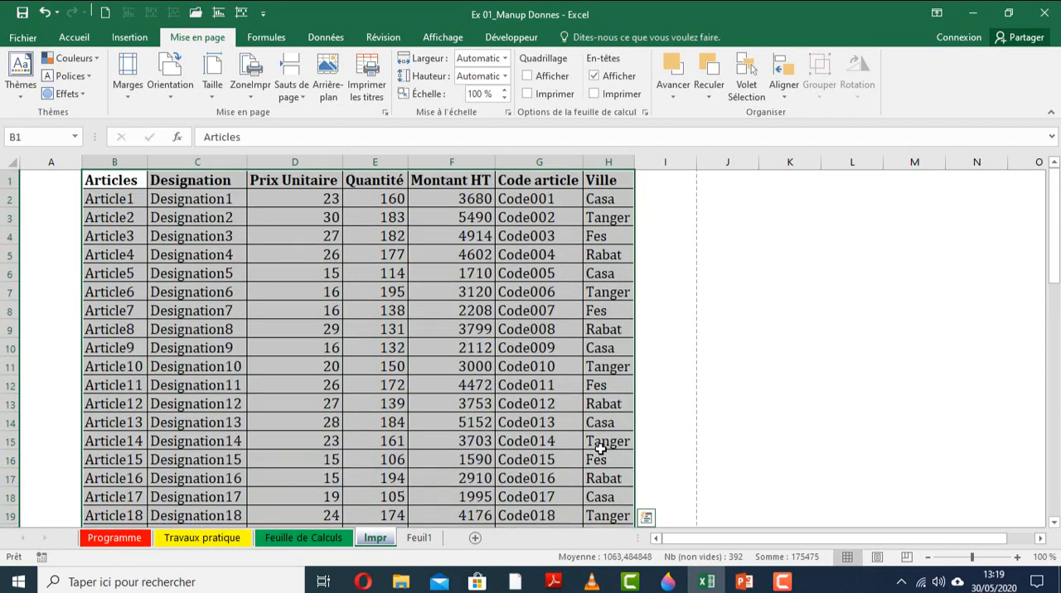
drag(129, 181, 590, 489)
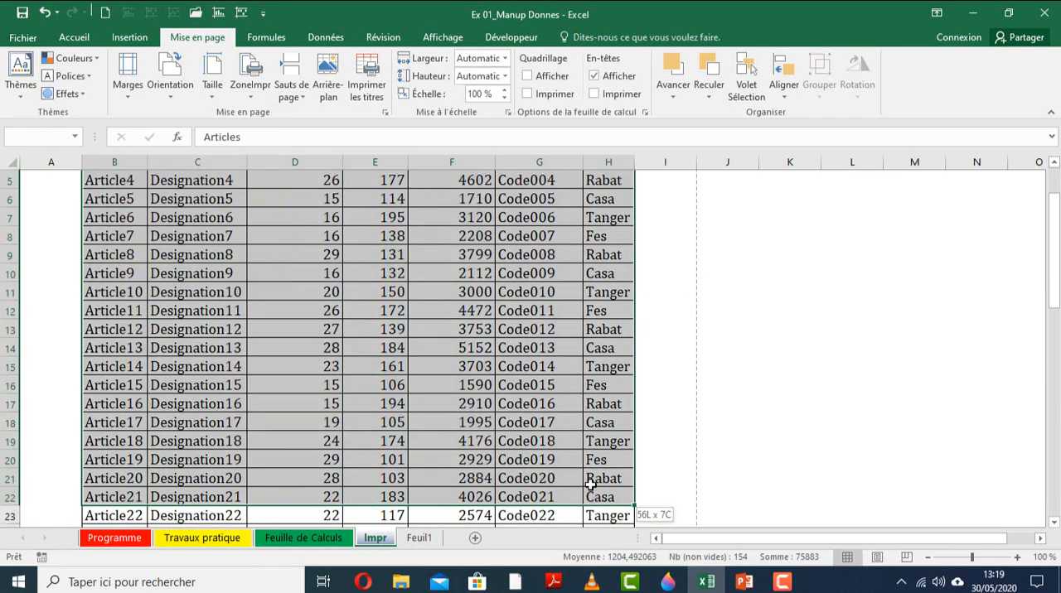
click(553, 415)
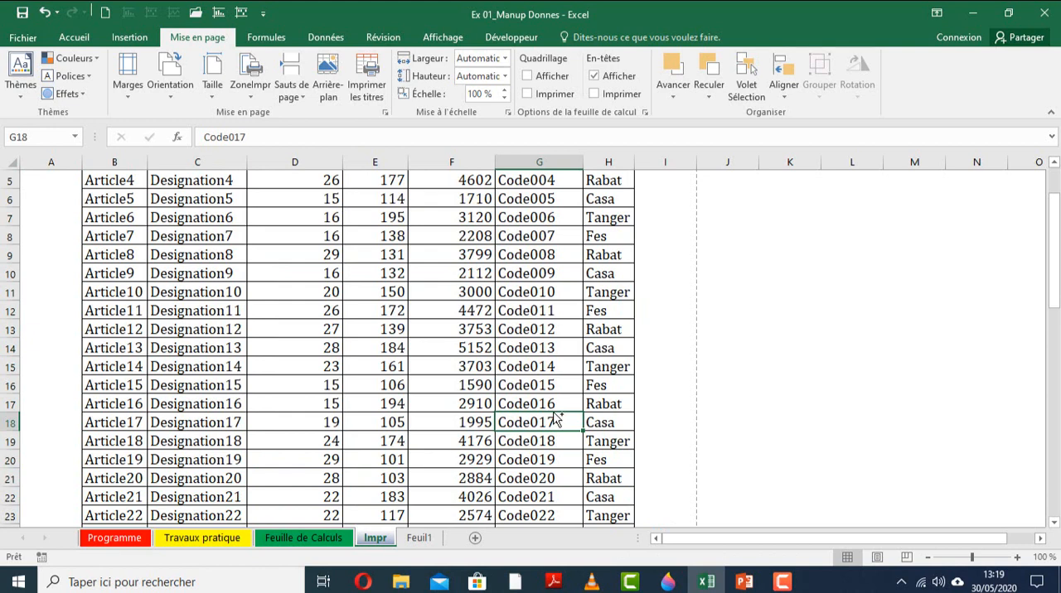
Select the entire Impr table from Articles to Ville and define it as the print area.
key(ctrl+a)
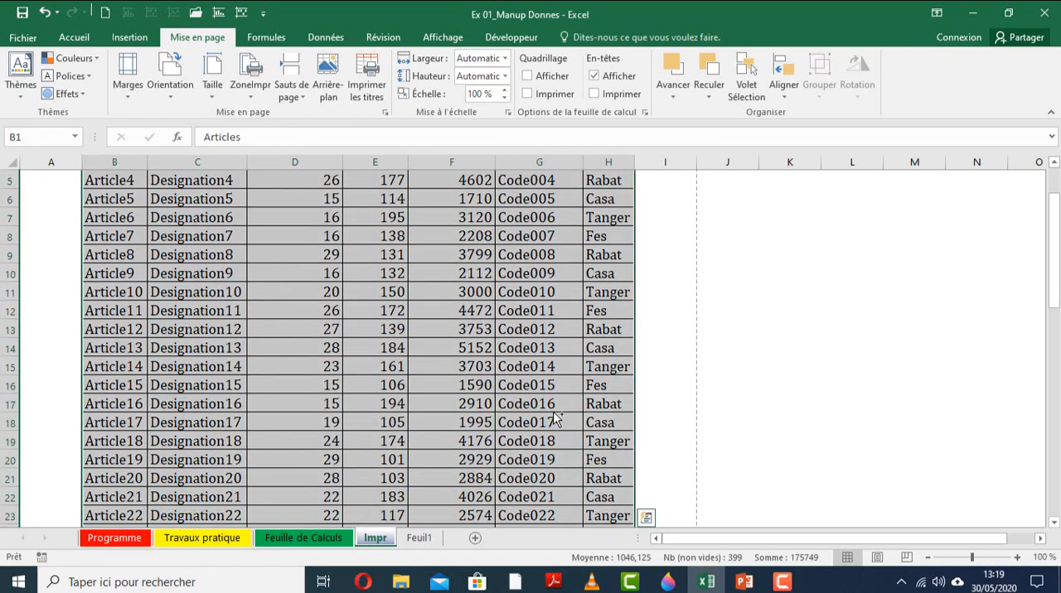
click(251, 87)
click(260, 116)
scroll(227, 315, up, 2)
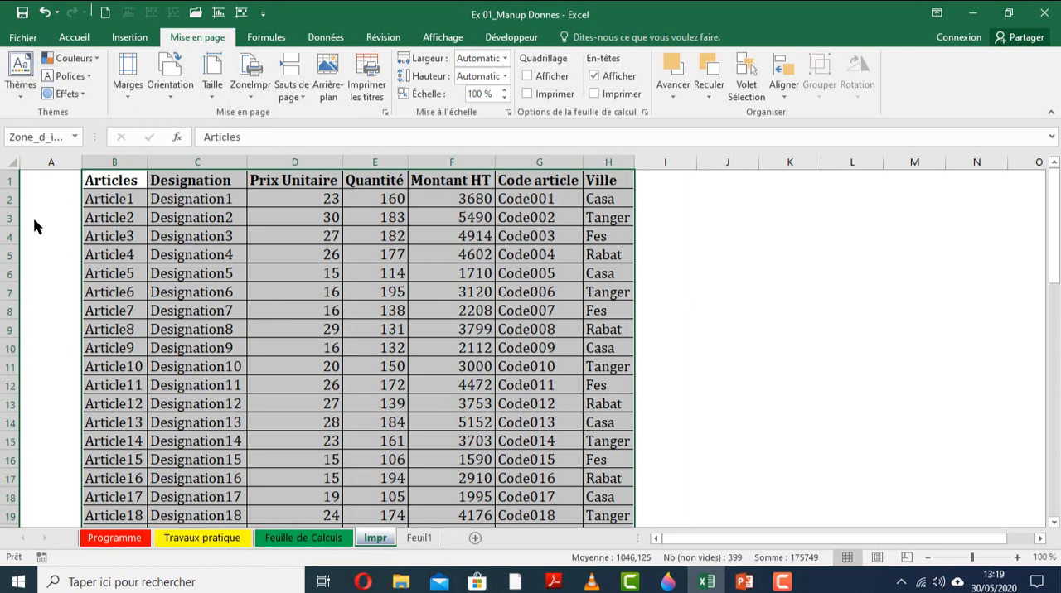
Open the print settings, choose Imprimer la sélection as what to print, and open the Mise en page dialog.
key(ctrl+p)
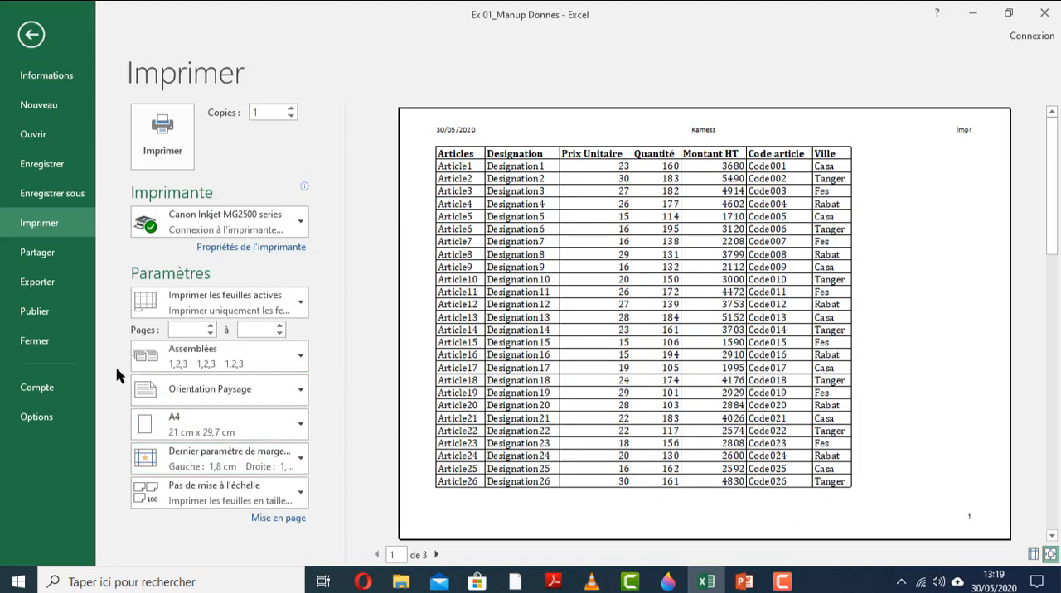
click(210, 311)
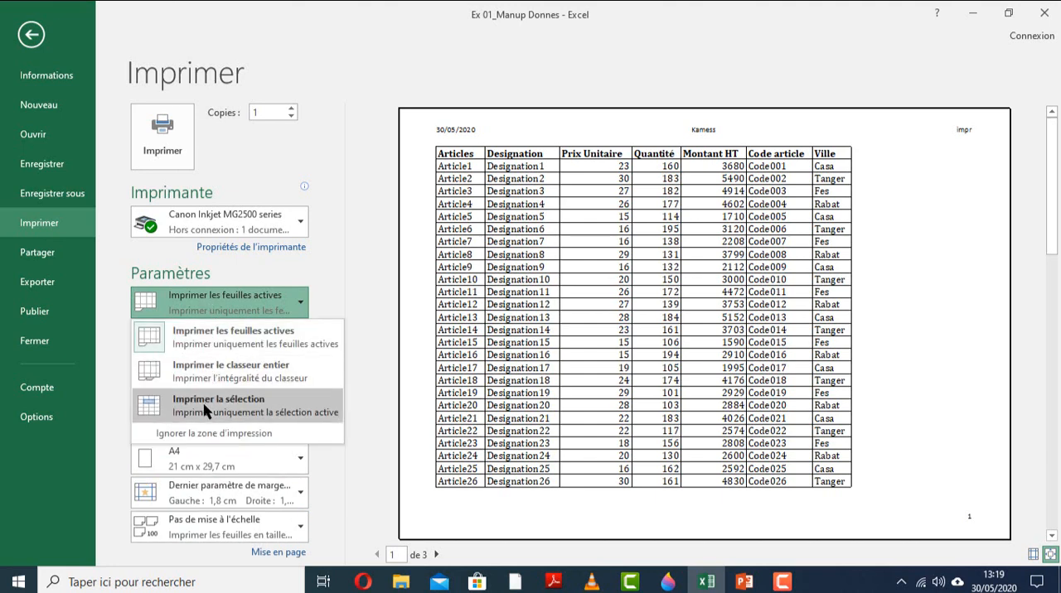
key(Escape)
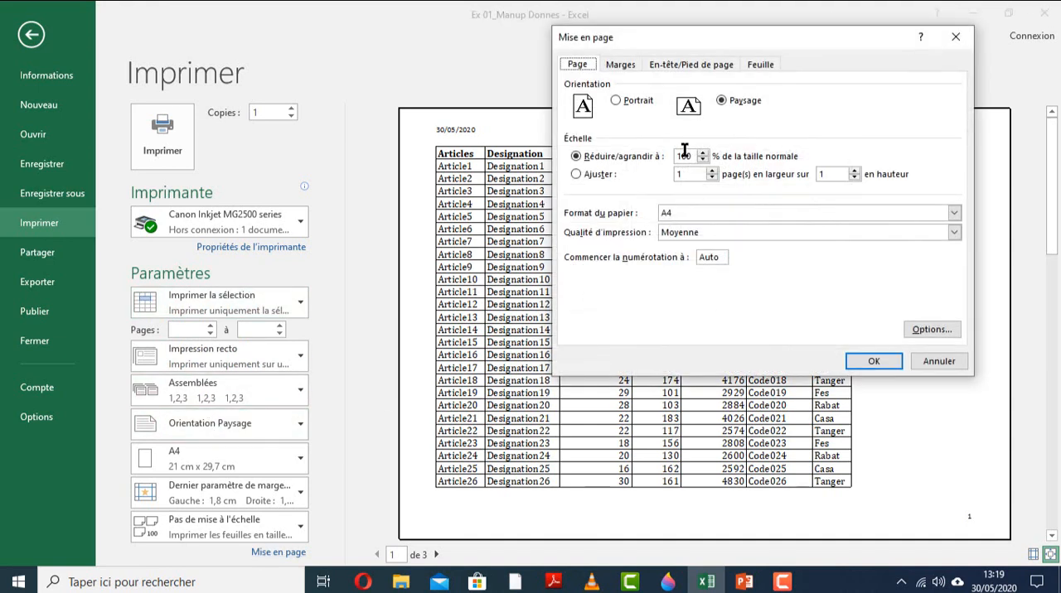
Center the printed table on the page both horizontally and vertically.
click(620, 65)
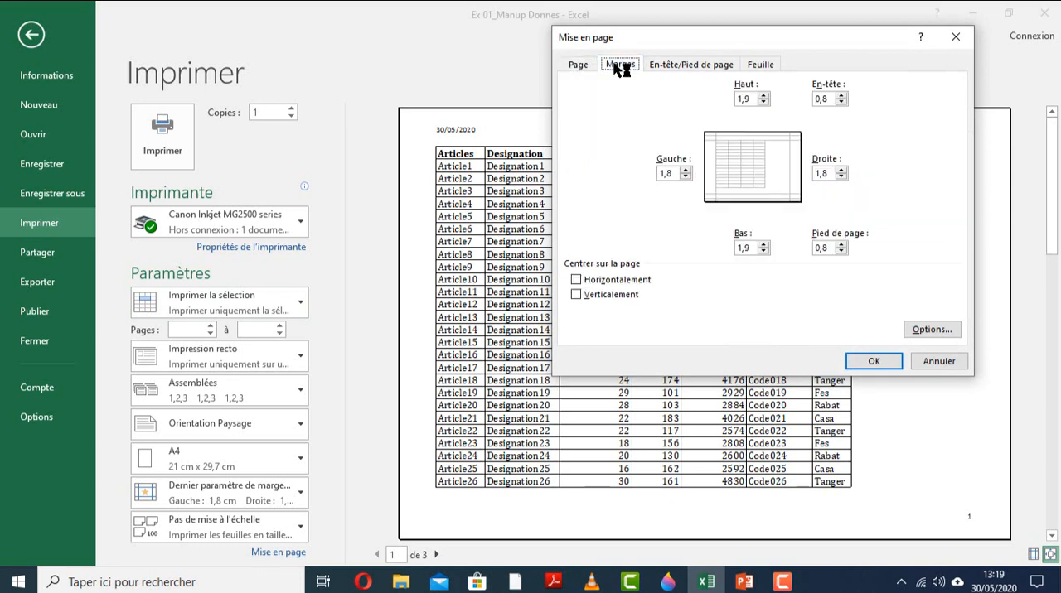
click(602, 283)
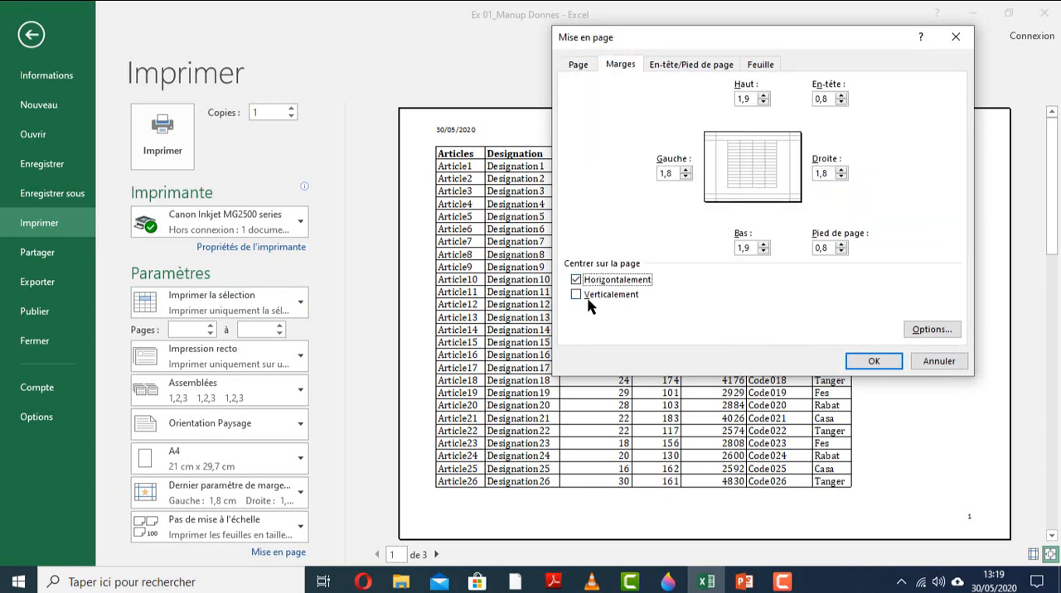
click(590, 297)
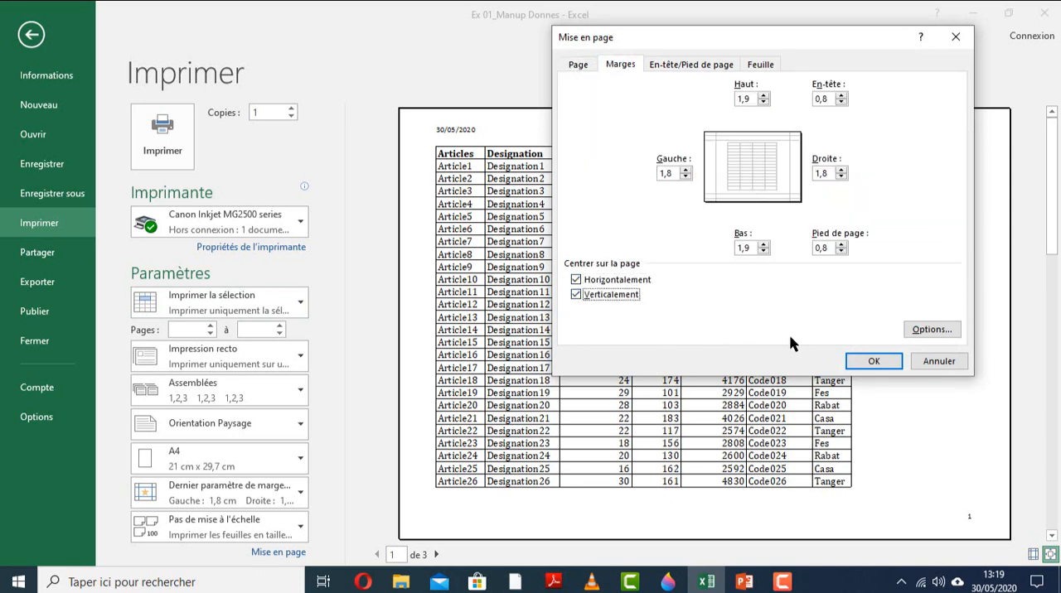
click(873, 362)
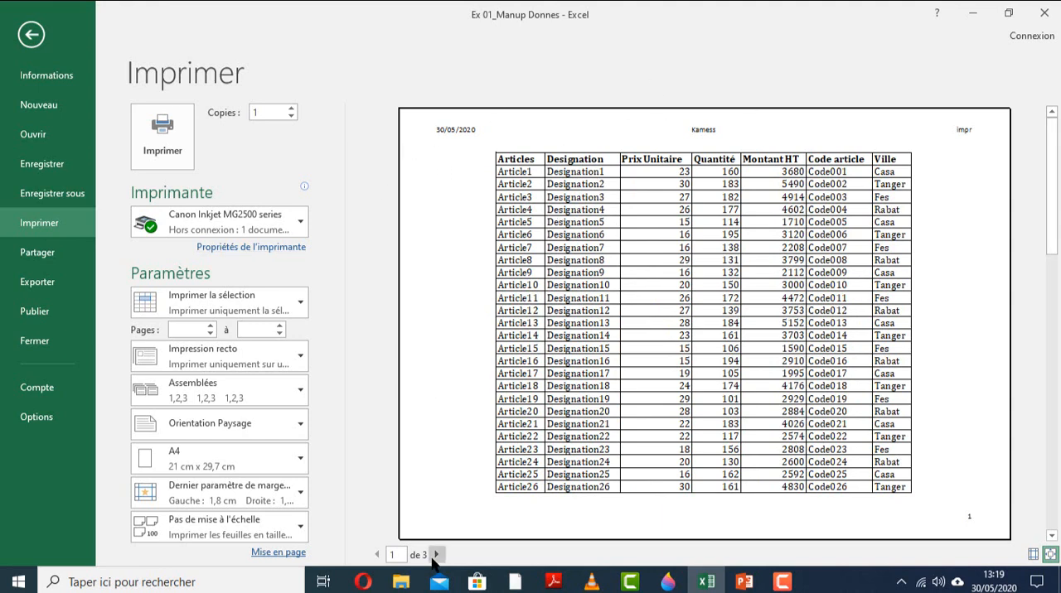
Check the centered table on pages 2 and 3 of the print preview, and return to the sheet.
click(436, 555)
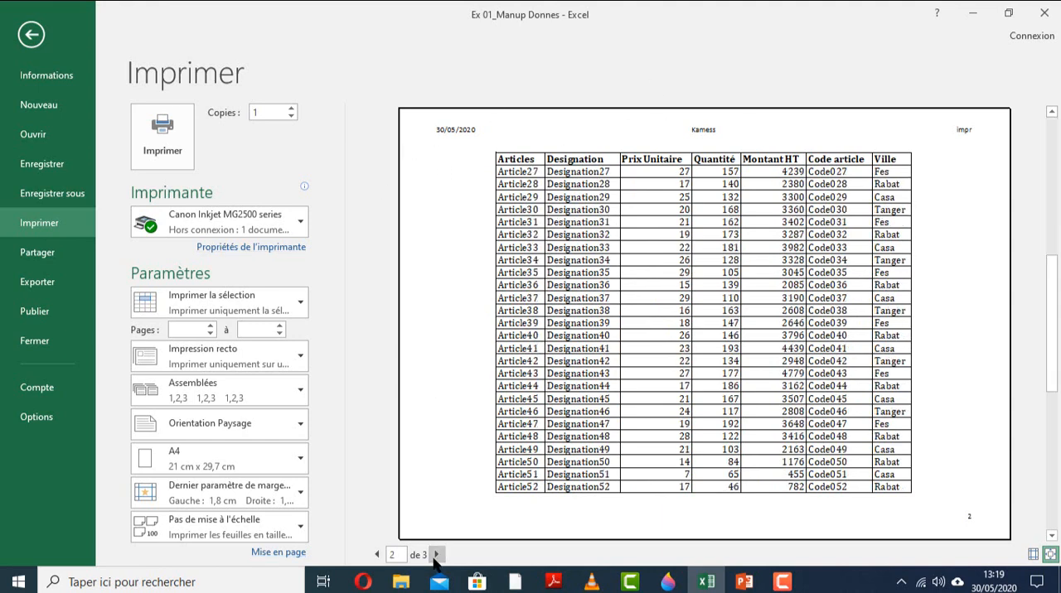
click(436, 555)
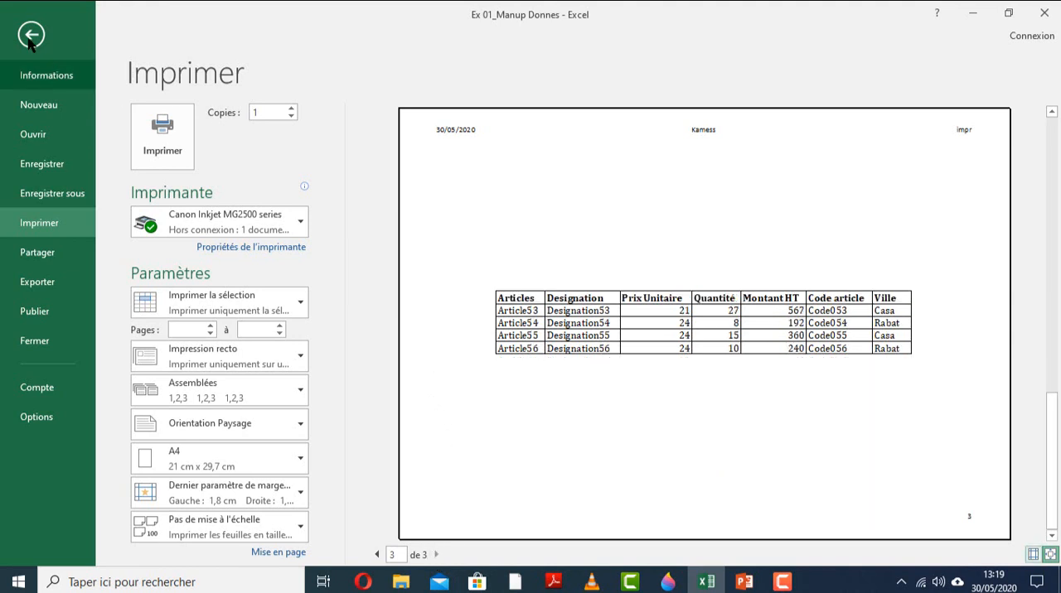
key(Escape)
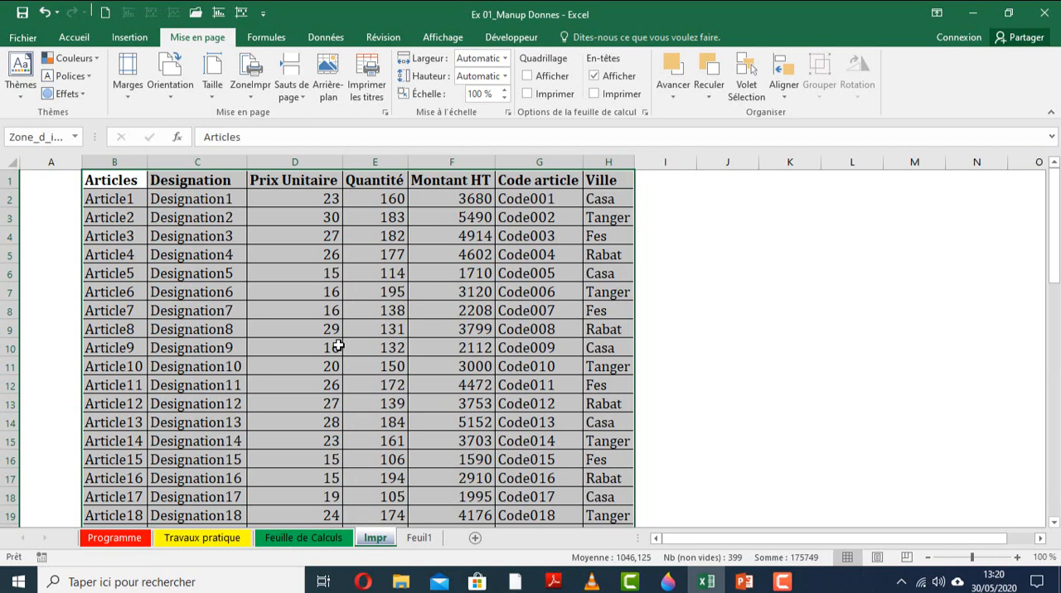
Look through the Impr table down to its last rows and review the task list on the Travaux pratique sheet.
click(252, 342)
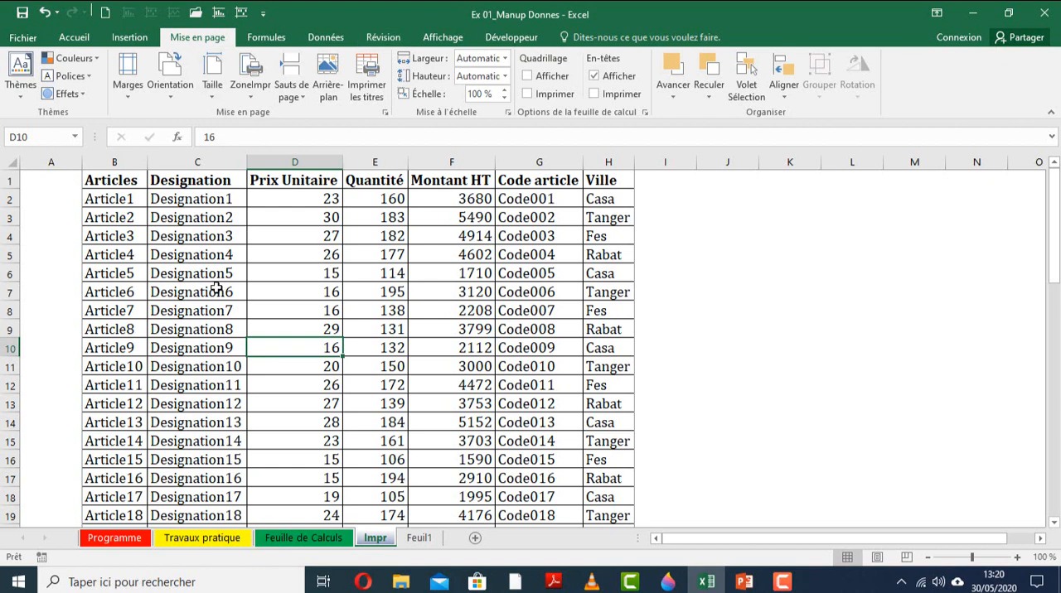
scroll(217, 288, down, 10)
scroll(217, 288, down, 8)
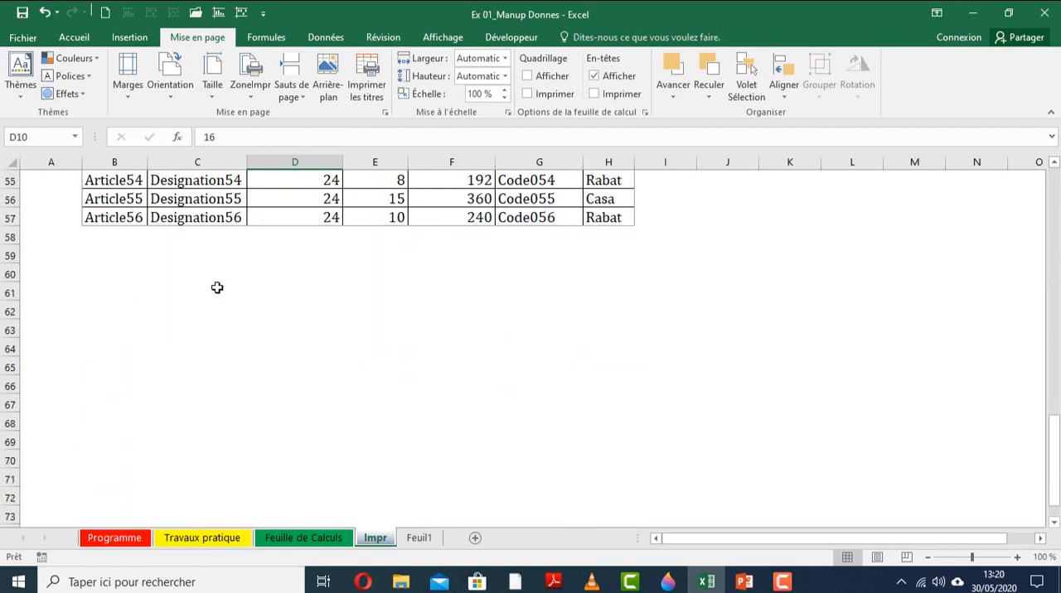
scroll(216, 288, up, 13)
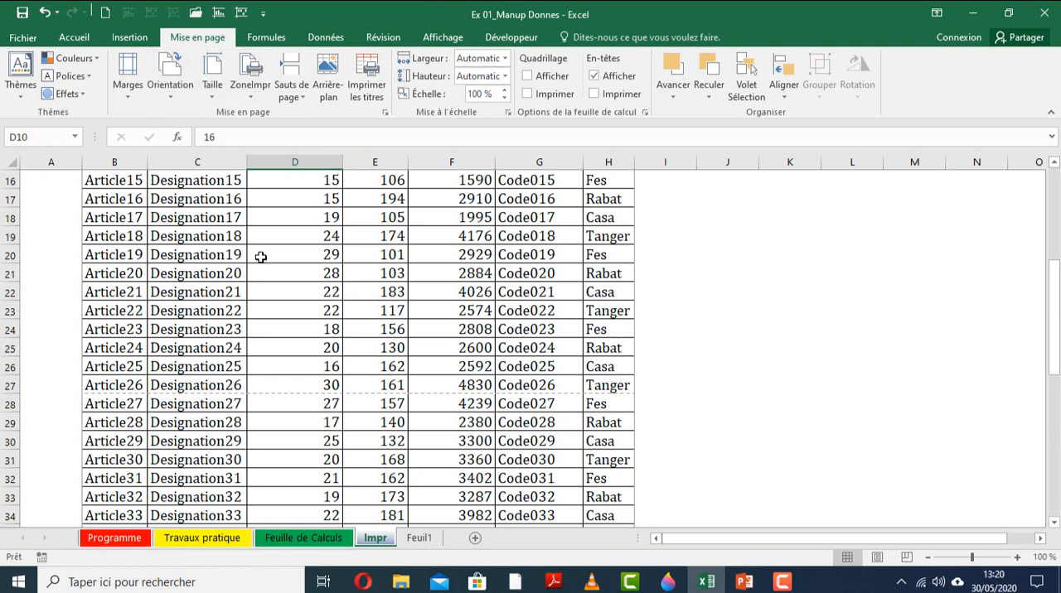
click(219, 540)
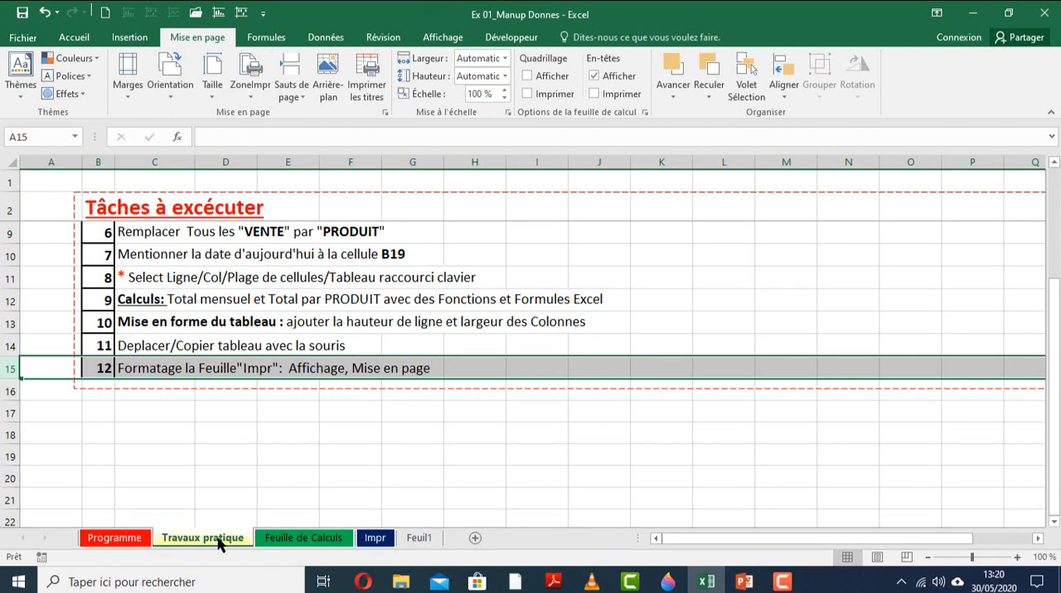
click(234, 452)
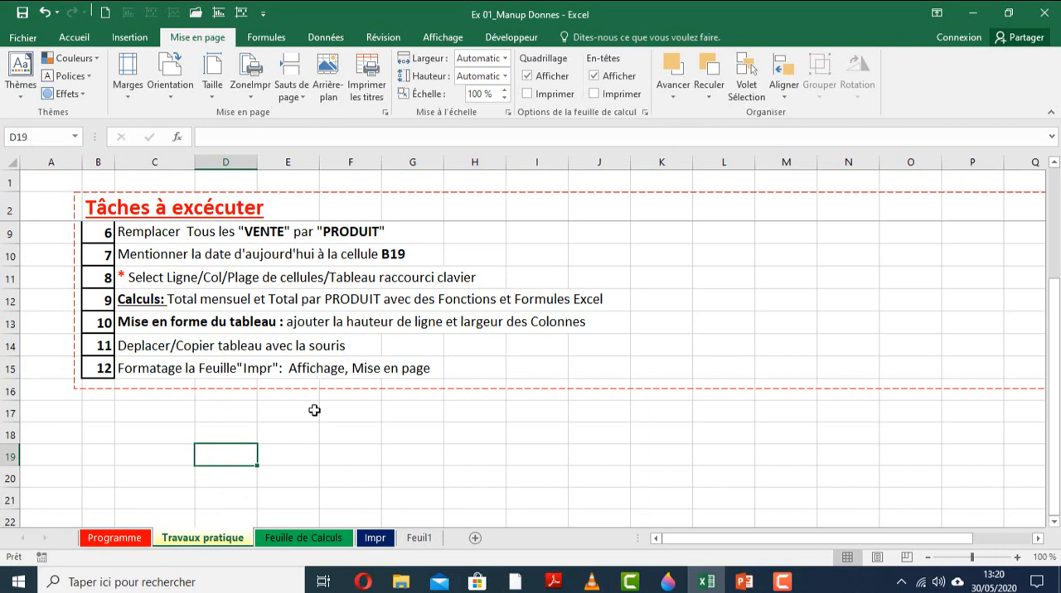
scroll(315, 410, up, 2)
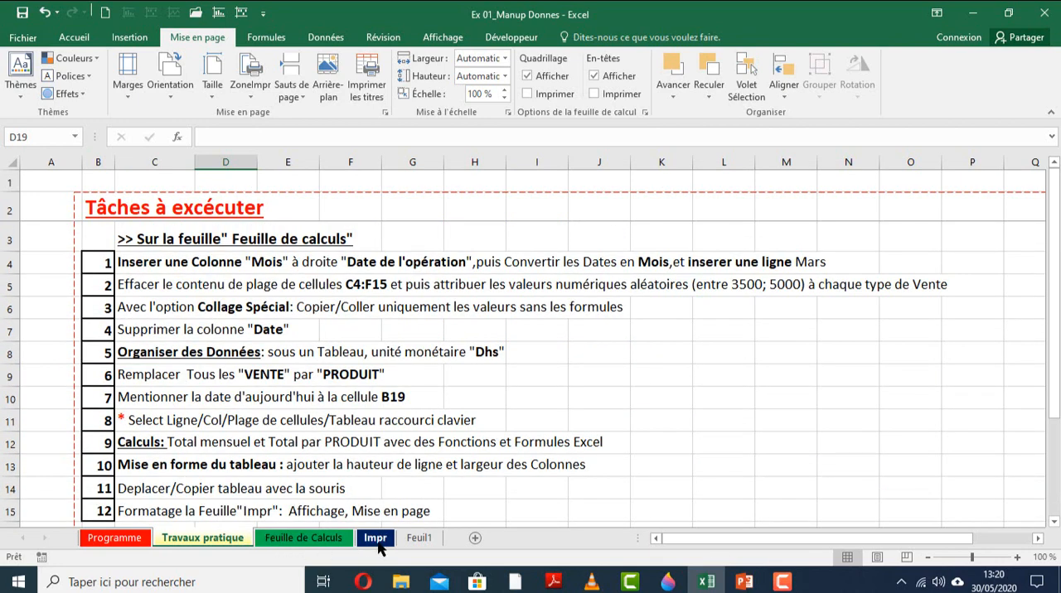
click(307, 535)
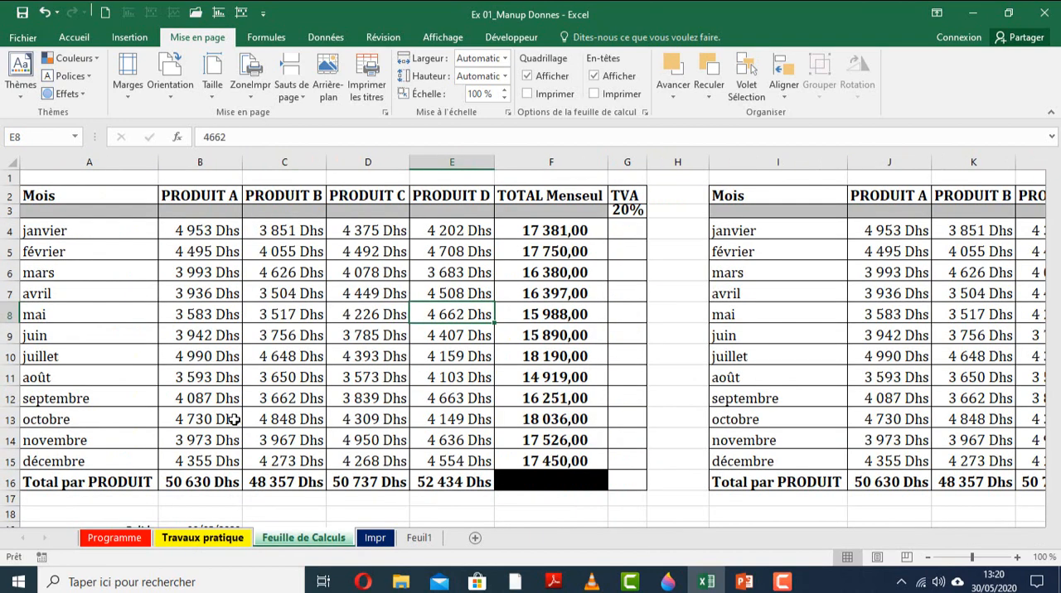
click(191, 539)
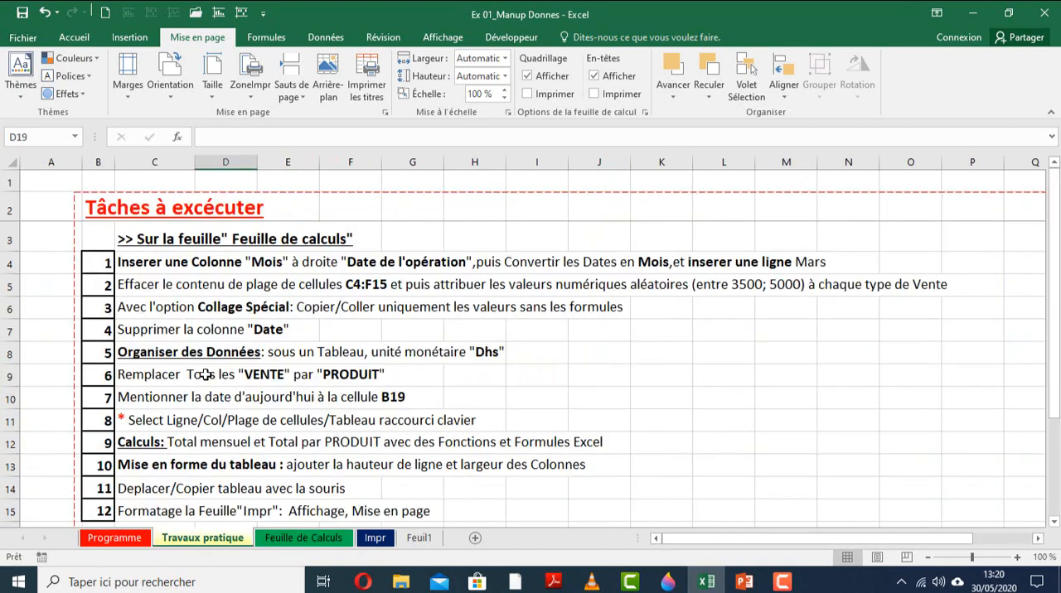
Go to the Feuille de Calculs sheet and select the first empty TVA cell, G4.
click(5, 263)
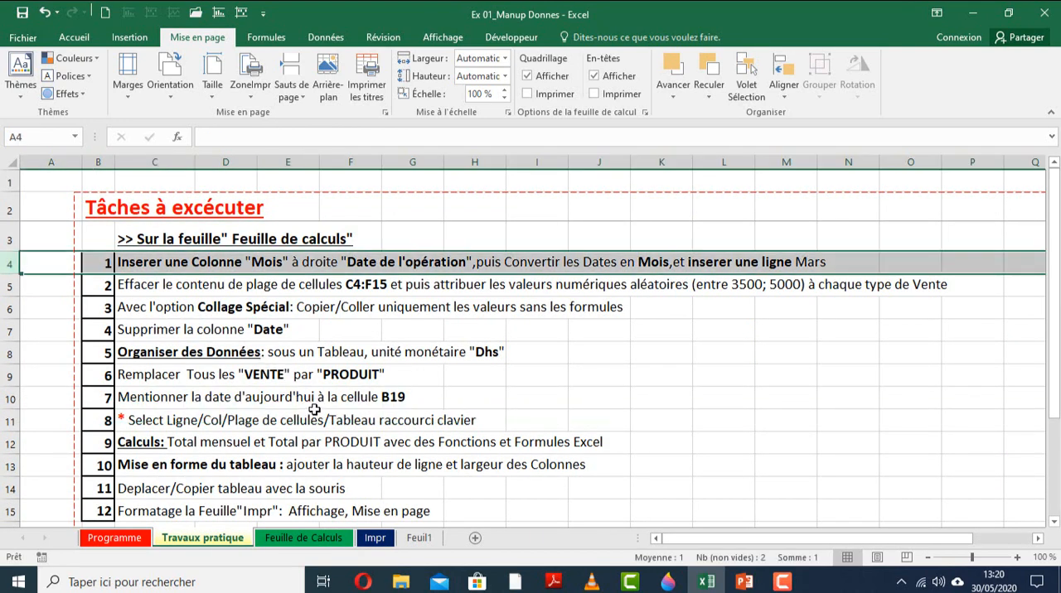
click(307, 537)
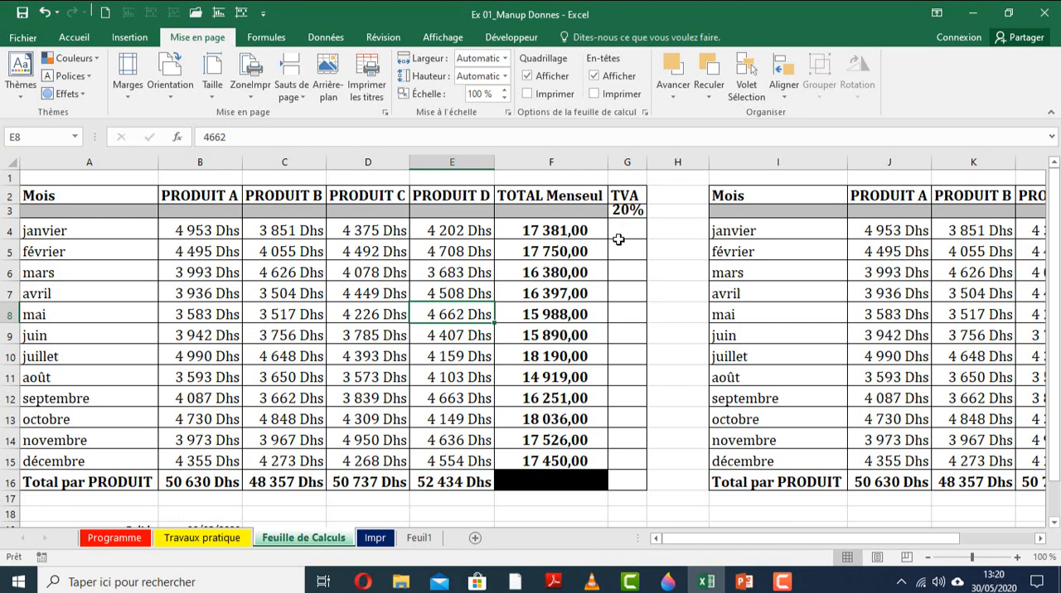
click(602, 270)
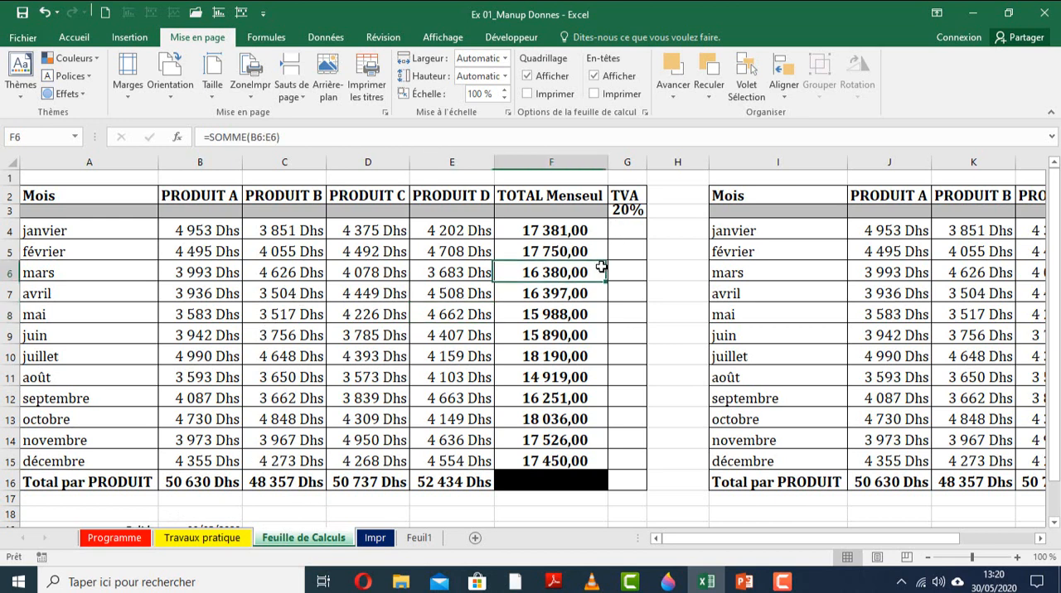
click(630, 225)
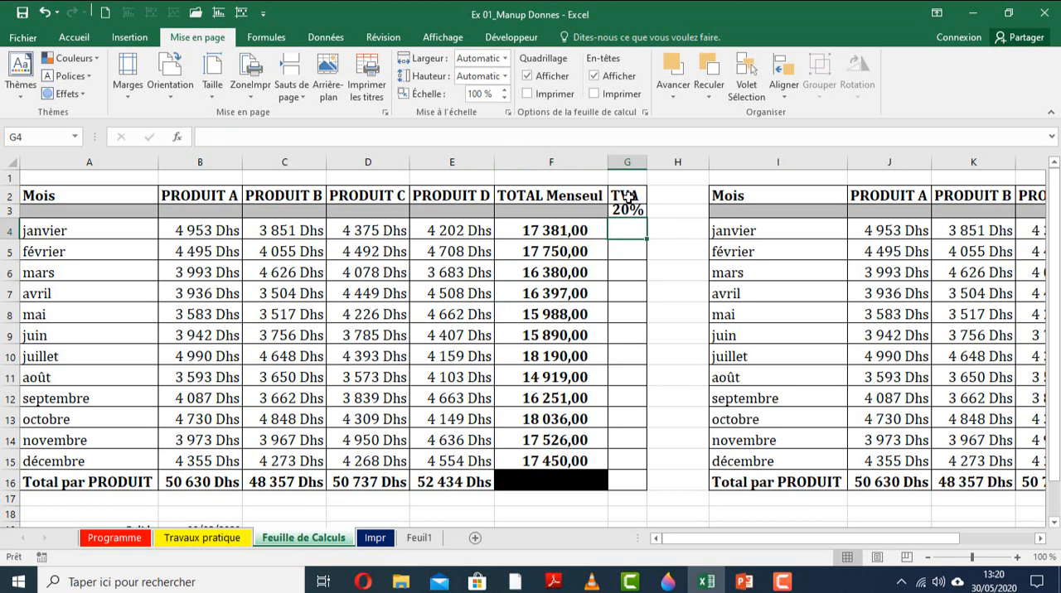
Calculate the TVA for janvier in G4 with the formula =F4*G3.
click(628, 210)
click(626, 232)
key(Left)
click(633, 229)
text(=)
click(566, 231)
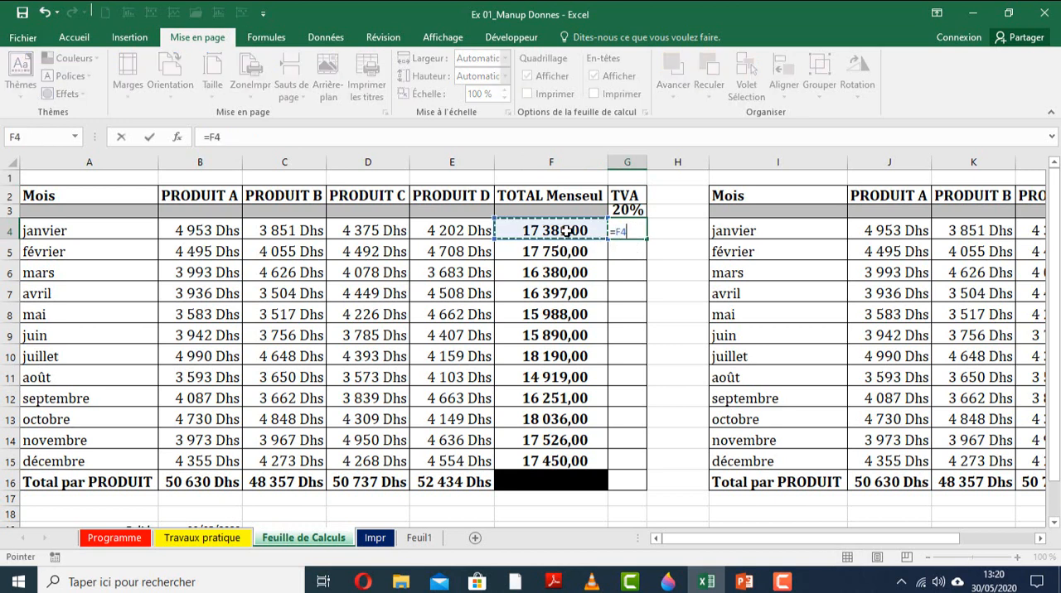
text(*)
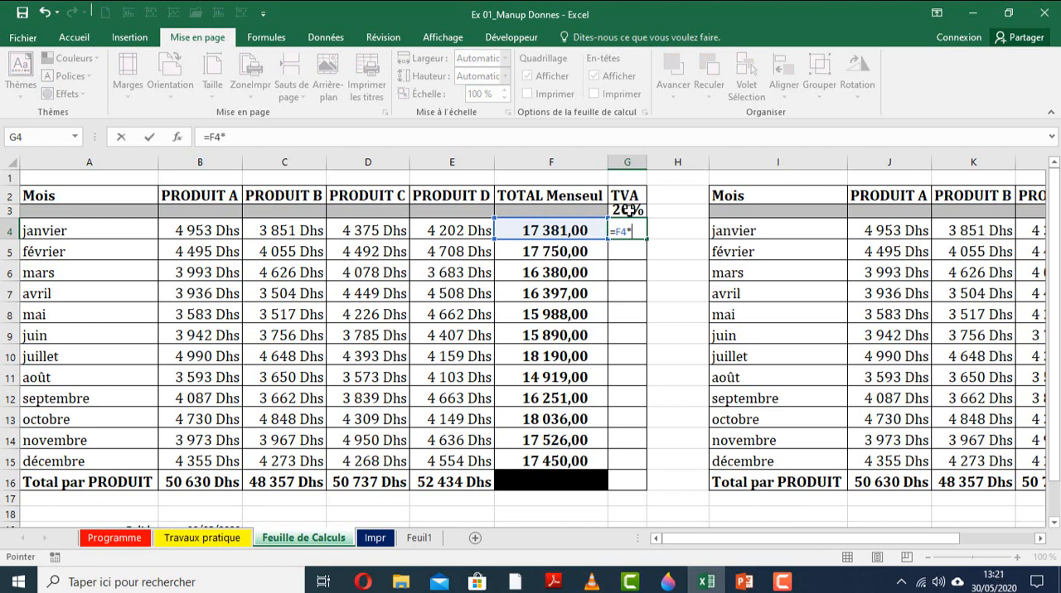
click(630, 211)
key(ctrl+Return)
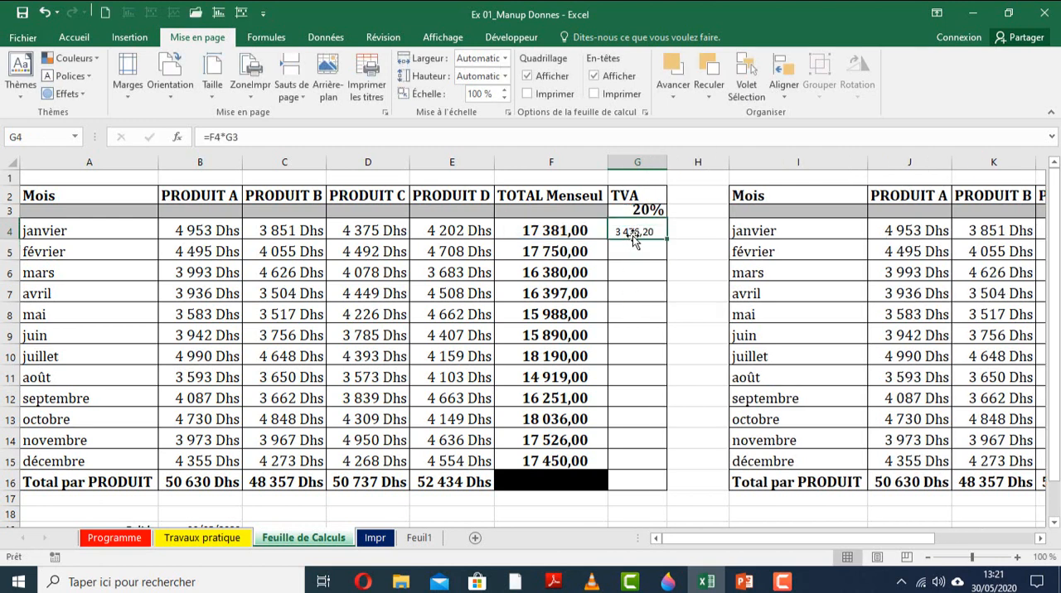
Copy the TVA formula from G4 down to the décembre row and widen column G.
drag(666, 238, 672, 447)
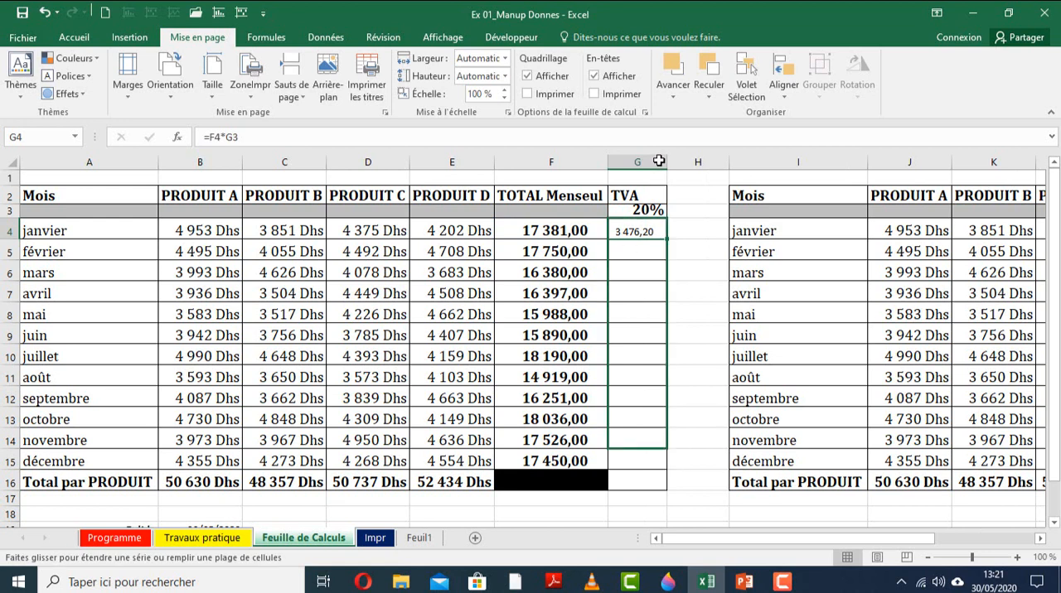
drag(663, 160, 694, 163)
Inspect the cell references in the copied TVA formulas for février, mars and avril.
click(645, 256)
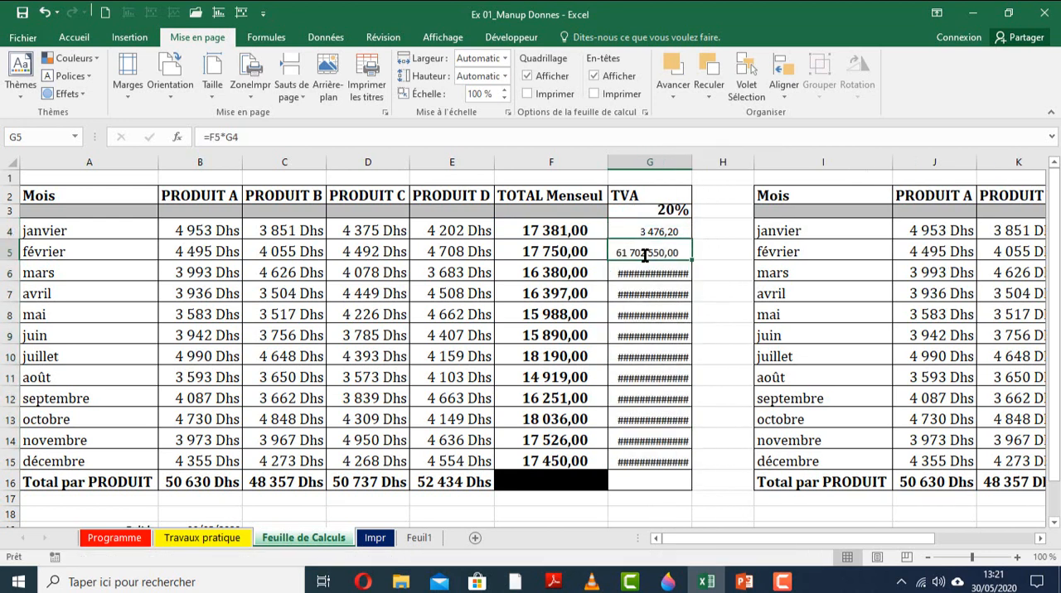
double_click(644, 256)
click(645, 274)
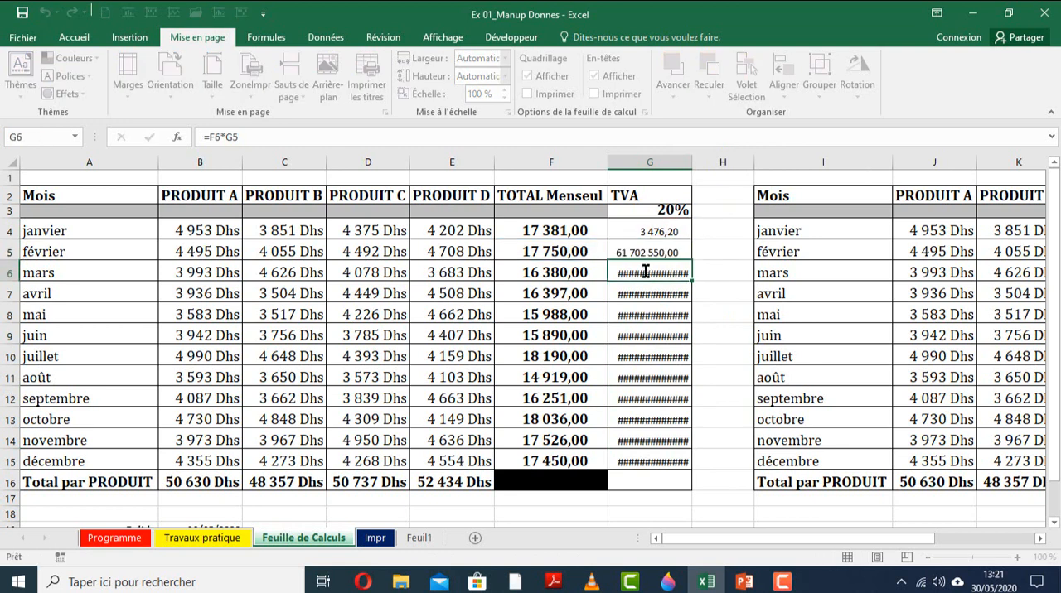
double_click(646, 274)
key(Return)
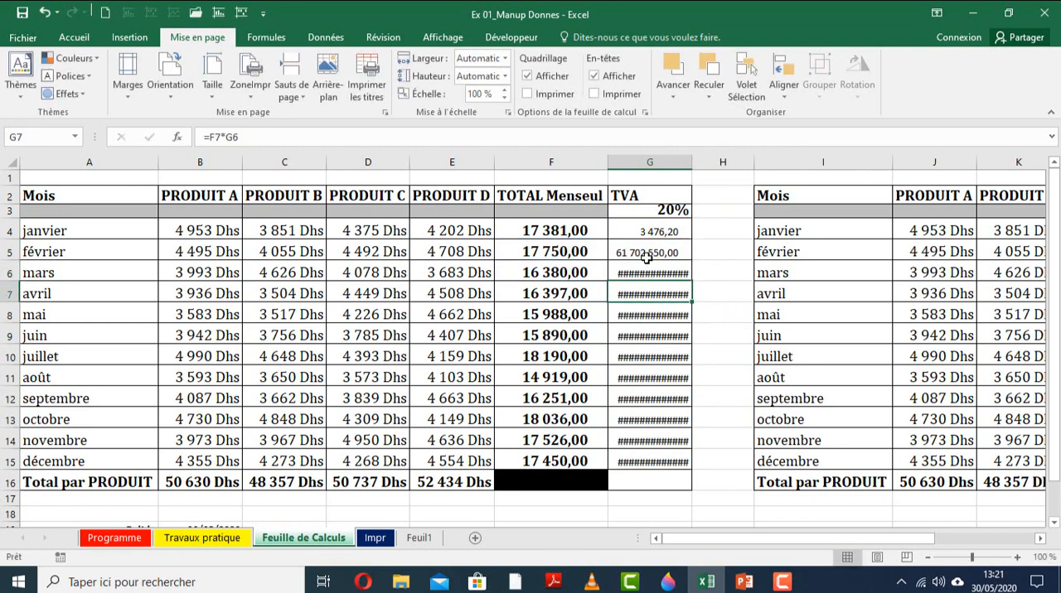
click(590, 252)
click(638, 247)
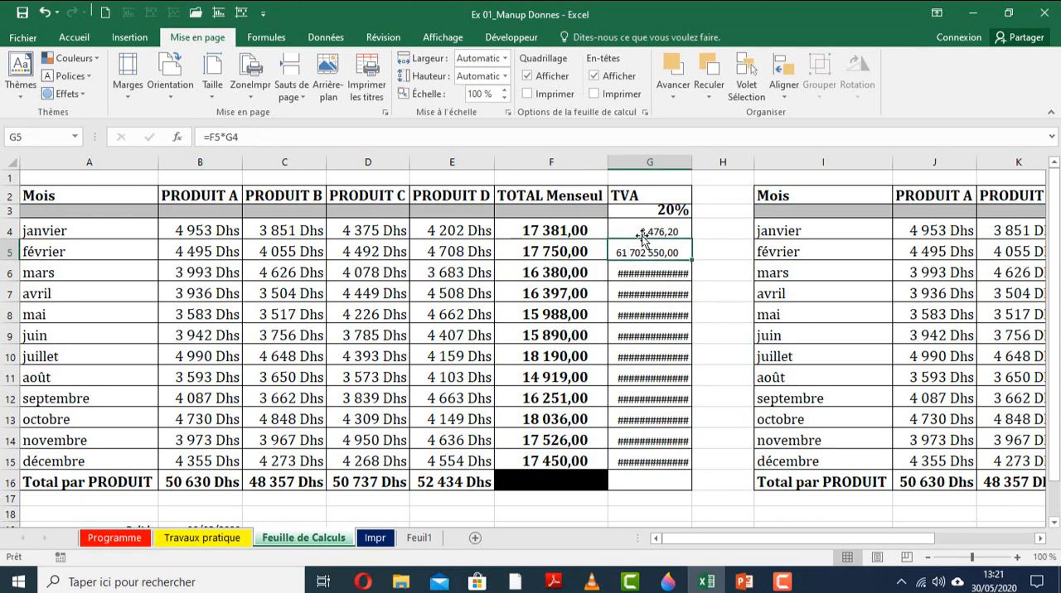
Clear the contents of the TVA column from G4 to G16.
click(644, 233)
drag(654, 442, 654, 483)
key(Delete)
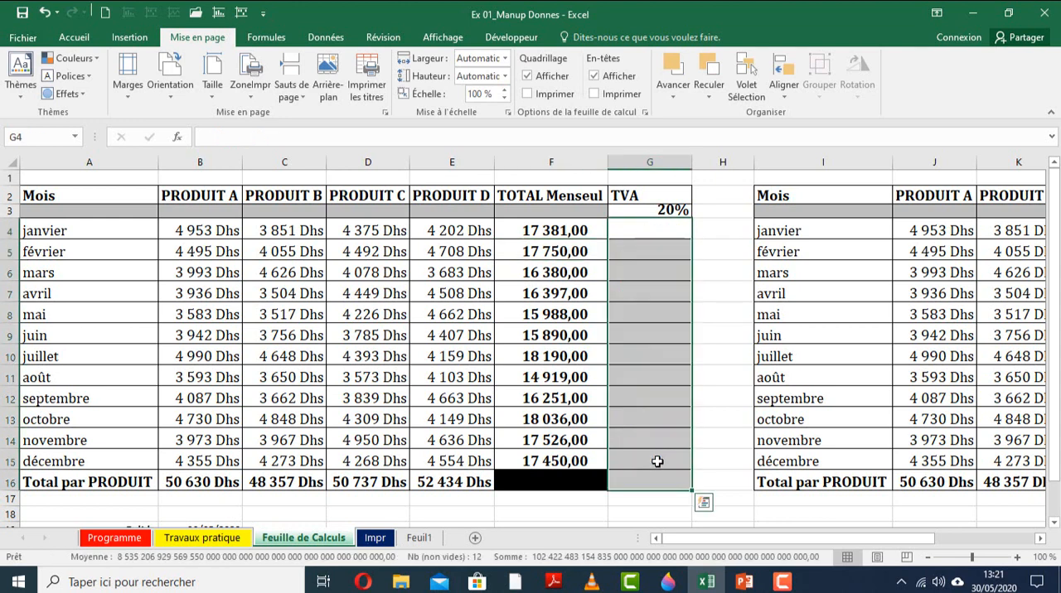
Calculate the TVA for janvier in G4 with =F4*$G$3 and copy the formula down to G15.
click(651, 289)
drag(651, 229, 648, 461)
text(=)
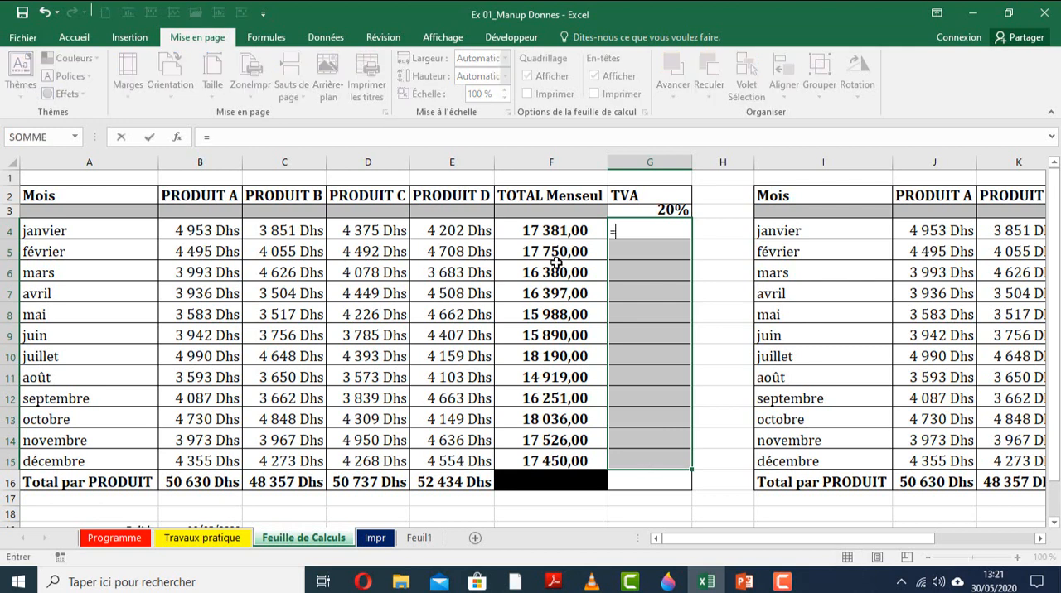
click(555, 234)
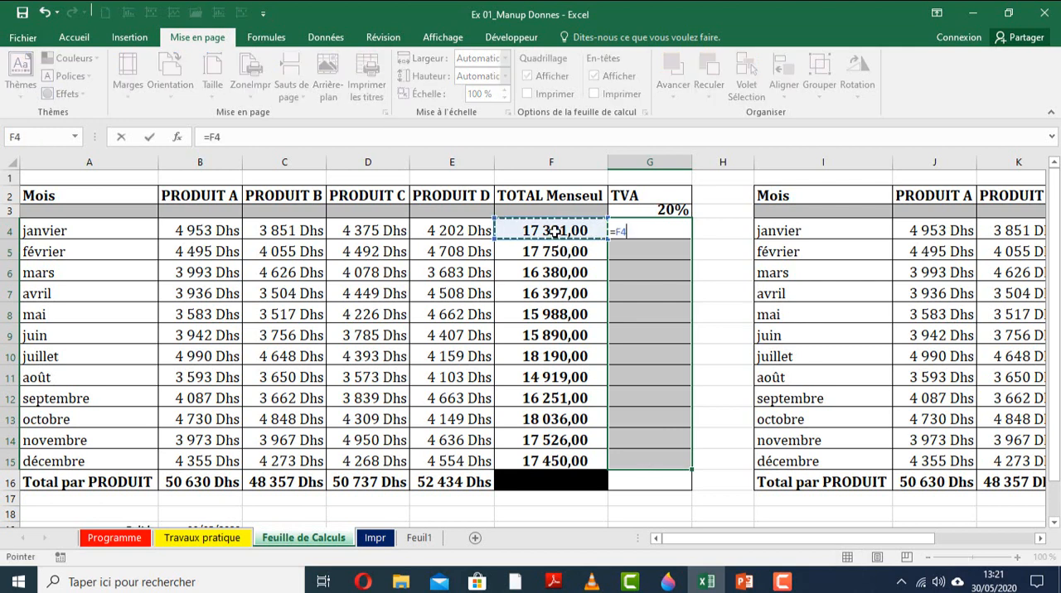
text(*)
click(649, 210)
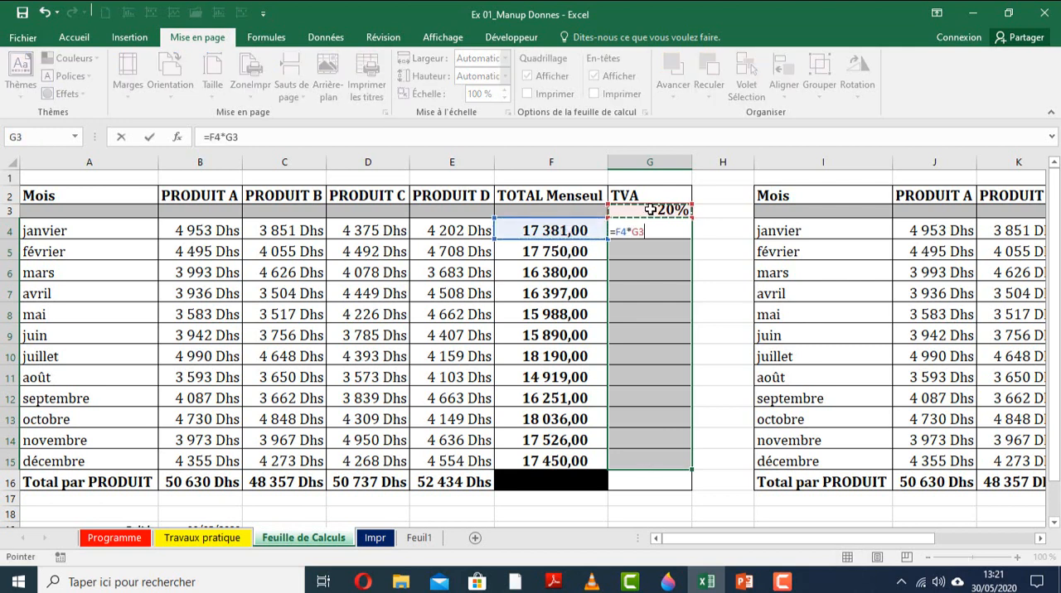
key(F4)
key(Return)
click(647, 230)
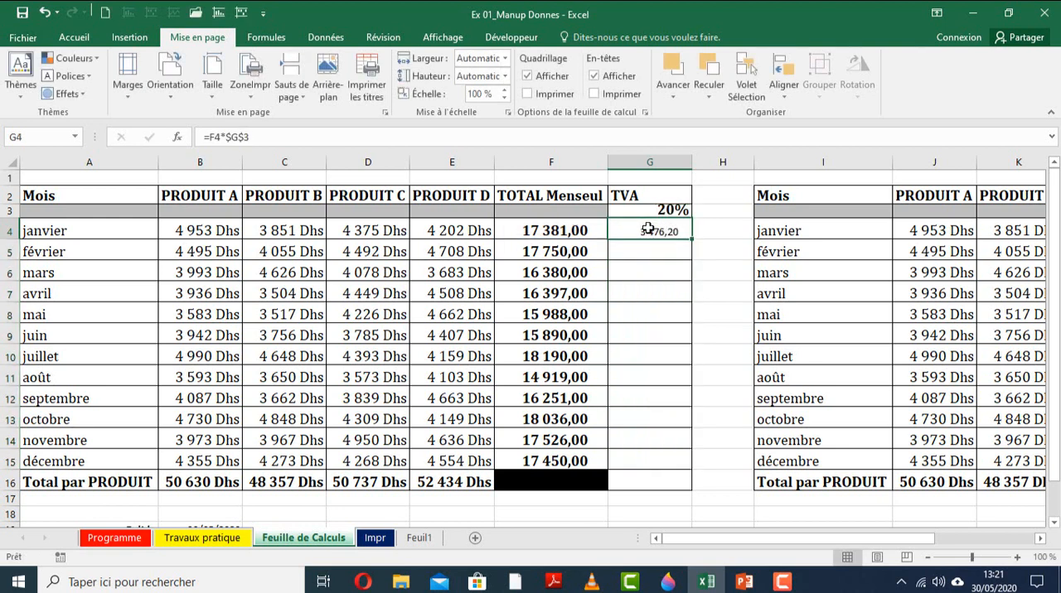
drag(690, 239, 676, 454)
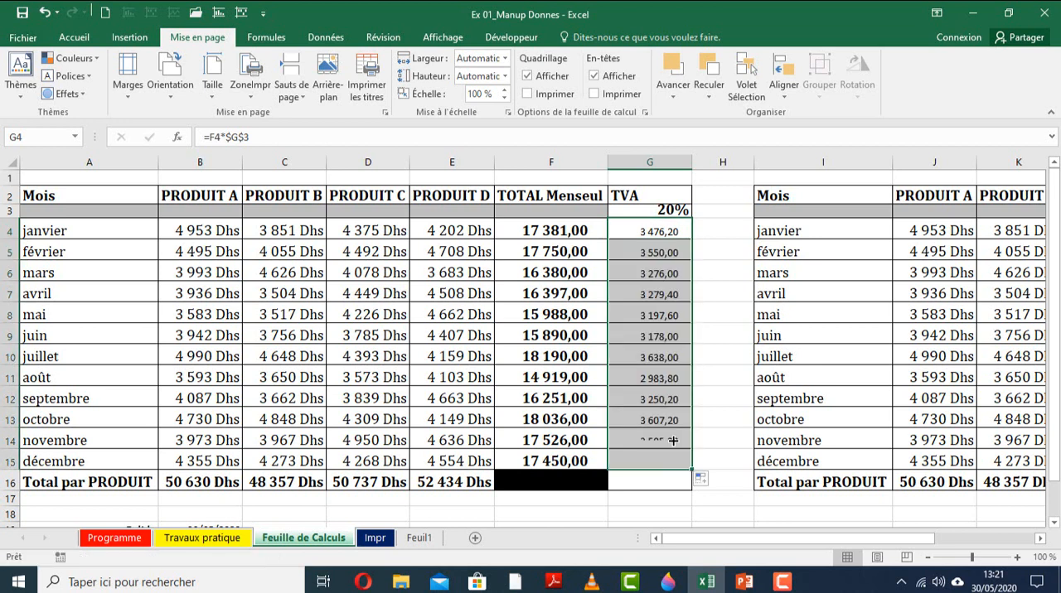
Check cell by cell that the TVA formulas from janvier to juin keep the absolute reference to the rate in G3.
double_click(655, 230)
click(655, 252)
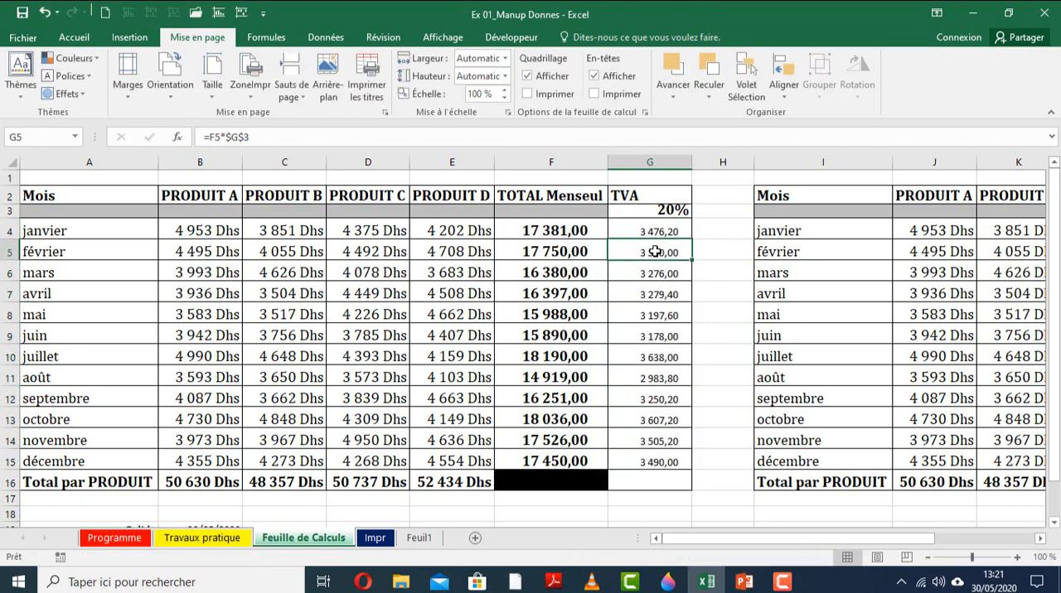
double_click(655, 252)
click(654, 265)
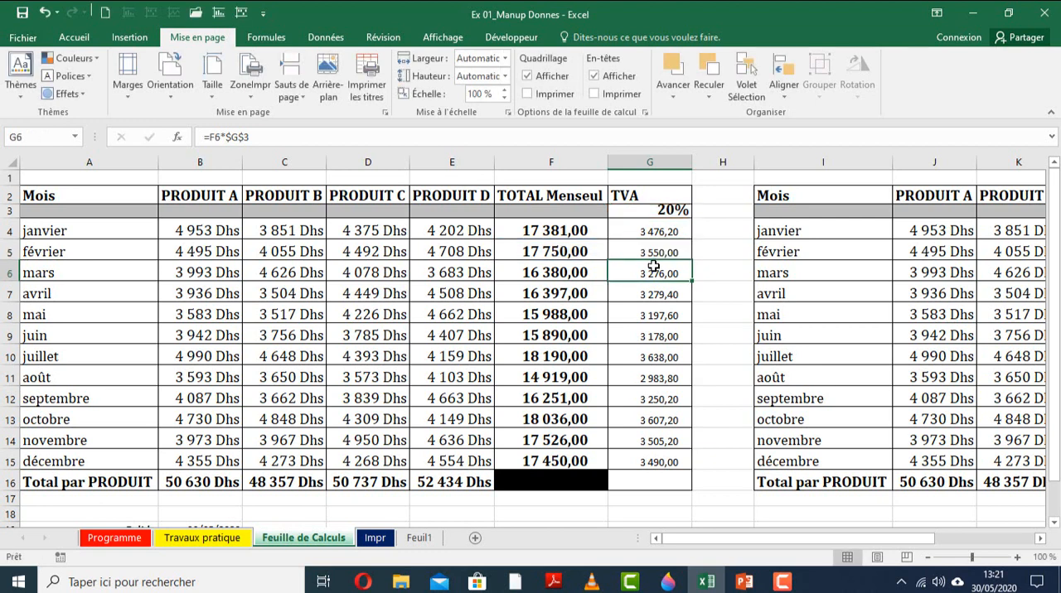
double_click(654, 265)
click(651, 286)
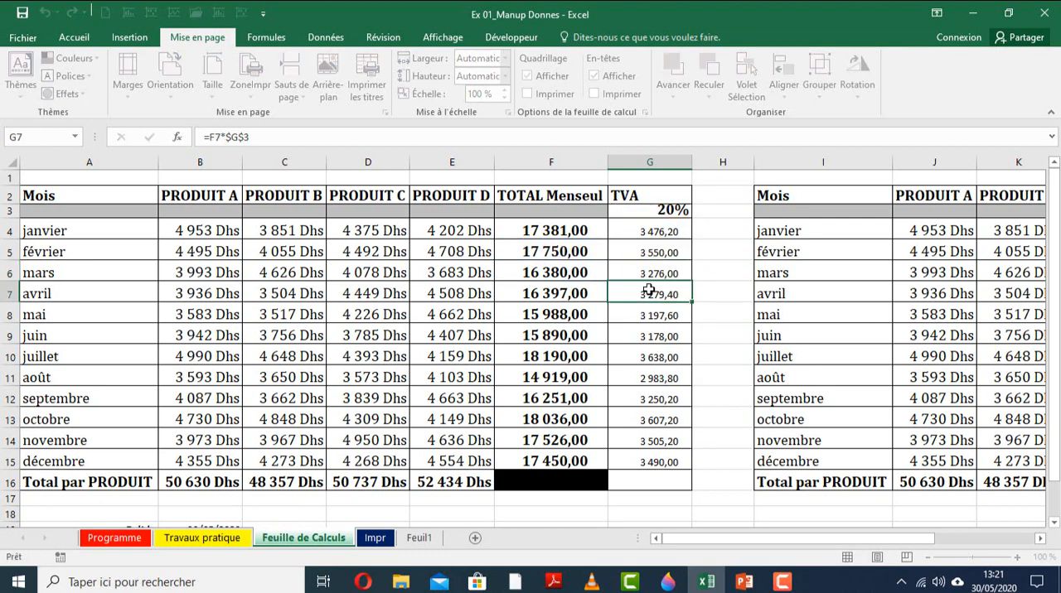
double_click(649, 290)
click(643, 315)
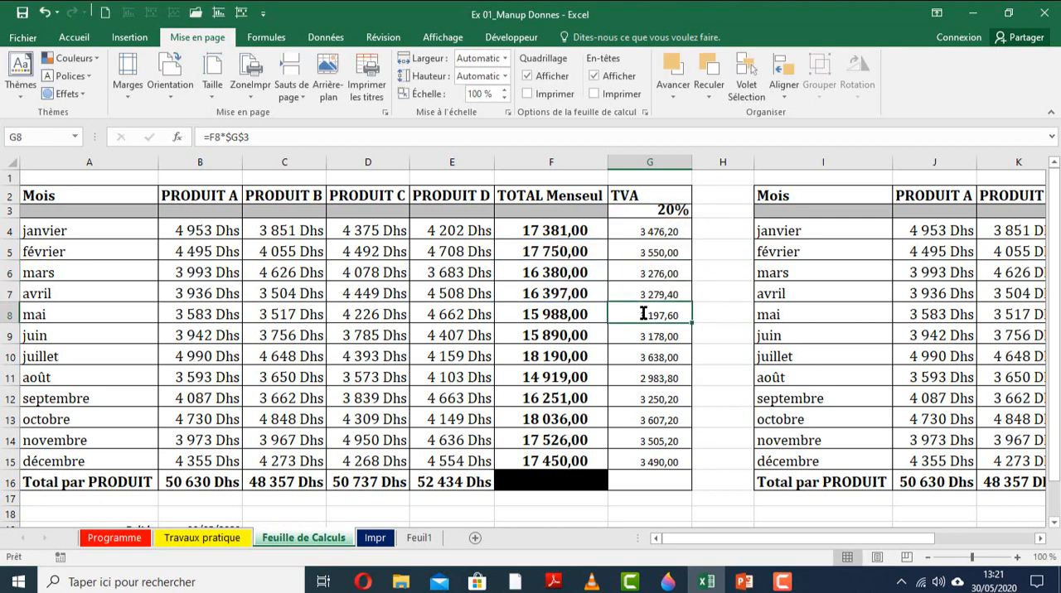
double_click(643, 315)
click(644, 333)
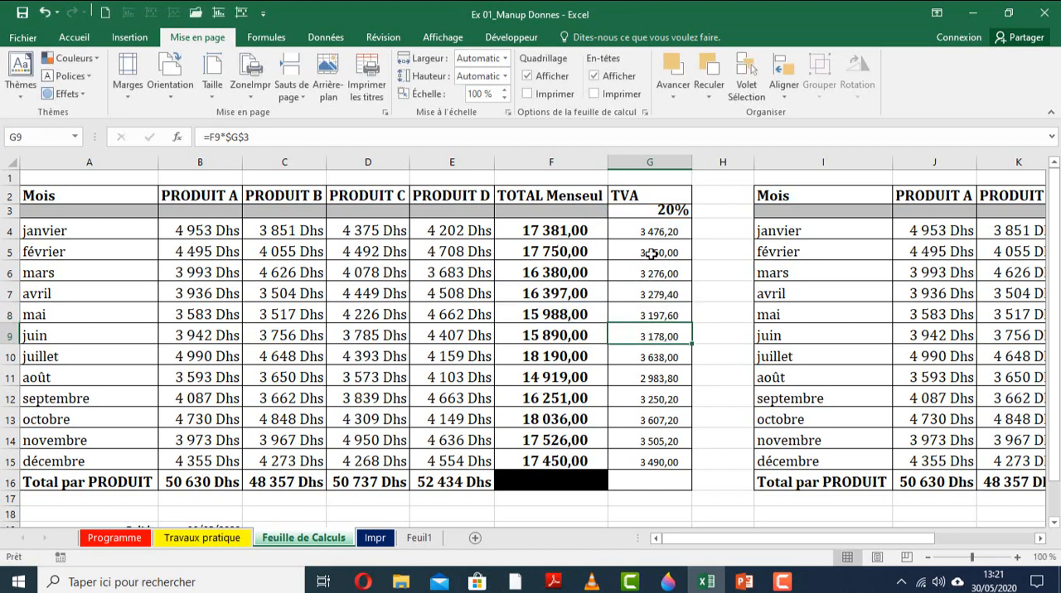
Clear G5:G15 and calculate the TVA for février in G5 with the relative formula =F5*G3.
drag(652, 254, 669, 458)
key(Delete)
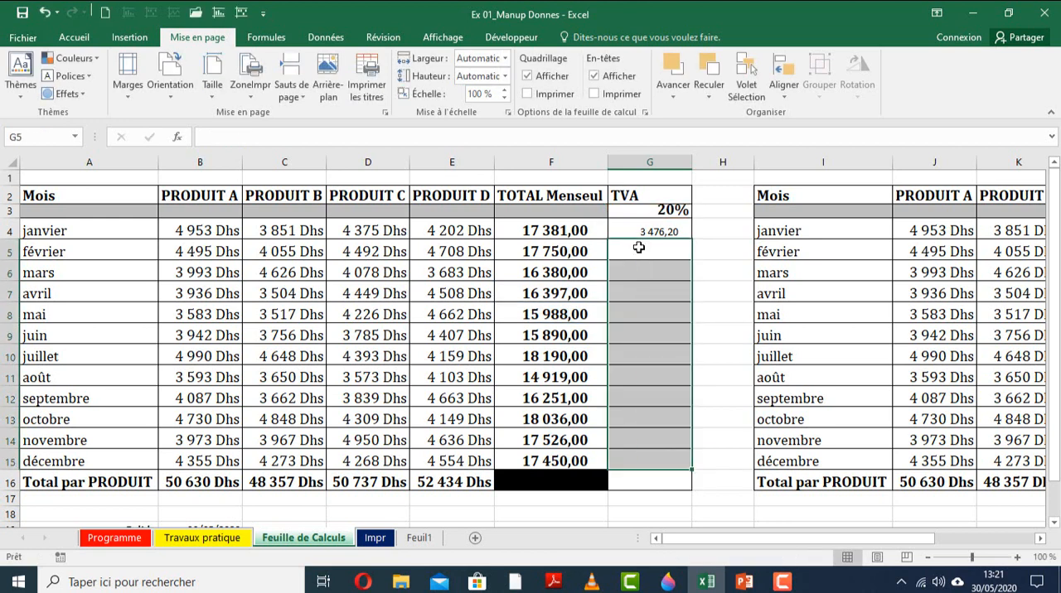
click(638, 247)
text(=)
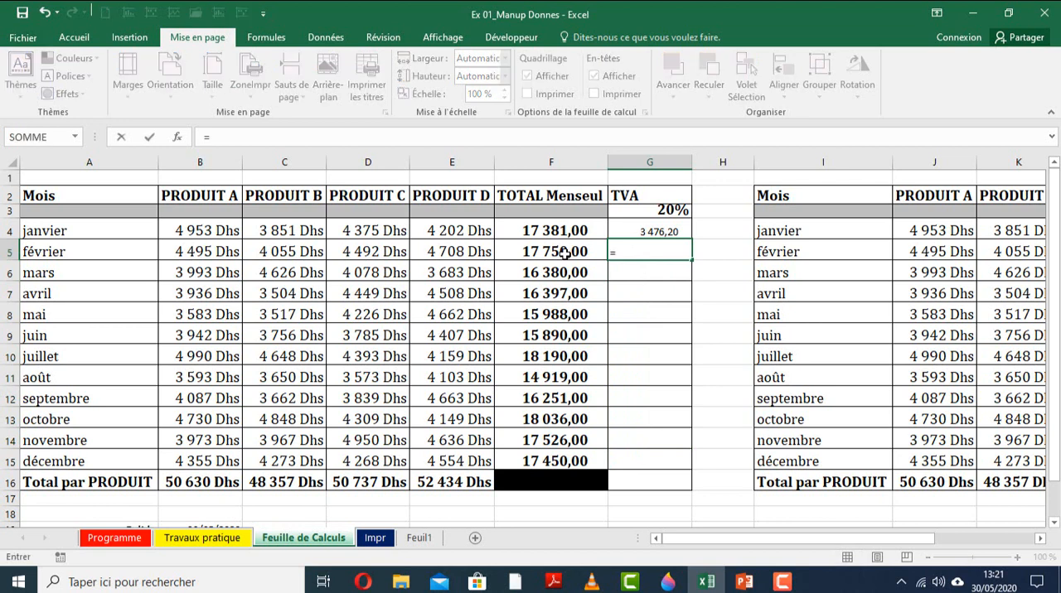
click(566, 253)
text(*)
click(654, 213)
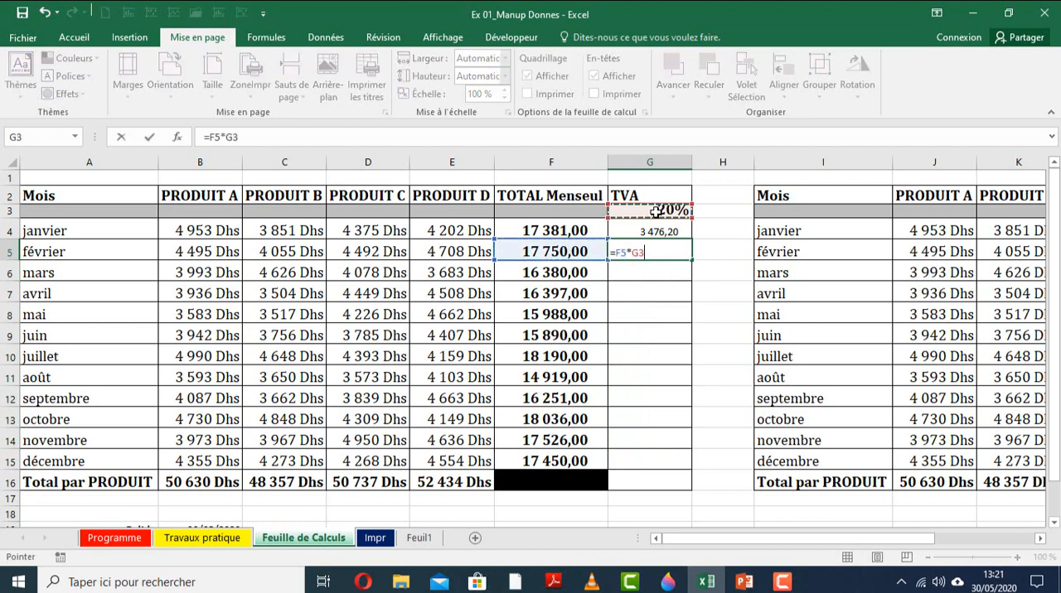
key(Return)
Calculate the TVA for mars in G6 with =F6*G3 and copy the formula down to G15.
text(=)
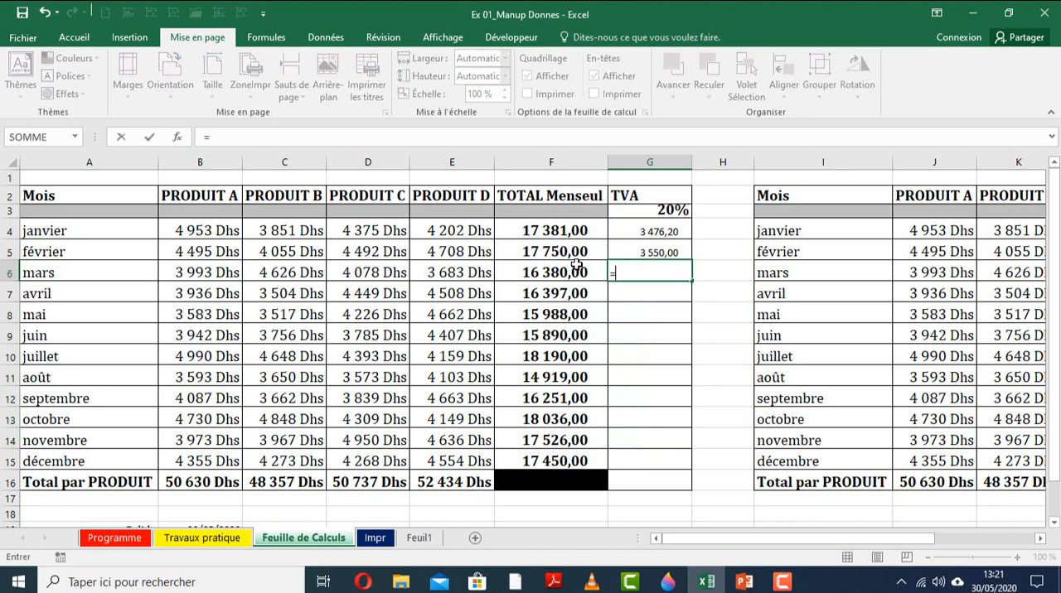
click(575, 271)
text(*)
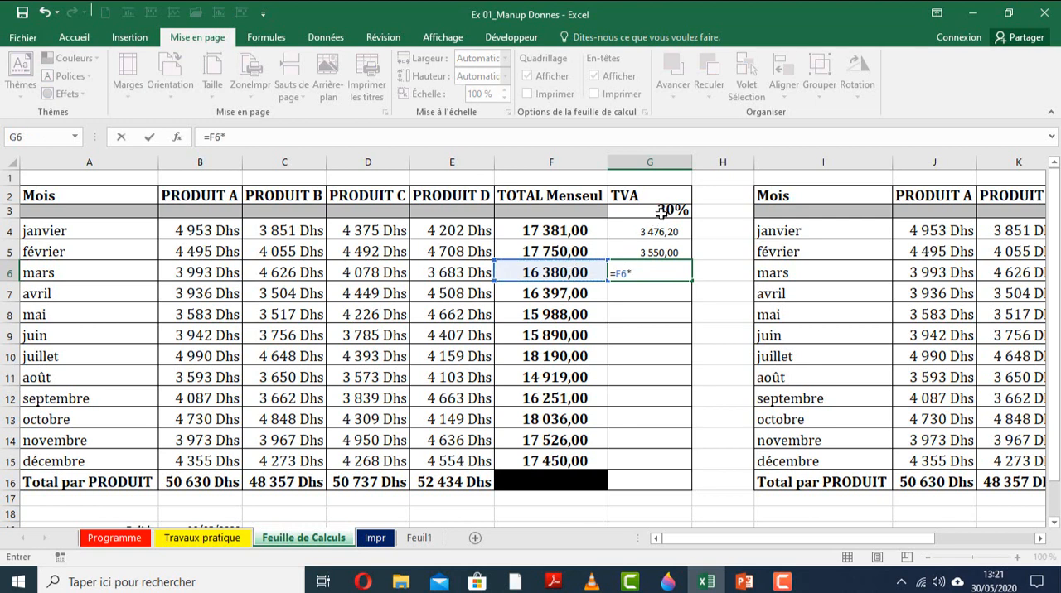
click(655, 212)
key(Return)
click(653, 275)
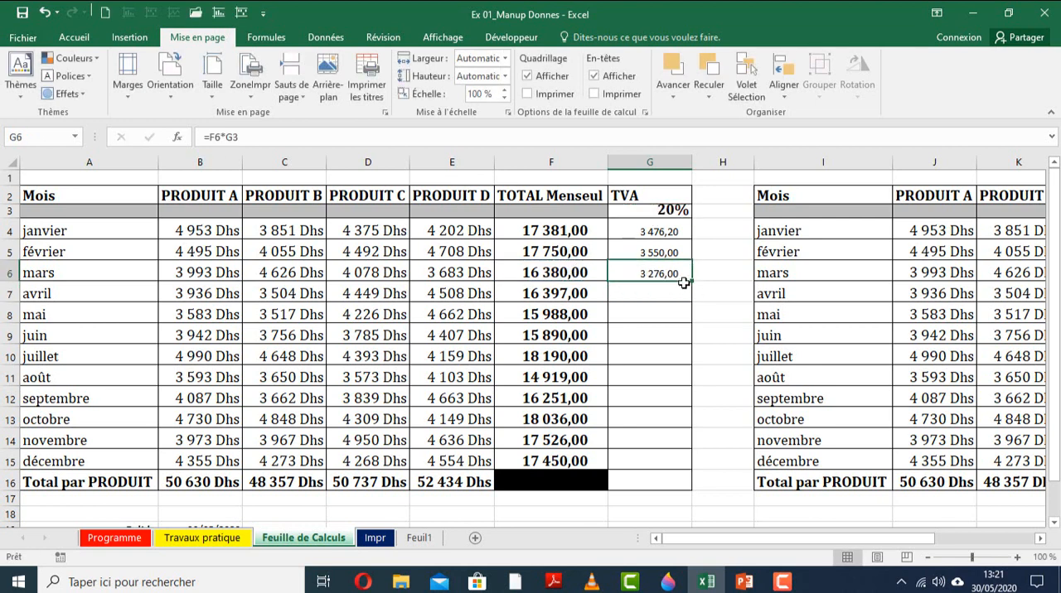
drag(693, 279, 691, 468)
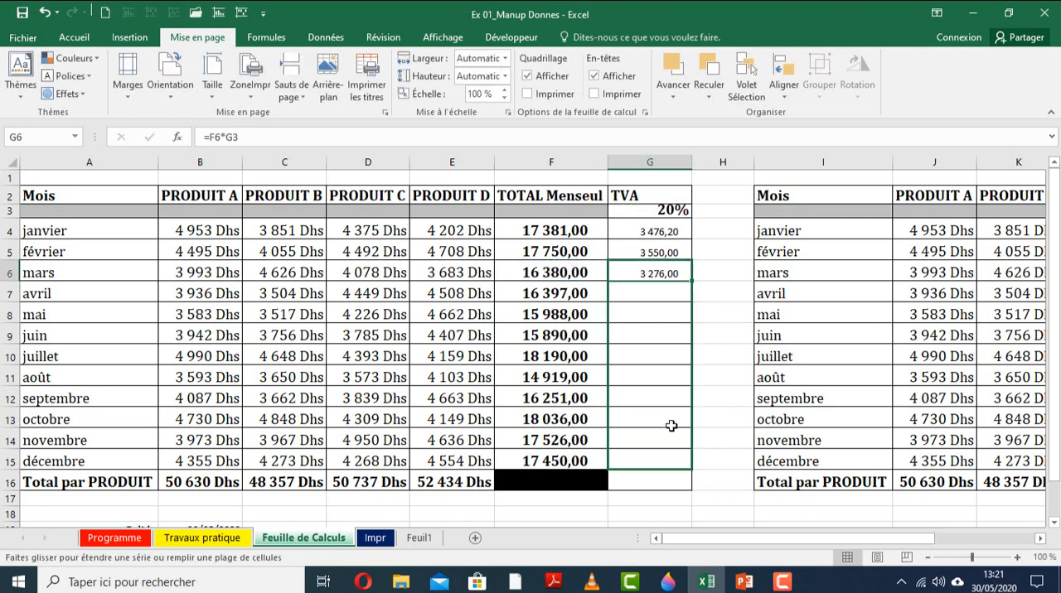
Inspect which cells the copied TVA formulas from avril to septembre refer to.
double_click(640, 293)
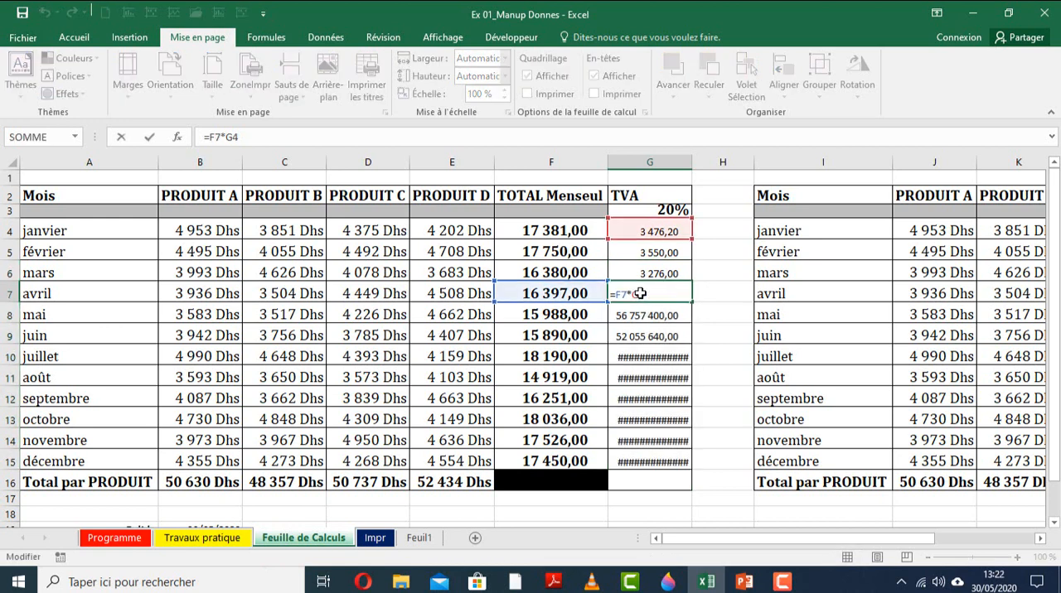
click(639, 312)
click(640, 334)
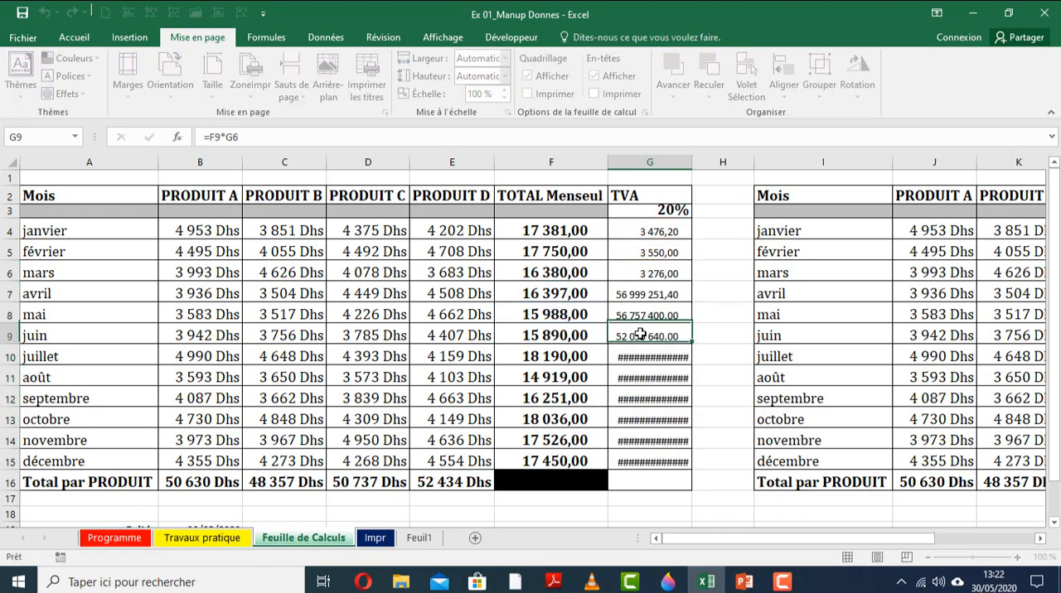
double_click(640, 334)
click(639, 354)
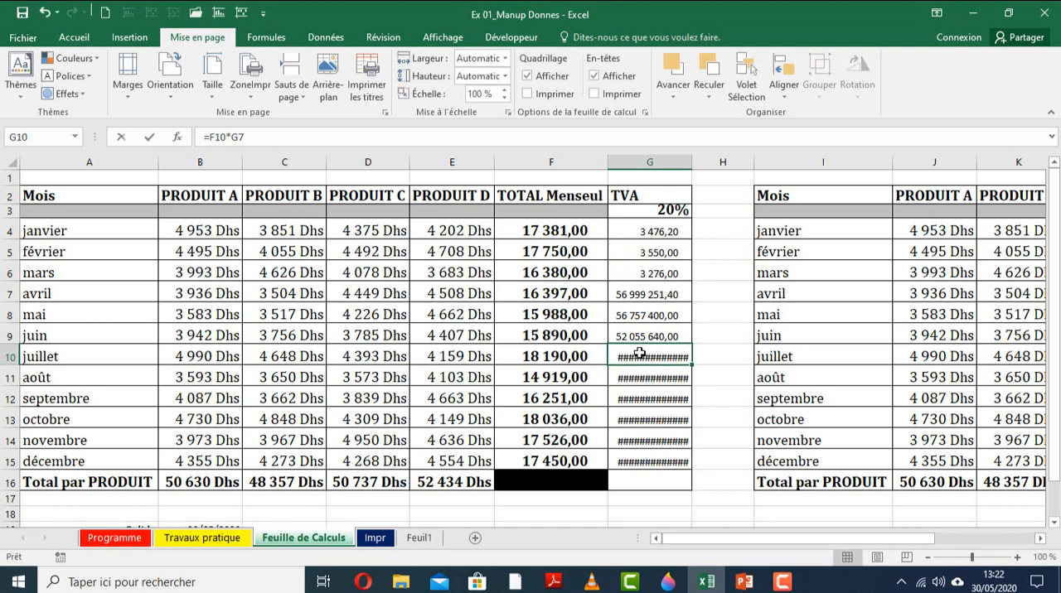
double_click(639, 353)
double_click(641, 377)
key(Return)
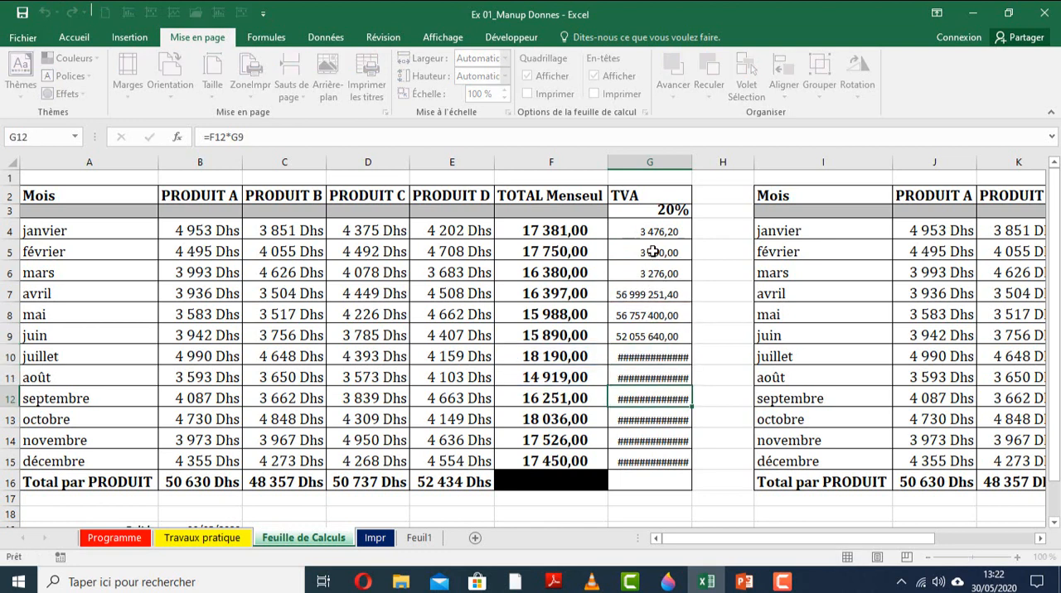
Clear G4:G15 and fill the whole range at once with the TVA formula =F4*$G$3, using an absolute reference to the rate.
drag(650, 231, 654, 462)
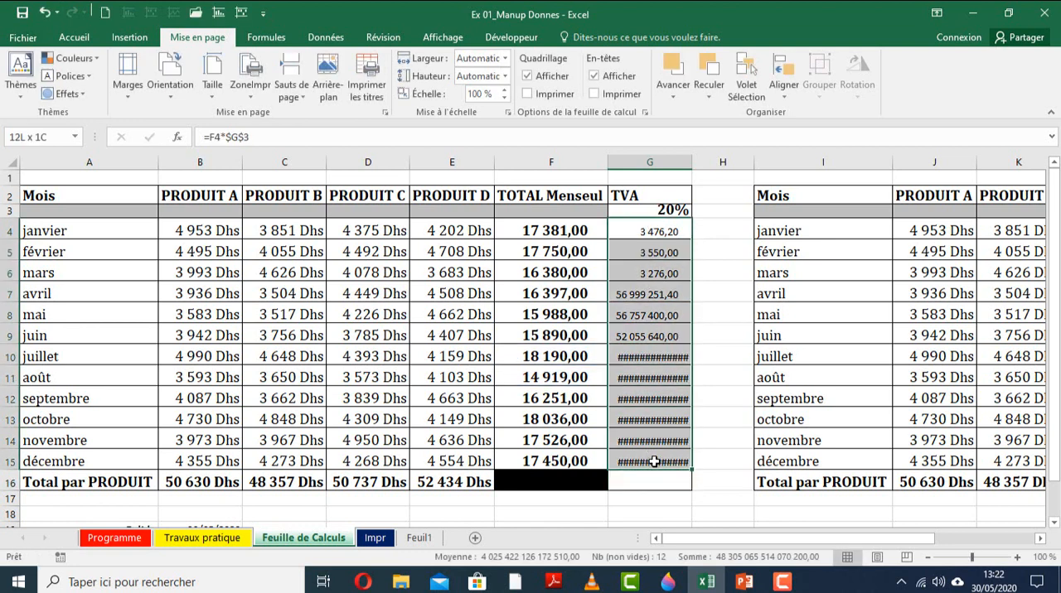
key(Delete)
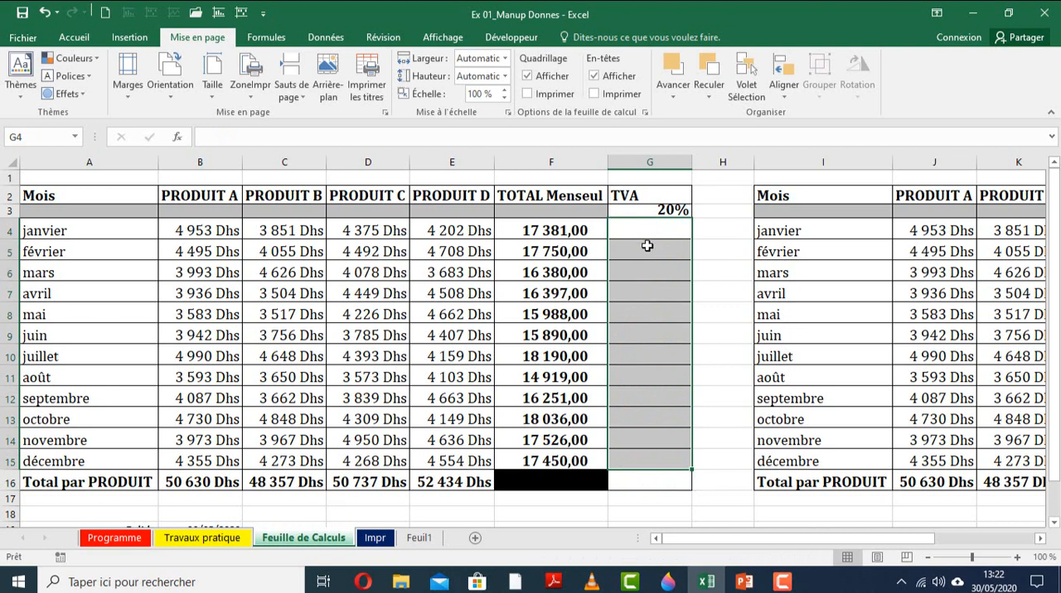
text(=)
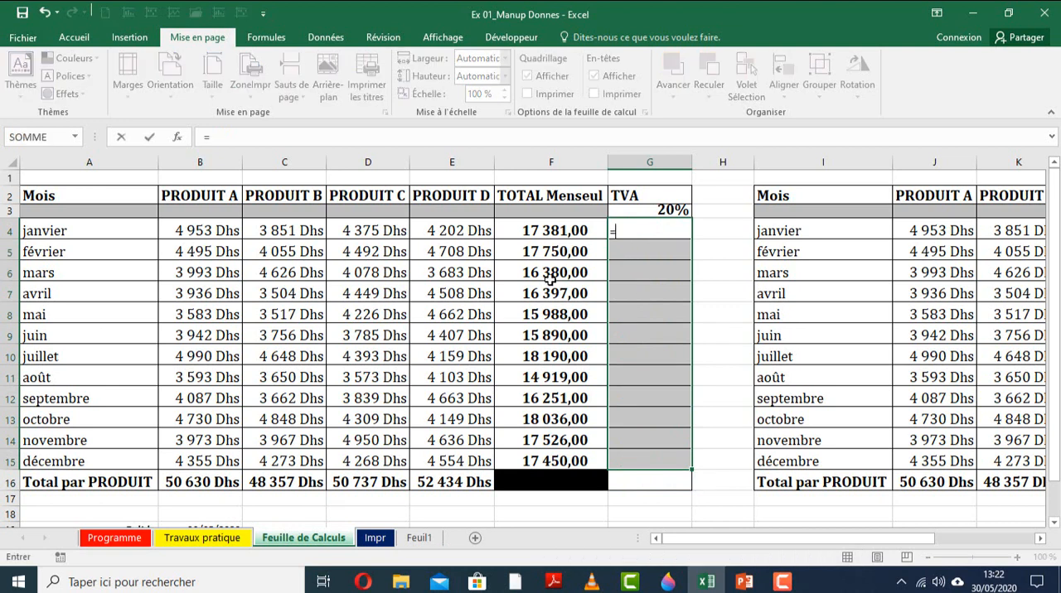
click(549, 226)
text(*)
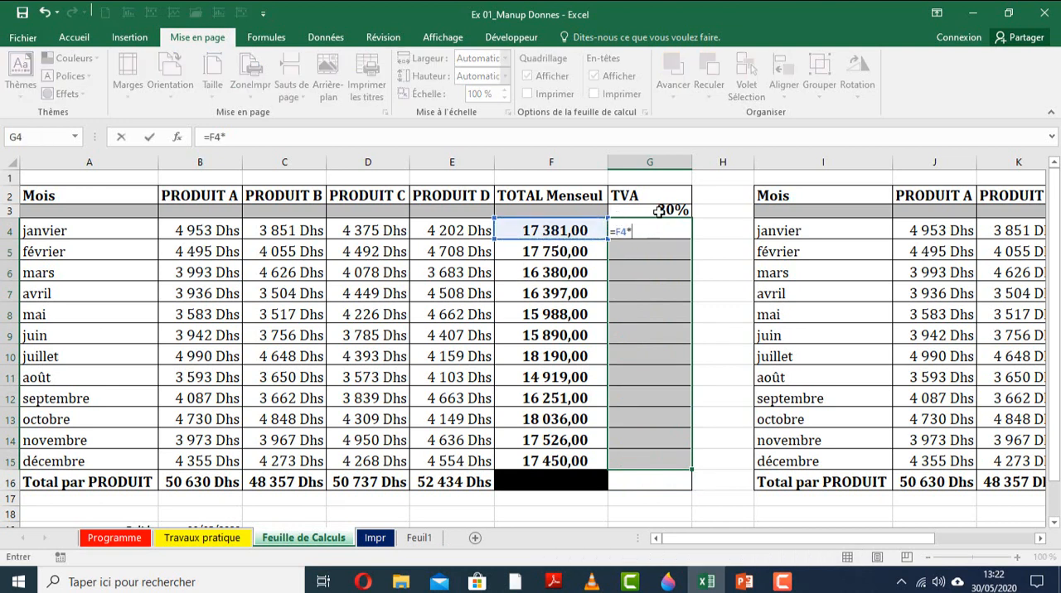
click(665, 210)
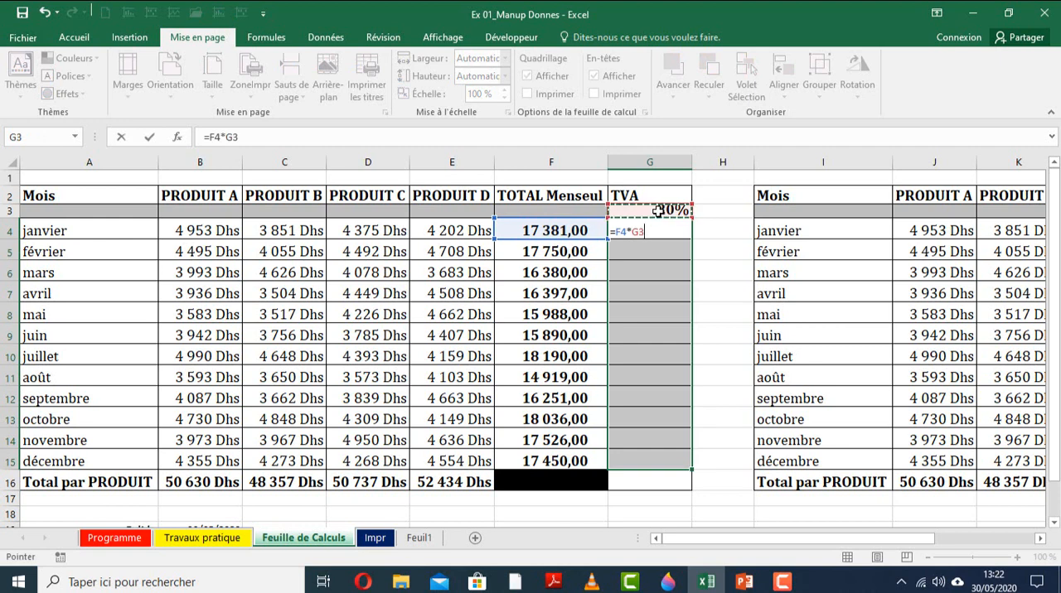
key(F4)
key(ctrl+Return)
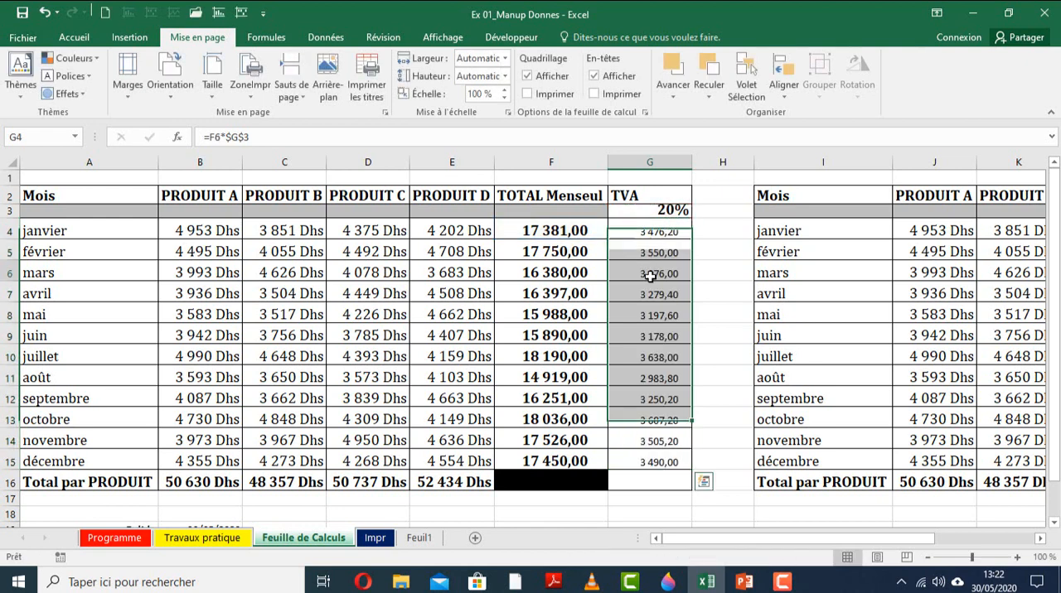
Check cell by cell which cells the TVA formulas from mars to décembre refer to.
double_click(648, 273)
click(648, 292)
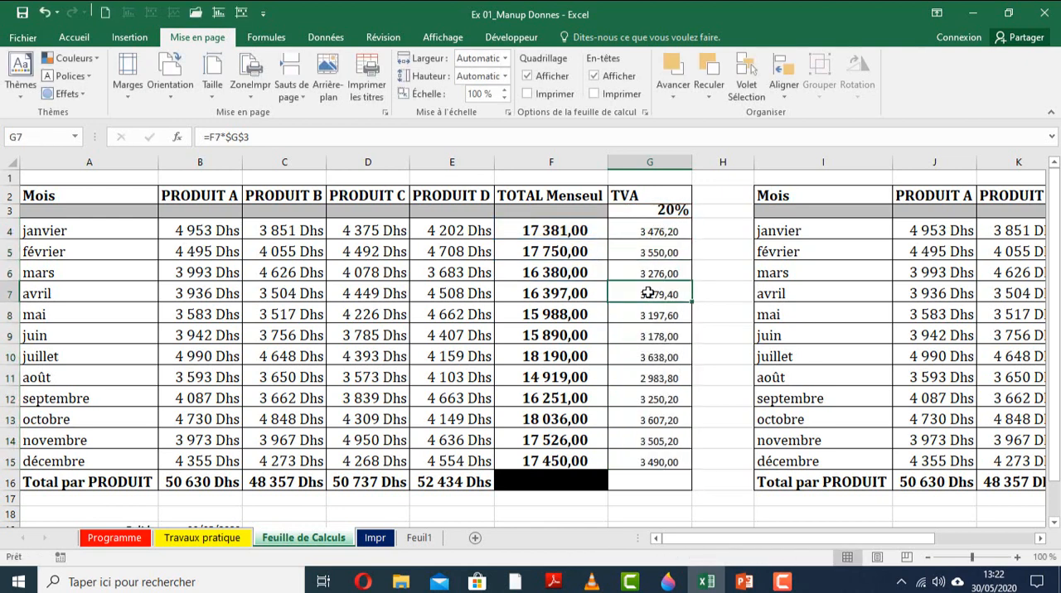
double_click(649, 293)
click(645, 316)
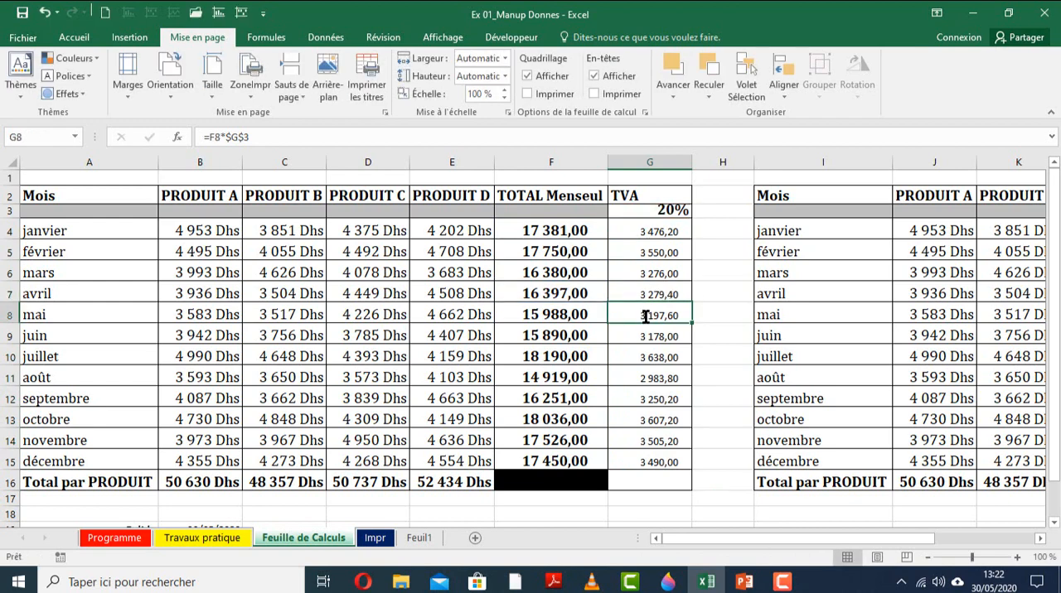
double_click(646, 316)
click(644, 336)
double_click(645, 336)
click(644, 356)
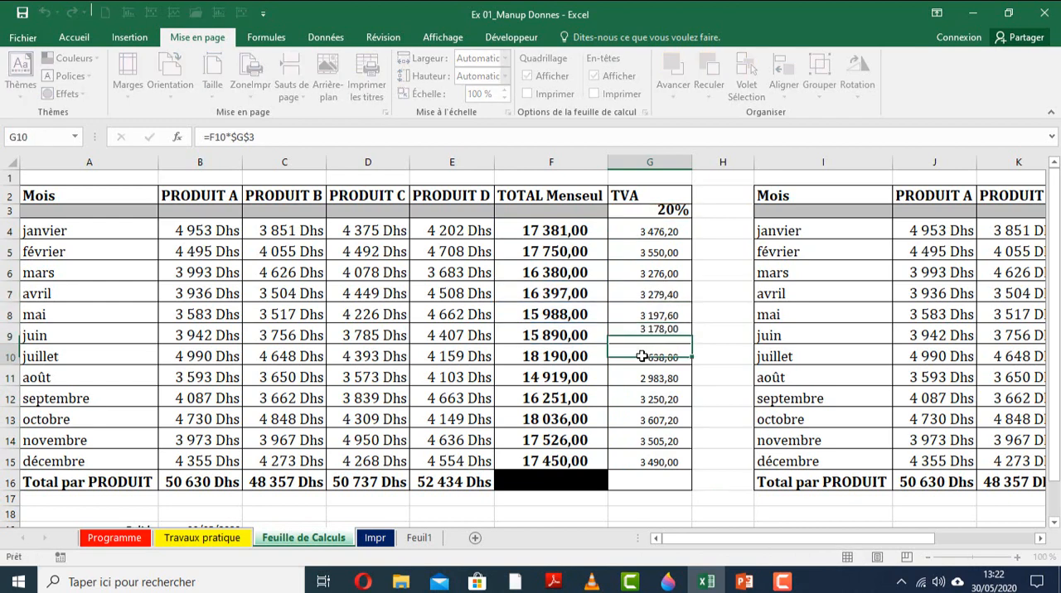
double_click(643, 356)
click(640, 374)
double_click(640, 374)
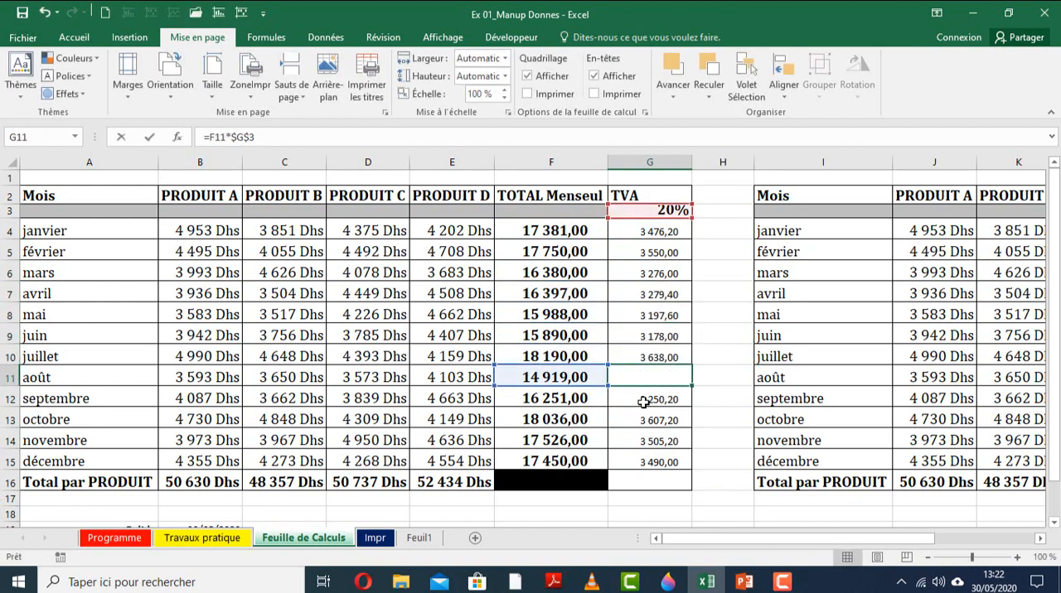
click(644, 400)
double_click(644, 400)
click(641, 418)
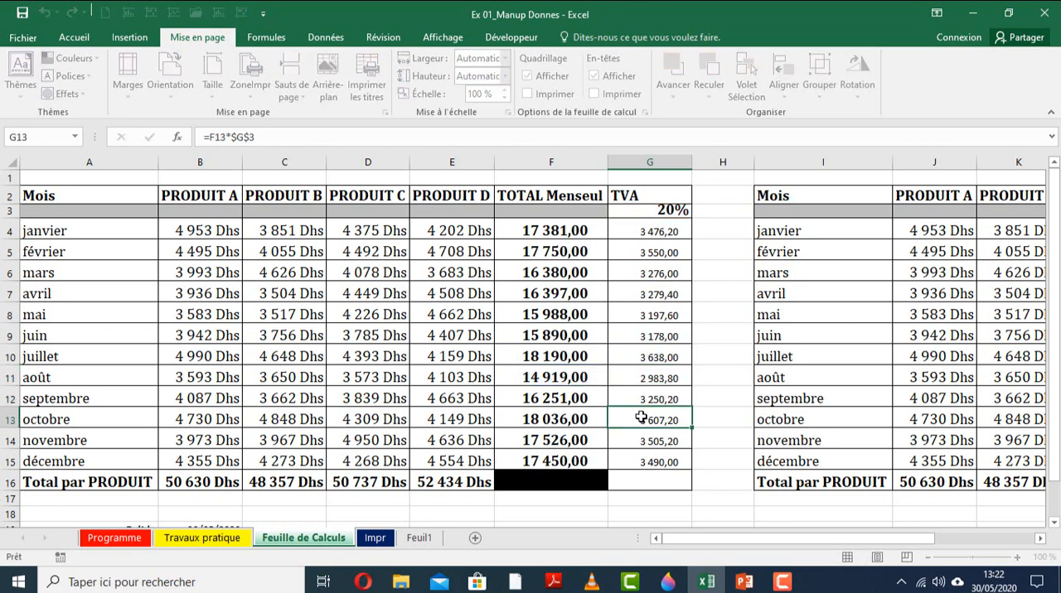
double_click(641, 418)
click(637, 437)
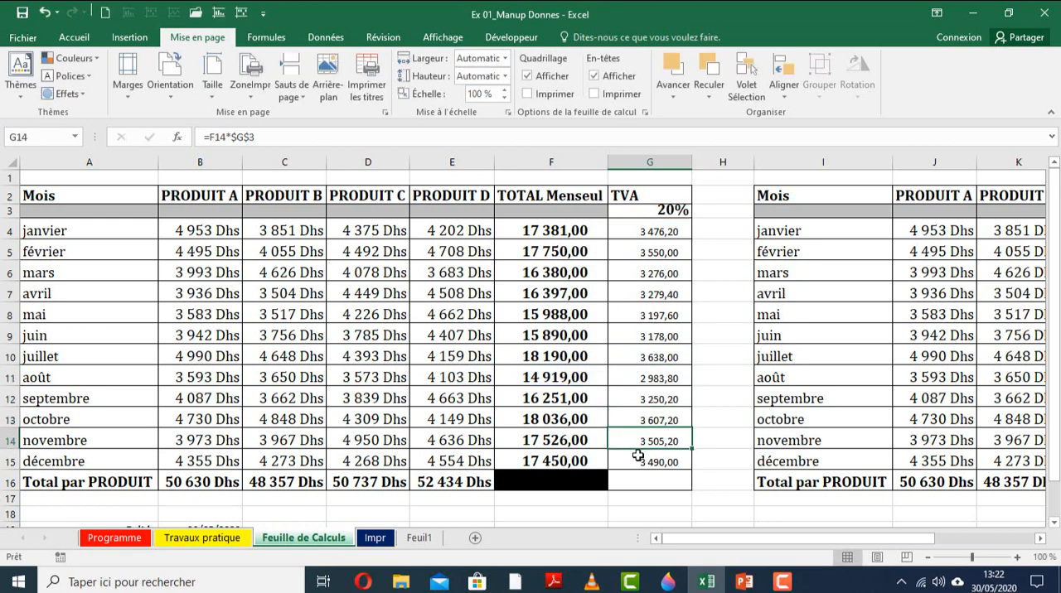
click(638, 455)
double_click(637, 455)
key(Return)
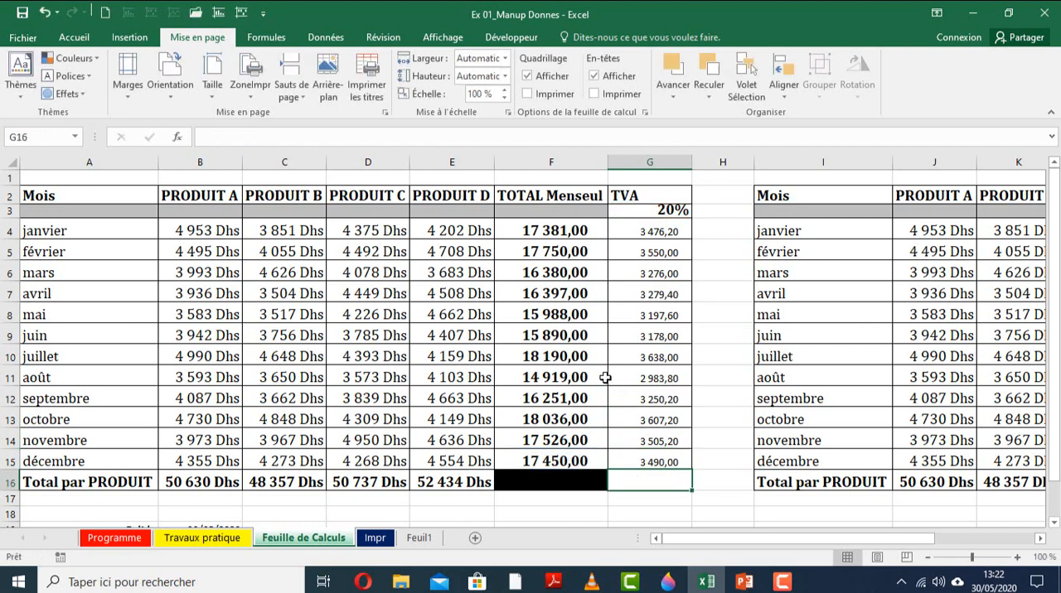
click(604, 378)
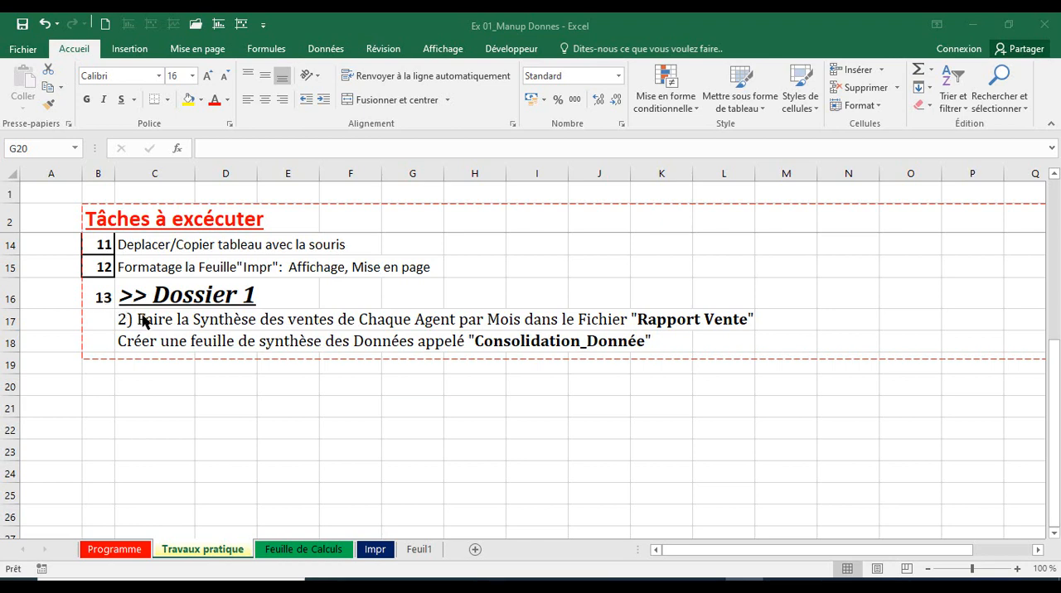
Read the Dossier 1 task in rows 16 to 18 of the Travaux pratique sheet.
click(31, 324)
click(12, 321)
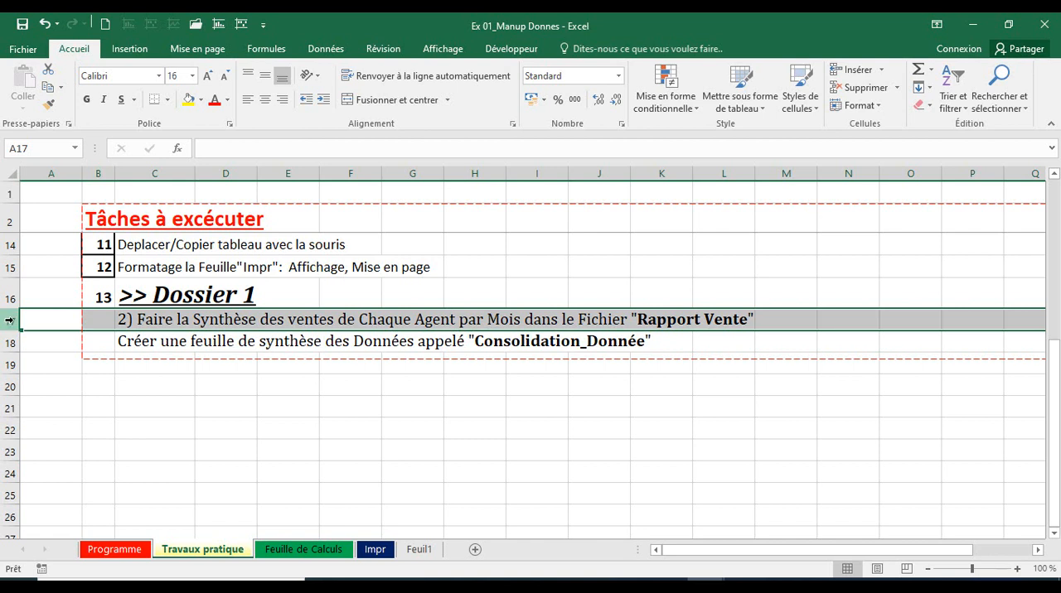
click(5, 342)
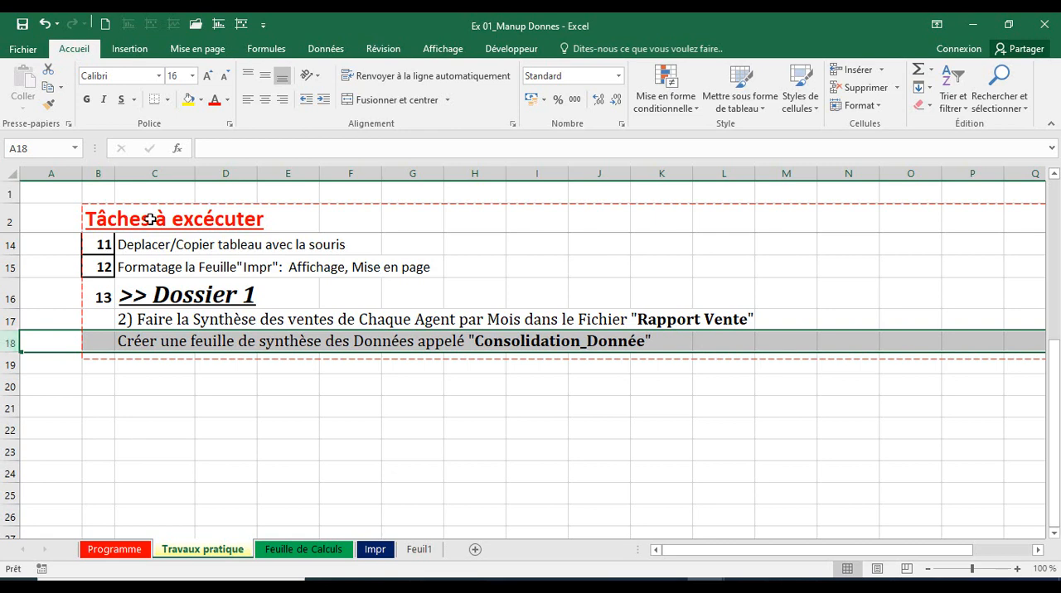
click(154, 290)
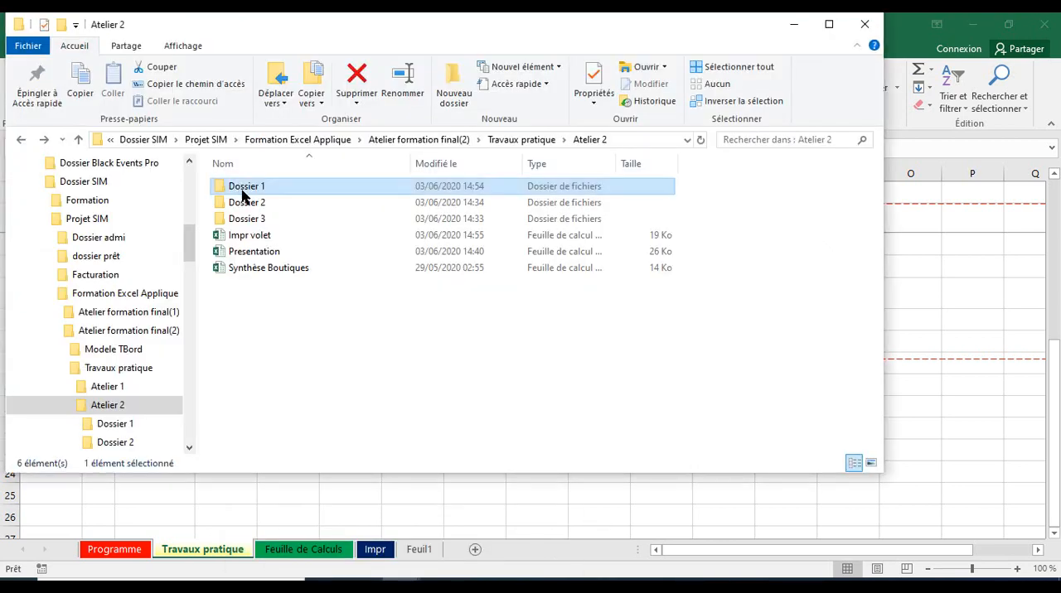
In File Explorer, open the Dossier 1 folder inside Atelier 2 and go through the agent files and Rapport Vente.
double_click(243, 195)
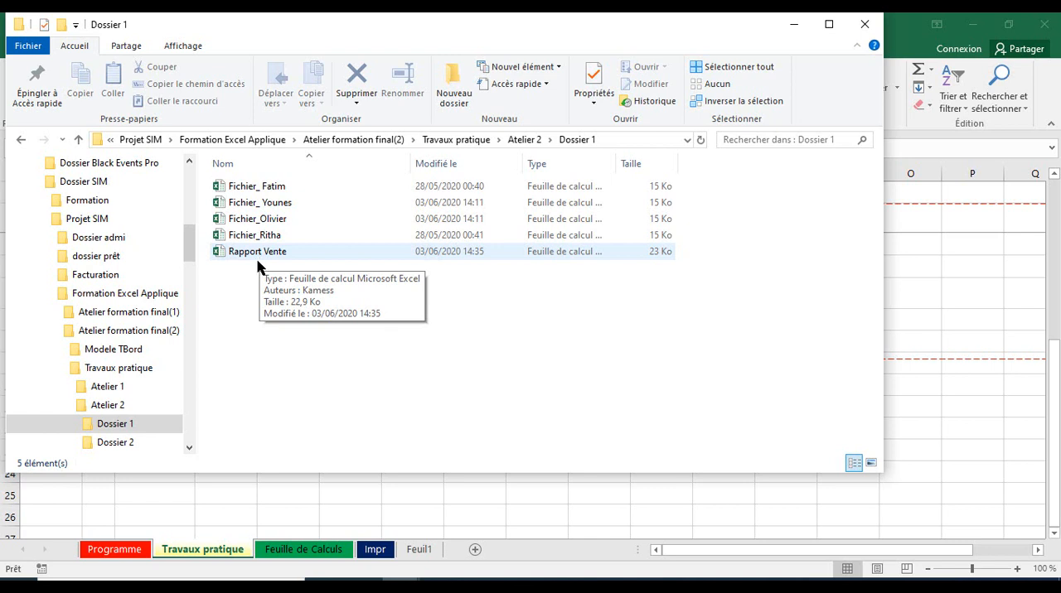
drag(252, 278, 228, 178)
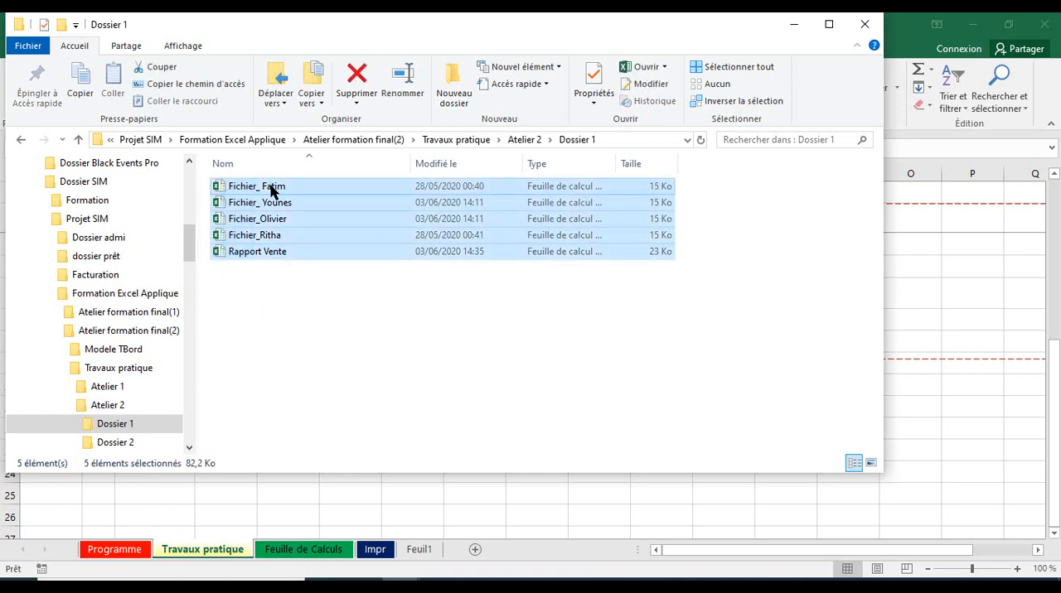
click(271, 190)
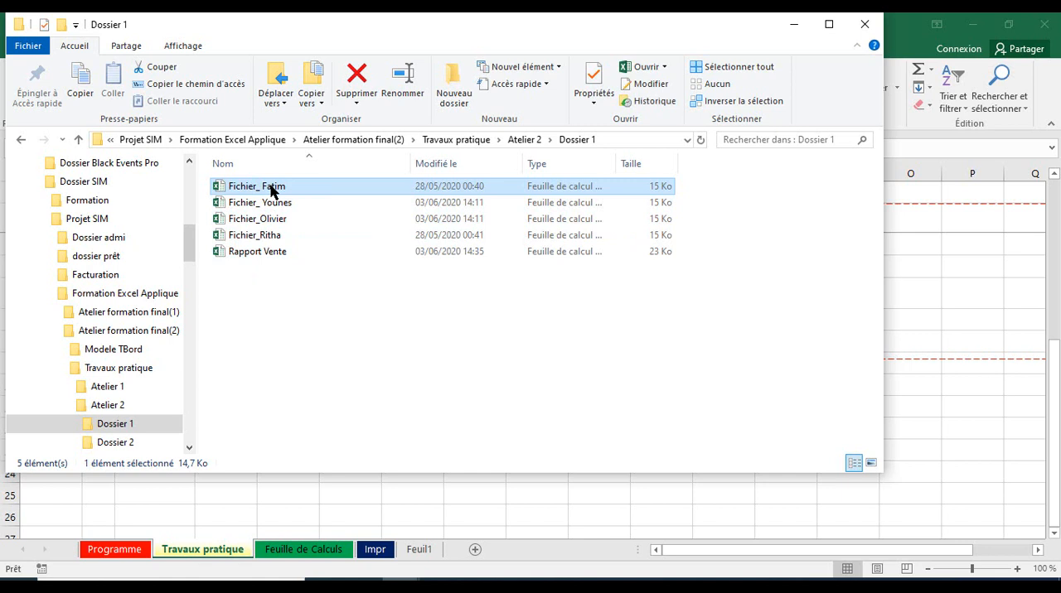
click(276, 209)
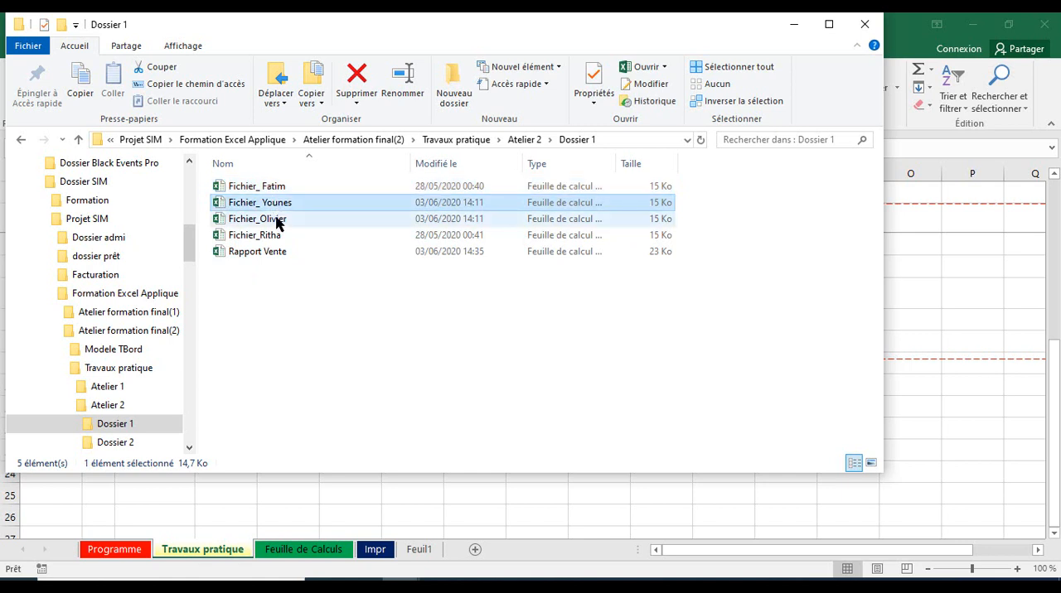
click(278, 220)
click(278, 238)
click(276, 256)
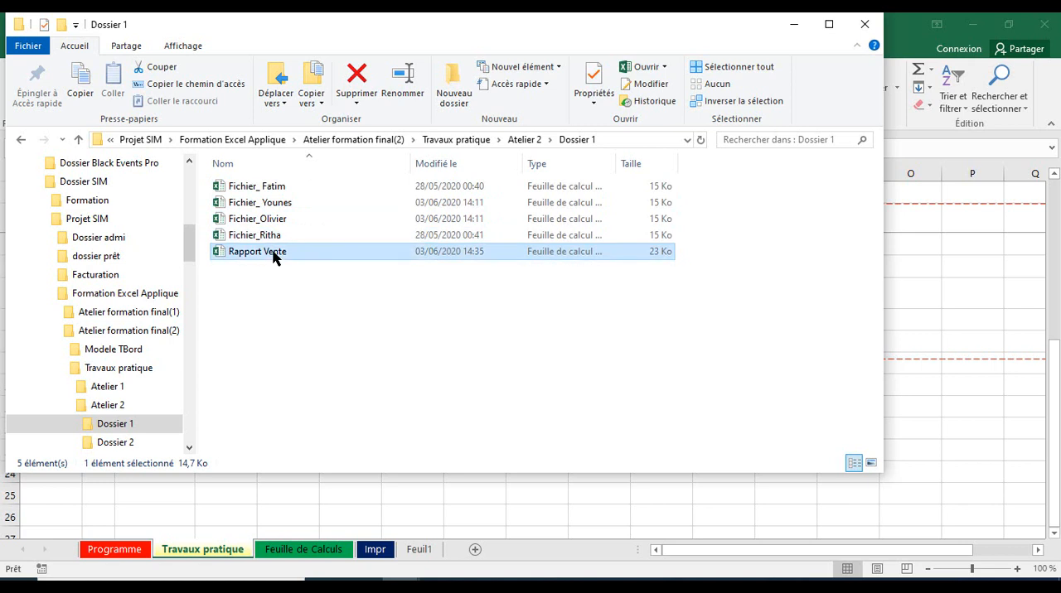
Select all five workbooks in Dossier 1 and open them together in Excel.
drag(283, 281, 200, 170)
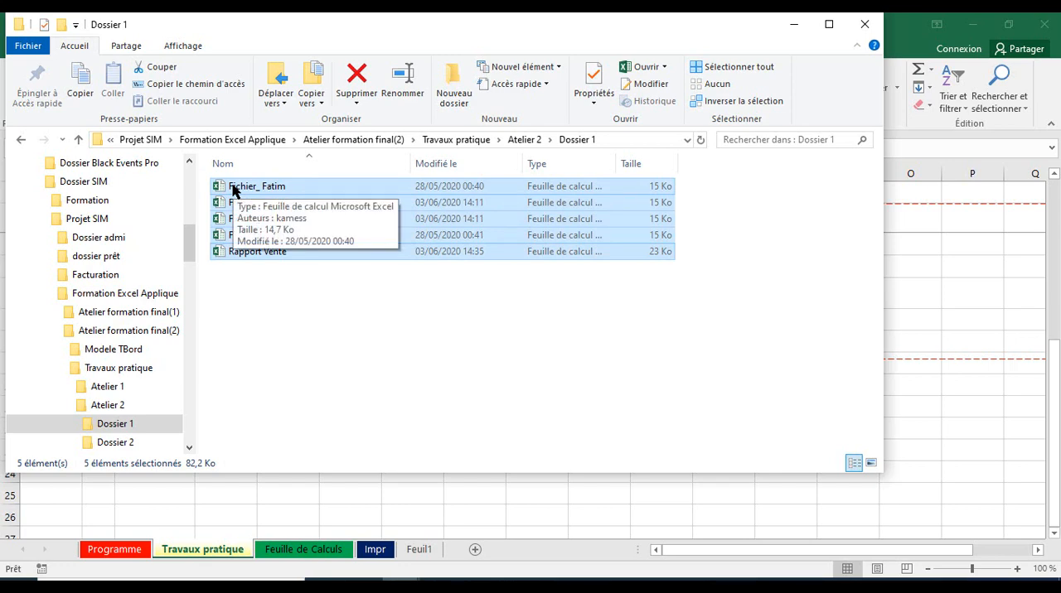
right_click(233, 186)
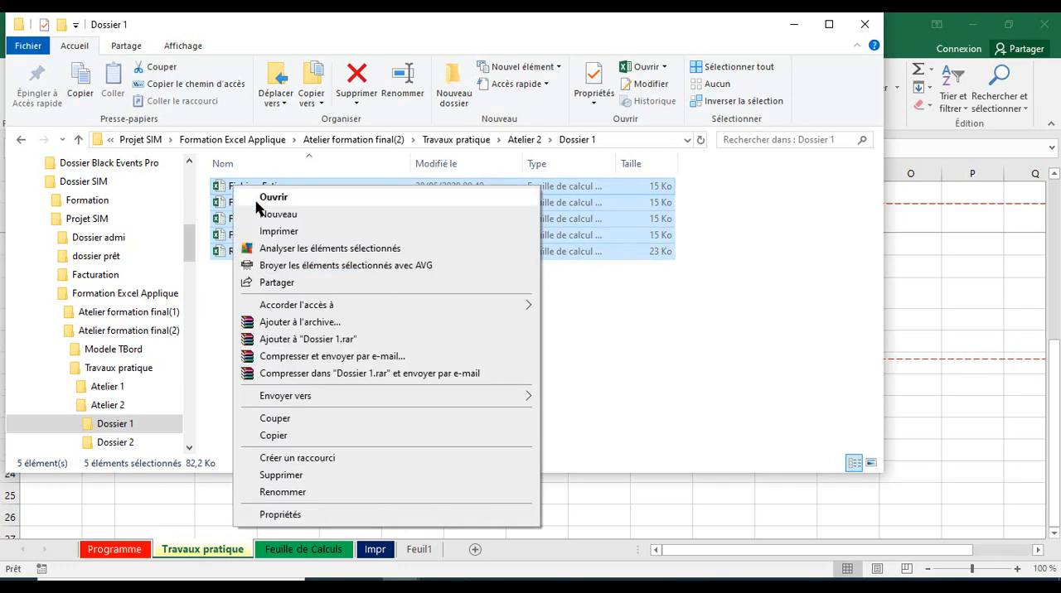
click(259, 200)
mouse_move(706, 588)
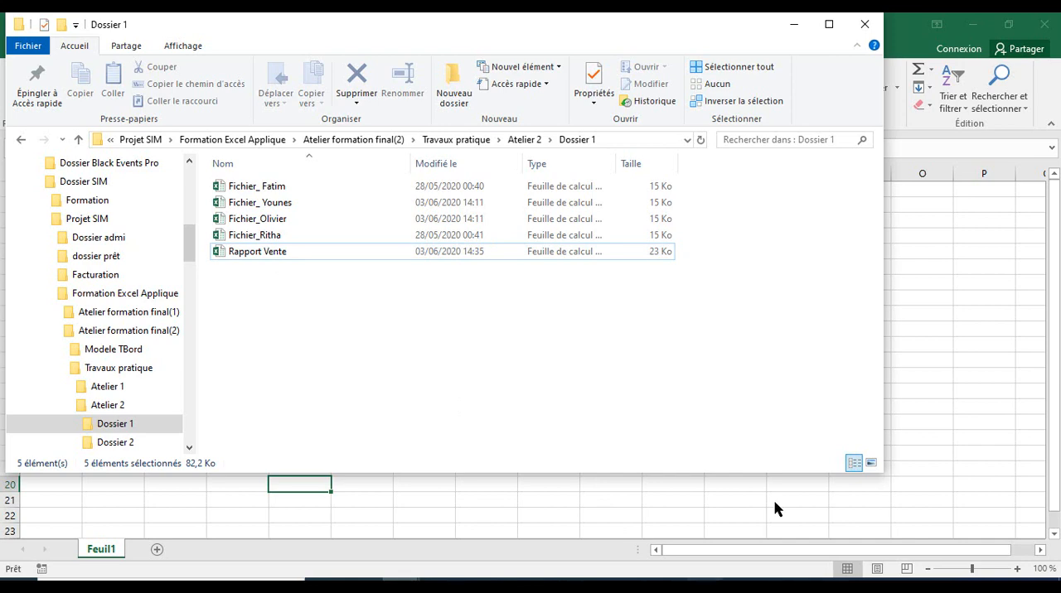
mouse_move(794, 540)
mouse_move(885, 540)
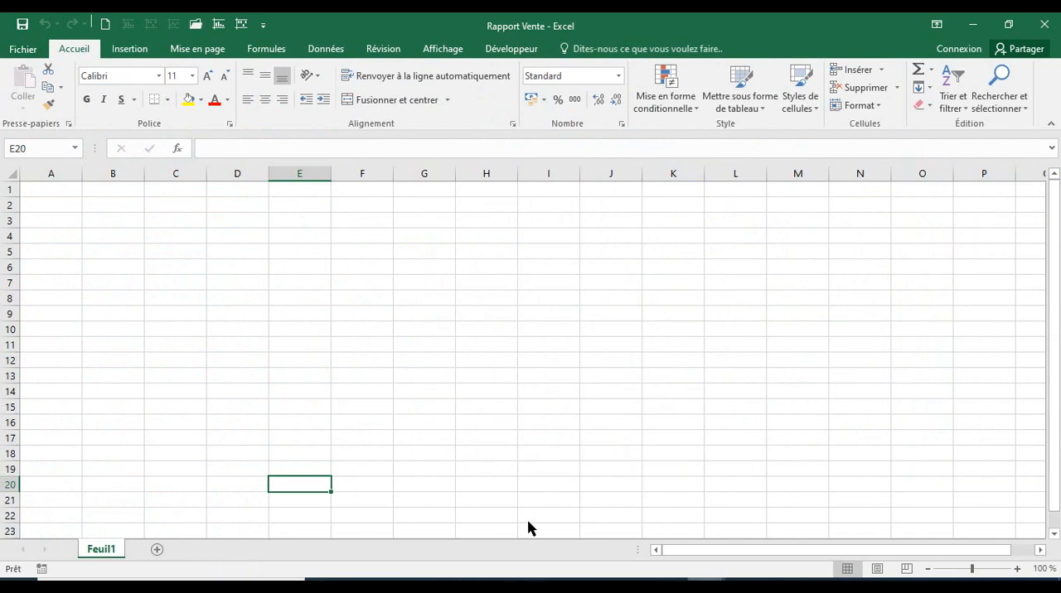
Switch to the first agent's workbook and copy the sales table with its title, range A2:E17.
mouse_move(705, 581)
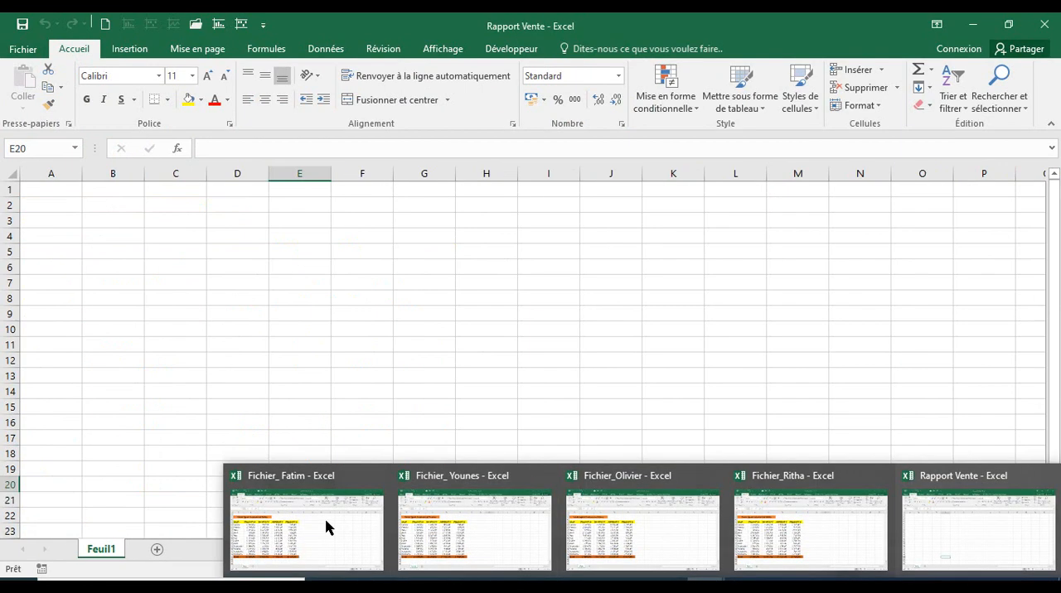
mouse_move(331, 520)
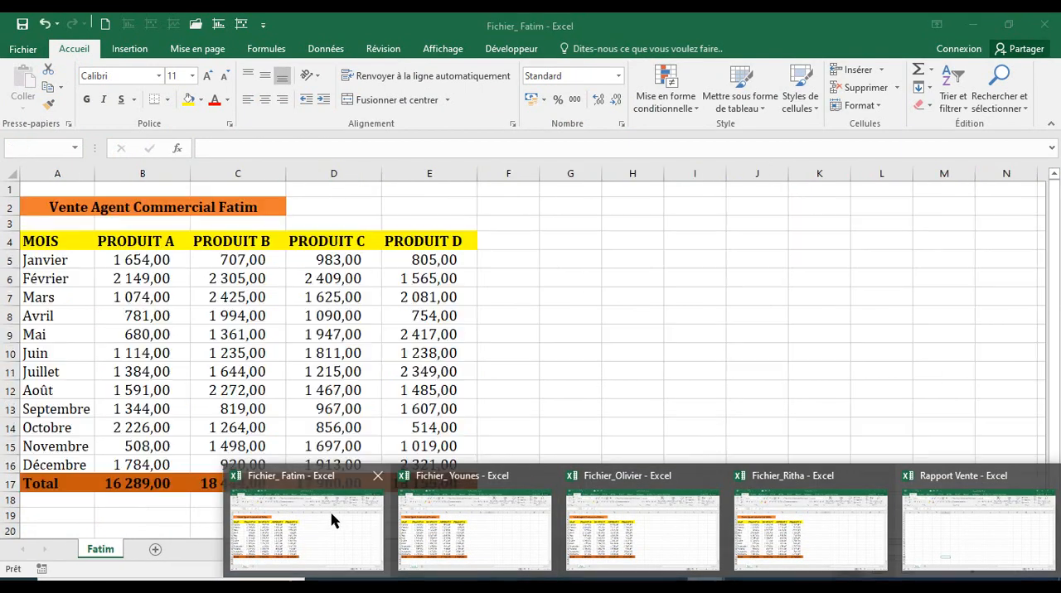
click(55, 209)
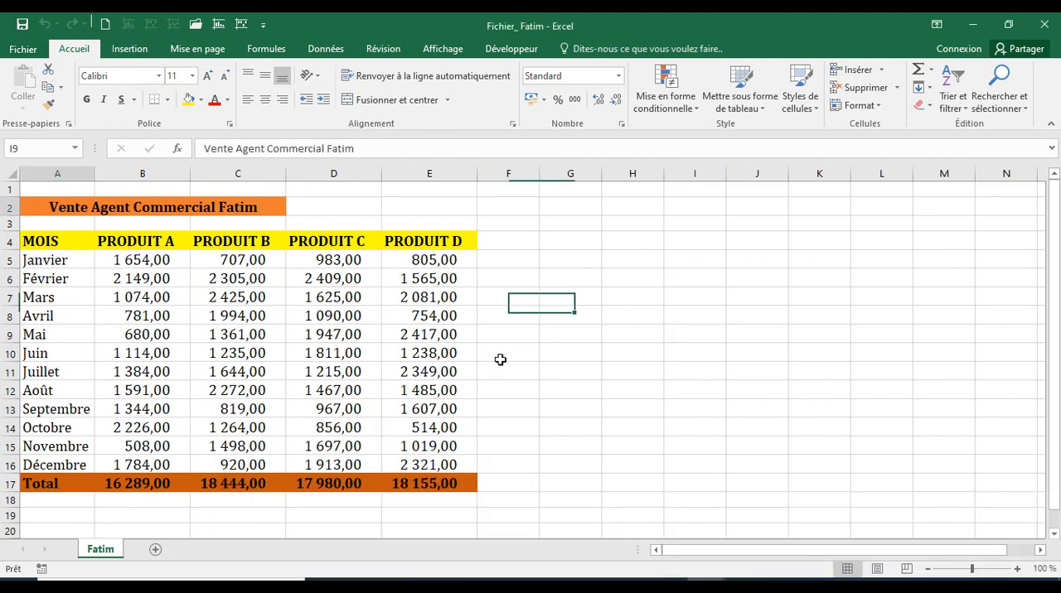
shift+click(471, 491)
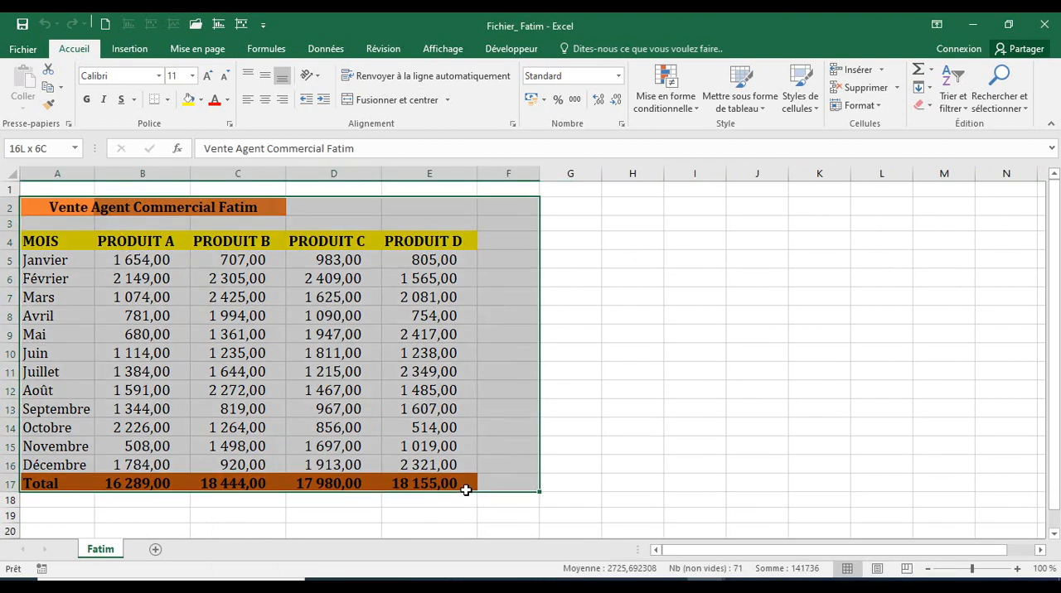
drag(466, 489, 466, 488)
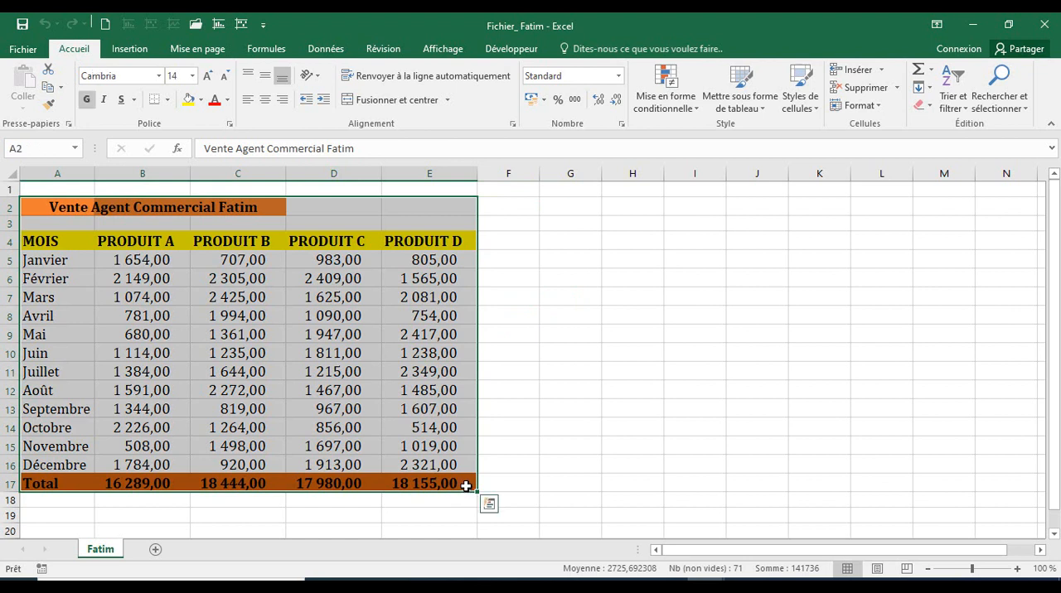
right_click(219, 350)
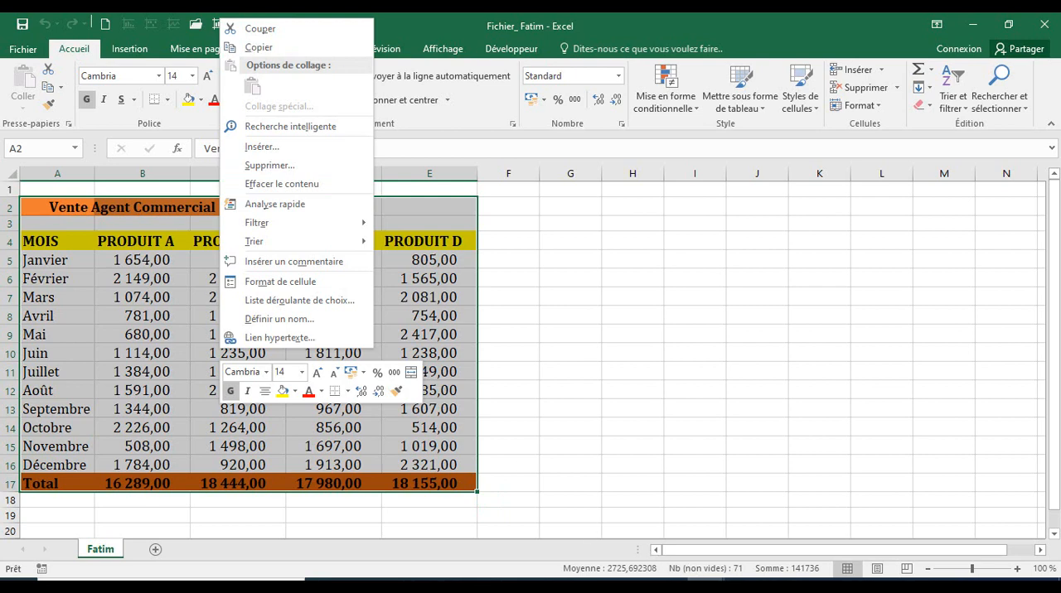
key(ctrl+c)
Paste the copied sales table at A2 on Feuil1 of the Rapport Vente workbook.
click(98, 574)
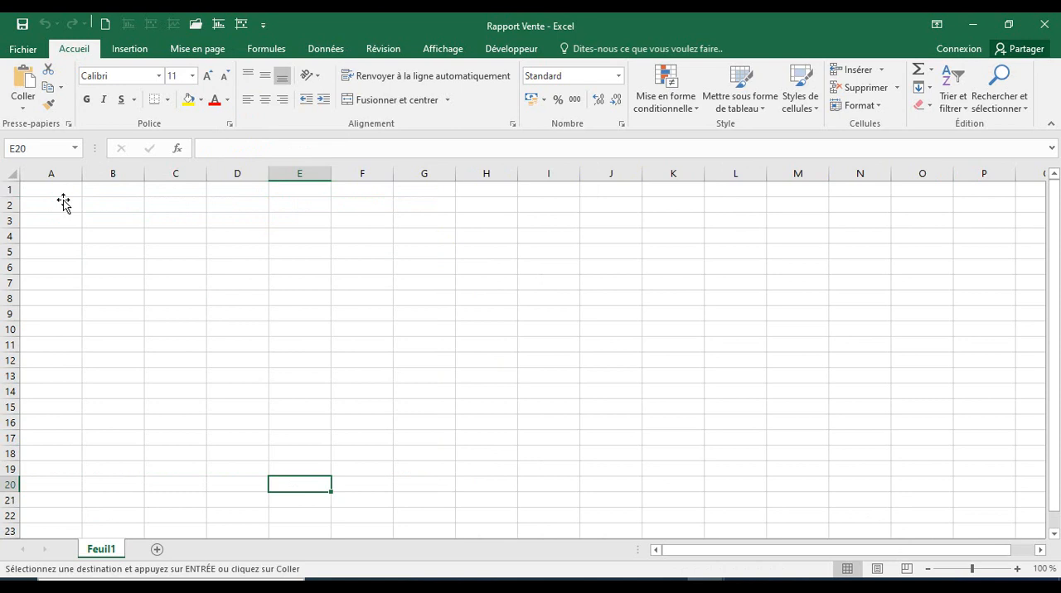
click(64, 203)
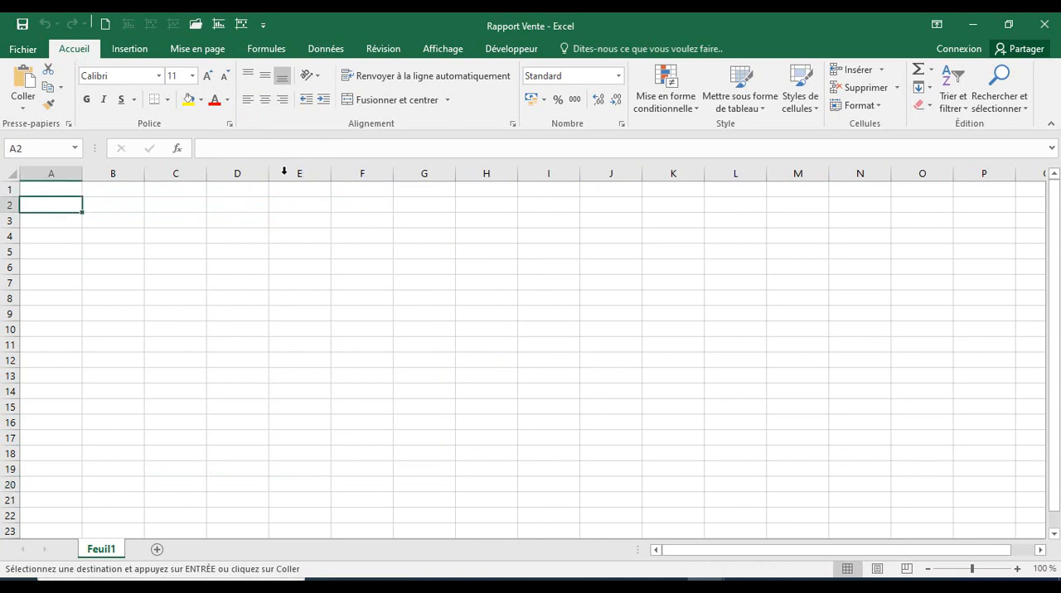
key(ctrl+v)
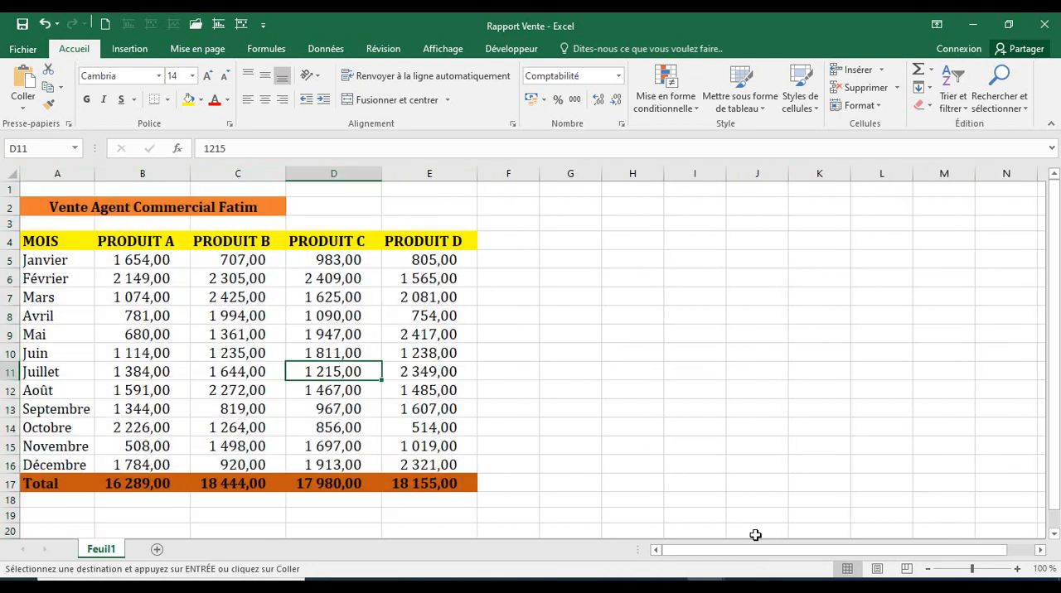
Switch to the fourth agent's workbook and copy the sales table with its title, range A2:E17.
mouse_move(704, 586)
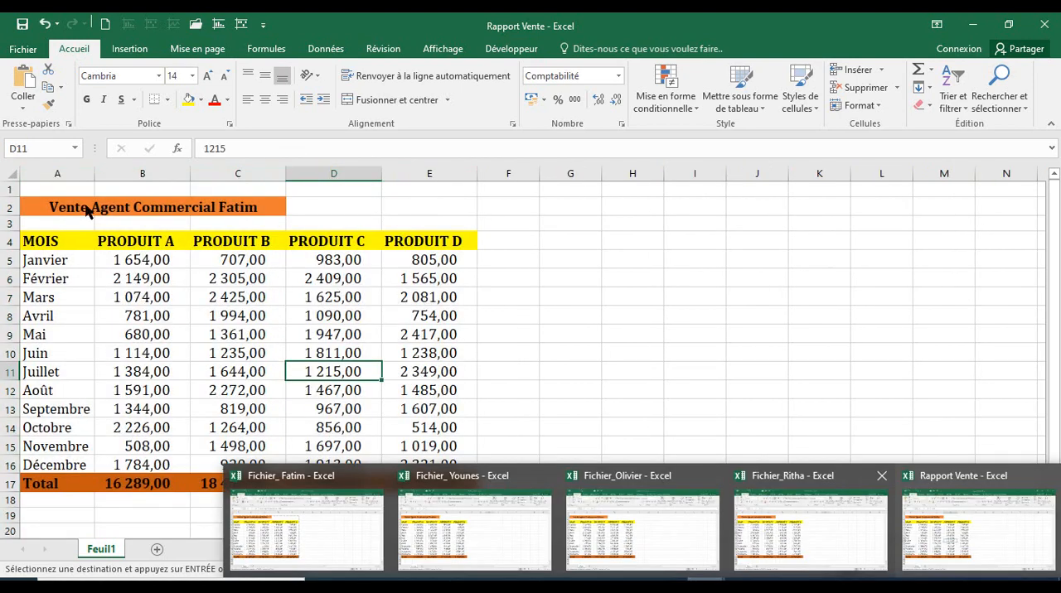
click(811, 530)
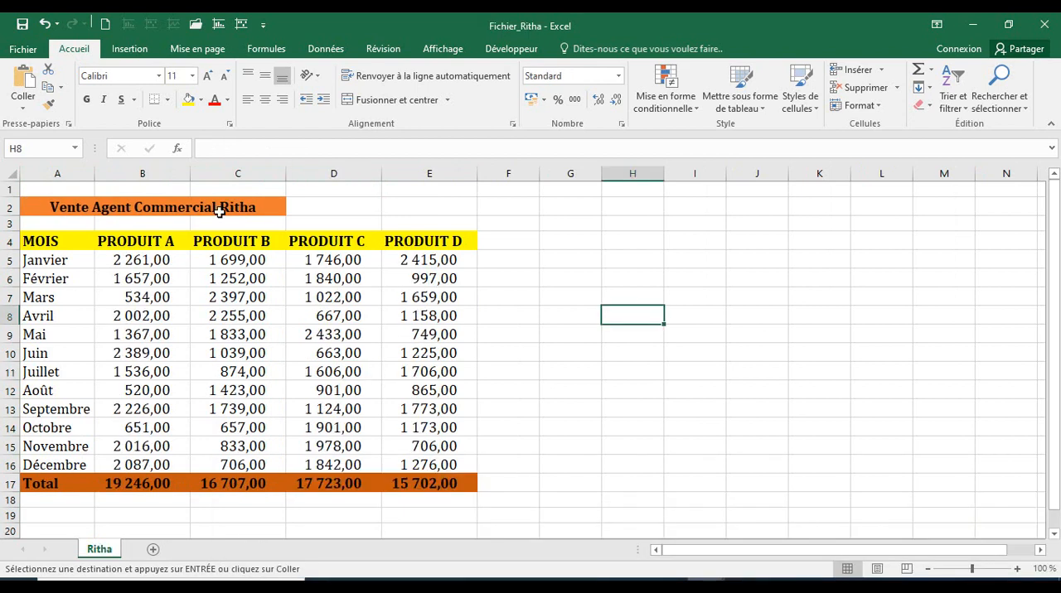
shift+click(473, 492)
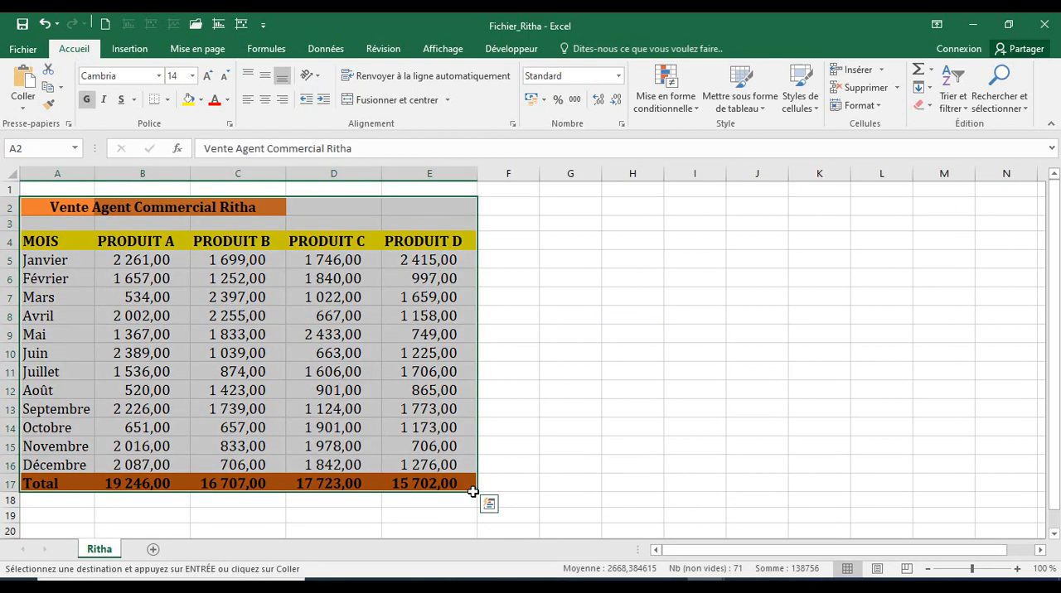
key(ctrl+c)
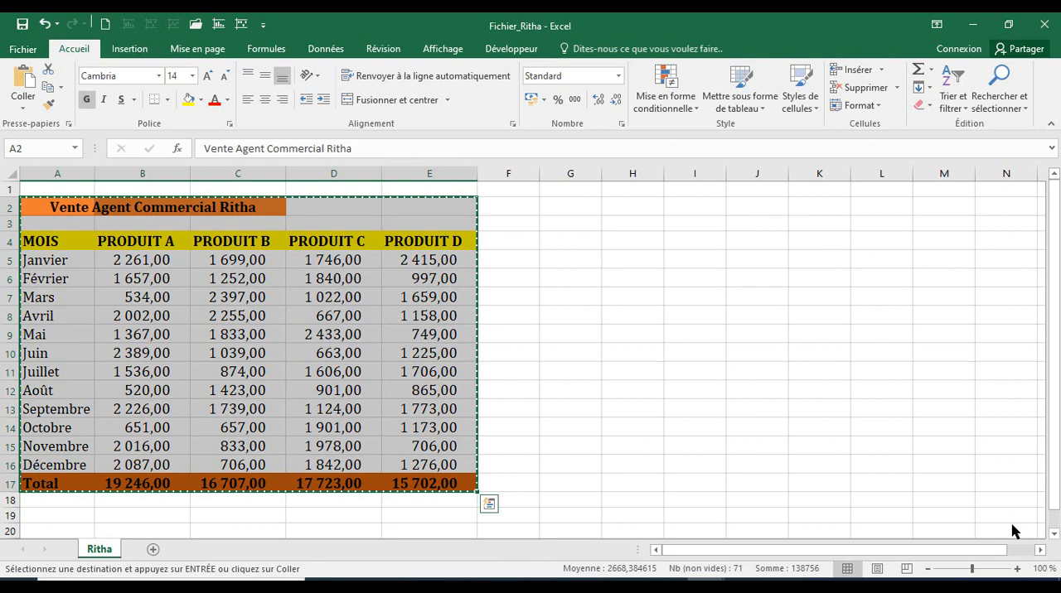
Return to the Rapport Vente workbook and clear the pasted sales table with its title and formatting from Feuil1.
mouse_move(704, 586)
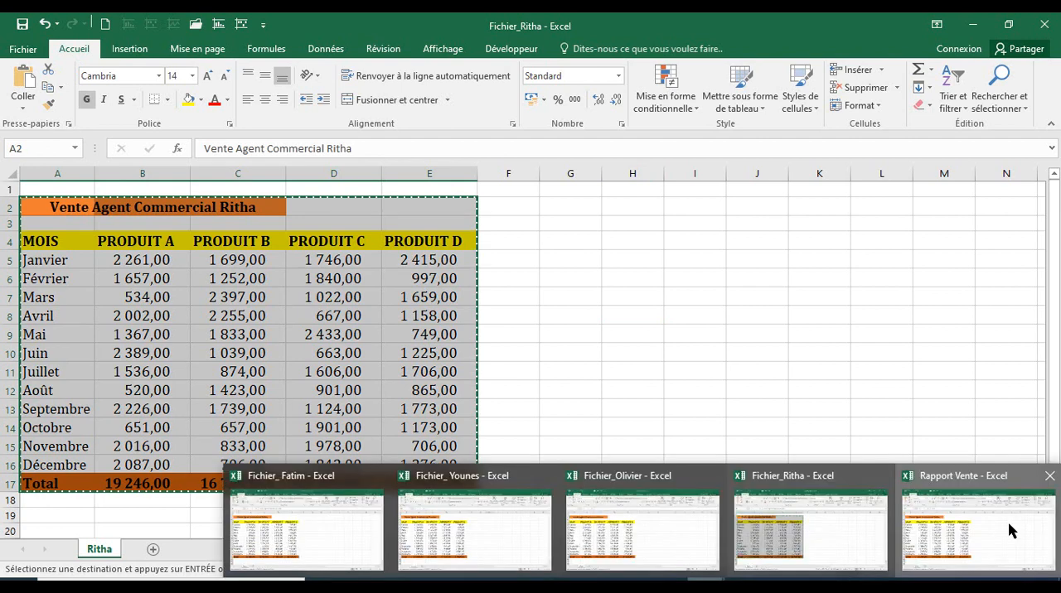
click(1011, 531)
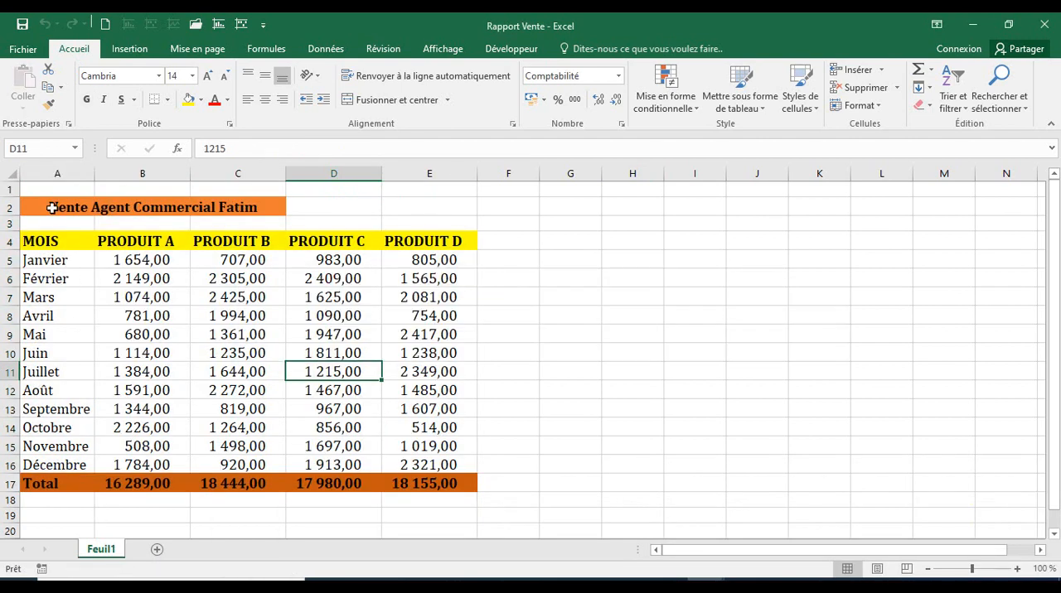
drag(52, 208, 508, 508)
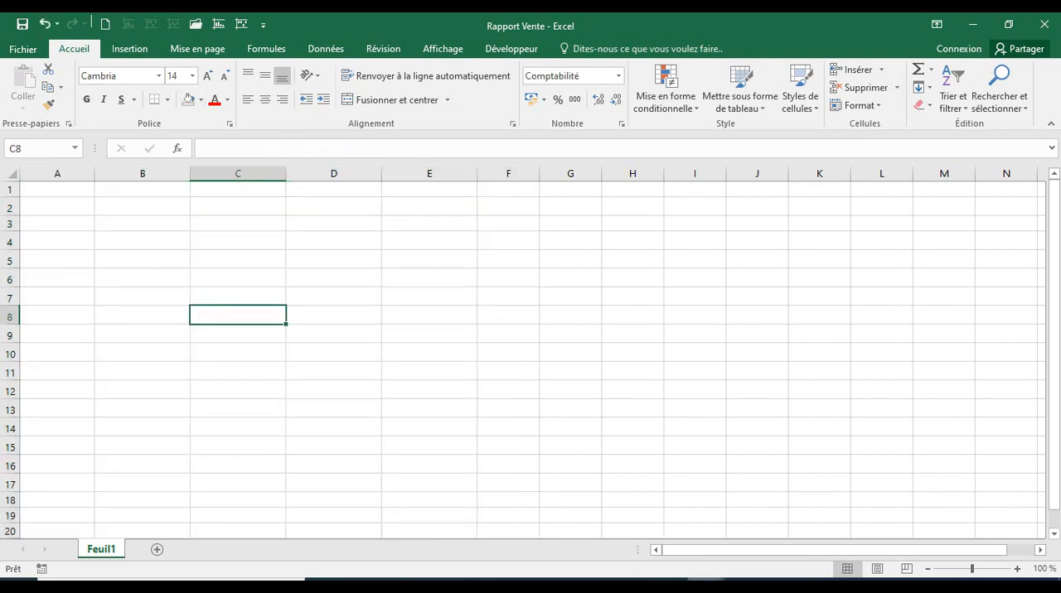
mouse_move(303, 567)
click(299, 540)
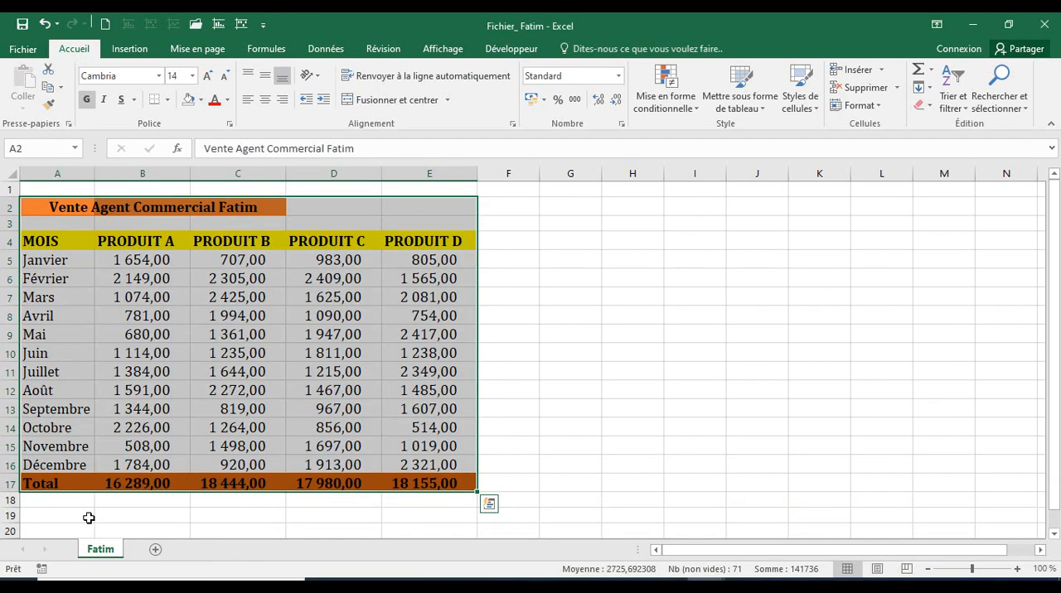
click(89, 518)
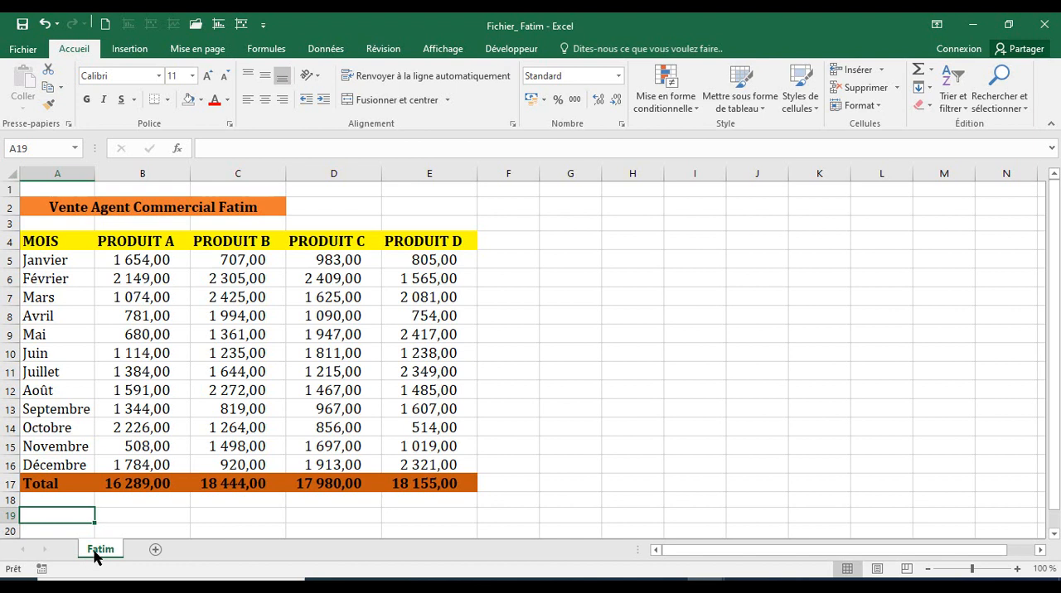
right_click(97, 557)
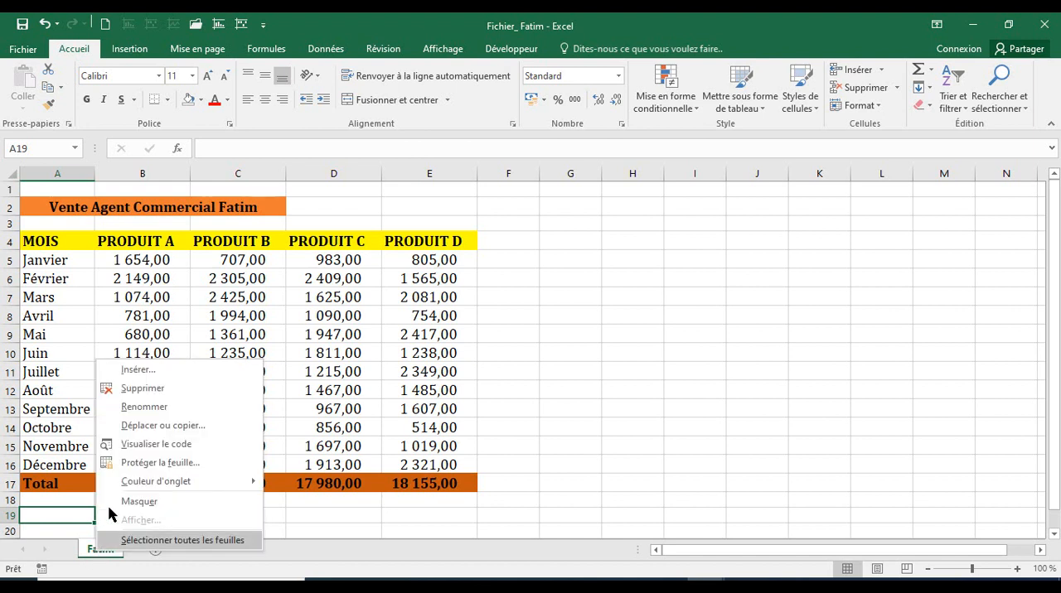
click(141, 427)
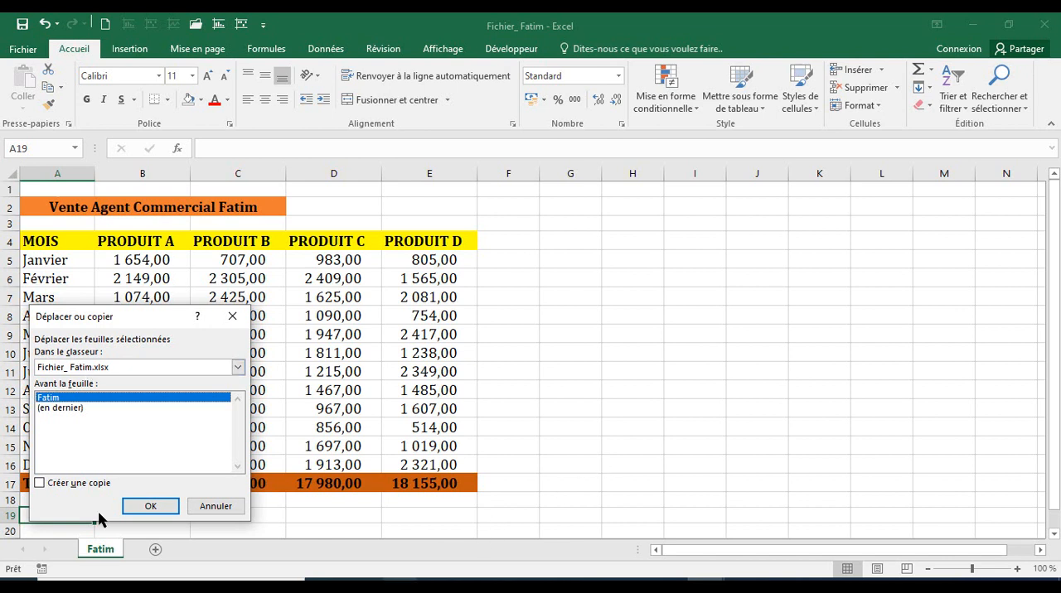
click(215, 506)
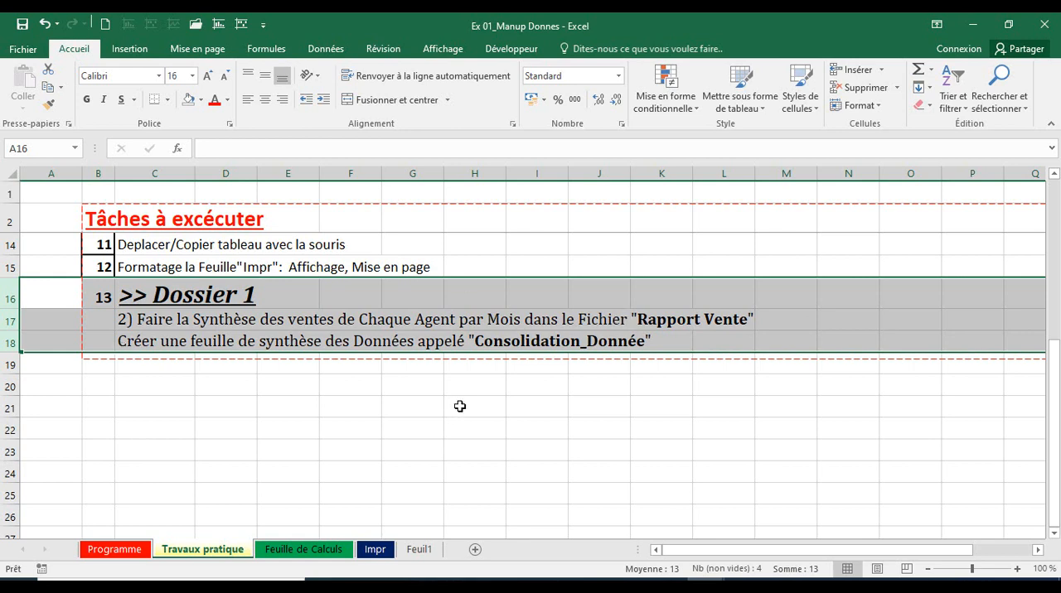
Move the sales sheet from the first agent's workbook into Rapport Vente.xlsx, placing it before Feuil1.
key(alt+Tab)
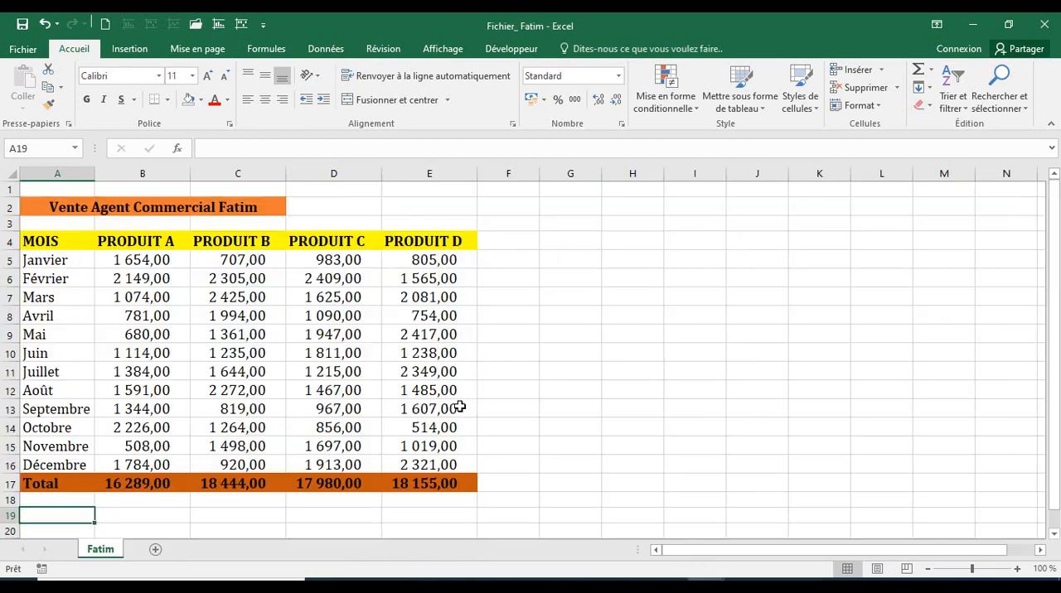
right_click(100, 553)
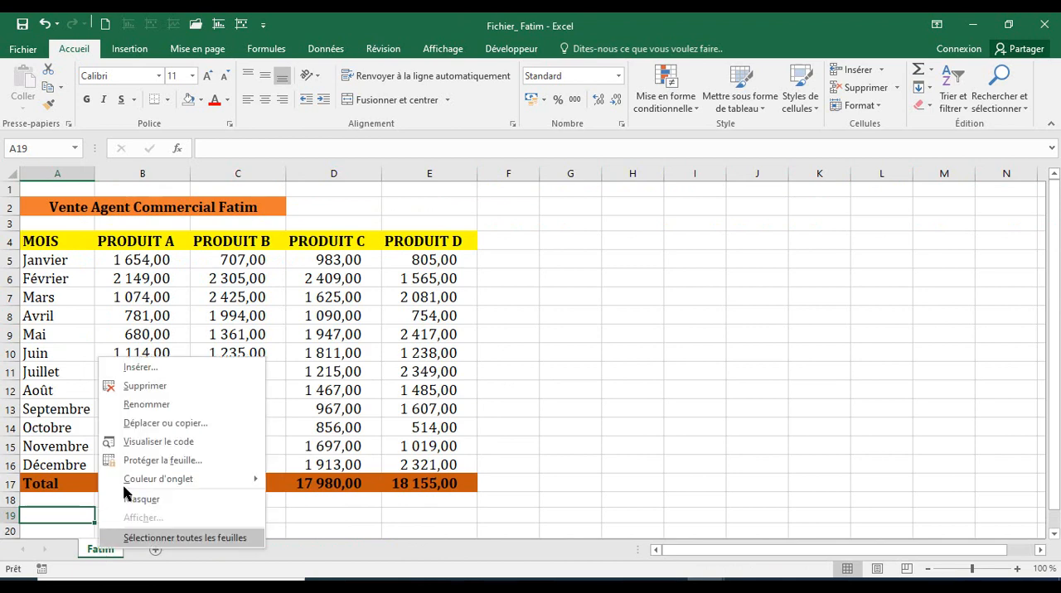
click(151, 423)
click(247, 365)
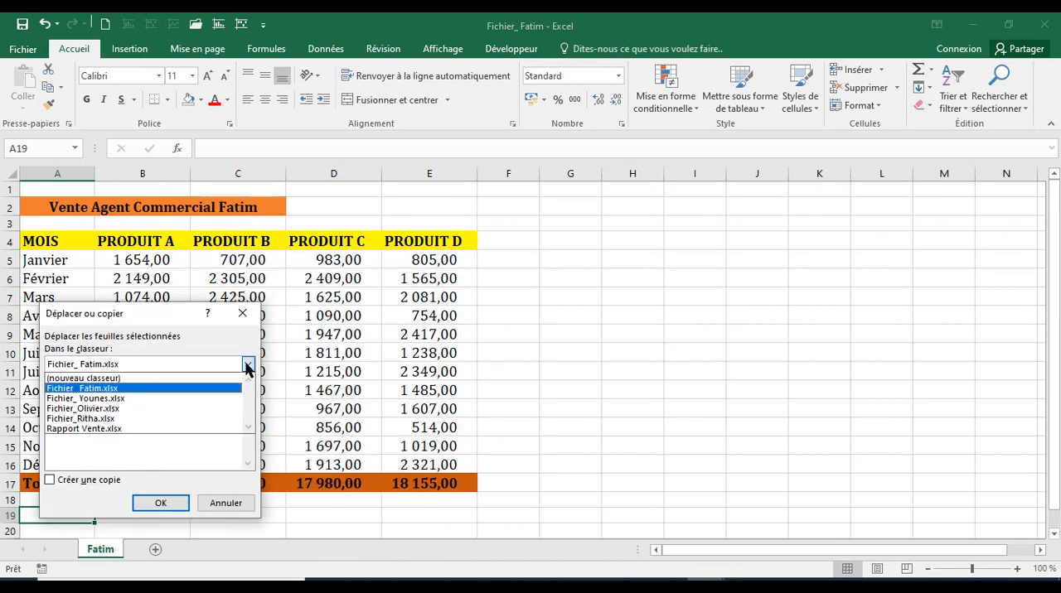
click(141, 429)
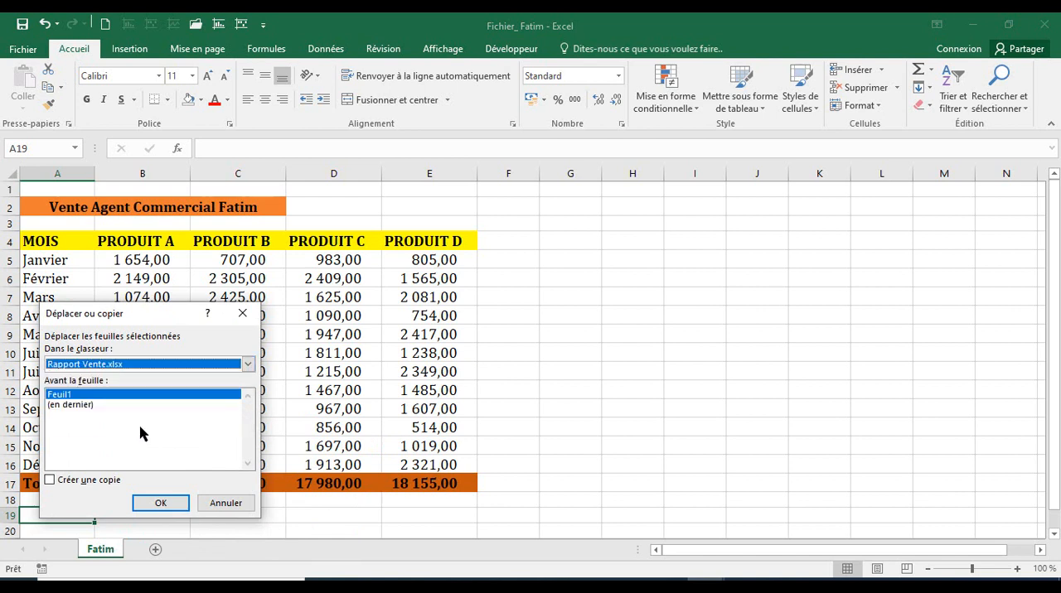
click(158, 504)
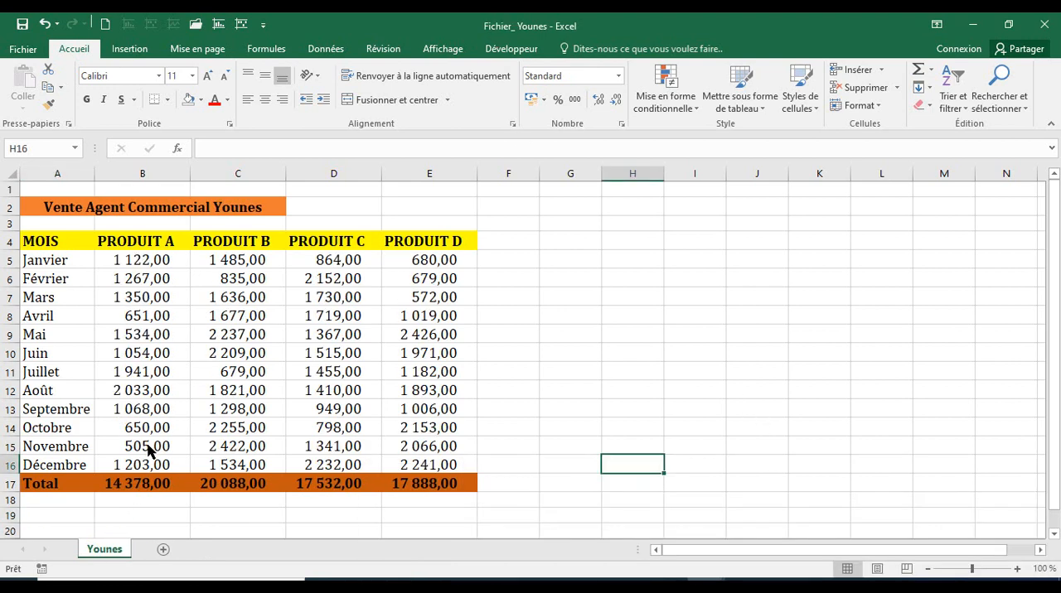
Move the sales sheet from the second agent's workbook into Rapport Vente.xlsx, before the first agent's sheet.
right_click(102, 550)
click(159, 421)
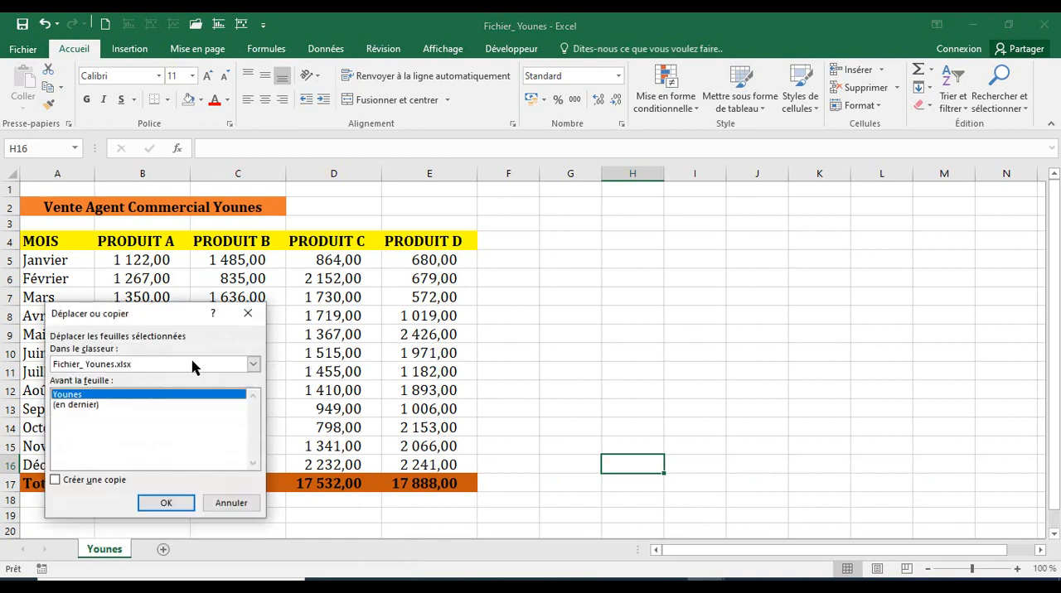
click(250, 370)
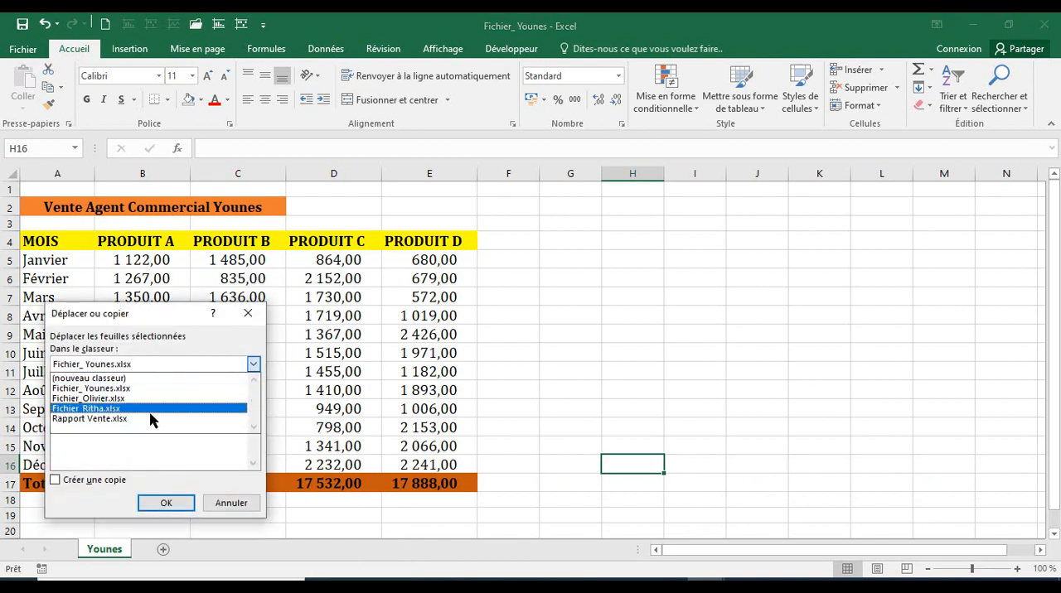
click(149, 420)
click(155, 502)
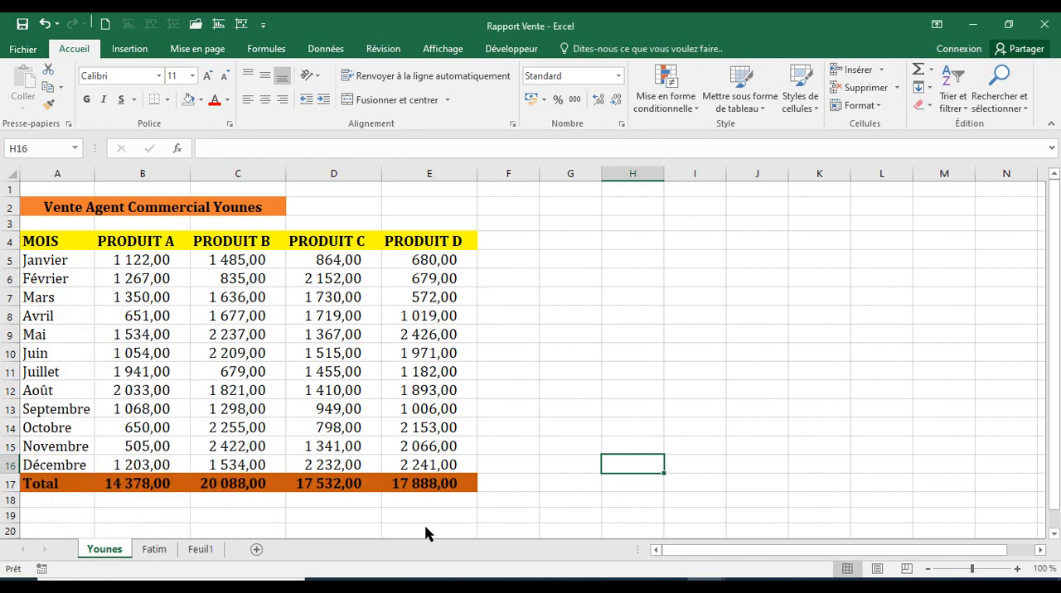
Move the third agent's sales sheet into Rapport Vente.xlsx before the second agent's sheet, with the create-a-copy option off.
key(alt+Tab)
right_click(111, 556)
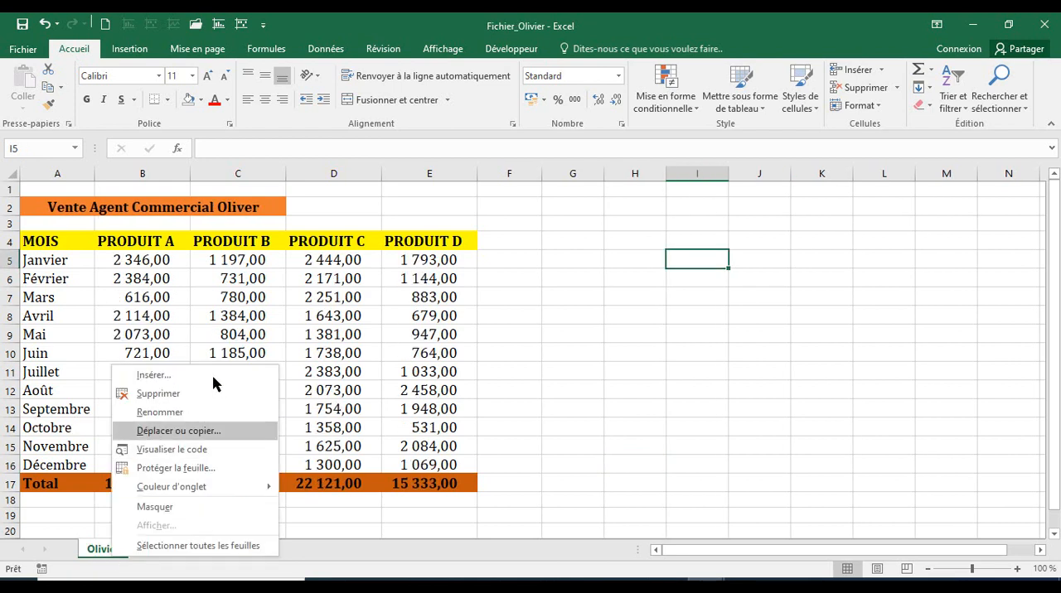
click(179, 431)
click(258, 380)
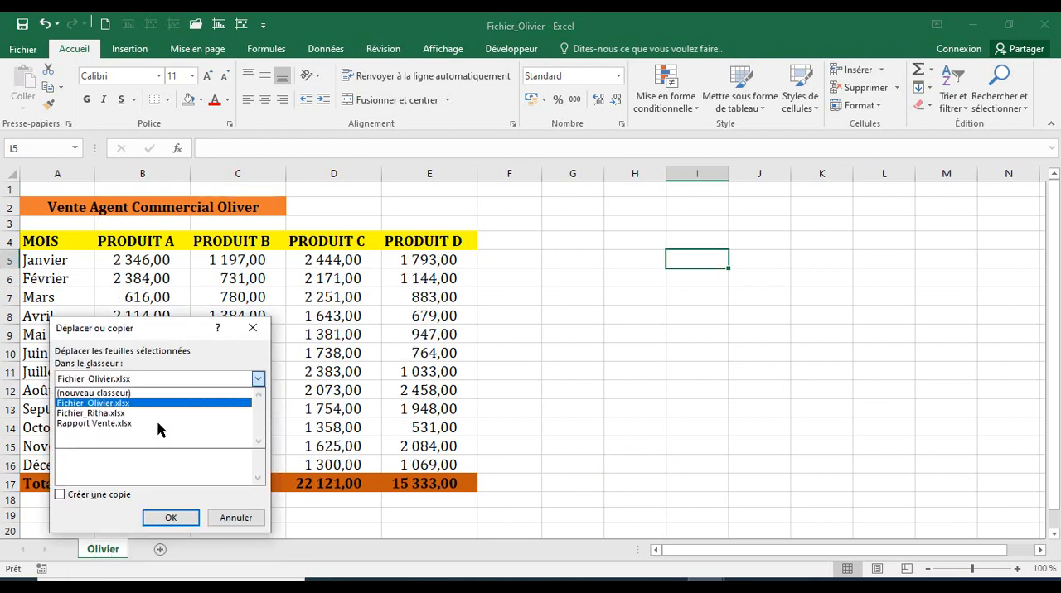
click(144, 426)
click(91, 498)
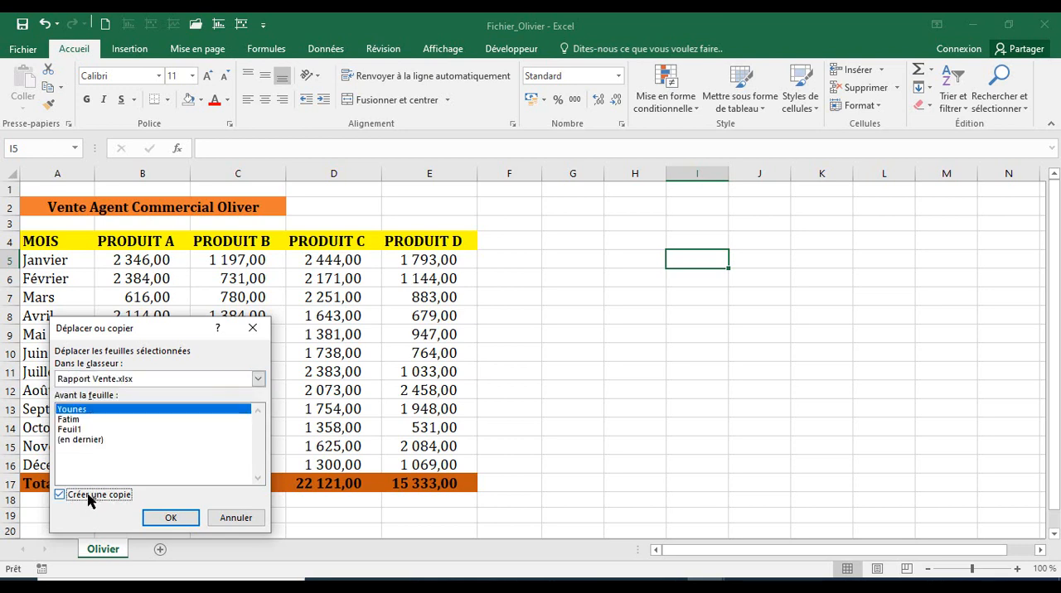
click(91, 498)
key(Return)
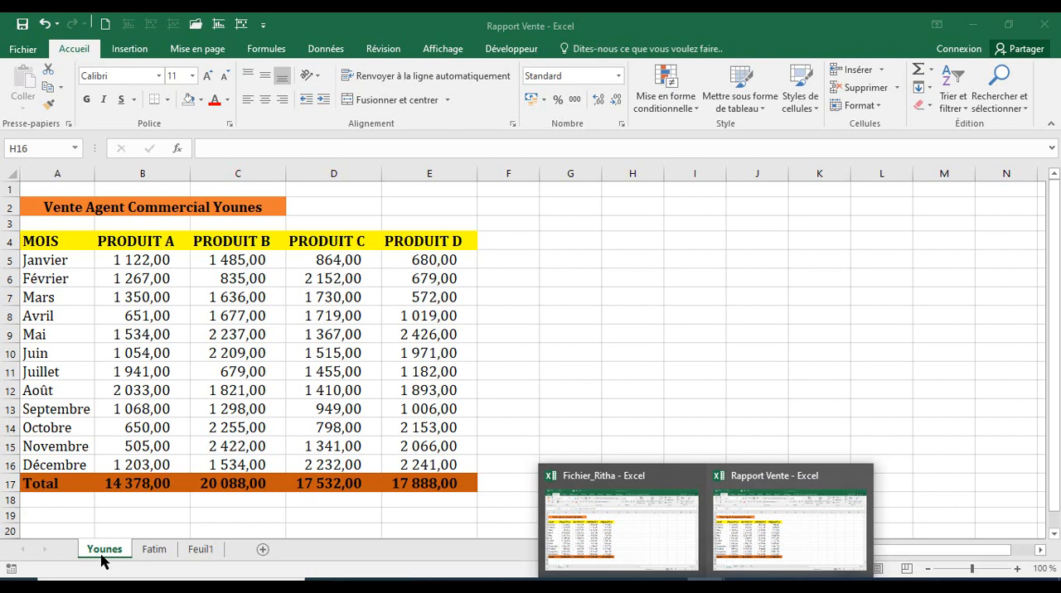
Move the fourth agent's sales sheet into Rapport Vente.xlsx, placing it before the third agent's sheet.
key(alt+Tab)
right_click(100, 549)
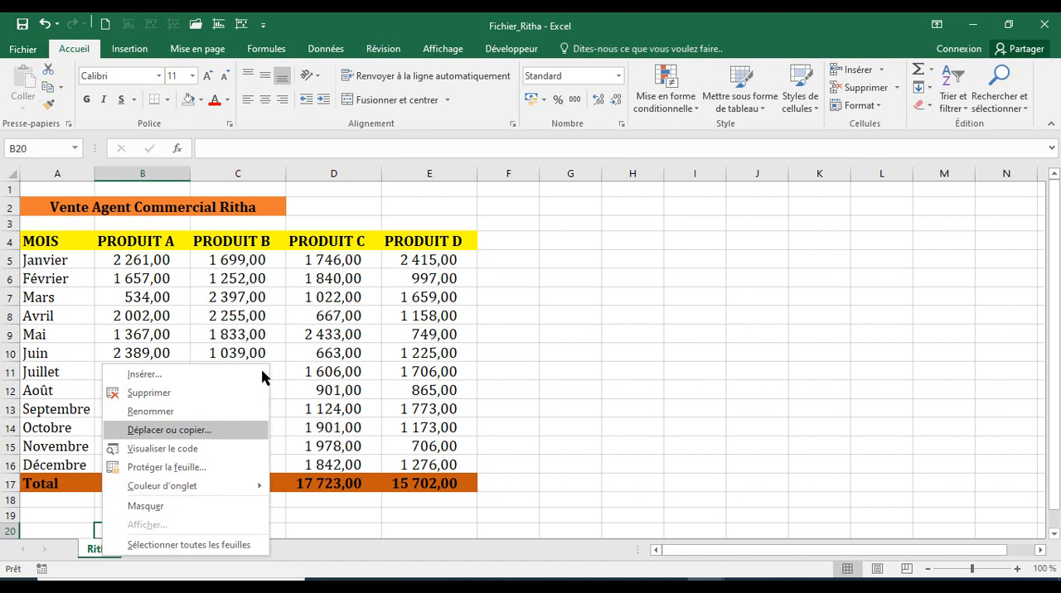
key(Return)
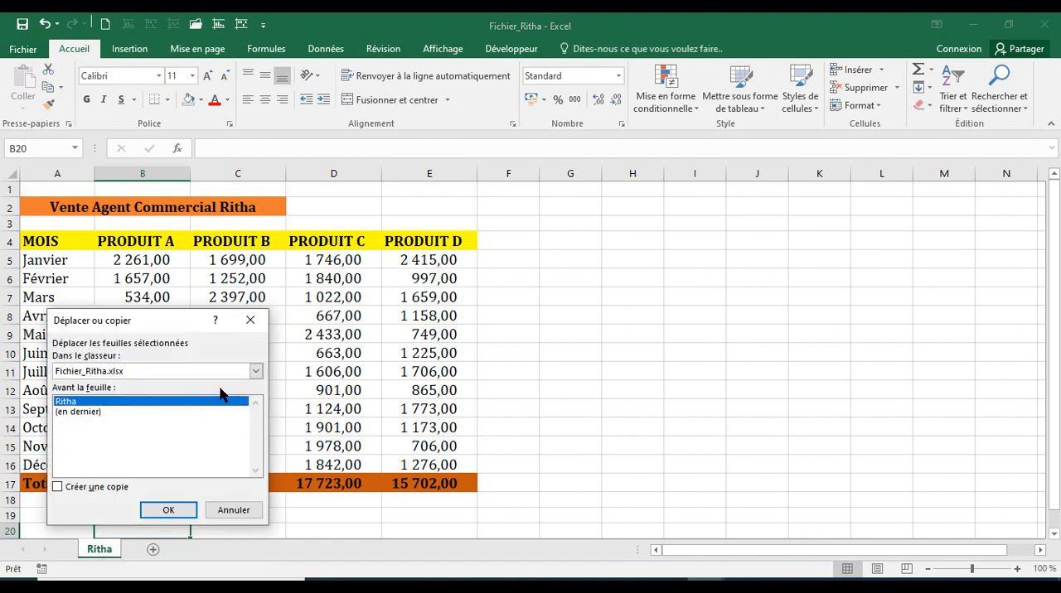
click(255, 371)
click(157, 406)
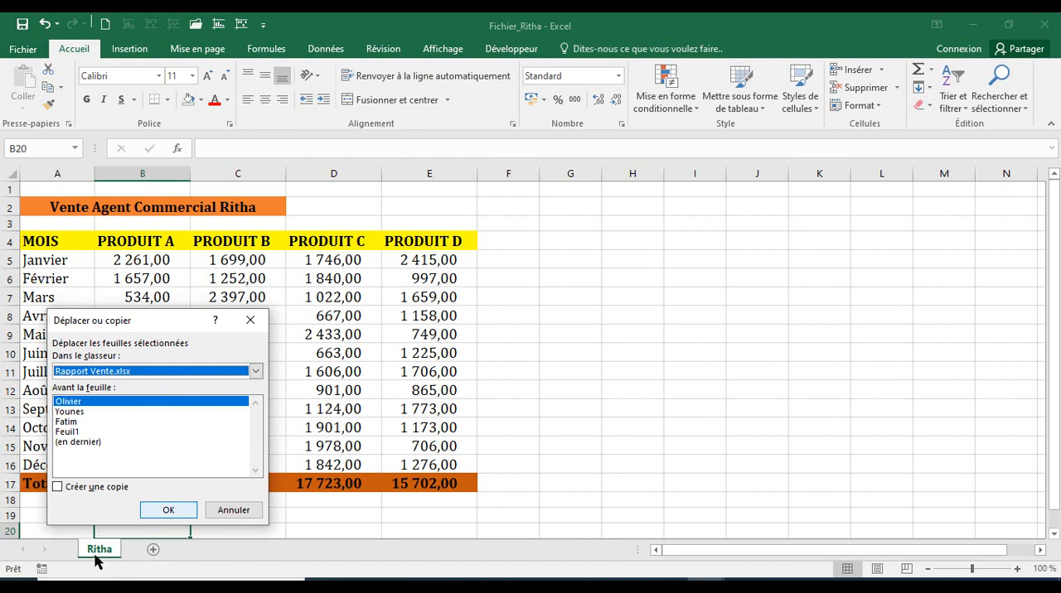
key(Return)
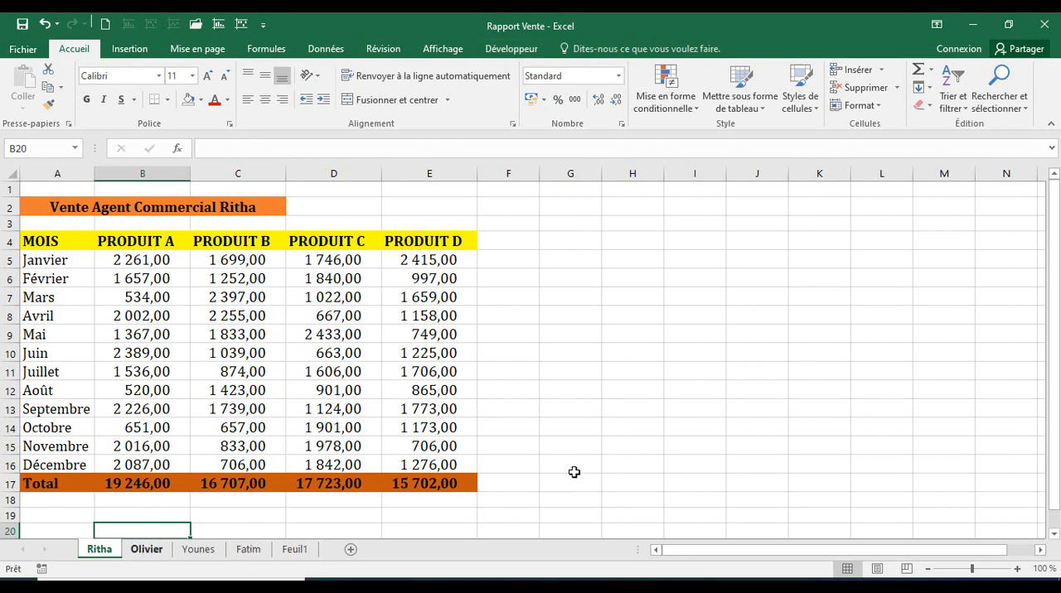
Duplicate the agent sheet located just before Feuil1 within Rapport Vente.xlsx, placing the copy at the end and keeping the existing defined name.
key(ctrl+Page_Down)
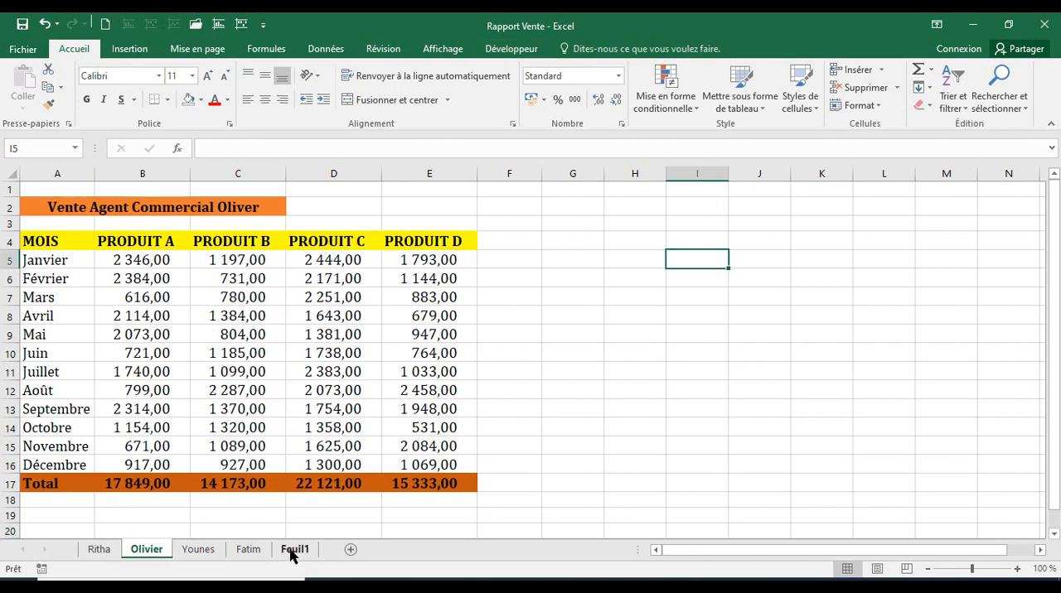
key(ctrl+Page_Down)
key(ctrl+Page_Down)
click(260, 522)
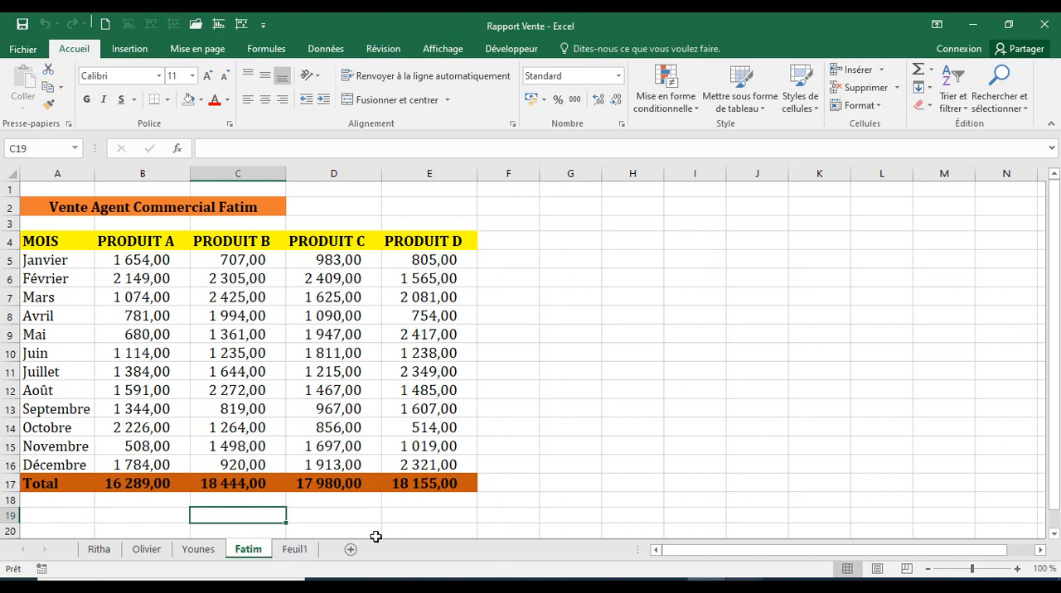
key(Down)
key(Right)
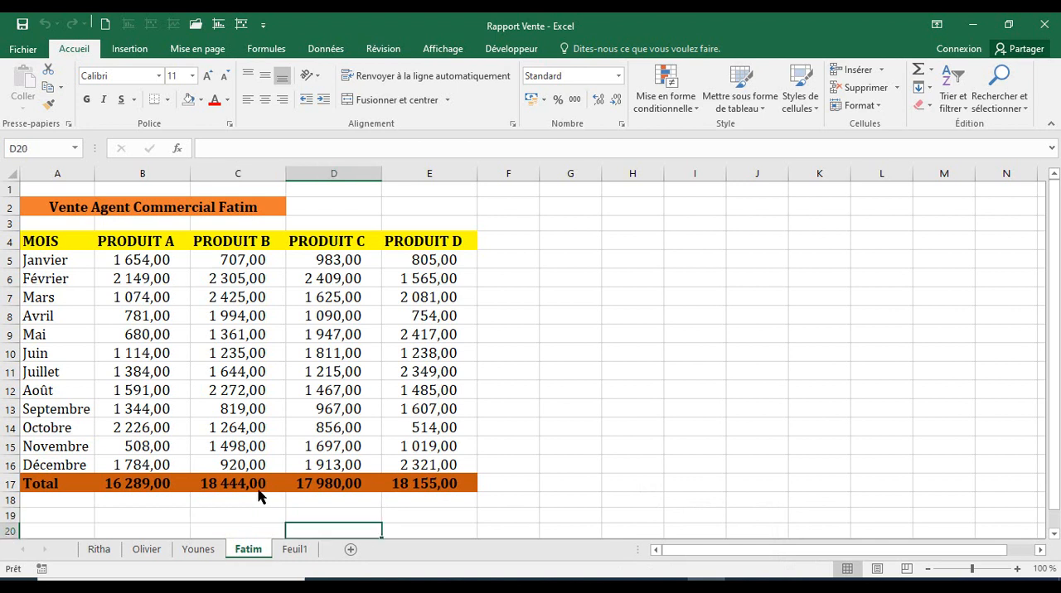
right_click(239, 549)
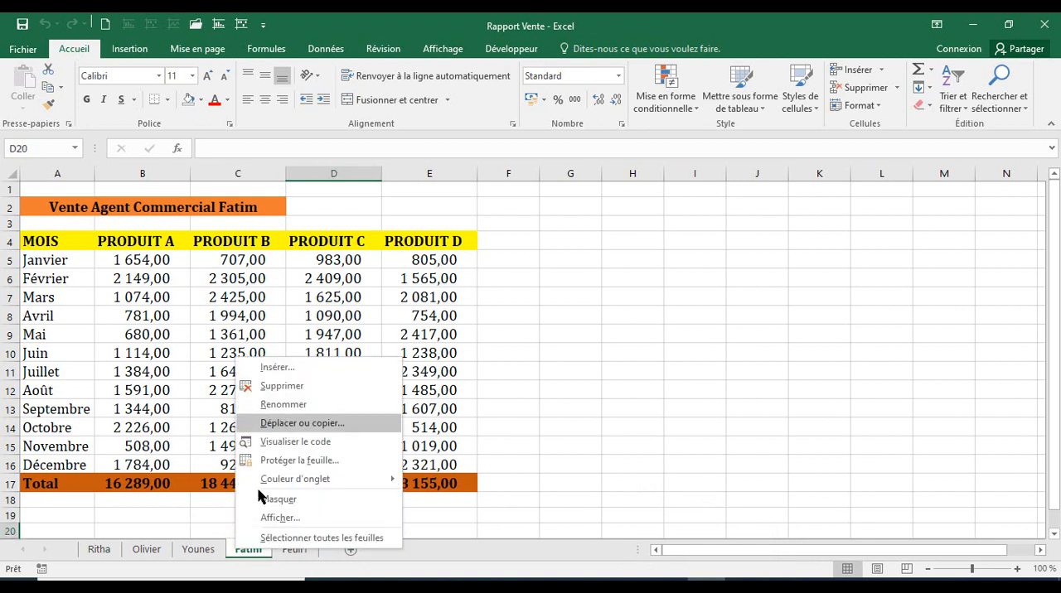
click(280, 425)
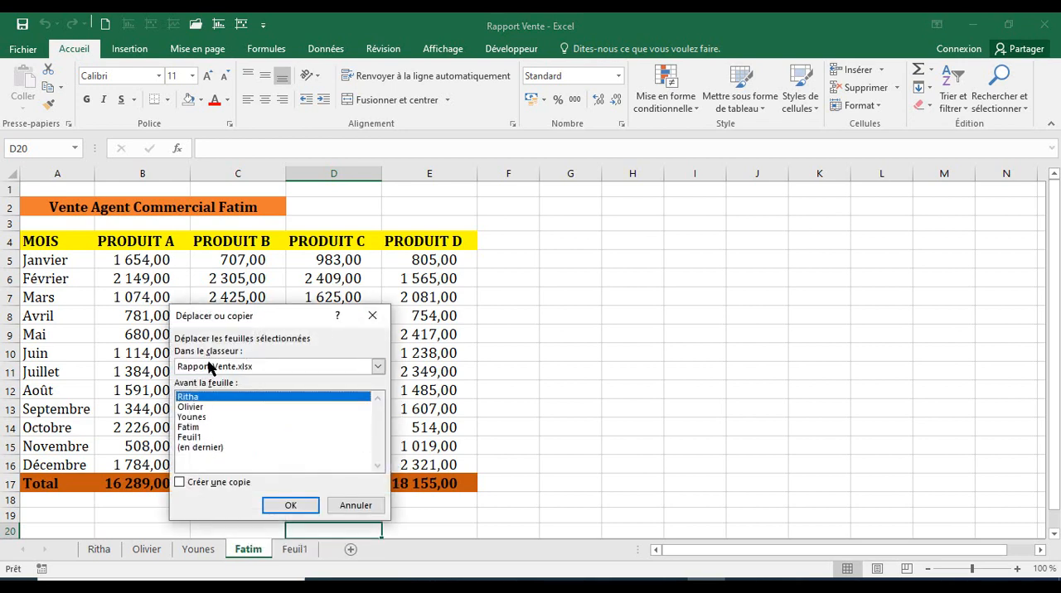
click(189, 449)
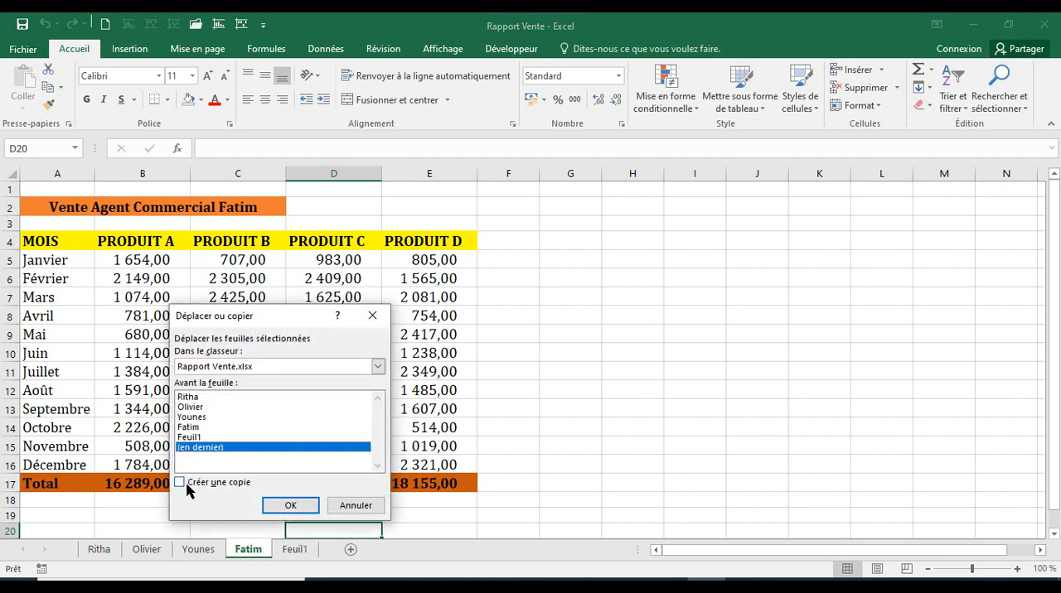
click(183, 484)
click(291, 505)
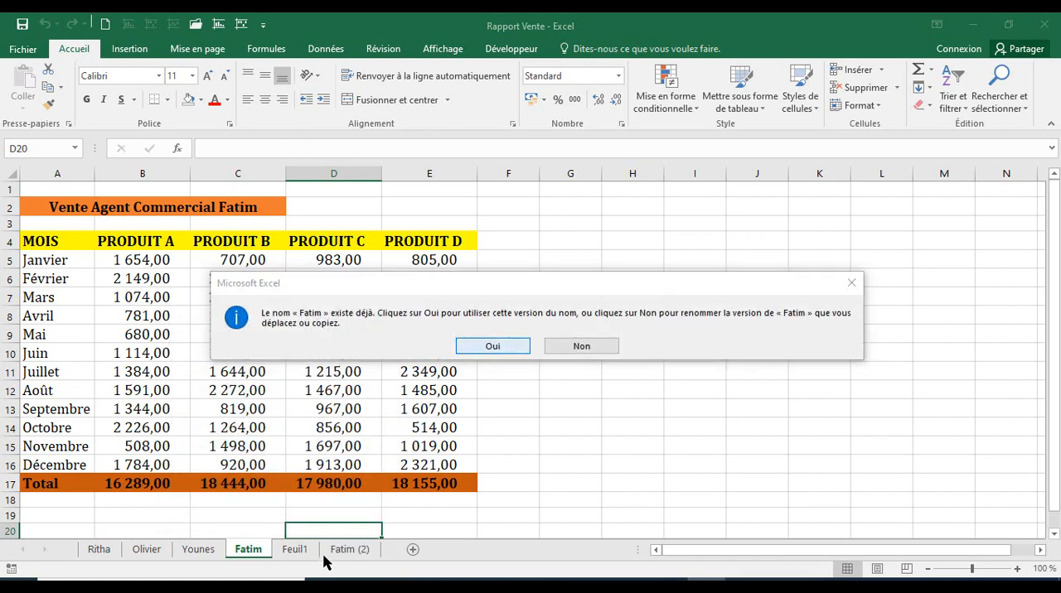
key(Return)
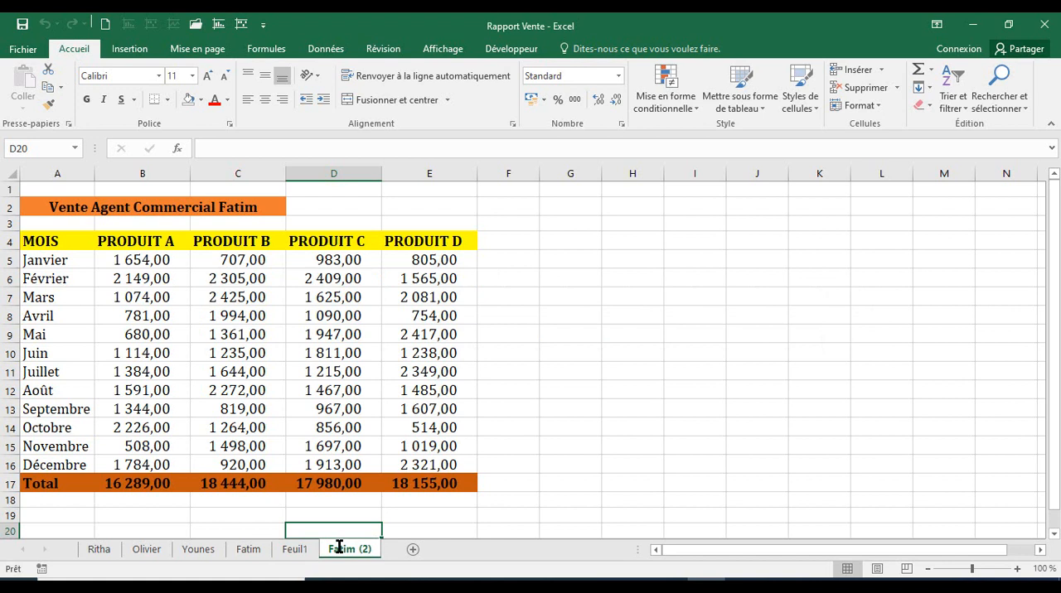
Rename the duplicated sheet as Consolidation_Donnée.
click(339, 547)
double_click(343, 549)
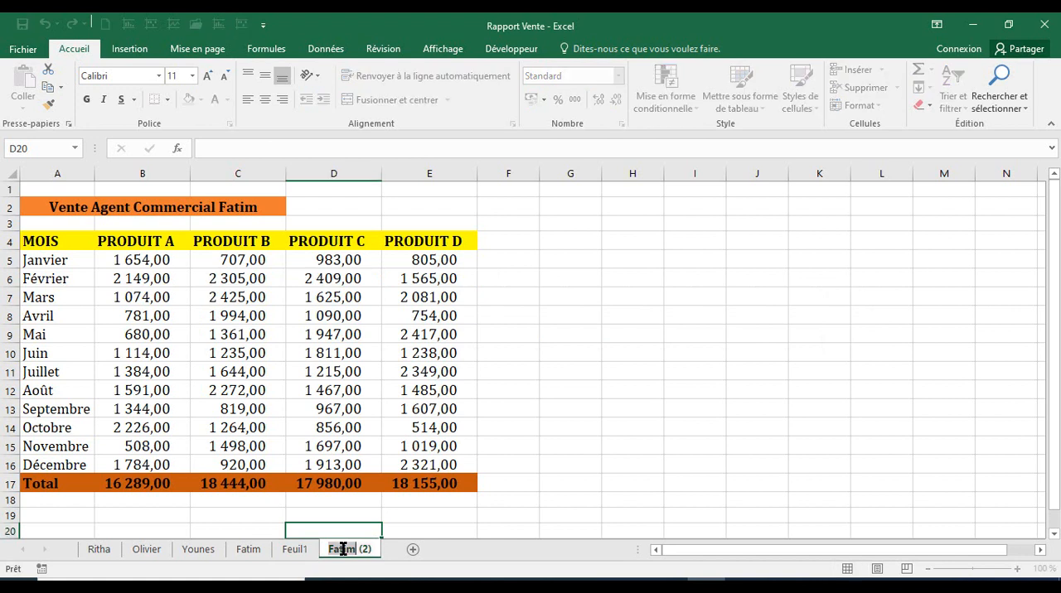
click(398, 504)
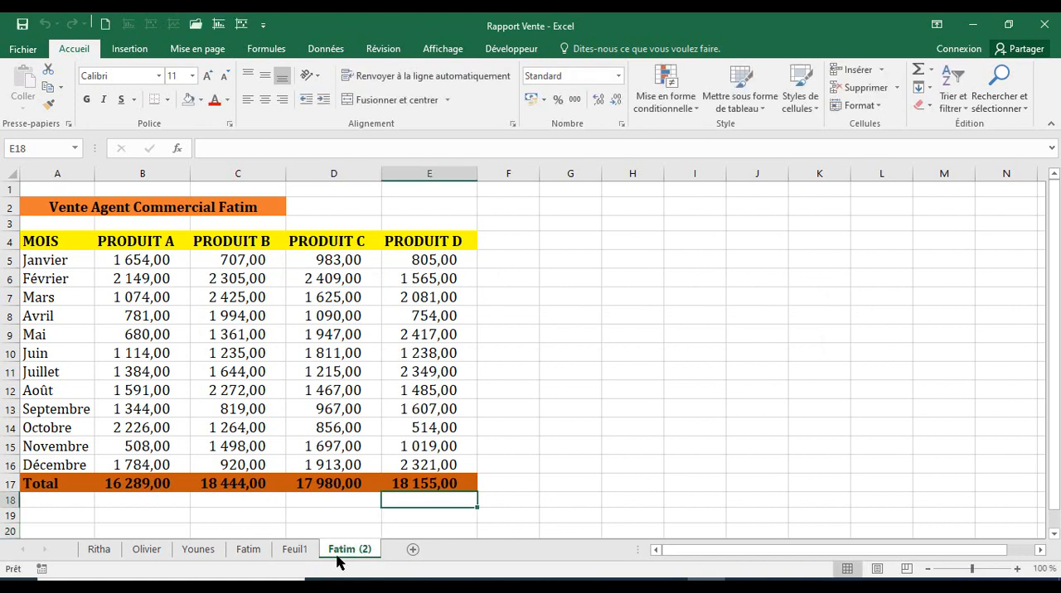
double_click(337, 548)
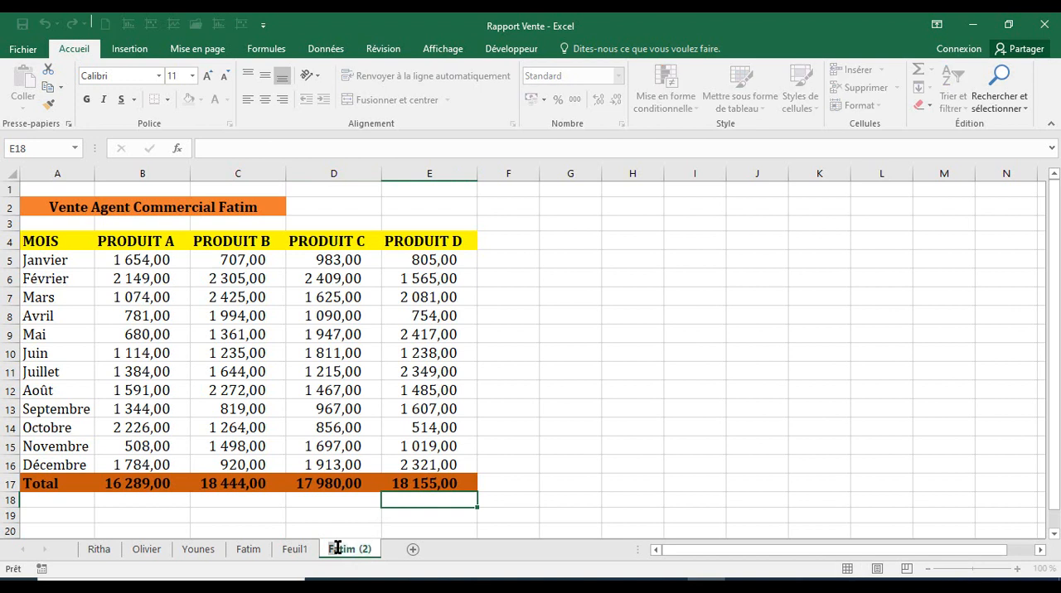
text(Cons)
key(BackSpace)
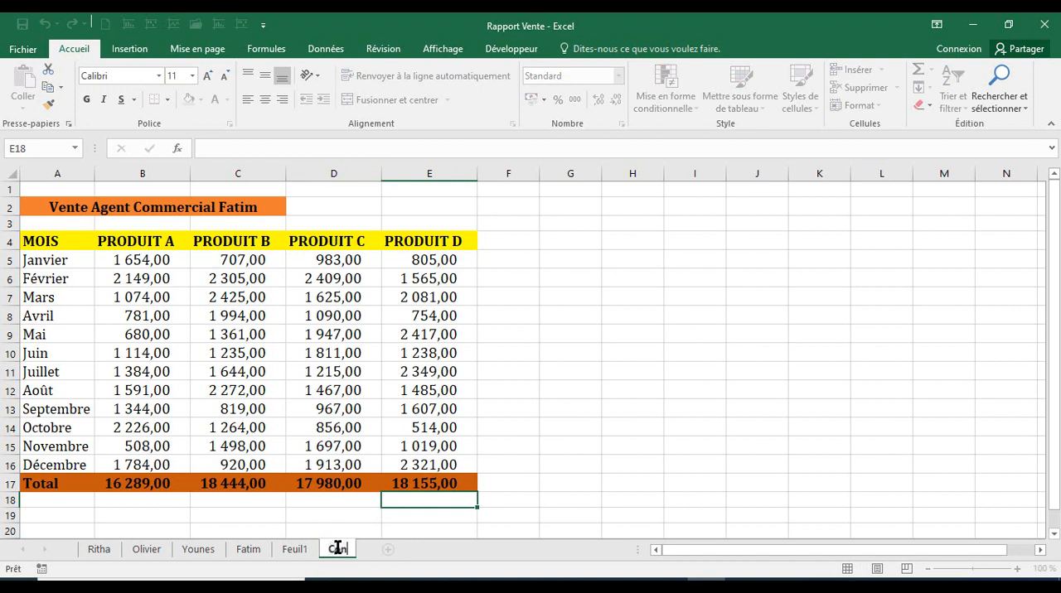
text(solida)
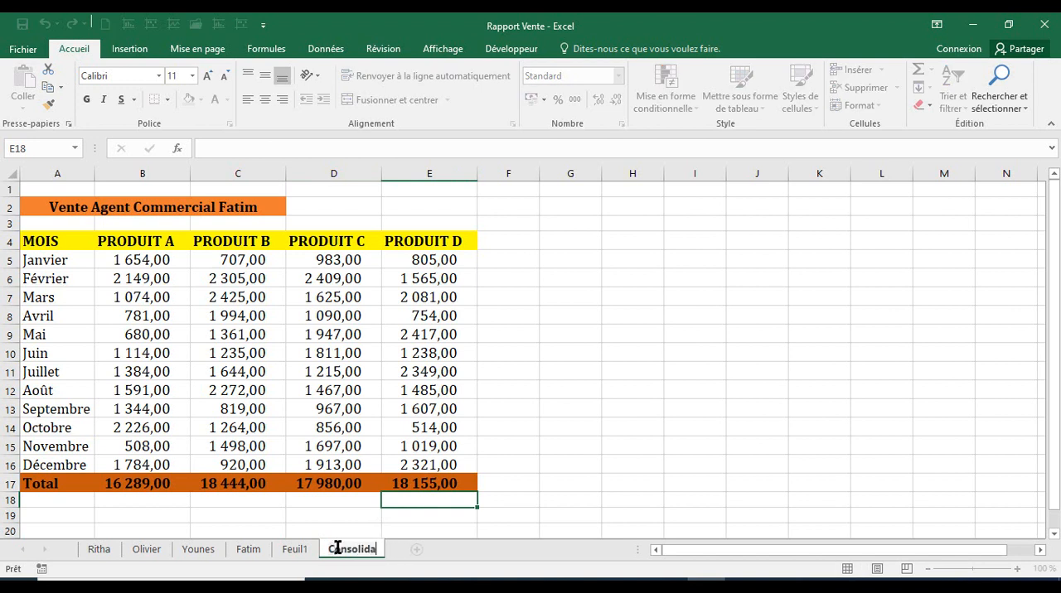
text(tion_Donnée)
key(Return)
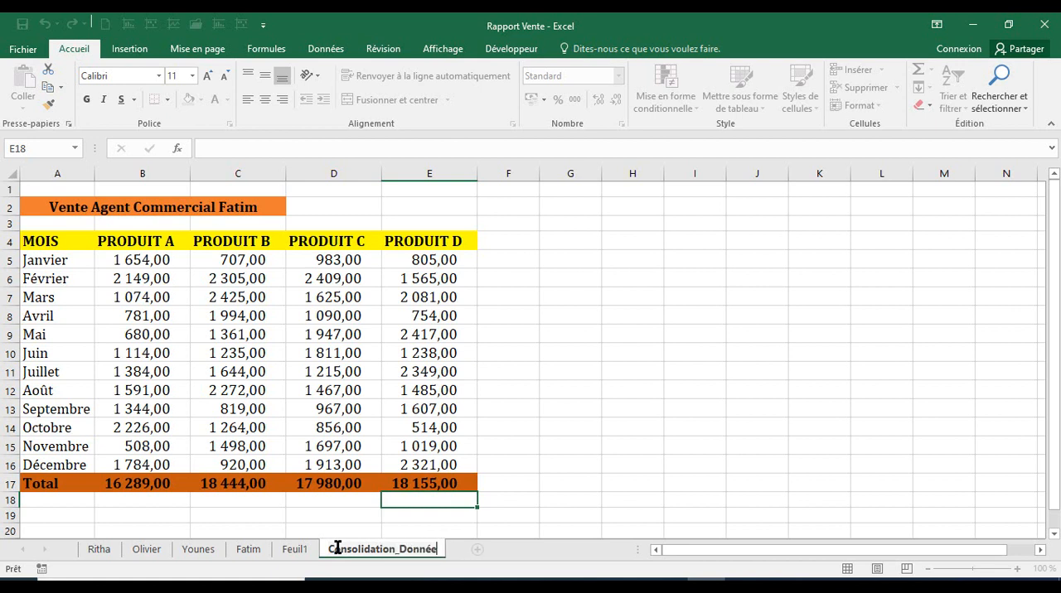
Try copying and repositioning the Consolidation_Donnée sheet among the others, moving it to the front and back to the end.
click(292, 551)
mouse_move(393, 558)
mouse_down()
mouse_move(374, 529)
mouse_move(379, 560)
mouse_up()
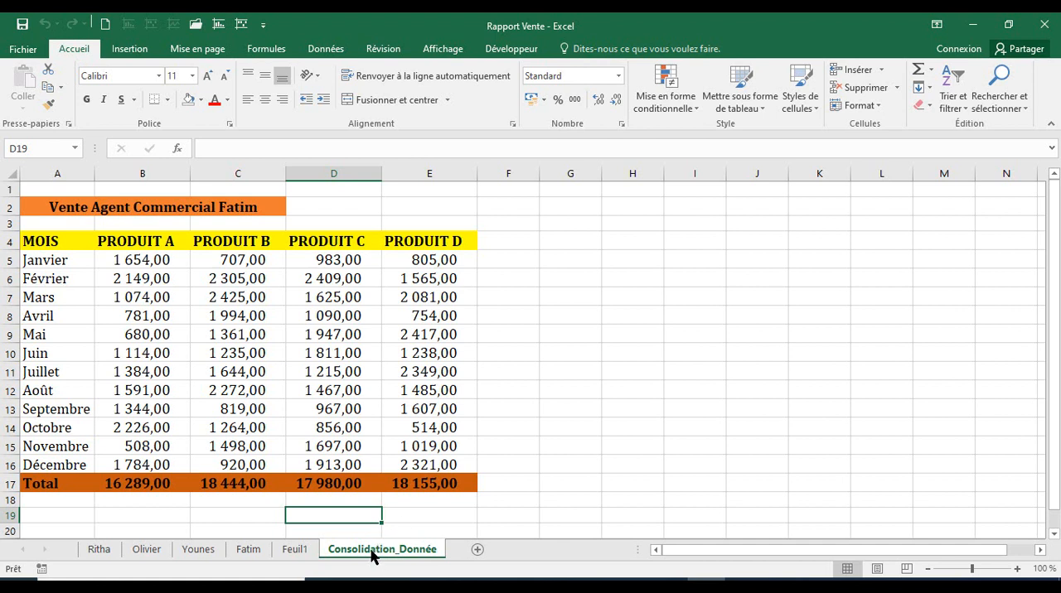
mouse_move(371, 555)
mouse_down()
mouse_move(320, 518)
mouse_move(293, 525)
mouse_up()
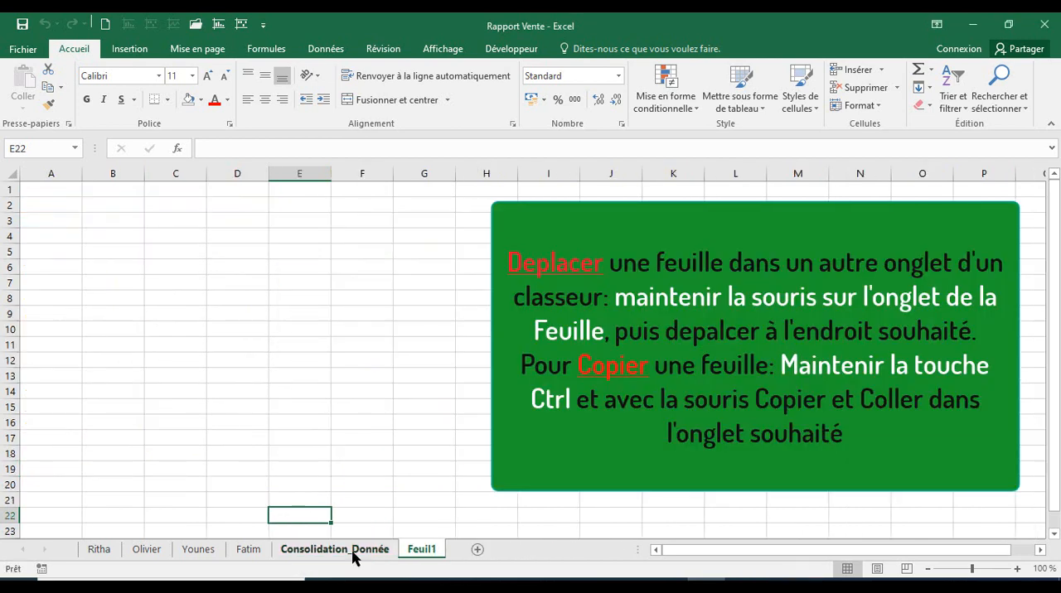
click(352, 553)
mouse_move(353, 556)
mouse_down()
mouse_move(367, 531)
mouse_move(402, 512)
mouse_move(450, 523)
mouse_move(444, 530)
mouse_up()
drag(386, 509, 98, 535)
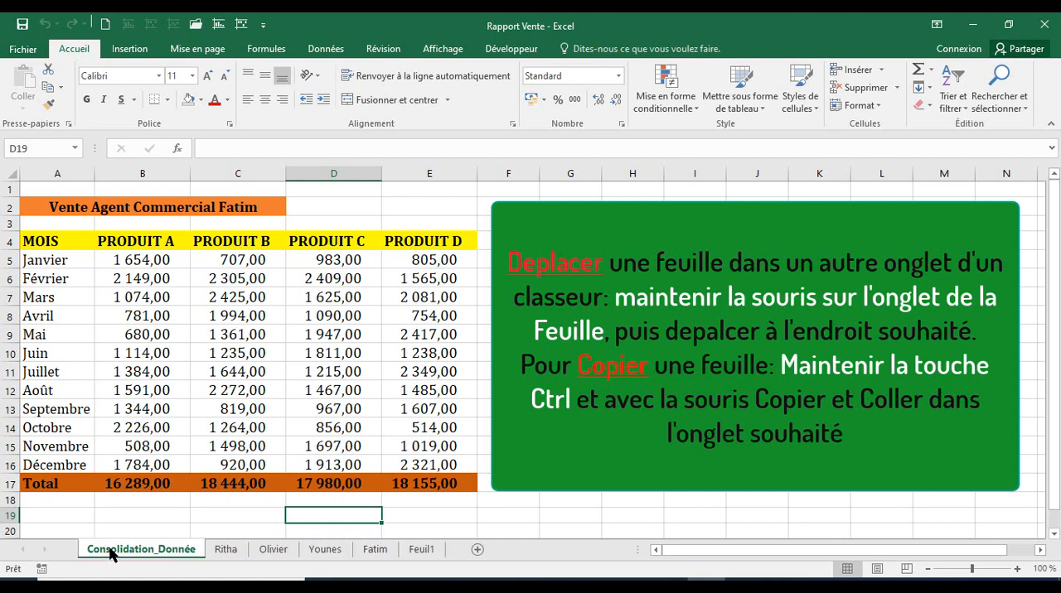
drag(112, 554, 412, 555)
right_click(412, 555)
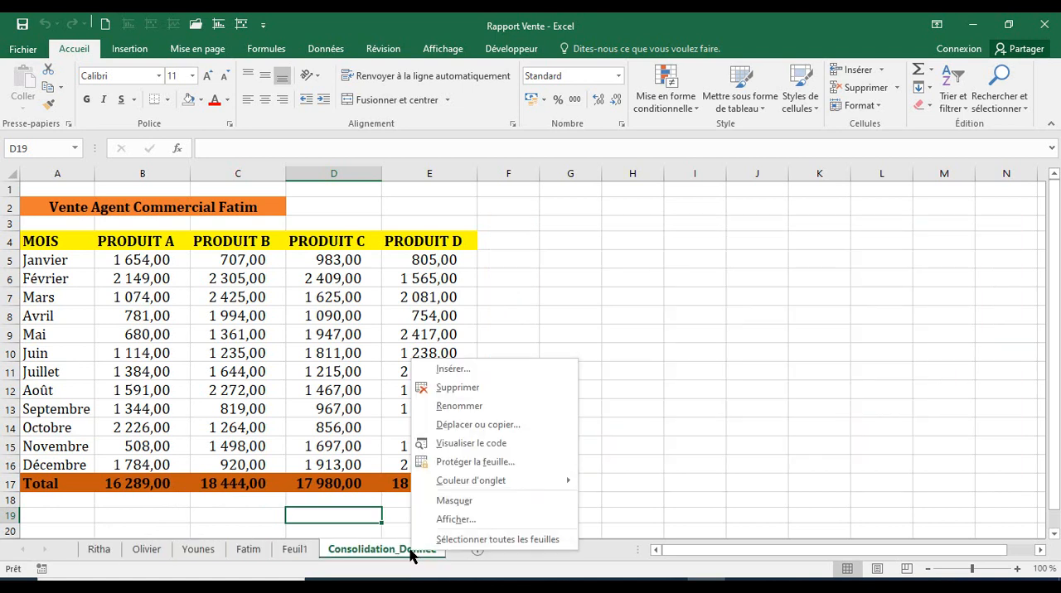
right_click(386, 557)
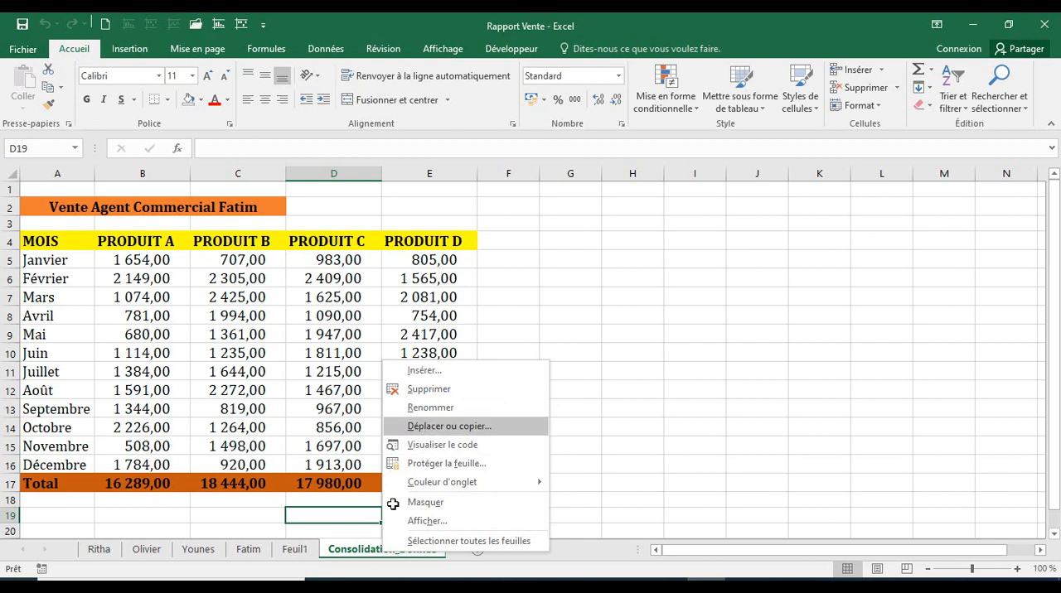
click(448, 426)
click(346, 439)
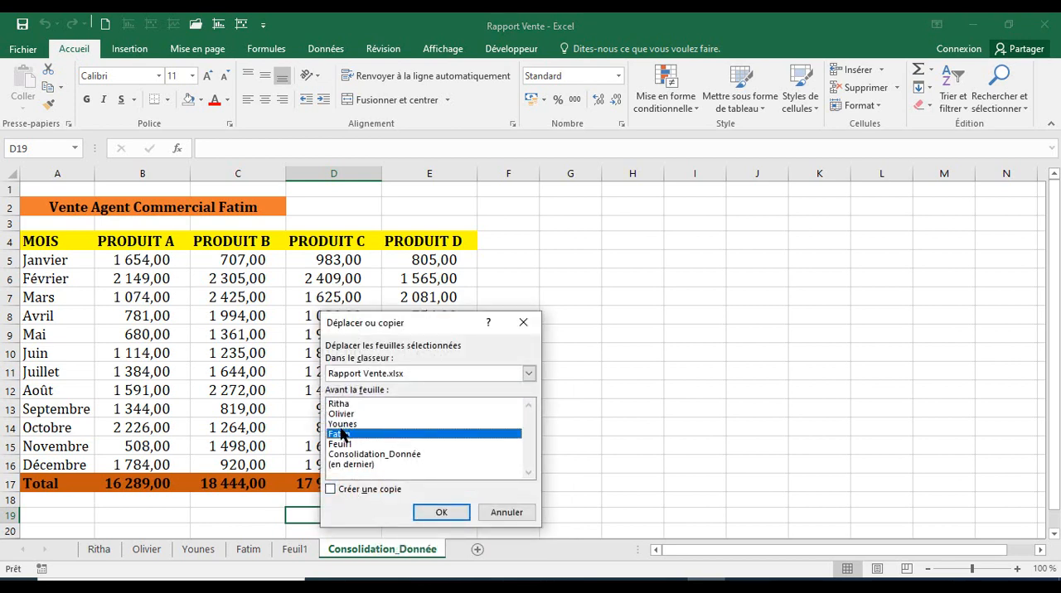
click(504, 514)
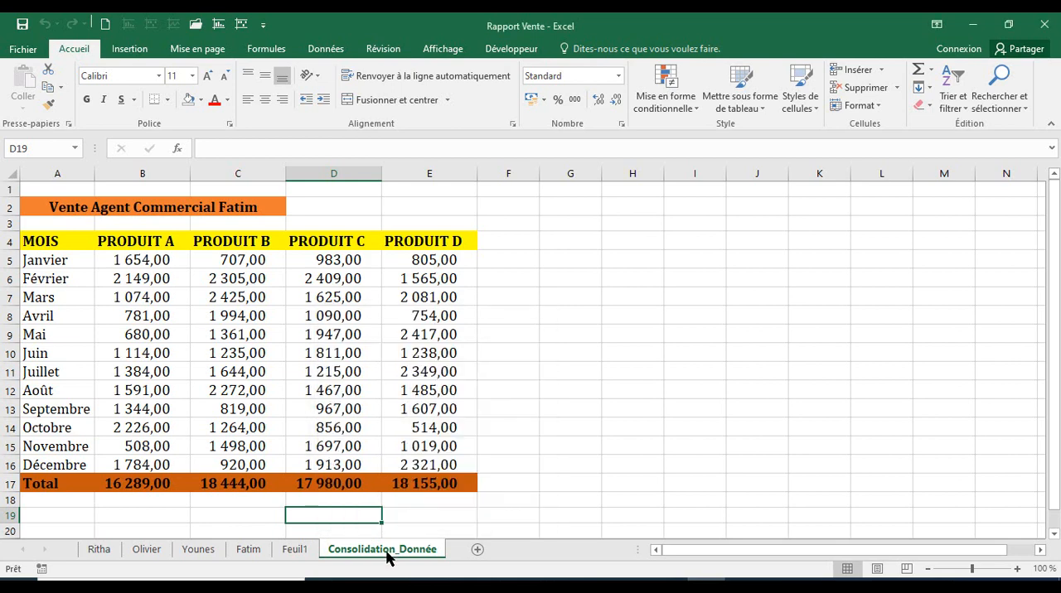
Move Feuil1 after the Consolidation_Donnée sheet and colour the Consolidation_Donnée tab red.
click(295, 549)
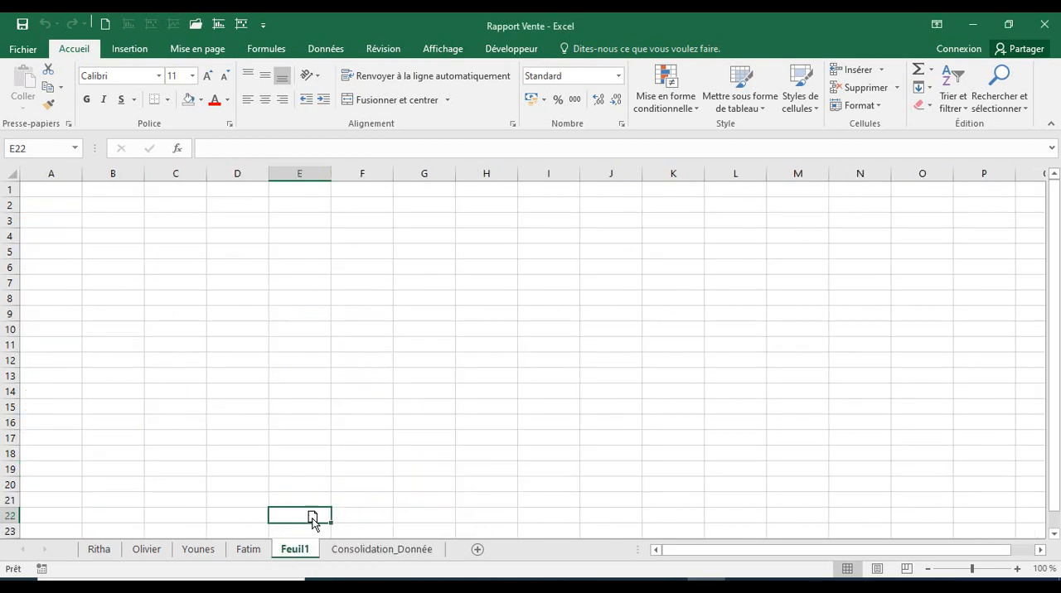
drag(348, 571, 343, 561)
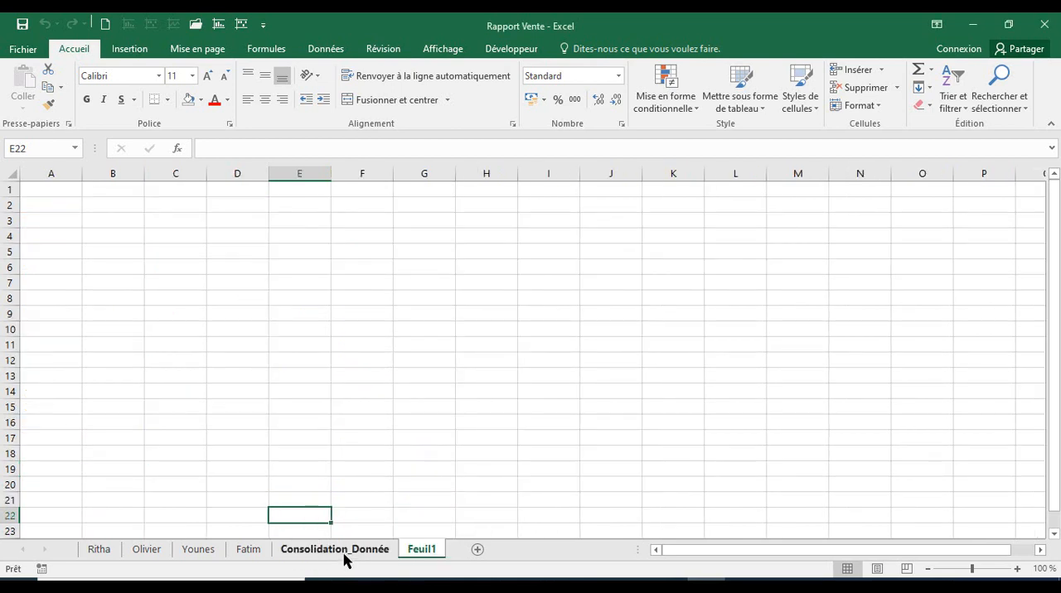
click(345, 560)
right_click(345, 561)
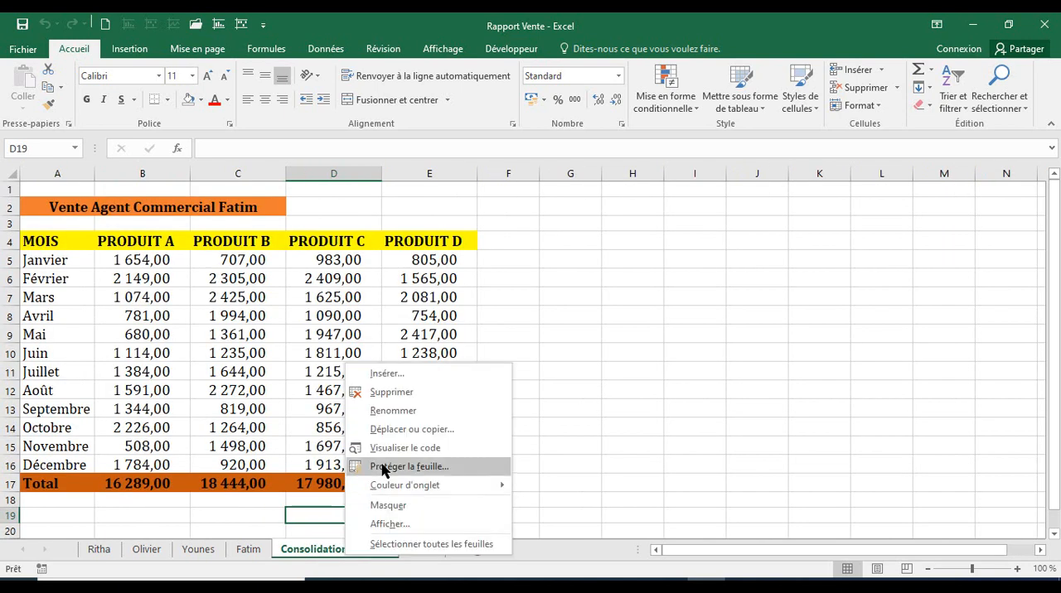
mouse_move(386, 488)
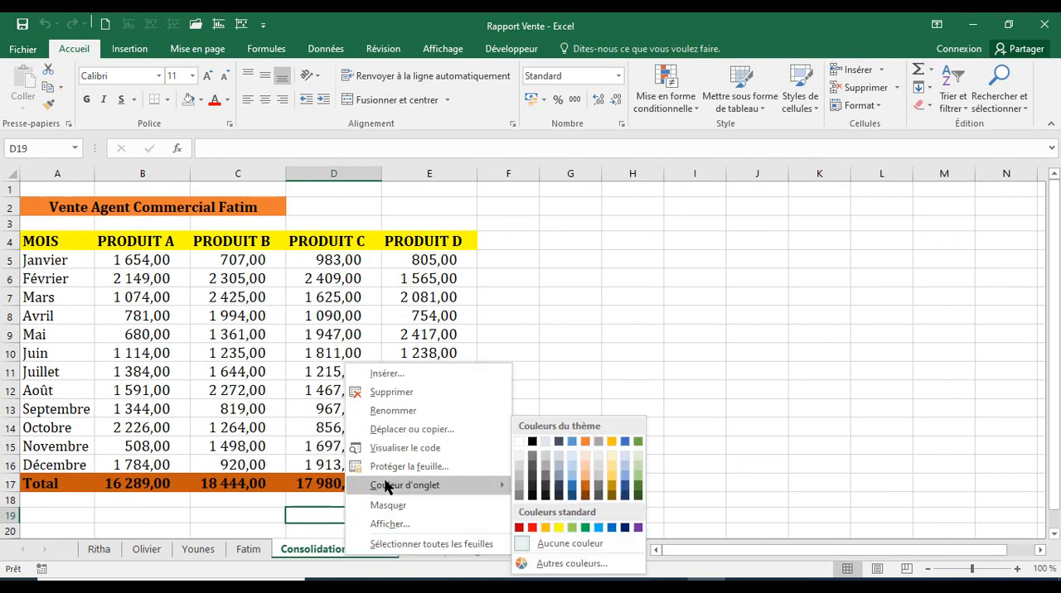
click(532, 528)
click(267, 552)
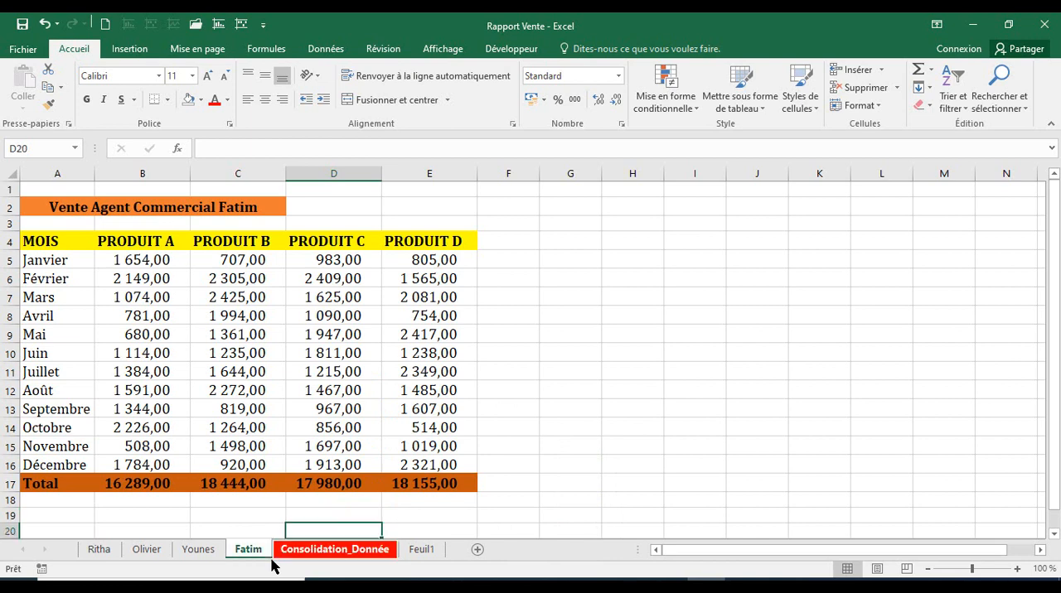
click(297, 553)
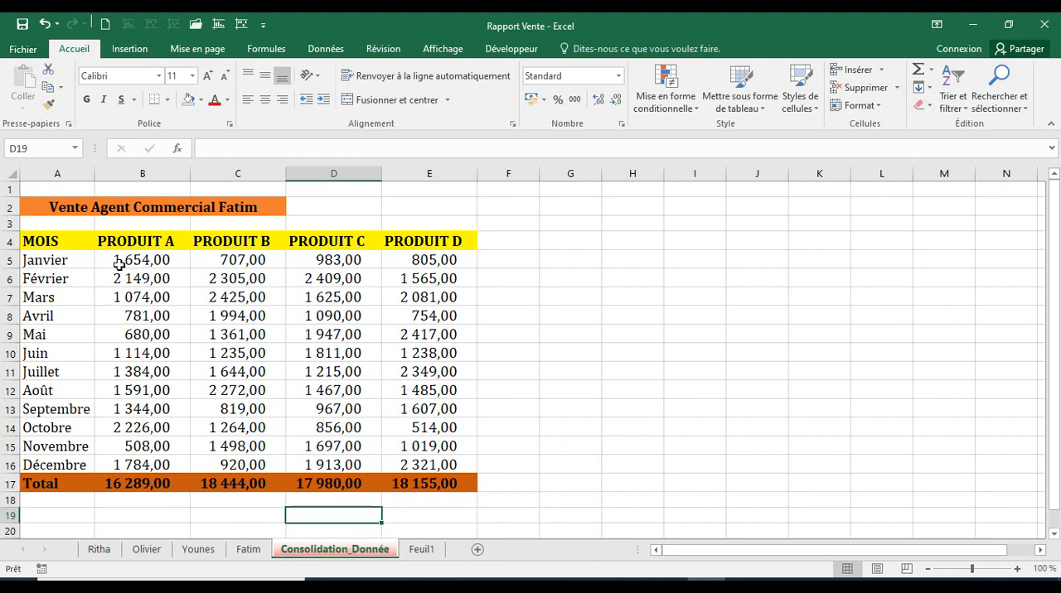
Clear the sales figures and totals in B5:E17 of the Consolidation_Donnée sheet.
drag(119, 264, 428, 476)
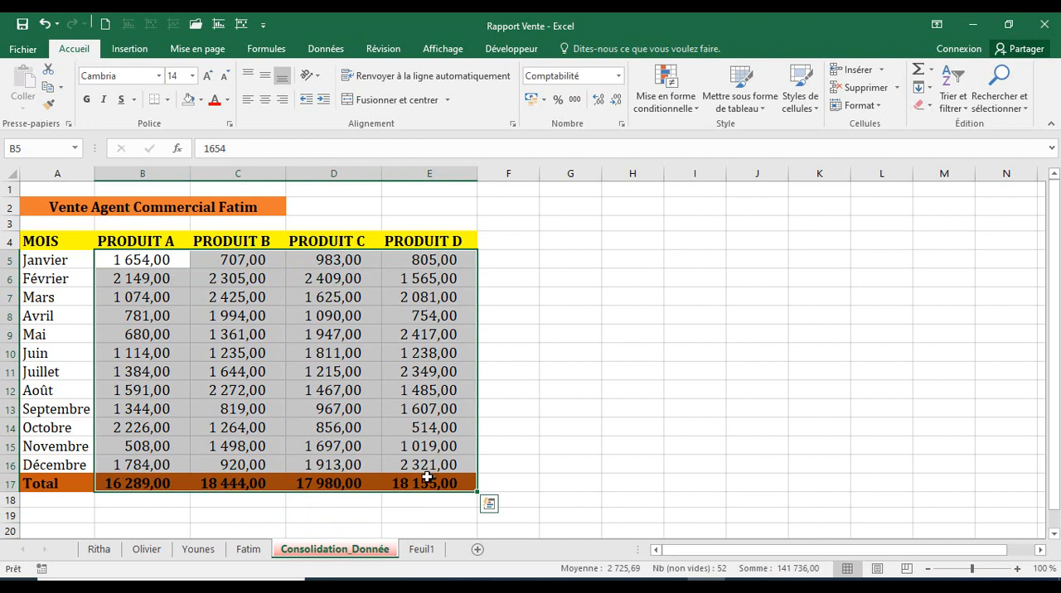
key(Delete)
click(348, 406)
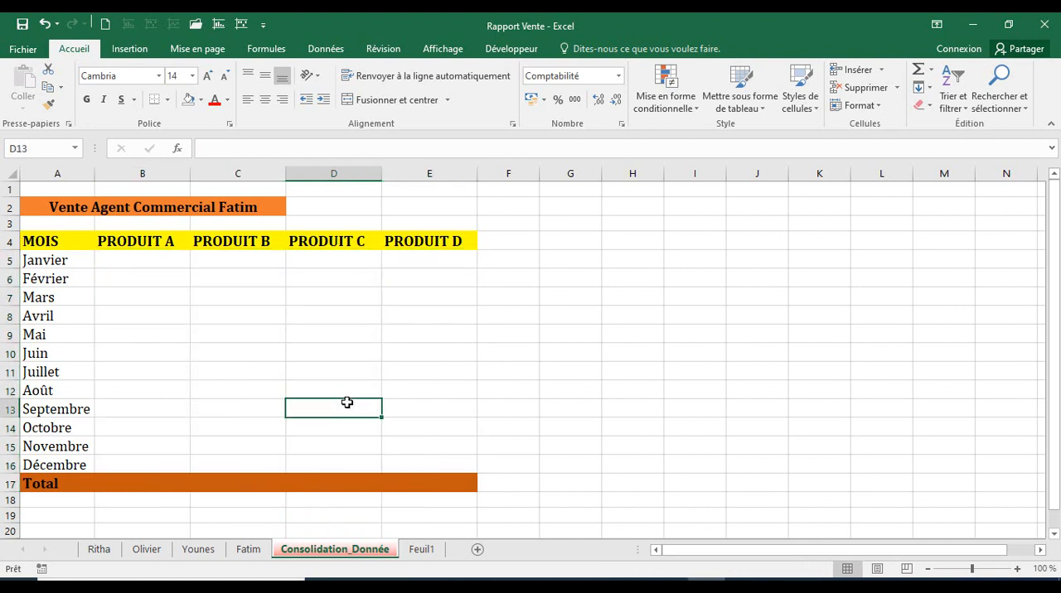
Replace the title in A2 of the Consolidation_Donnée sheet with "Synthèse des Ventes".
drag(55, 206, 259, 204)
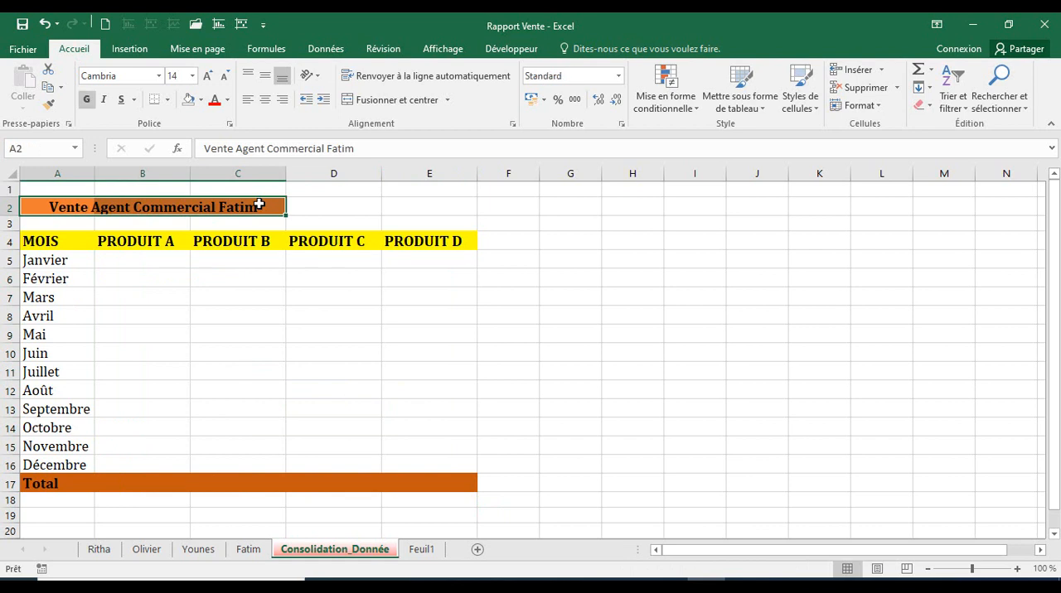
text(Synthè)
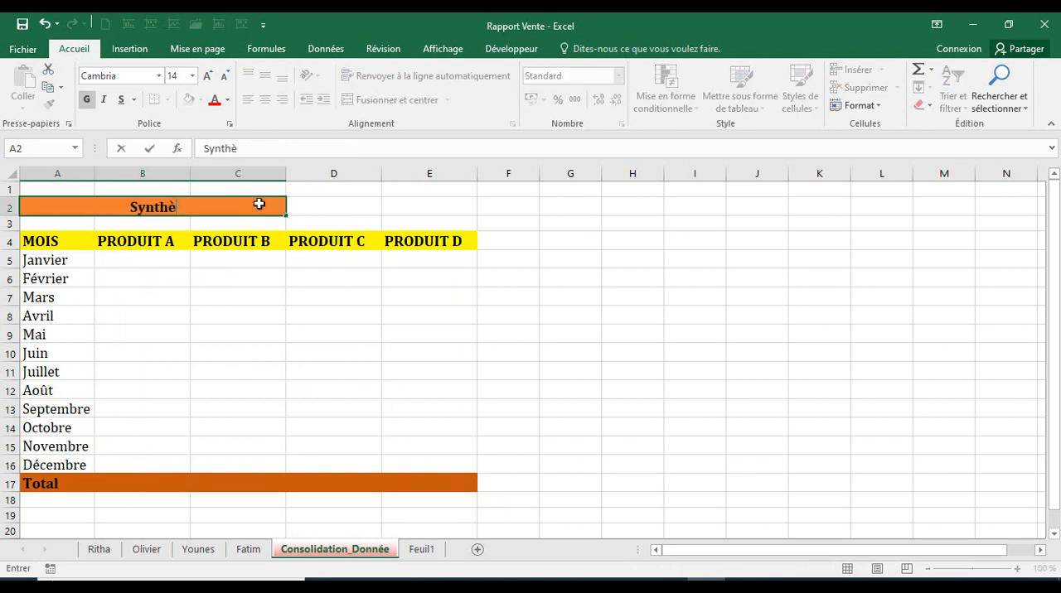
text(se des)
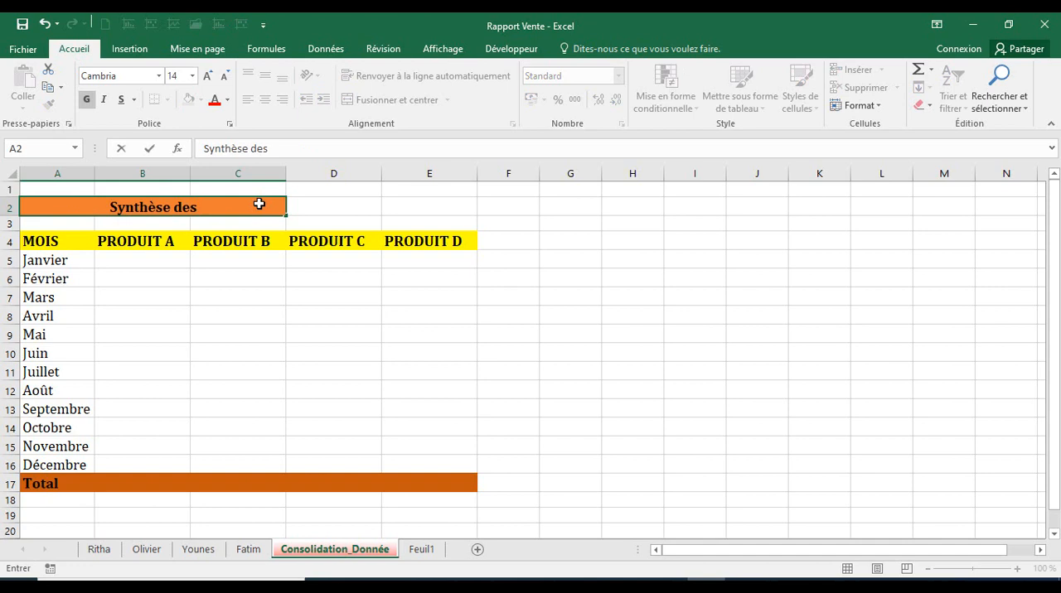
text( Ventes)
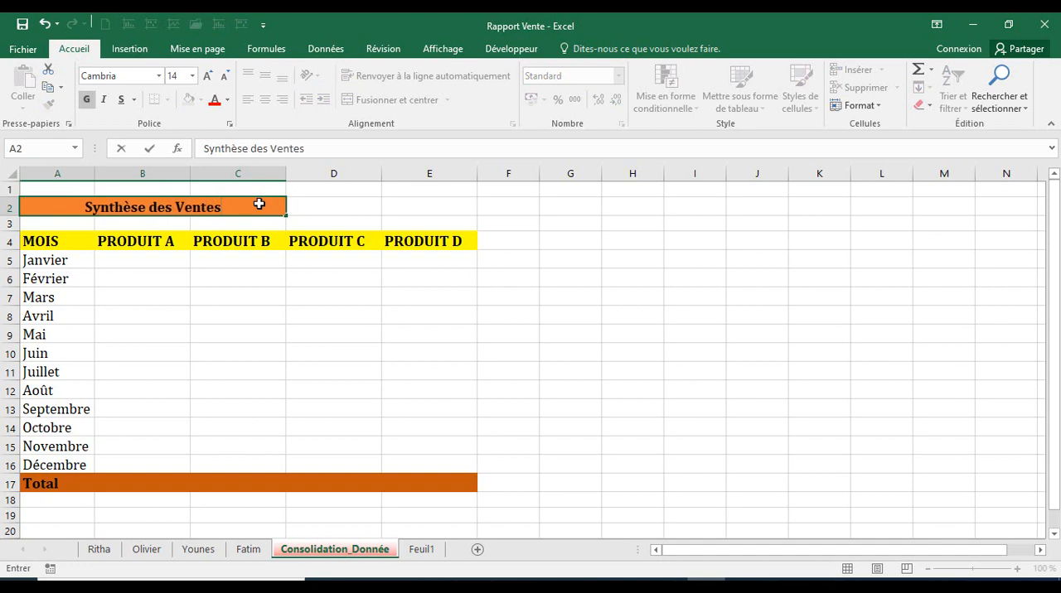
click(260, 385)
Look through the agents' individual sales sheets that feed the summary.
click(103, 552)
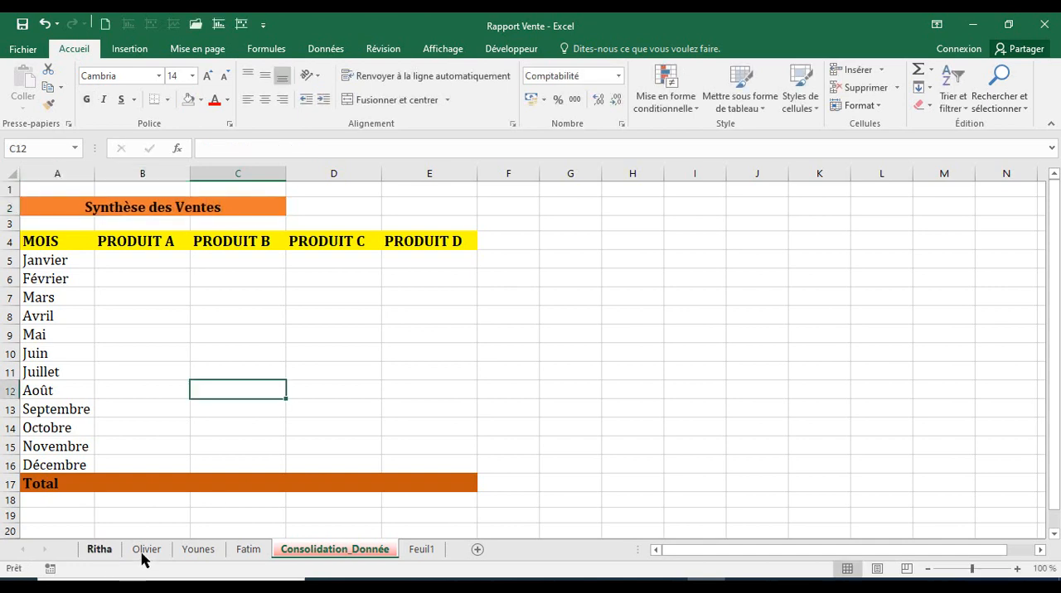
click(187, 552)
click(244, 550)
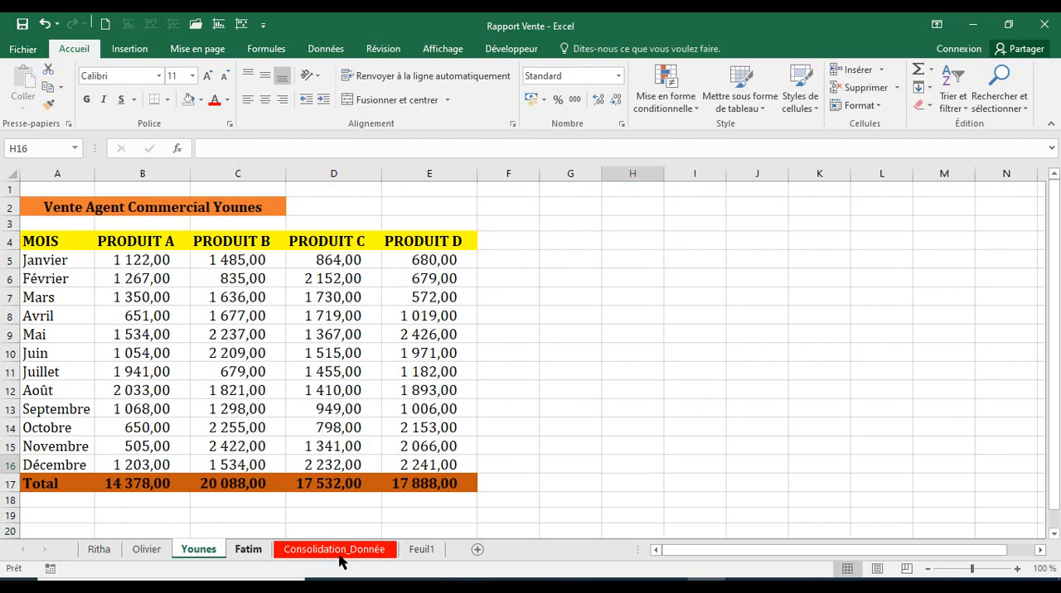
Enter a formula in B5 of the Consolidation_Donnée sheet that adds cell B5 of the four agents' sheets one by one.
click(341, 556)
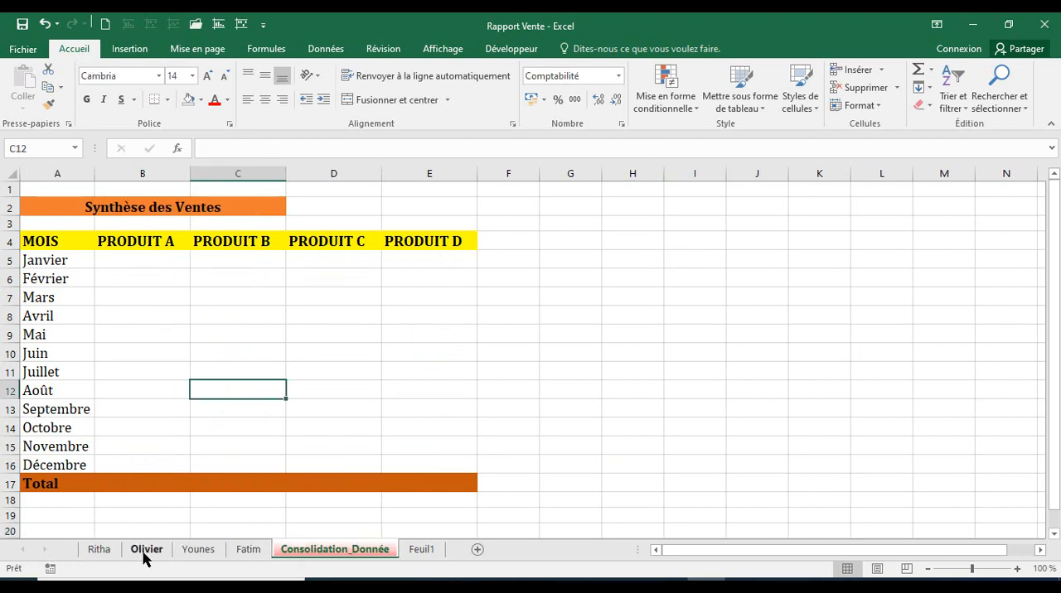
click(143, 258)
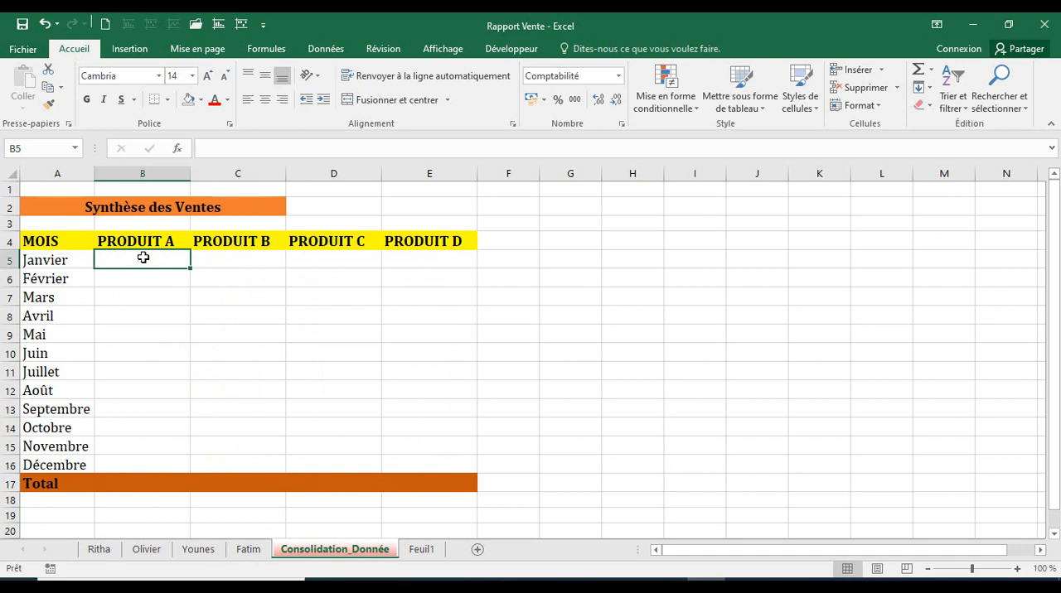
text(=)
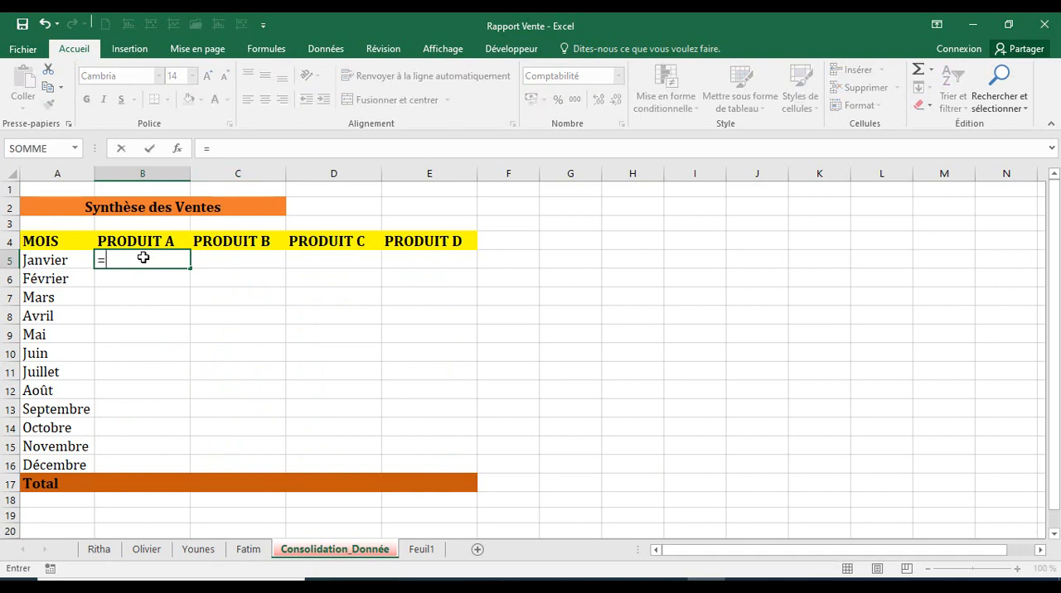
click(104, 549)
click(133, 257)
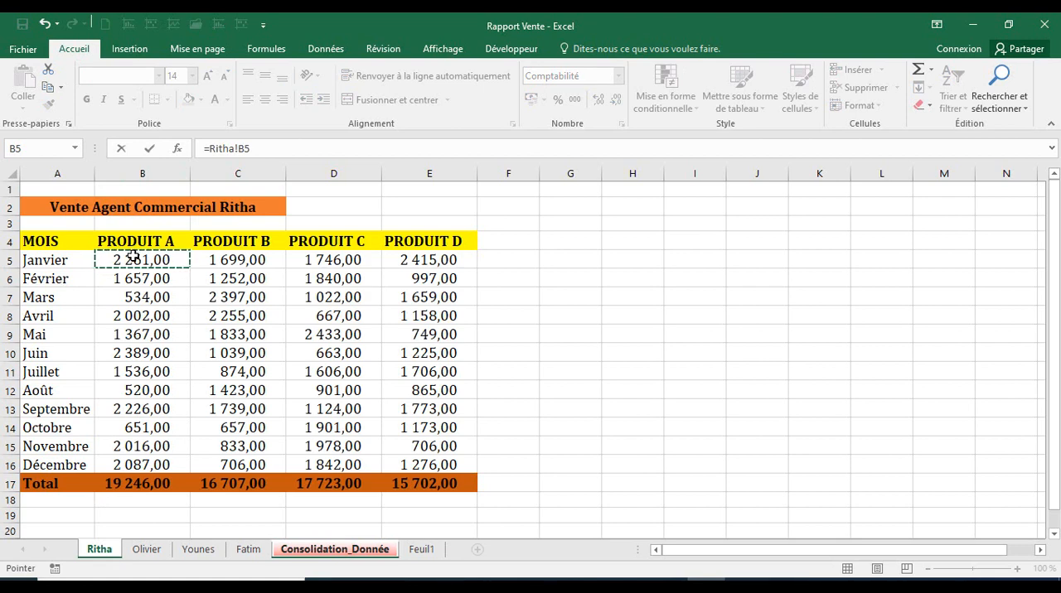
text(+)
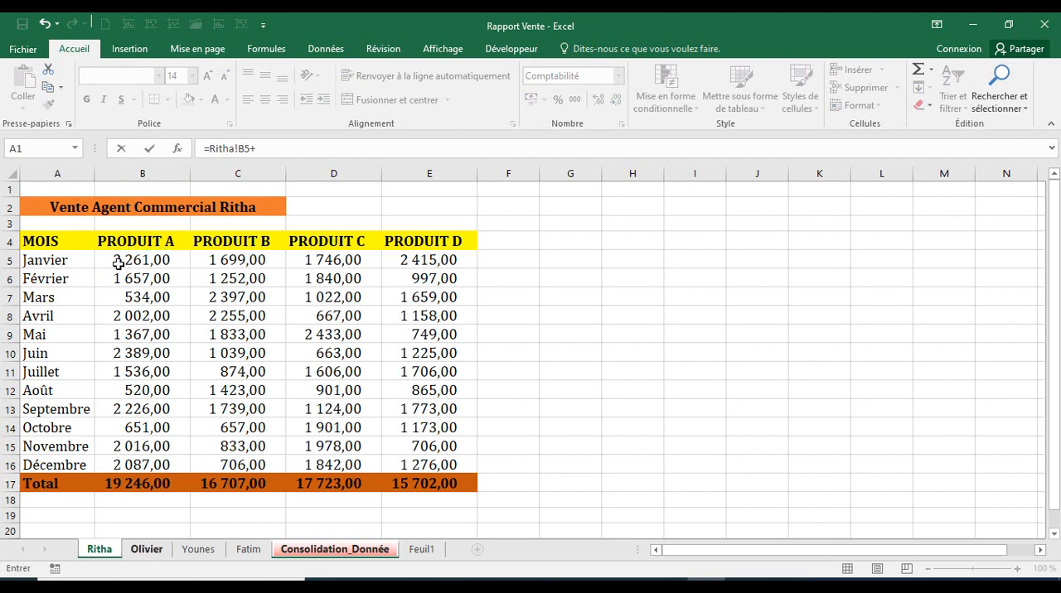
key(ctrl+Page_Down)
click(120, 257)
text(+Younes!)
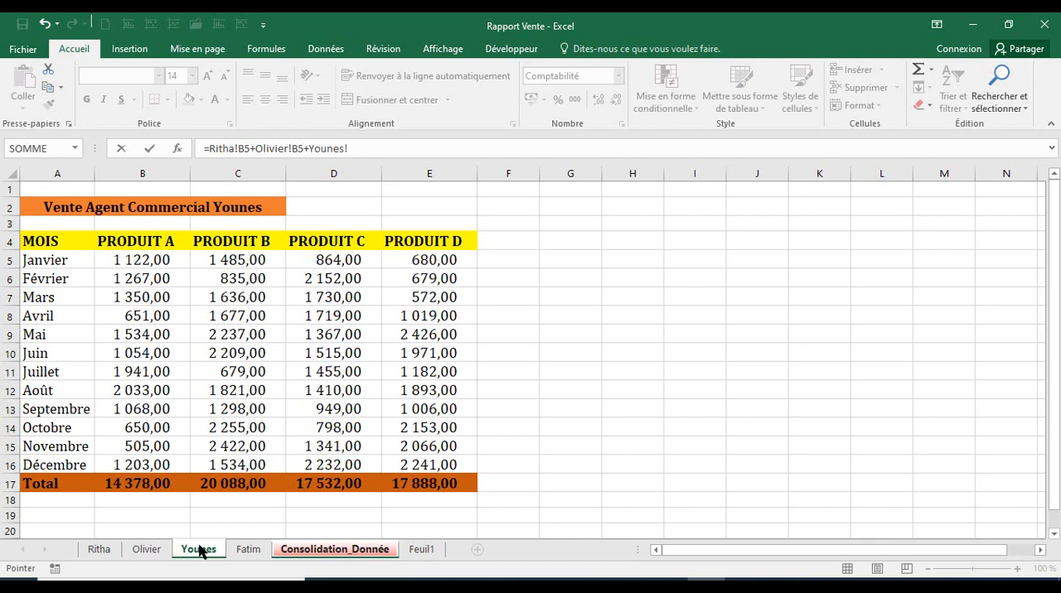
click(136, 262)
text(+)
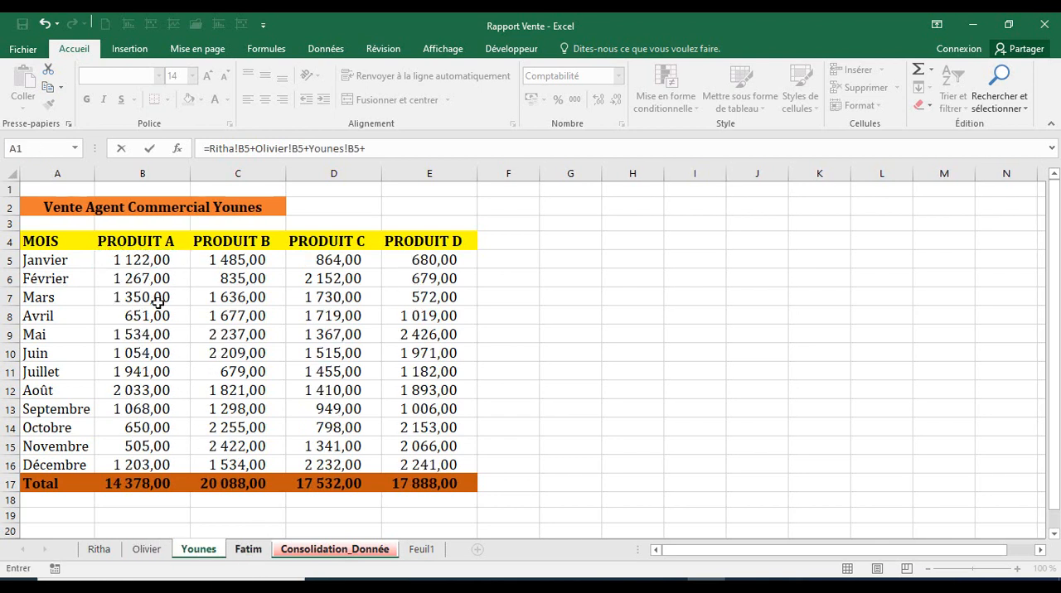
click(248, 550)
click(153, 260)
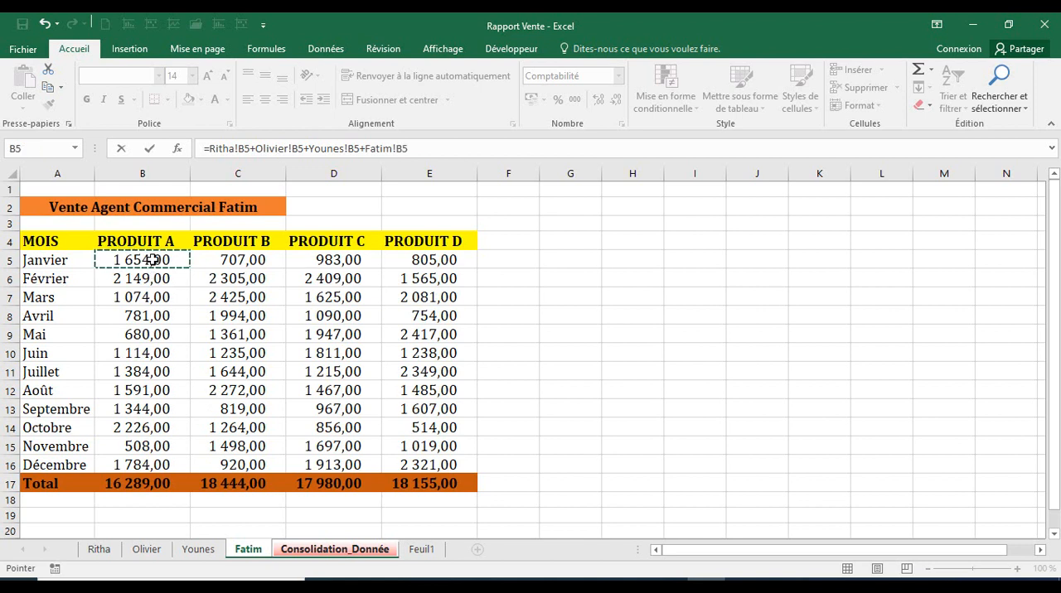
key(Return)
Replace the B5 formula with a single SOMME over cell B5 from the first to the last agent's sheet.
click(145, 260)
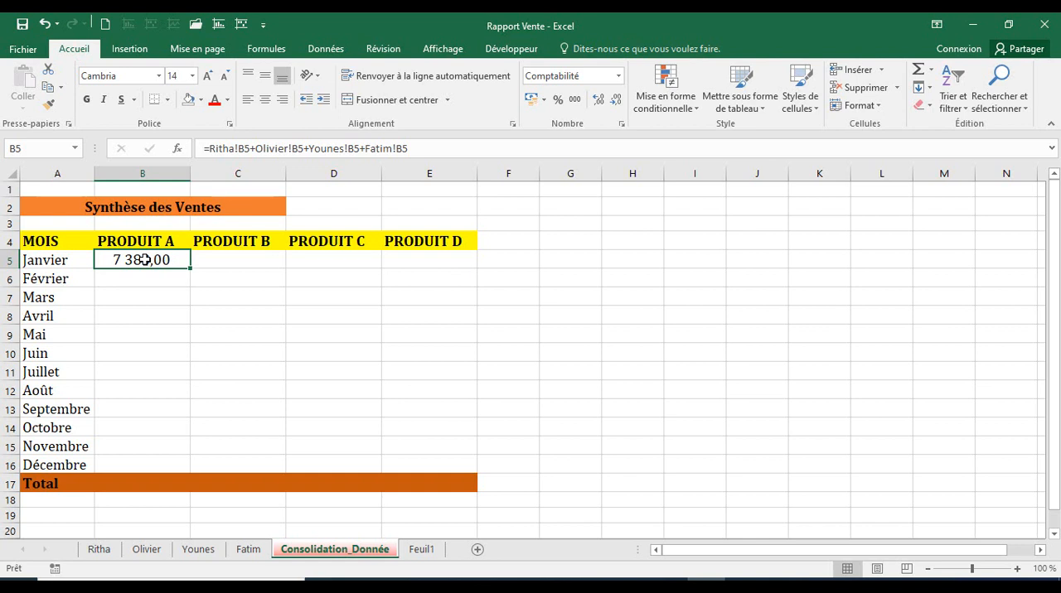
text(=)
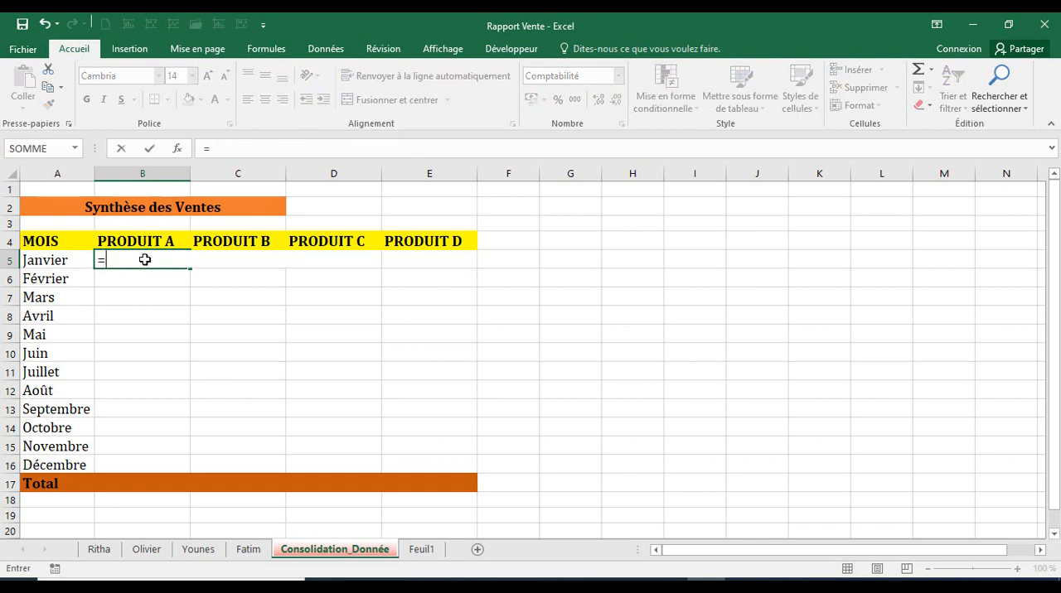
text(somme()
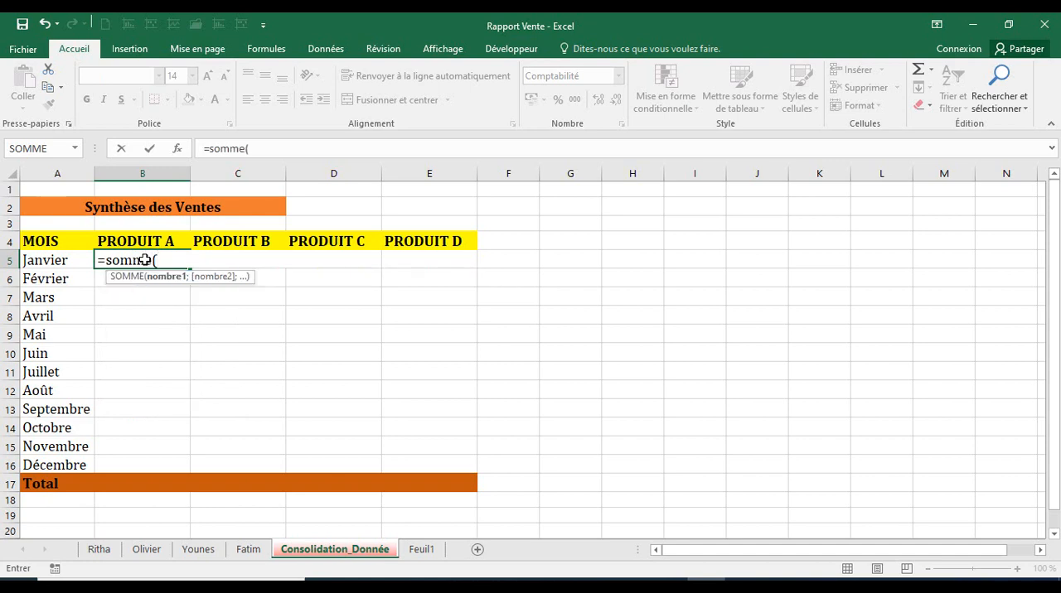
click(98, 549)
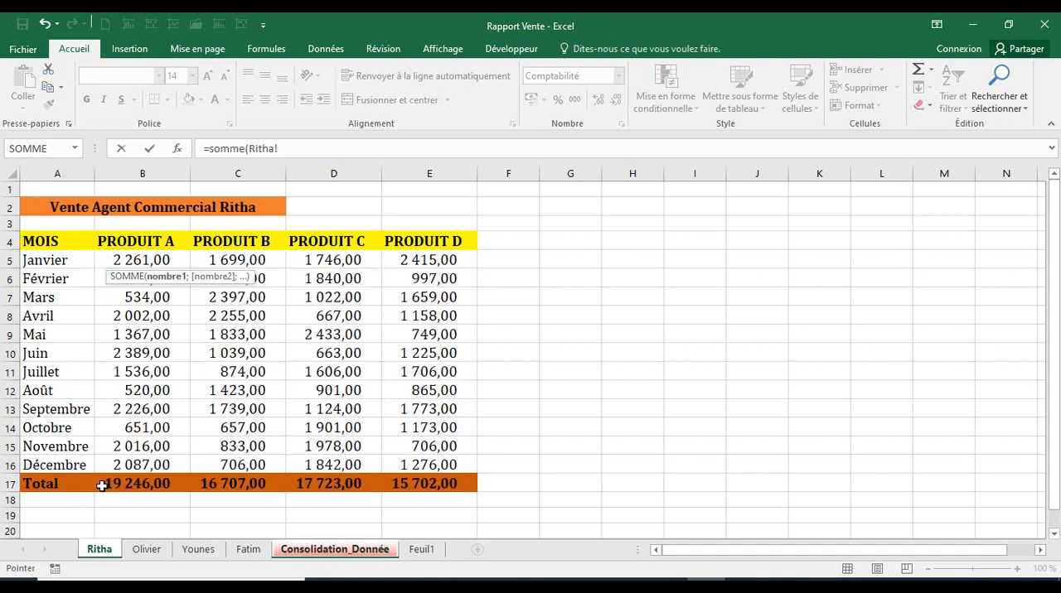
click(126, 264)
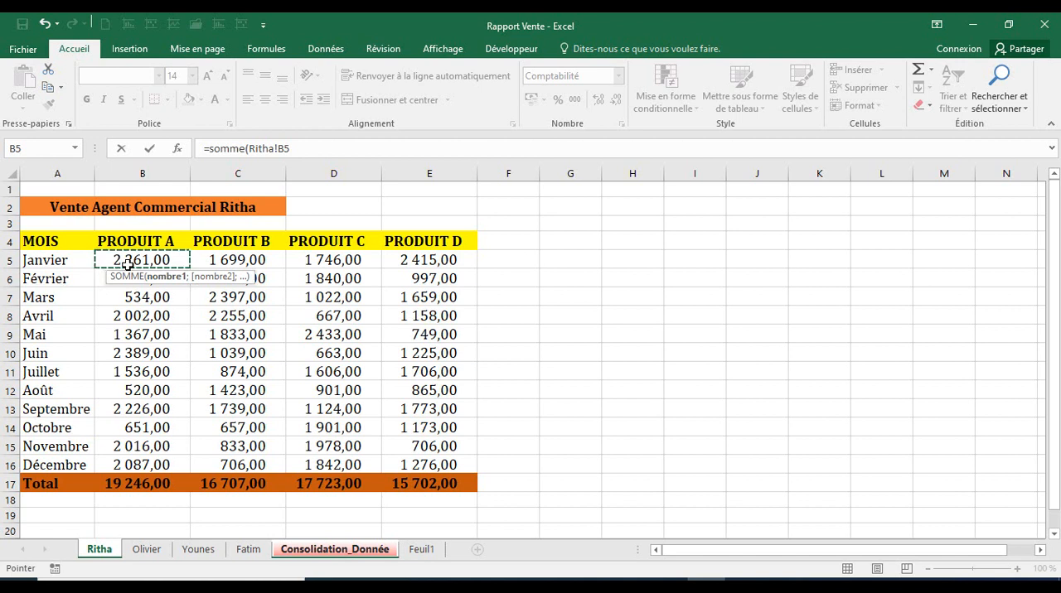
shift+click(155, 551)
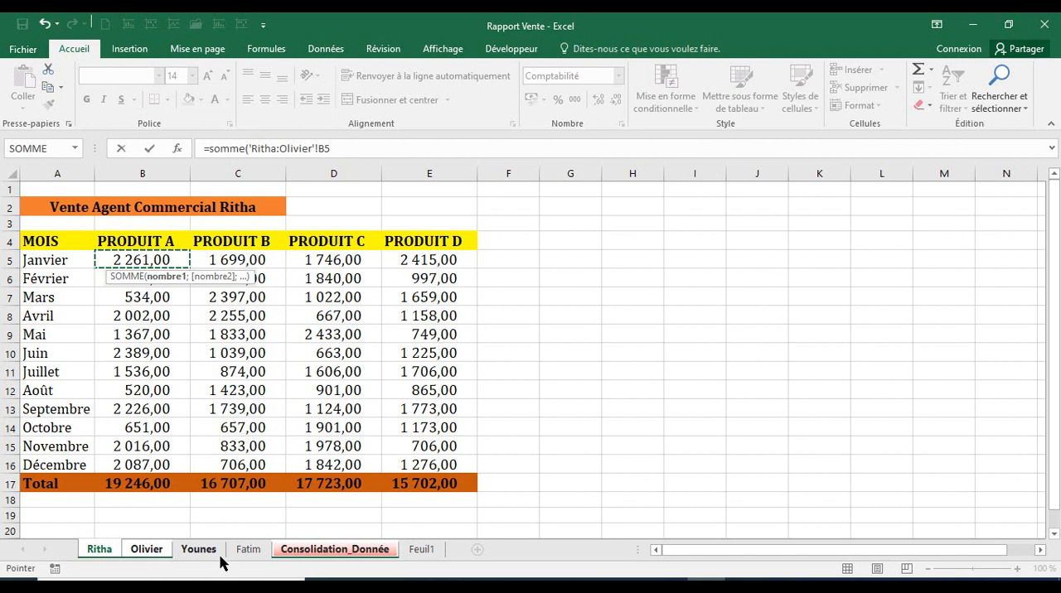
shift+click(217, 553)
key(ctrl+shift+Page_Down)
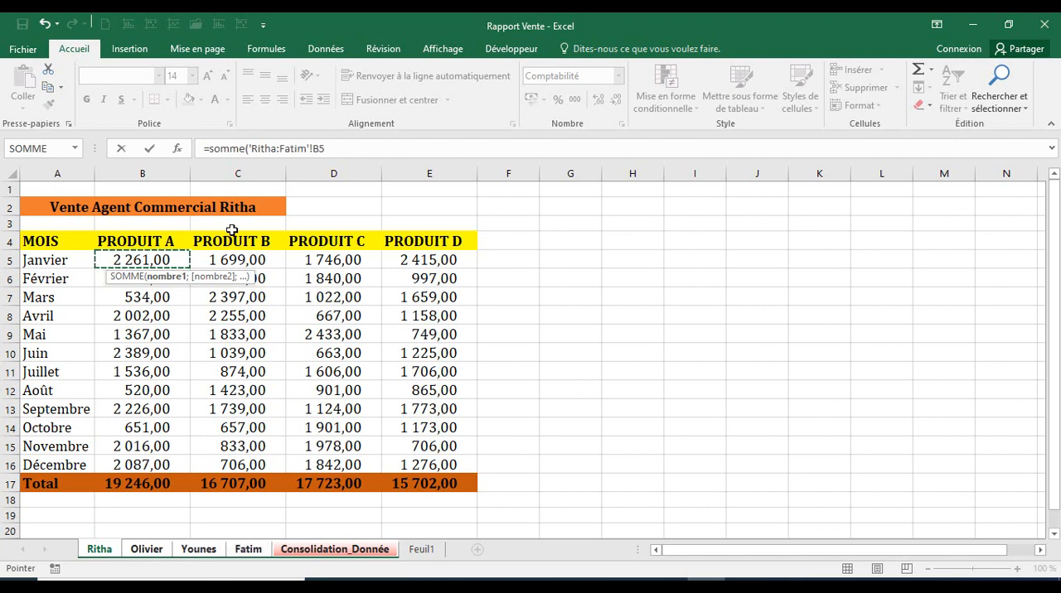
text())
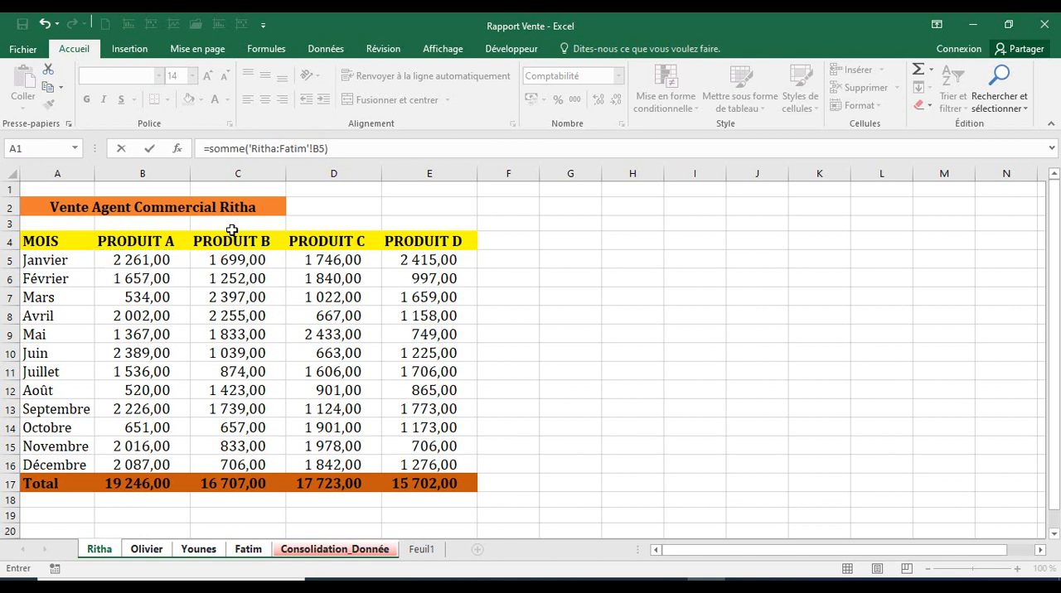
key(Return)
click(171, 294)
click(168, 261)
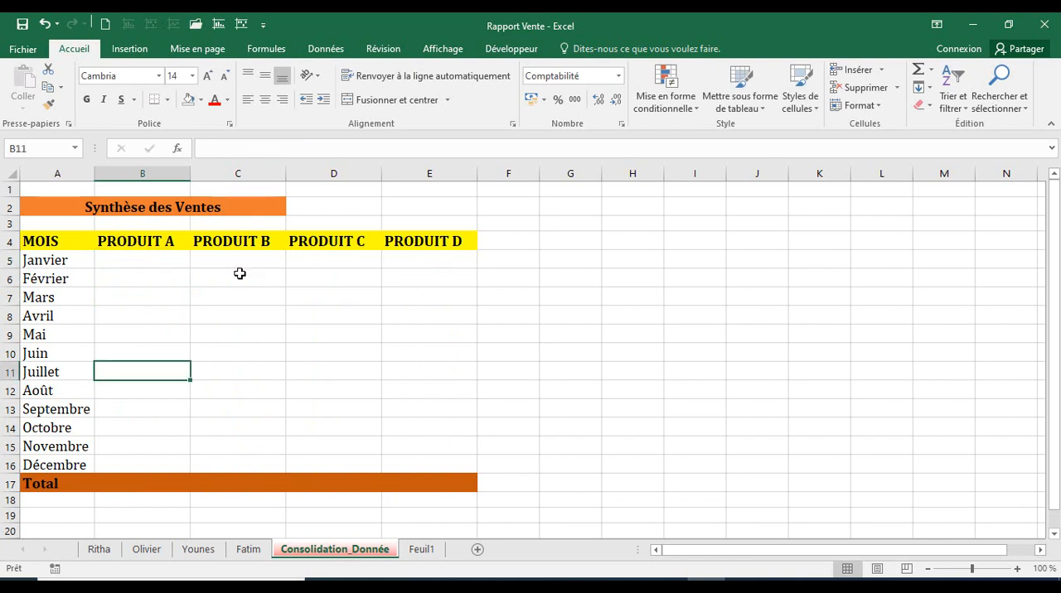
Fill B5:E16 of the Consolidation_Donnée sheet at once with a SOMME of the matching cell across all four agents' sheets.
drag(142, 261, 451, 469)
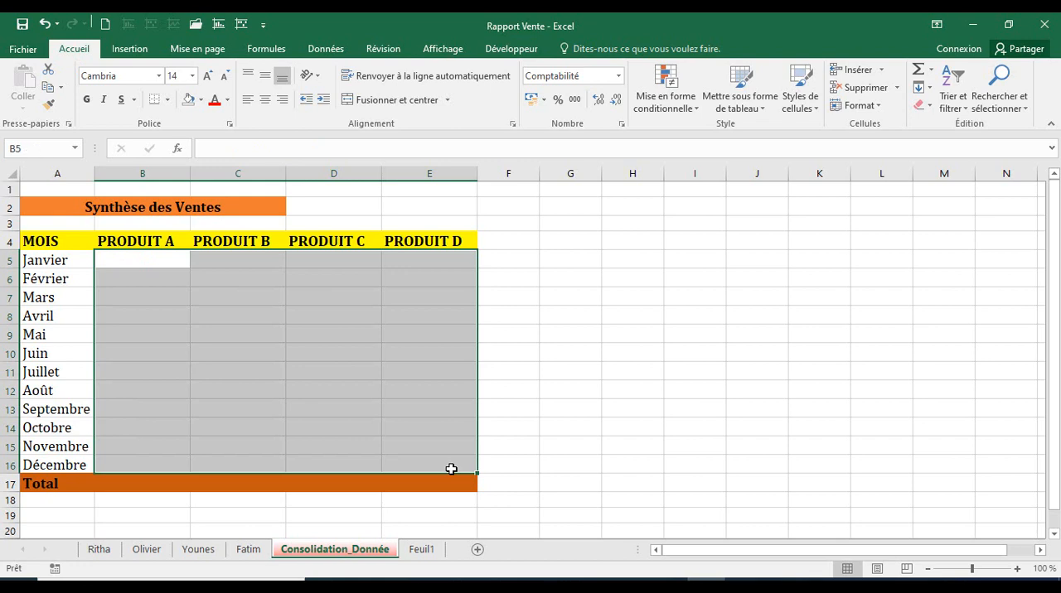
text(=somme()
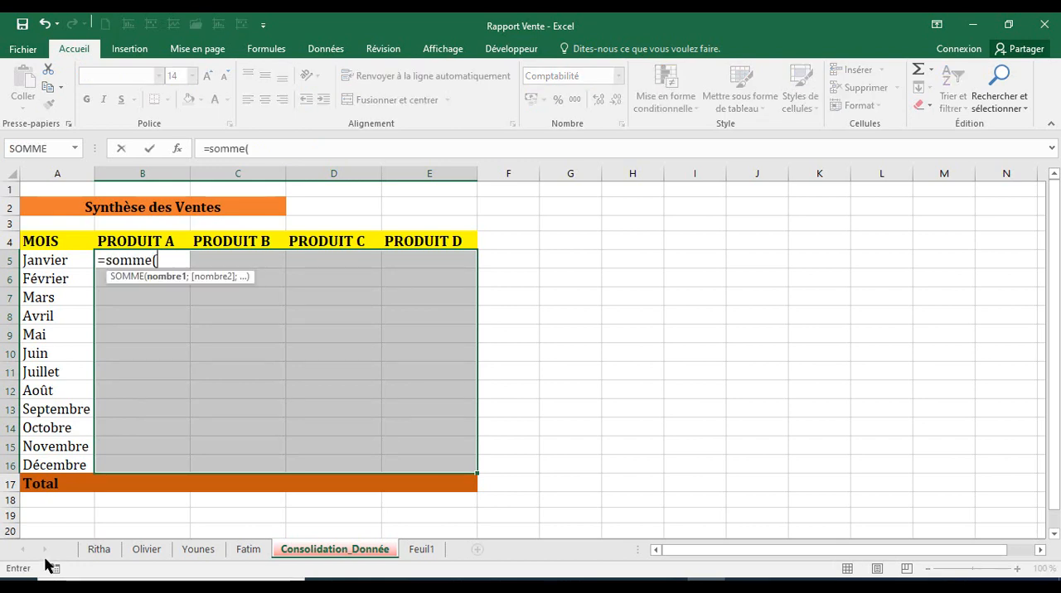
click(96, 552)
click(126, 260)
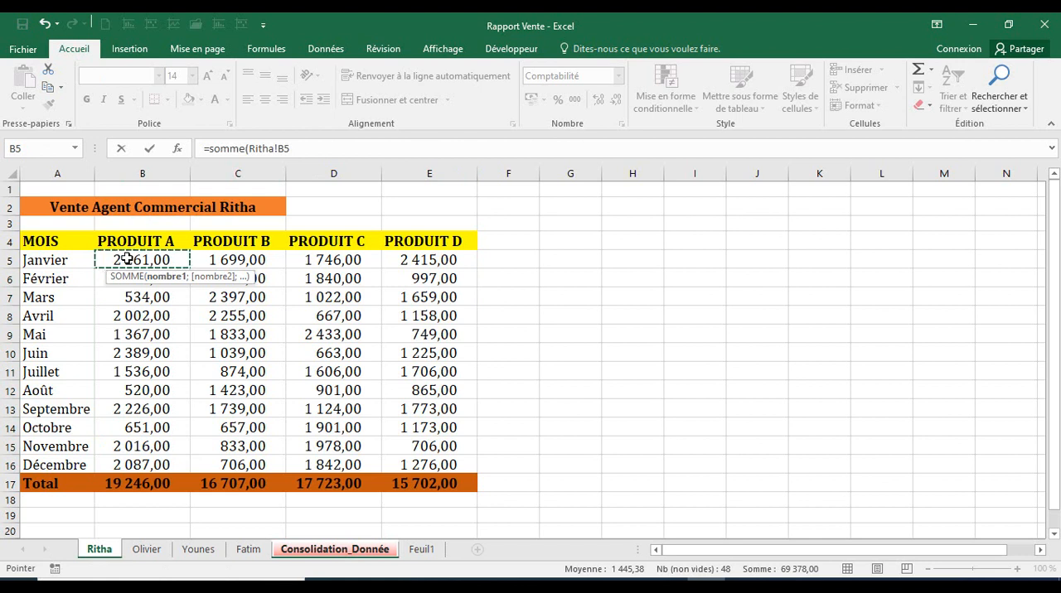
shift+click(198, 552)
shift+click(248, 554)
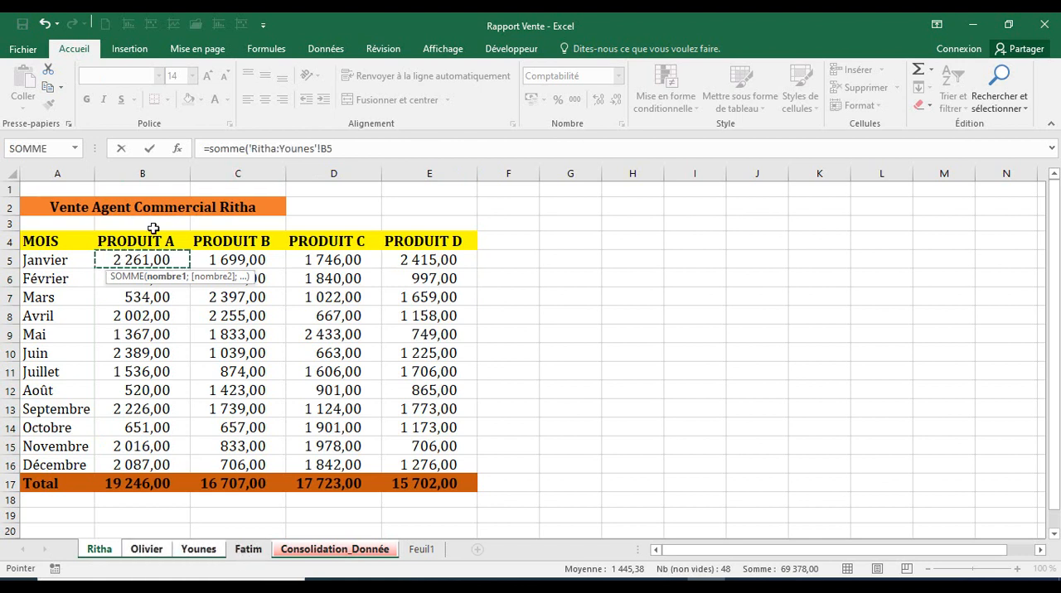
click(329, 147)
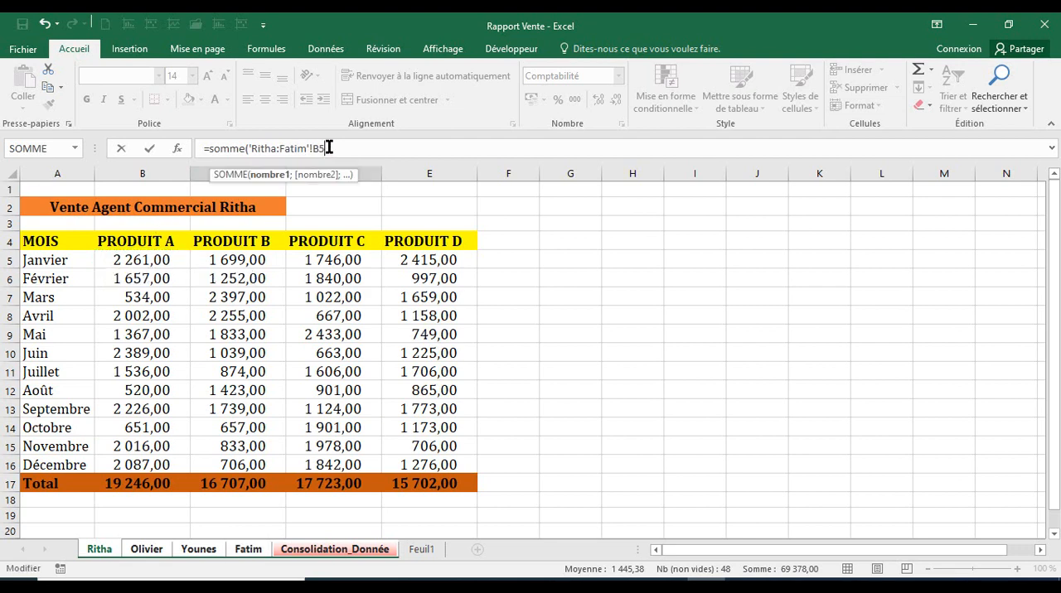
text())
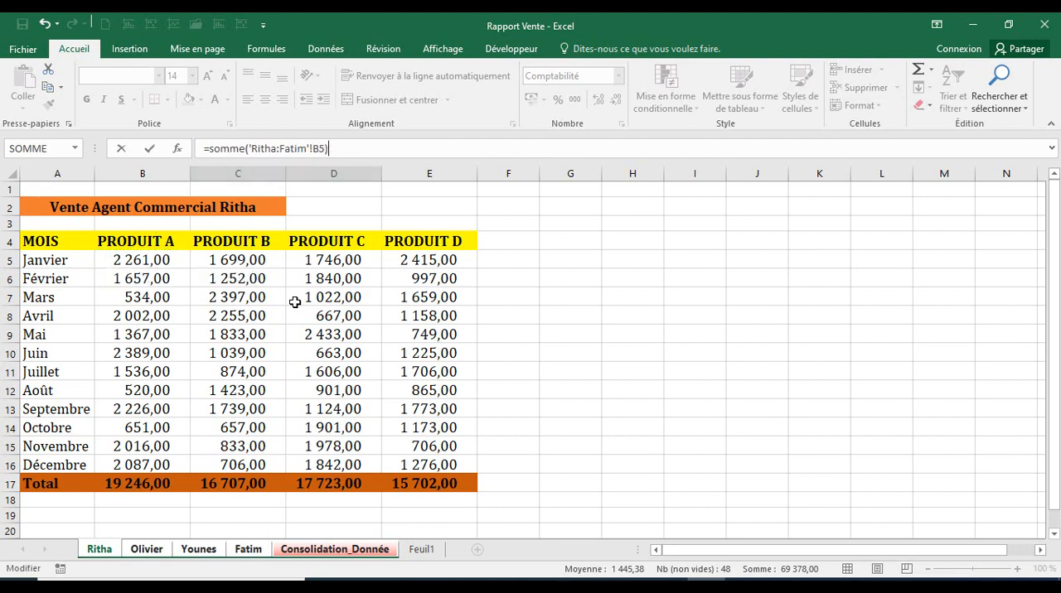
key(ctrl+Return)
click(284, 314)
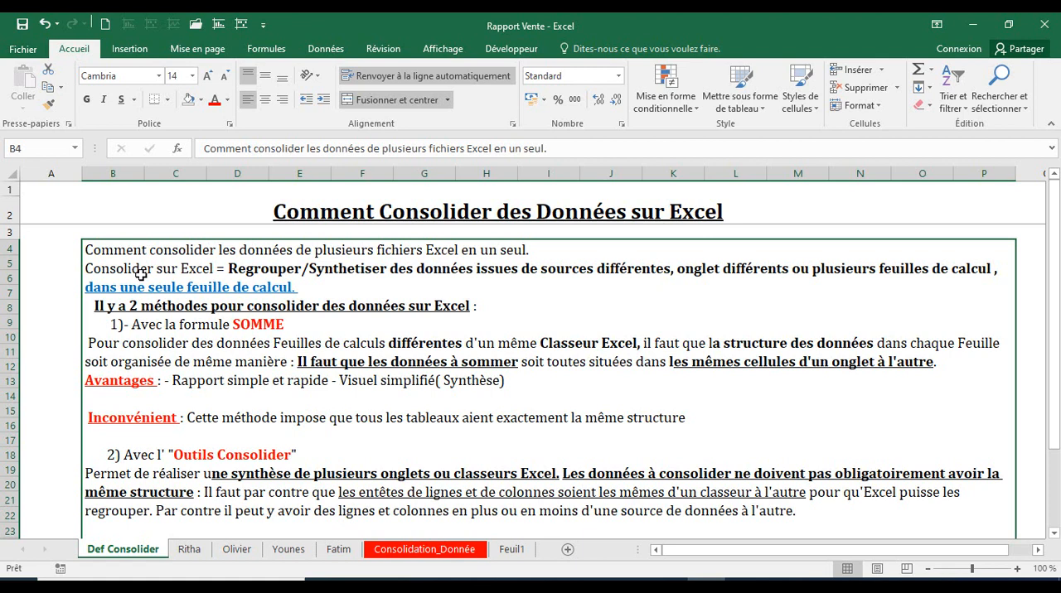
Compare the table layout and the position of the PRODUIT A column across the agents' sales sheets.
click(181, 551)
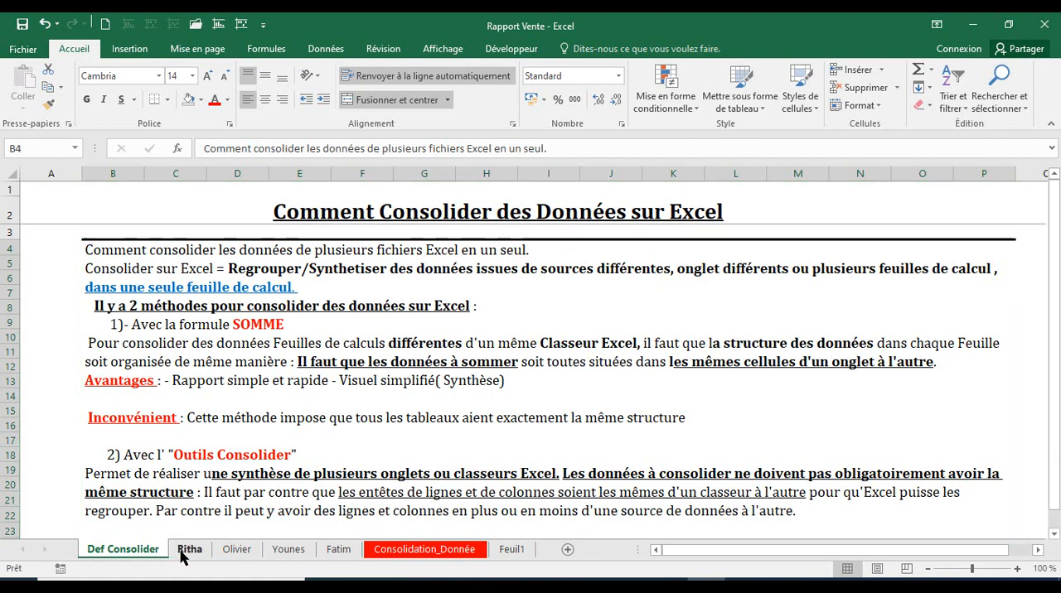
drag(46, 241, 430, 260)
shift+click(431, 501)
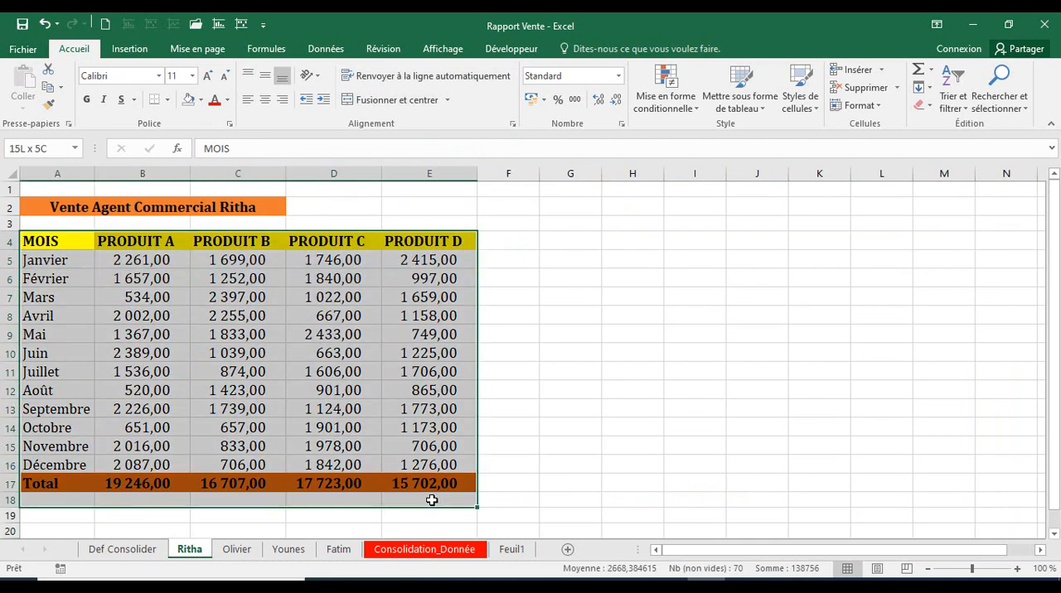
click(237, 549)
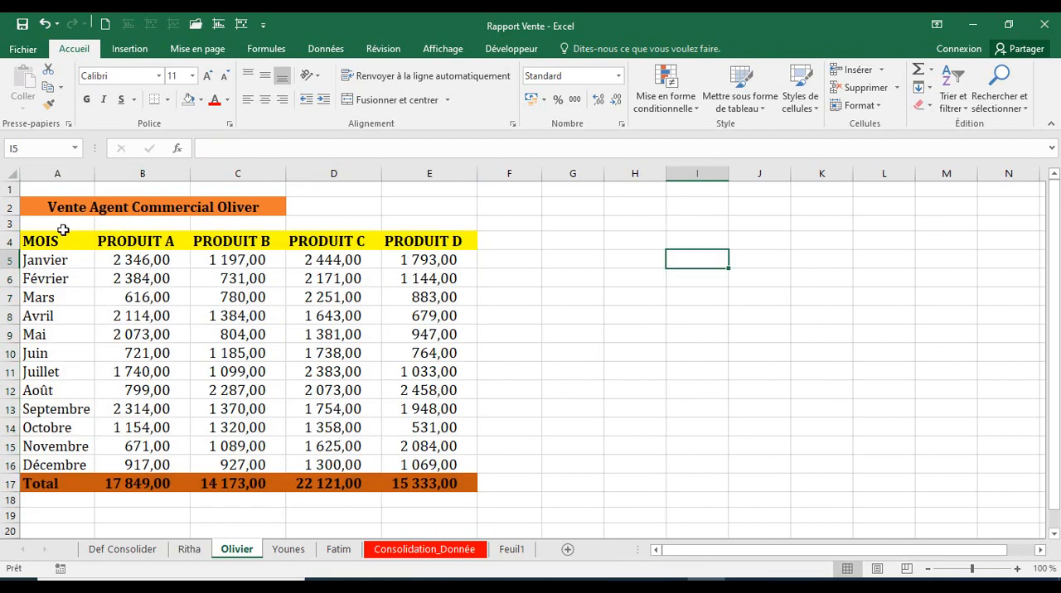
mouse_move(63, 238)
mouse_down()
mouse_move(390, 260)
mouse_move(437, 438)
mouse_move(433, 485)
mouse_up()
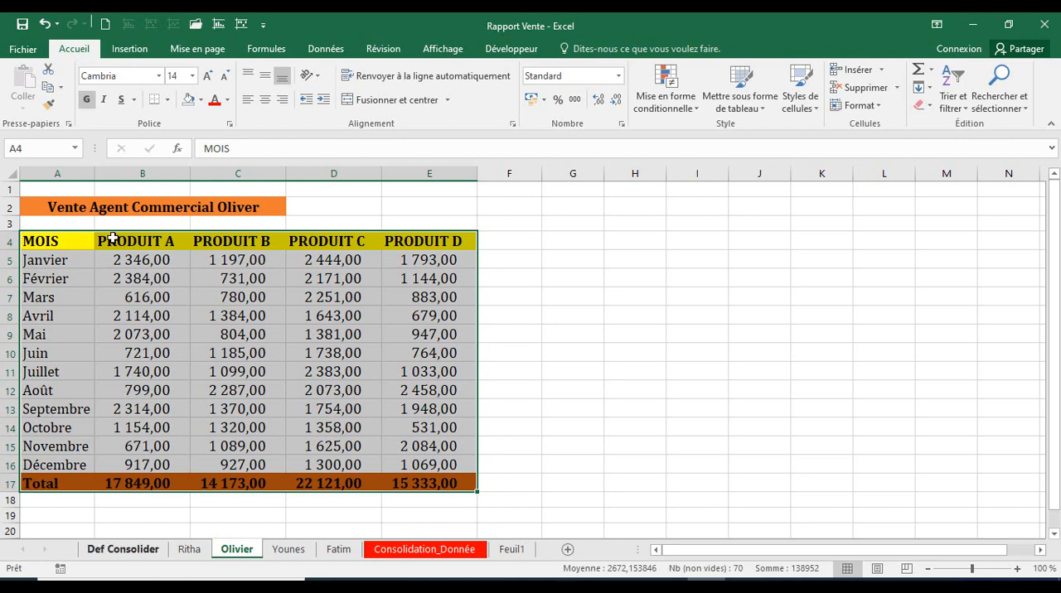
key(ctrl+Page_Up)
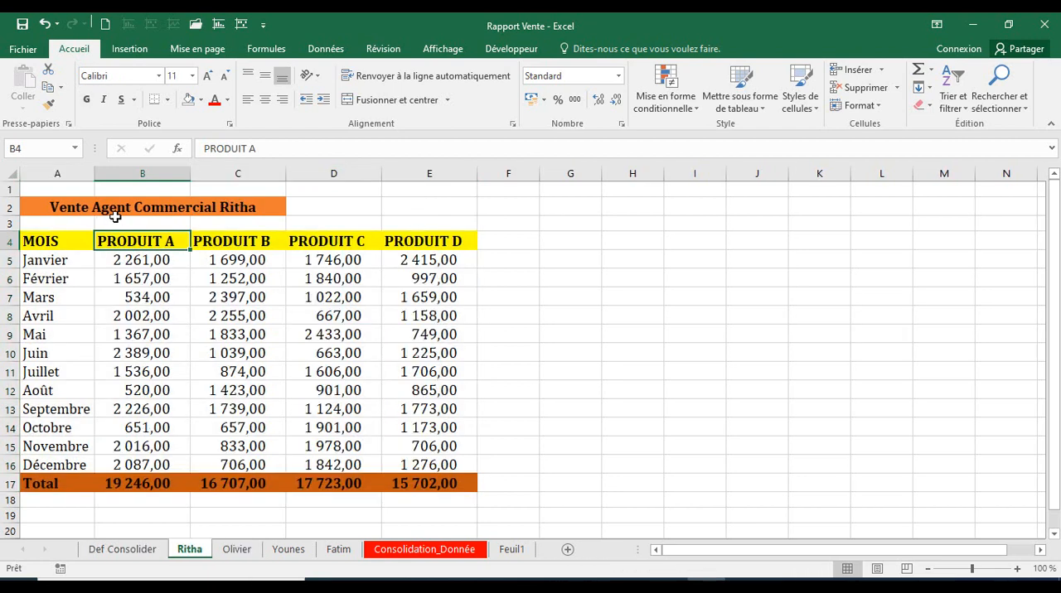
click(129, 175)
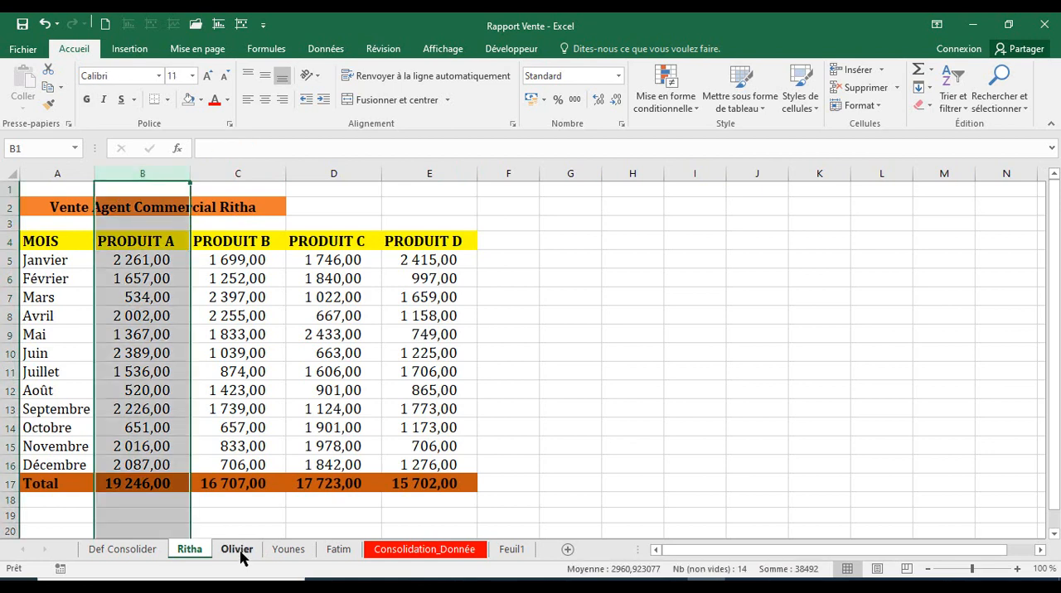
key(ctrl+Page_Down)
click(142, 172)
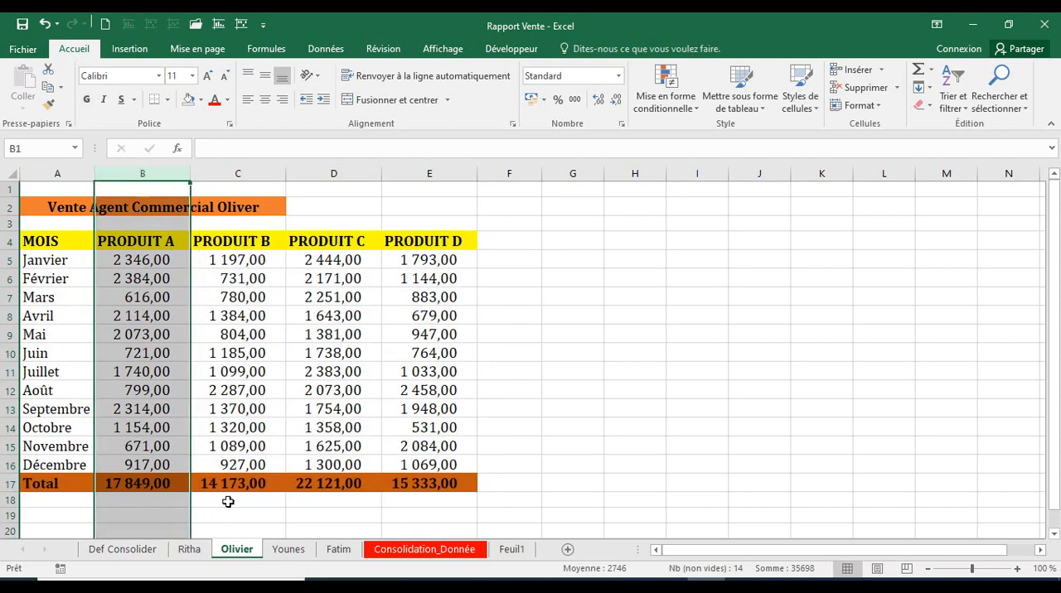
key(ctrl+Page_Down)
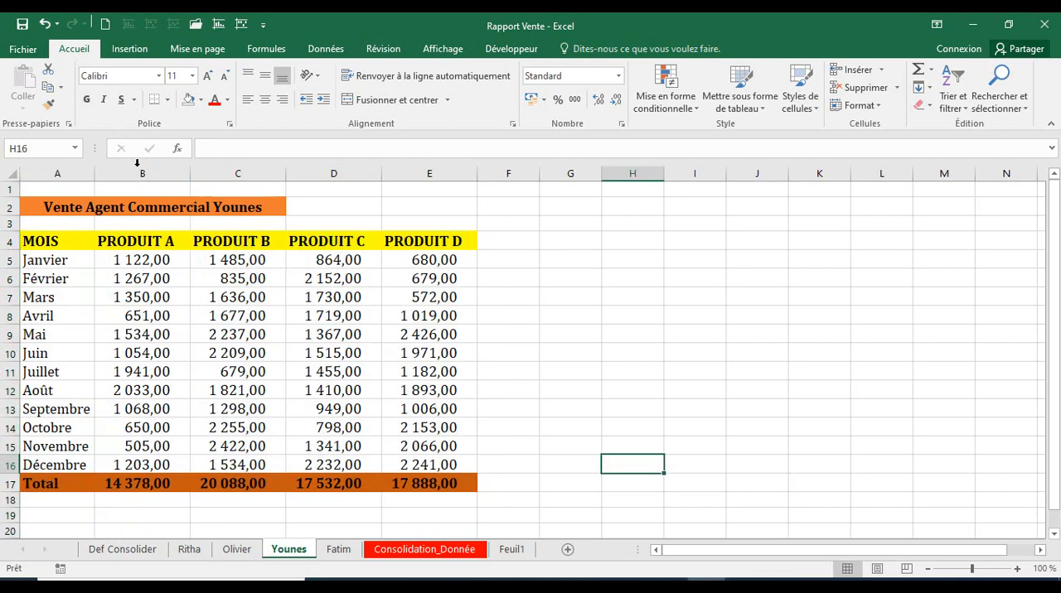
click(141, 173)
click(189, 550)
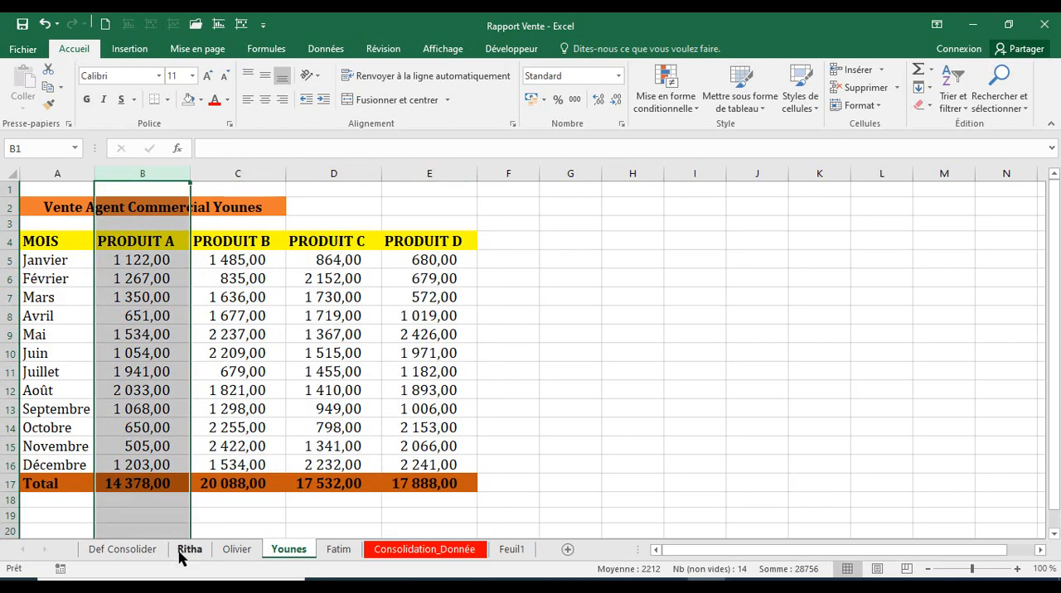
click(162, 319)
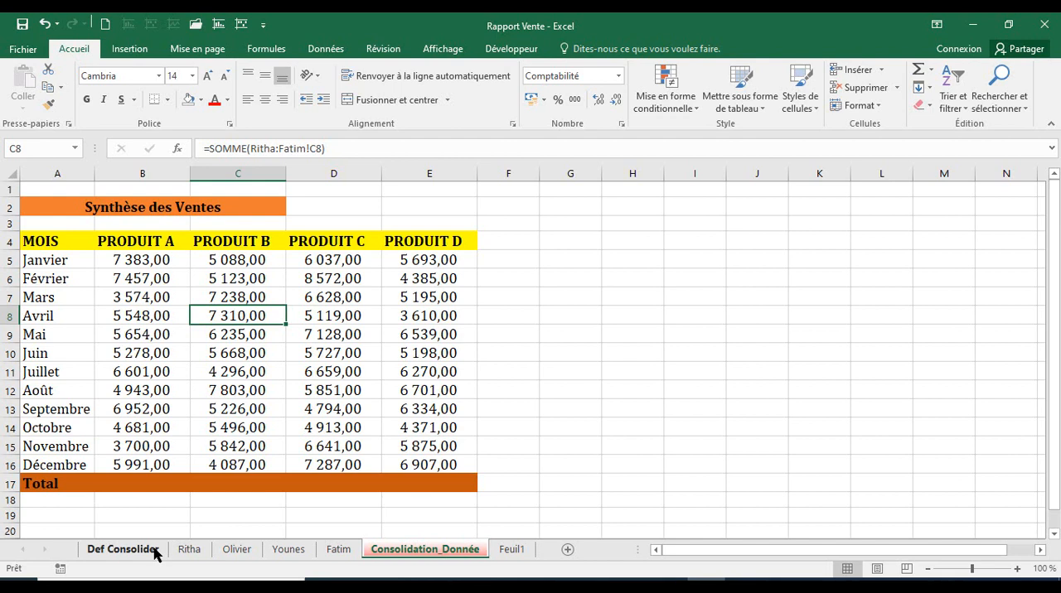
Unhide the Programme sheet from the Def Consolider sheet.
click(108, 552)
right_click(130, 494)
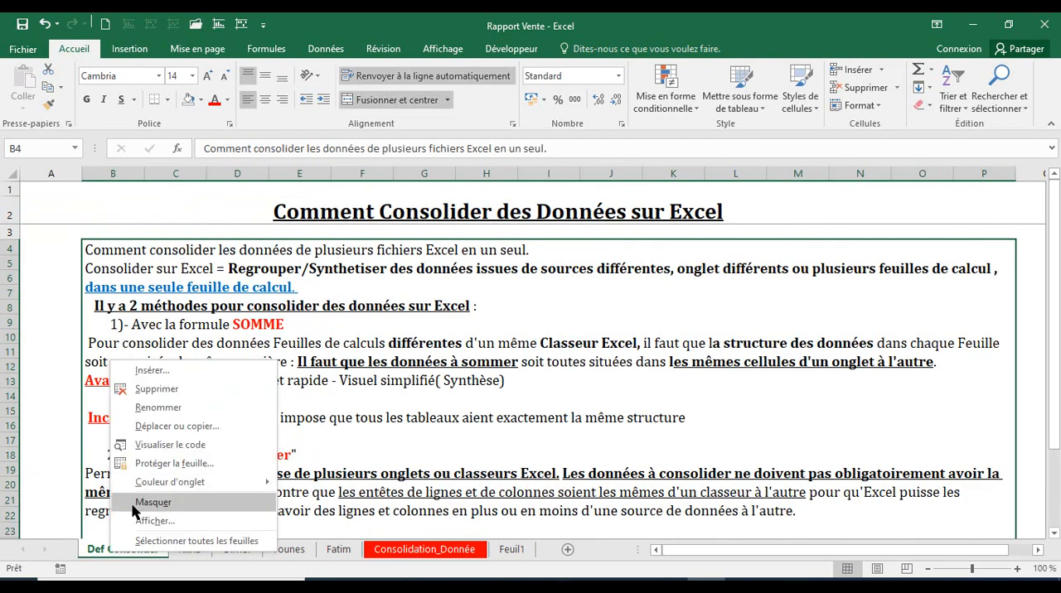
click(153, 502)
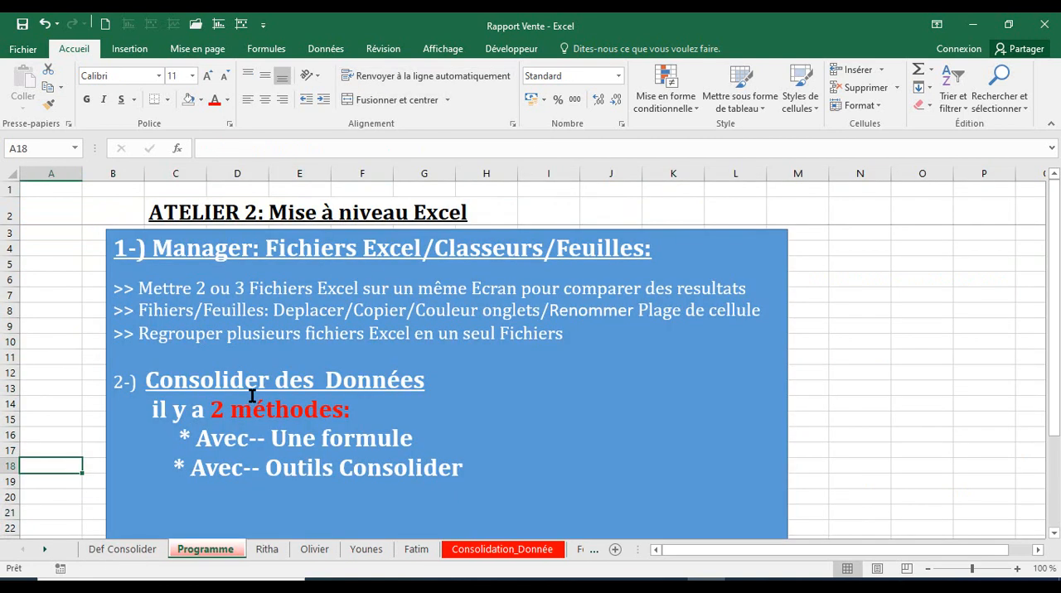